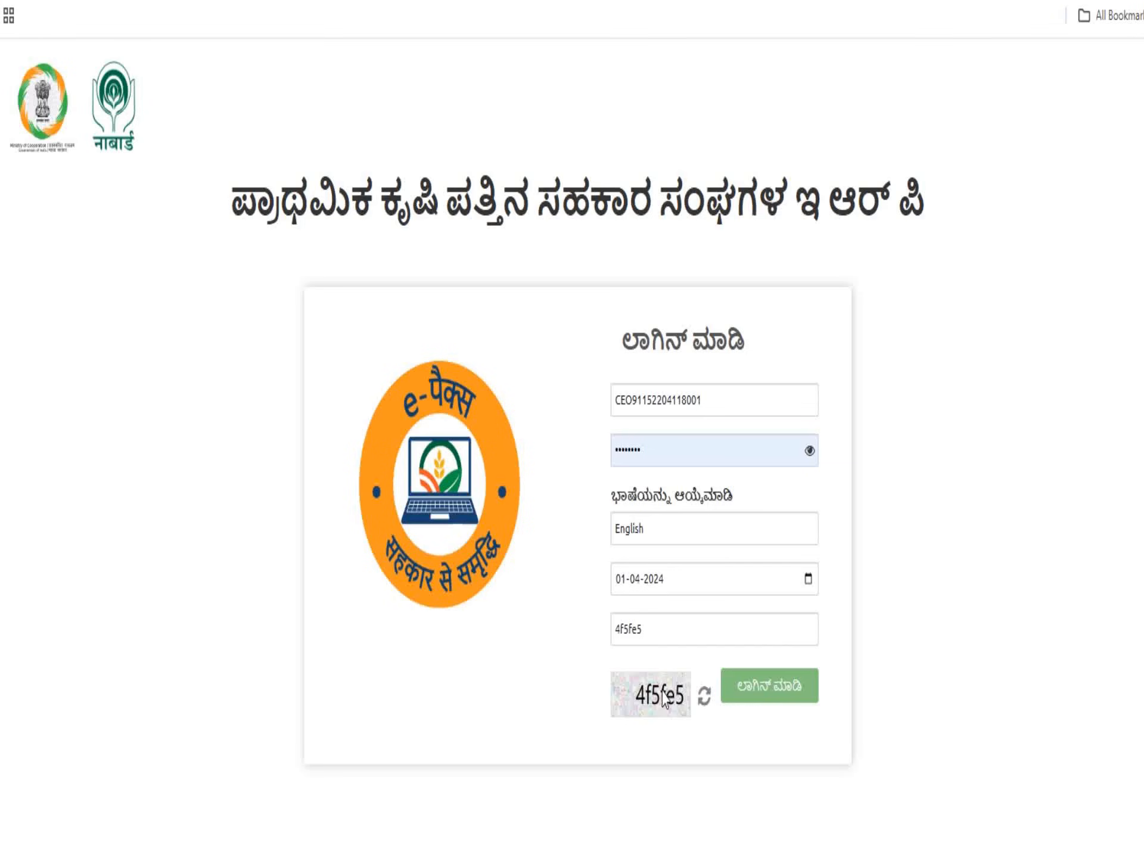
- Log in with the prefilled credentials, dismiss the PACS data reminder and open the Governance module
{"action": "left_click", "coordinate": [759, 689]}
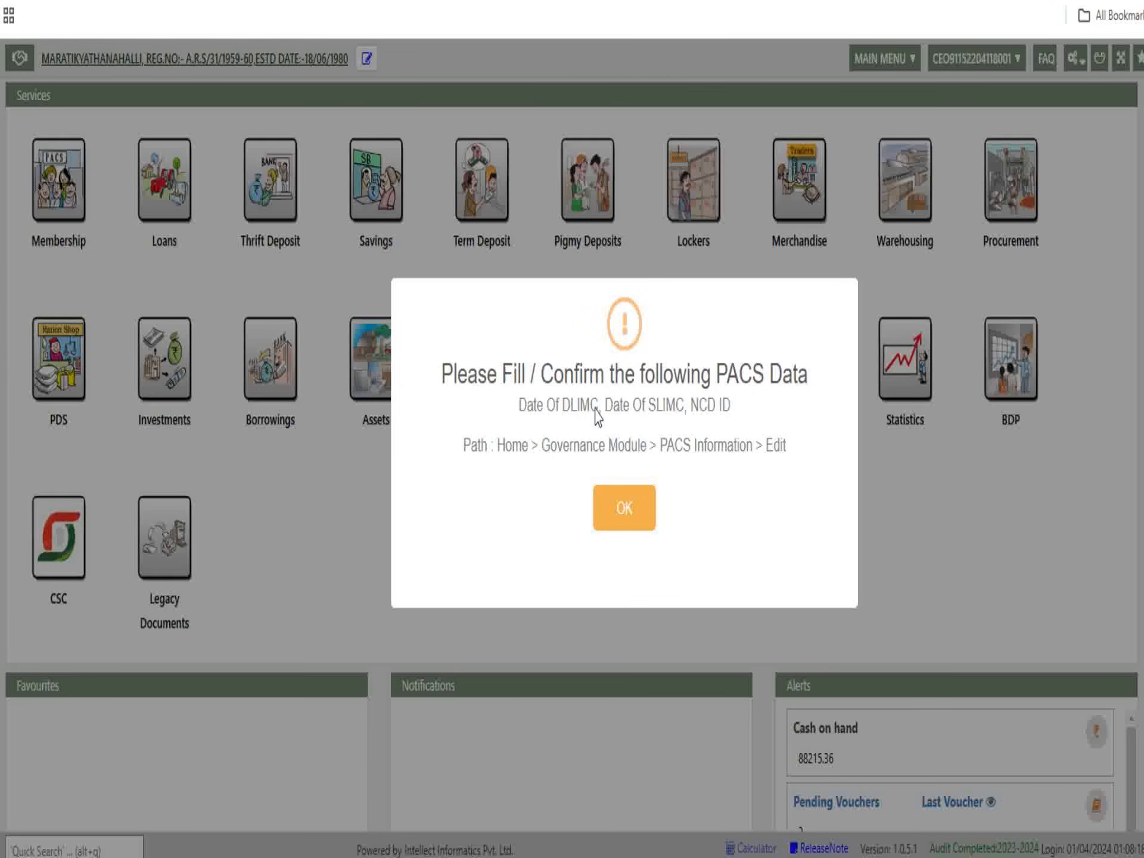
{"action": "left_click", "coordinate": [630, 513]}
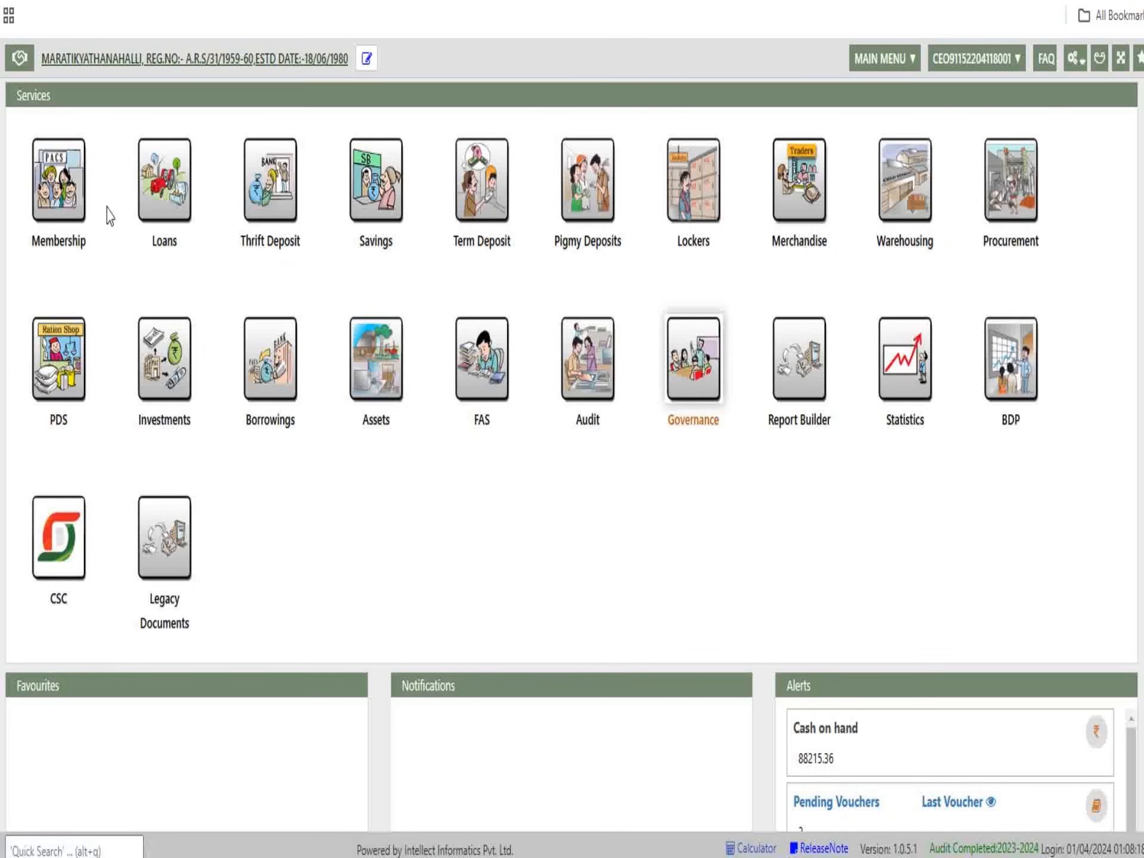
{"action": "left_click", "coordinate": [74, 170]}
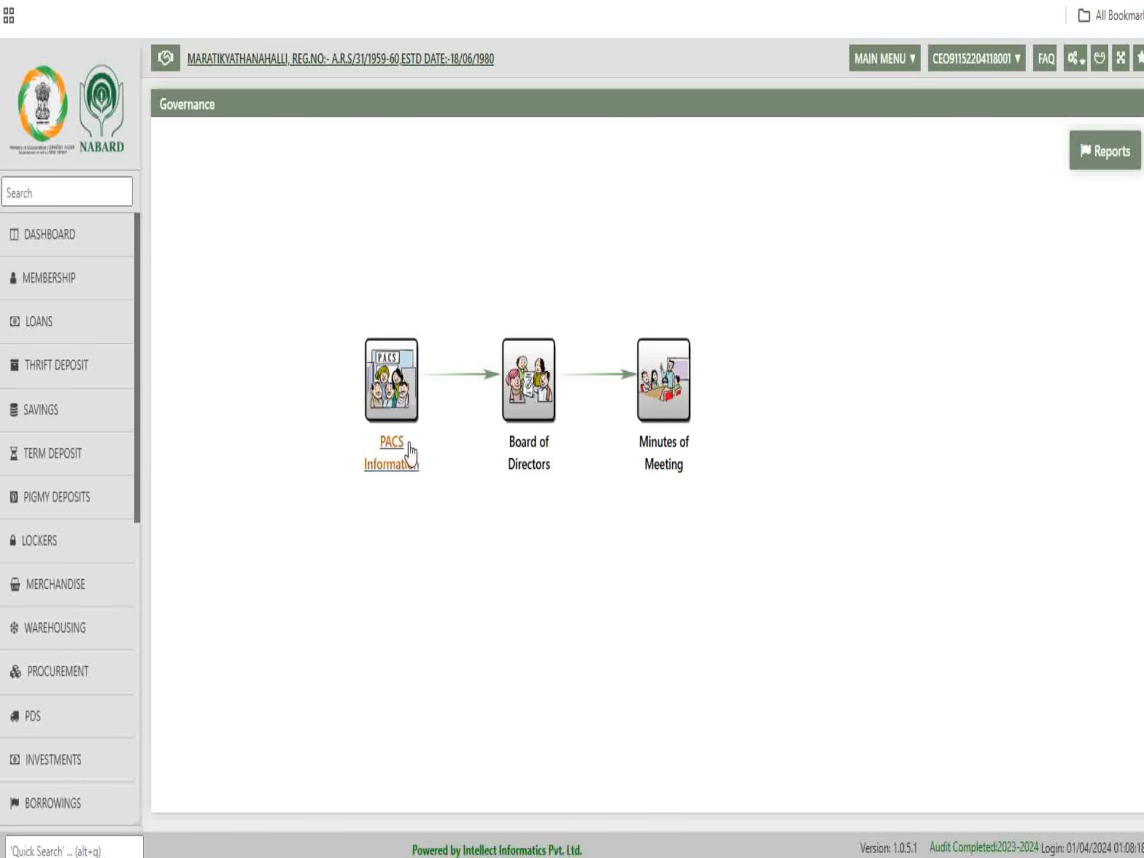
- Open PACS Information and review the society's name, registration, PACS ID, and SLIMC and DLIMC date fields
{"action": "left_click", "coordinate": [387, 469]}
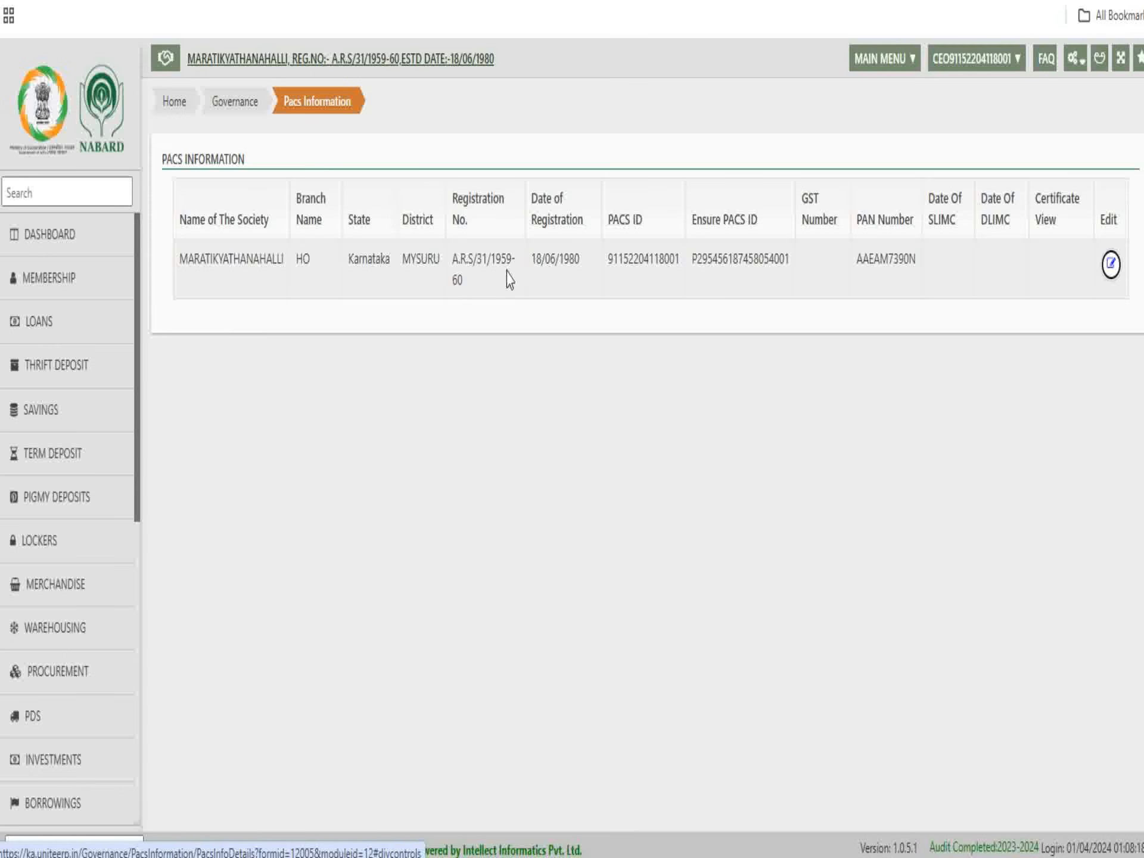
{"action": "left_click_drag", "start_coordinate": [218, 257], "coordinate": [288, 270]}
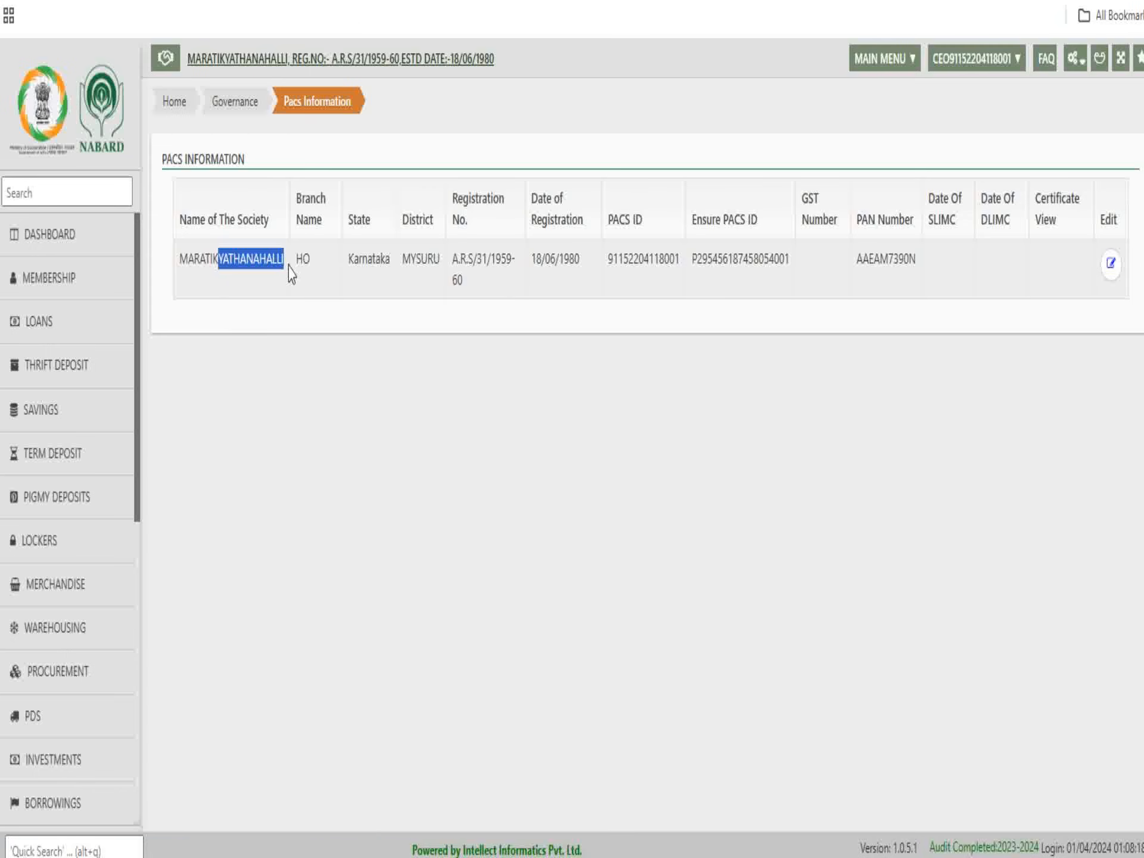
{"action": "left_click_drag", "start_coordinate": [476, 262], "coordinate": [560, 277]}
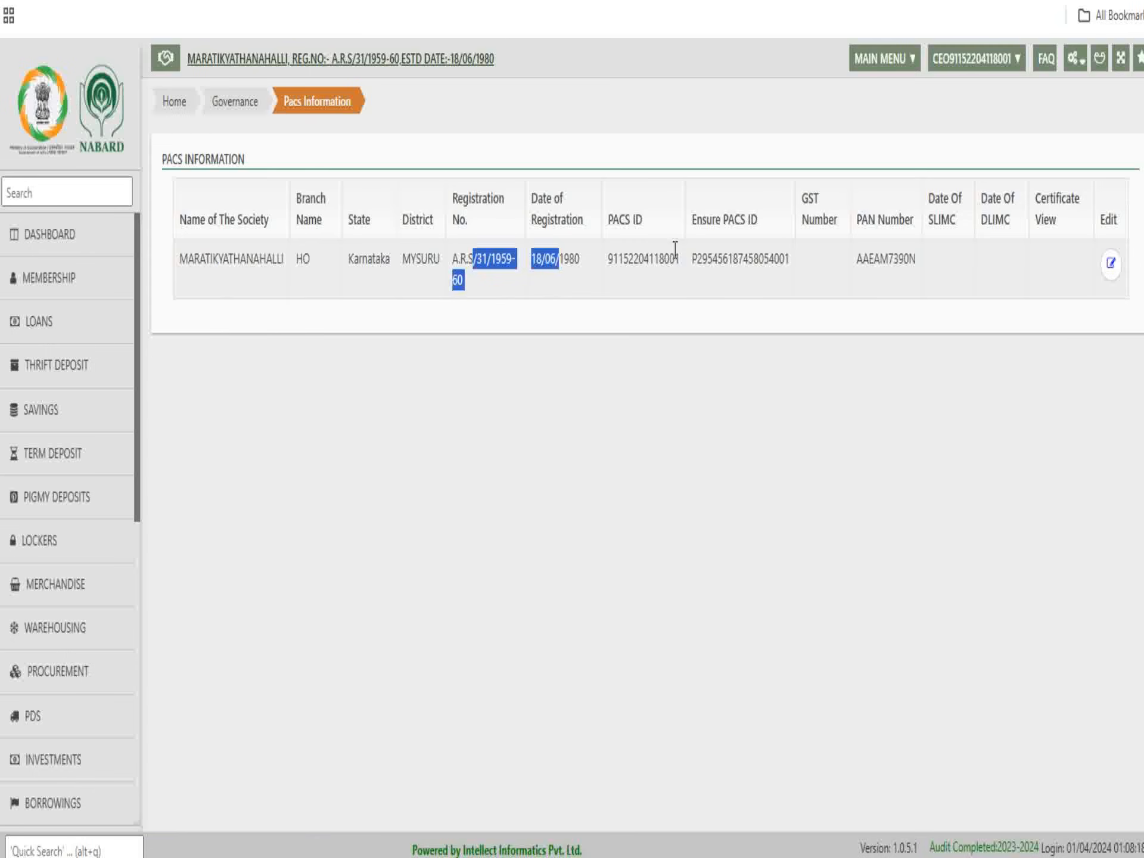
{"action": "left_click_drag", "start_coordinate": [654, 265], "coordinate": [758, 276]}
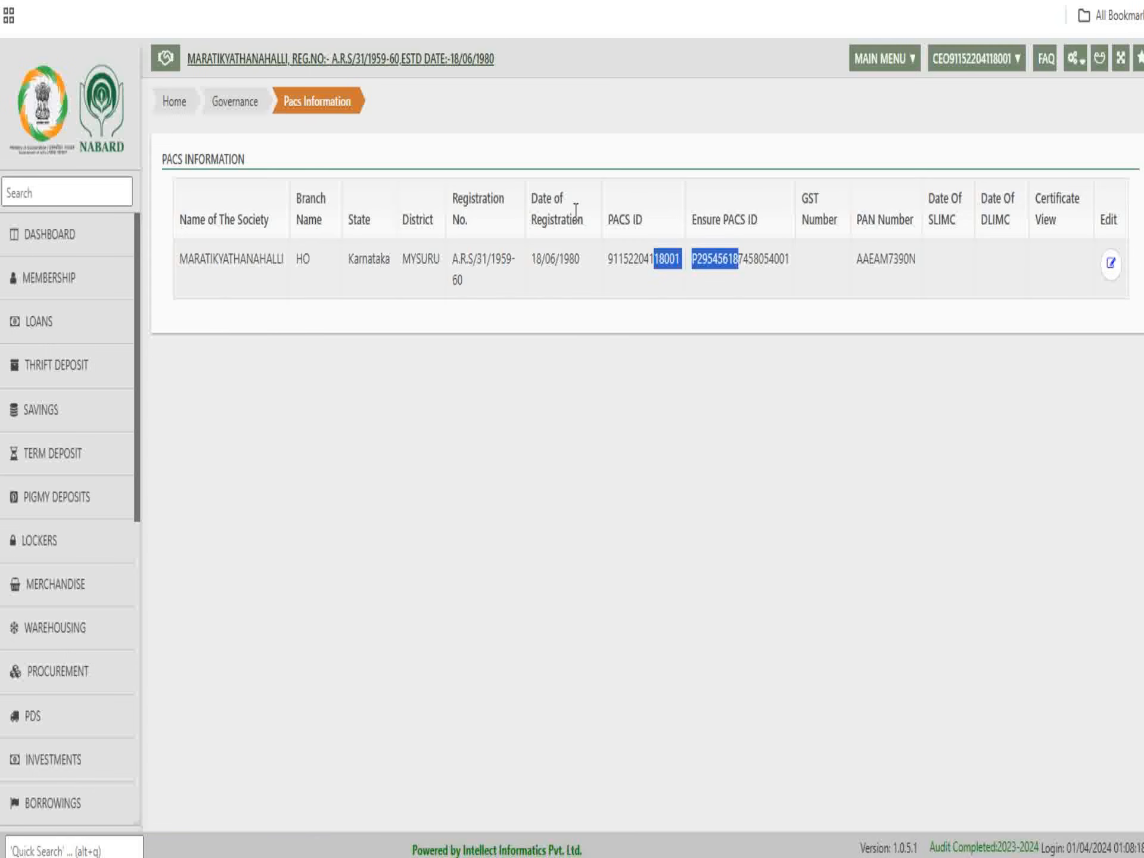
{"action": "left_click", "coordinate": [953, 214]}
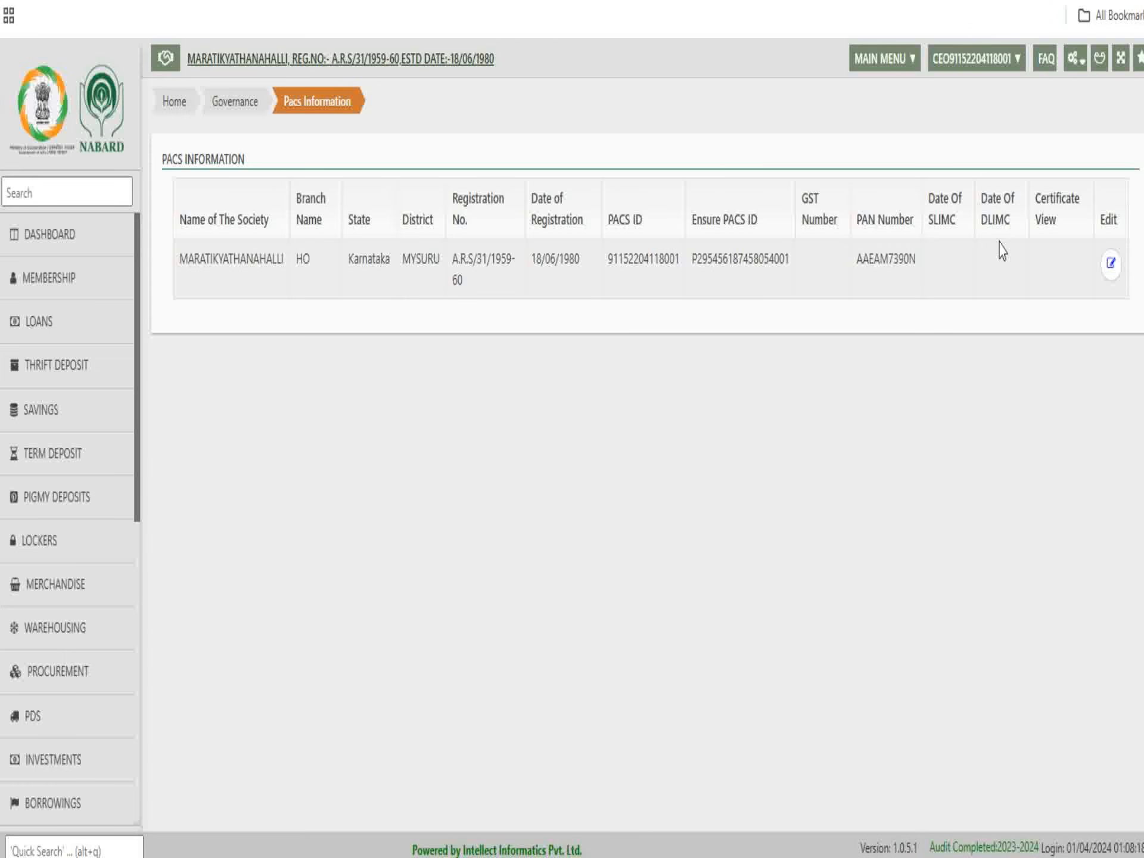
- Examine the society's PACS Information edit form through to its affiliate bank details, then close it and return to Governance
{"action": "left_click", "coordinate": [1109, 263]}
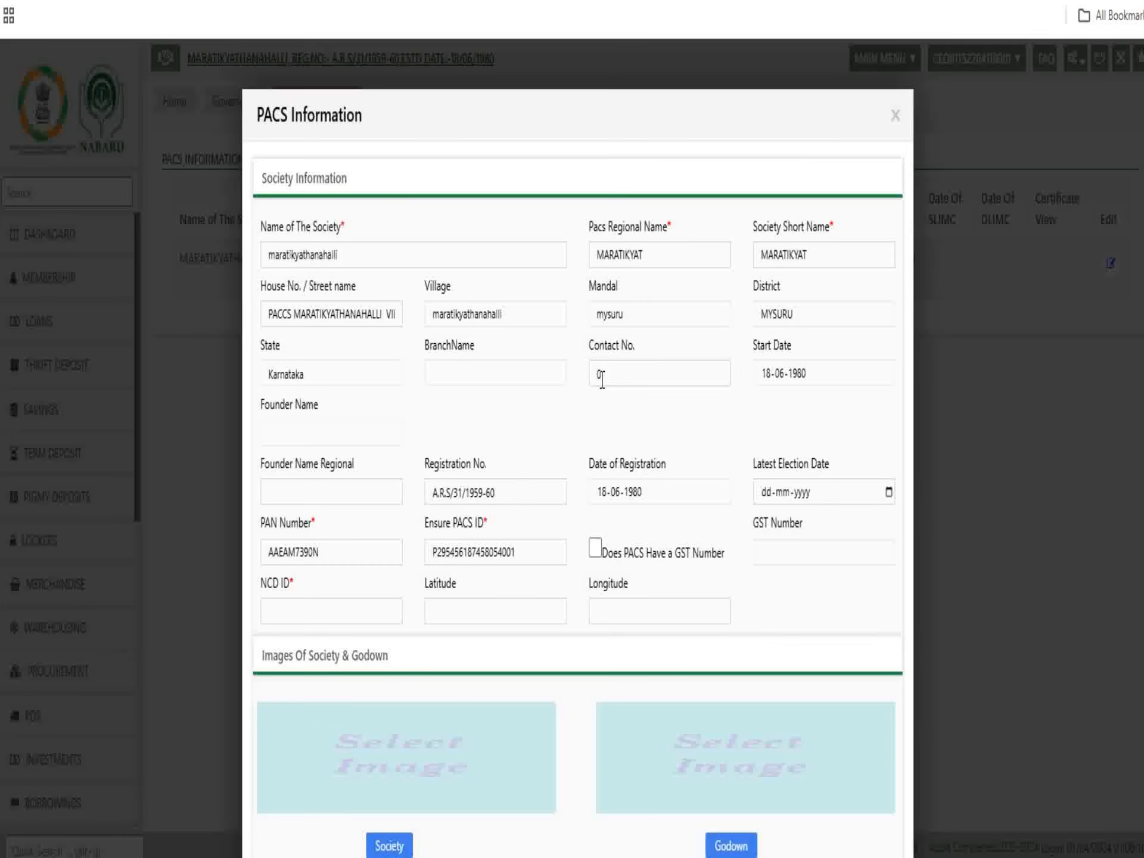
{"action": "scroll", "coordinate": [508, 490], "scroll_direction": "down", "scroll_amount": 6}
{"action": "scroll", "coordinate": [492, 379], "scroll_direction": "down", "scroll_amount": 3}
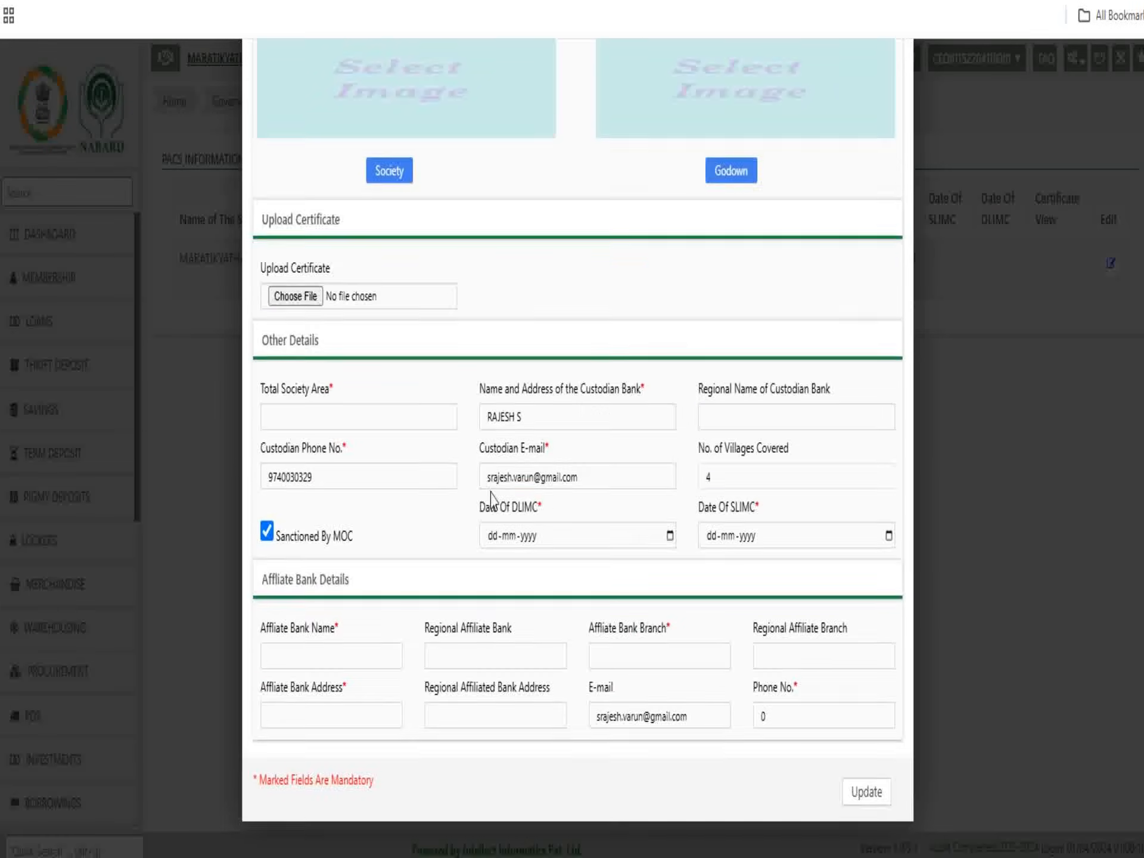
{"action": "scroll", "coordinate": [541, 508], "scroll_direction": "up", "scroll_amount": 10}
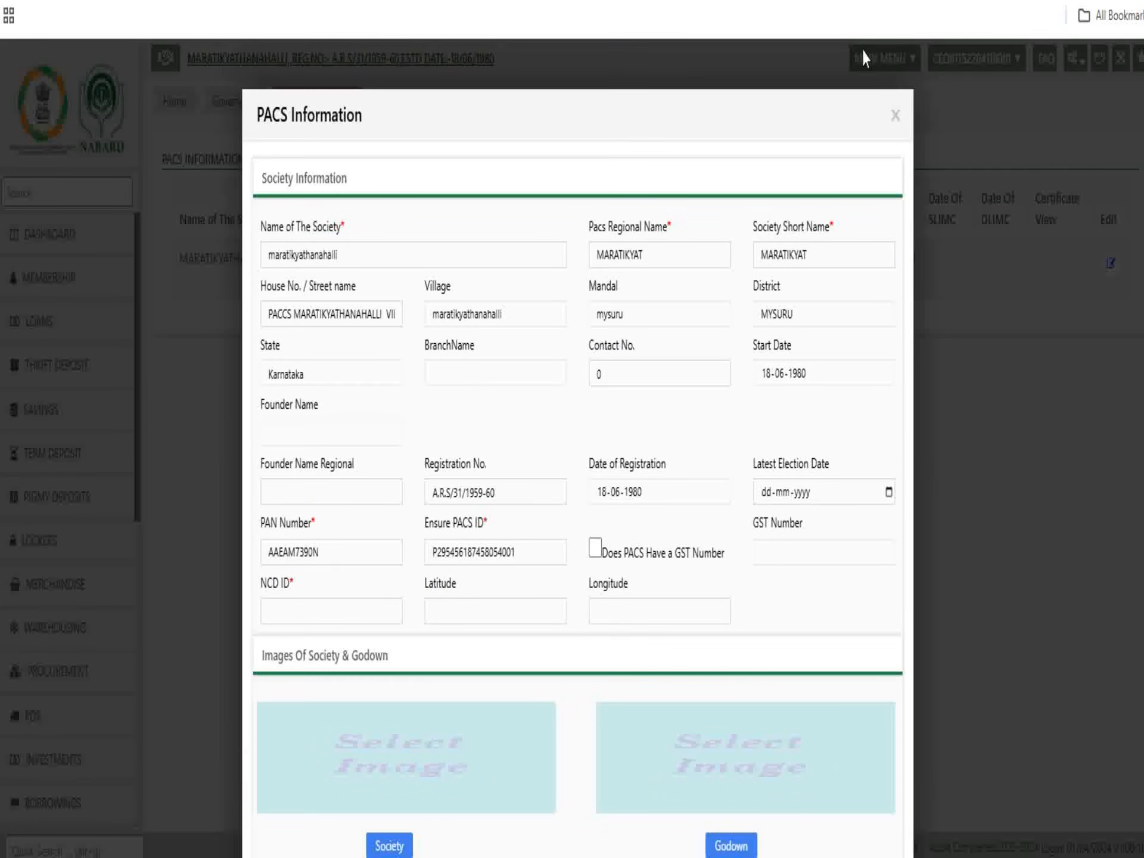
{"action": "left_click", "coordinate": [895, 116]}
{"action": "left_click", "coordinate": [249, 116]}
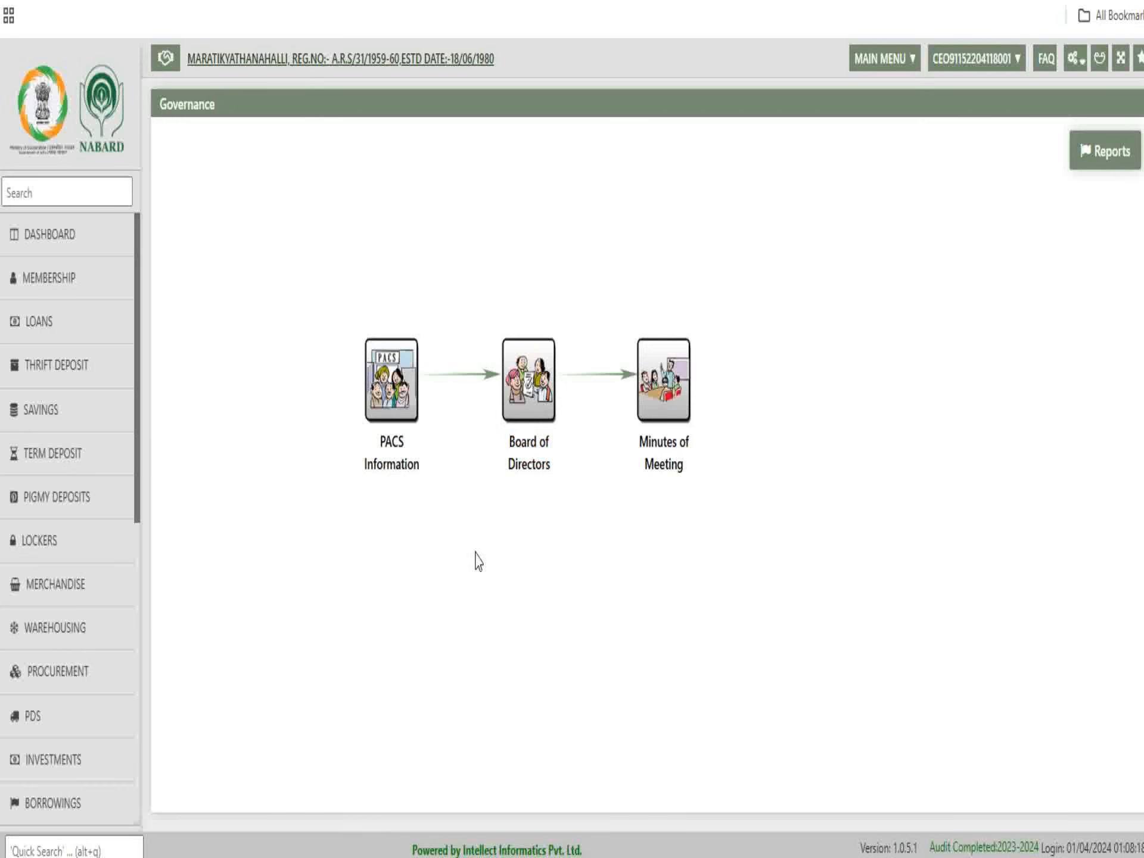
- Open the Board of Directors page and start a new director entry with the type Elected
{"action": "left_click", "coordinate": [536, 458]}
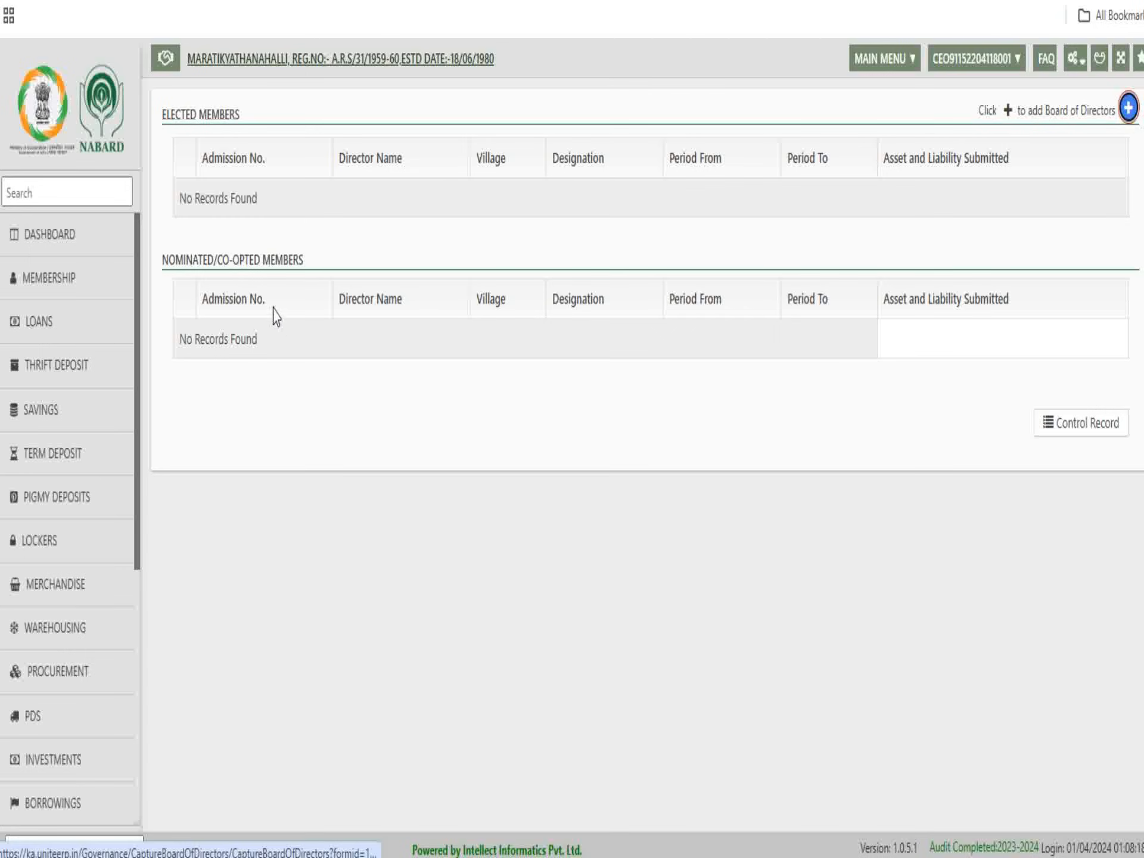
{"action": "left_click", "coordinate": [1128, 108]}
{"action": "left_click", "coordinate": [344, 195]}
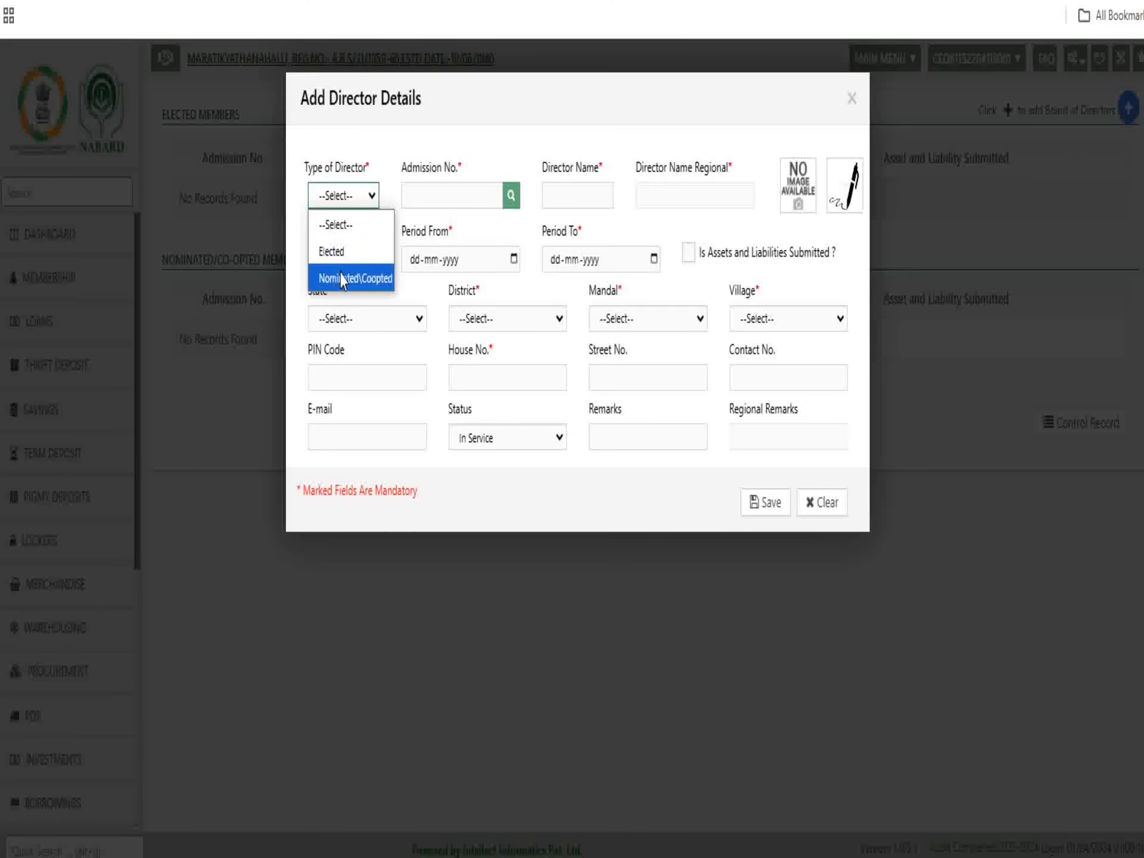
{"action": "left_click", "coordinate": [438, 197]}
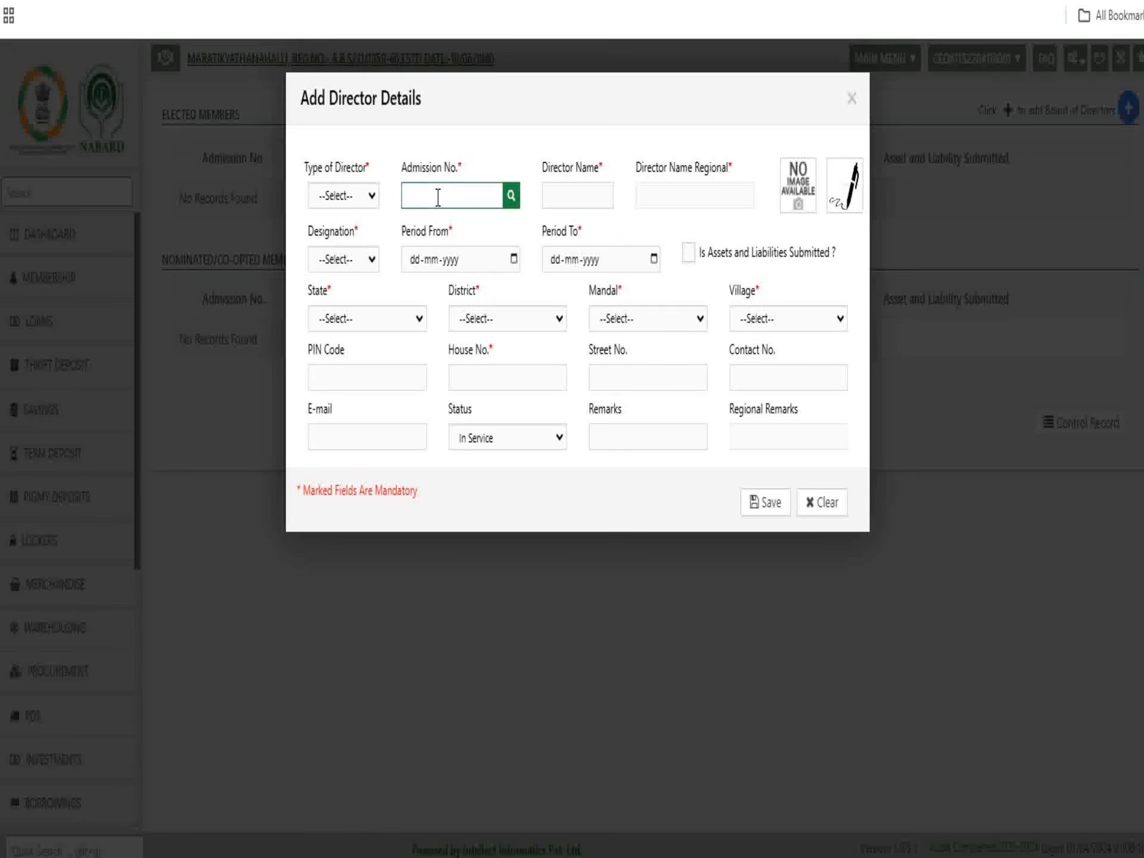
{"action": "left_click", "coordinate": [348, 205]}
{"action": "left_click", "coordinate": [343, 249]}
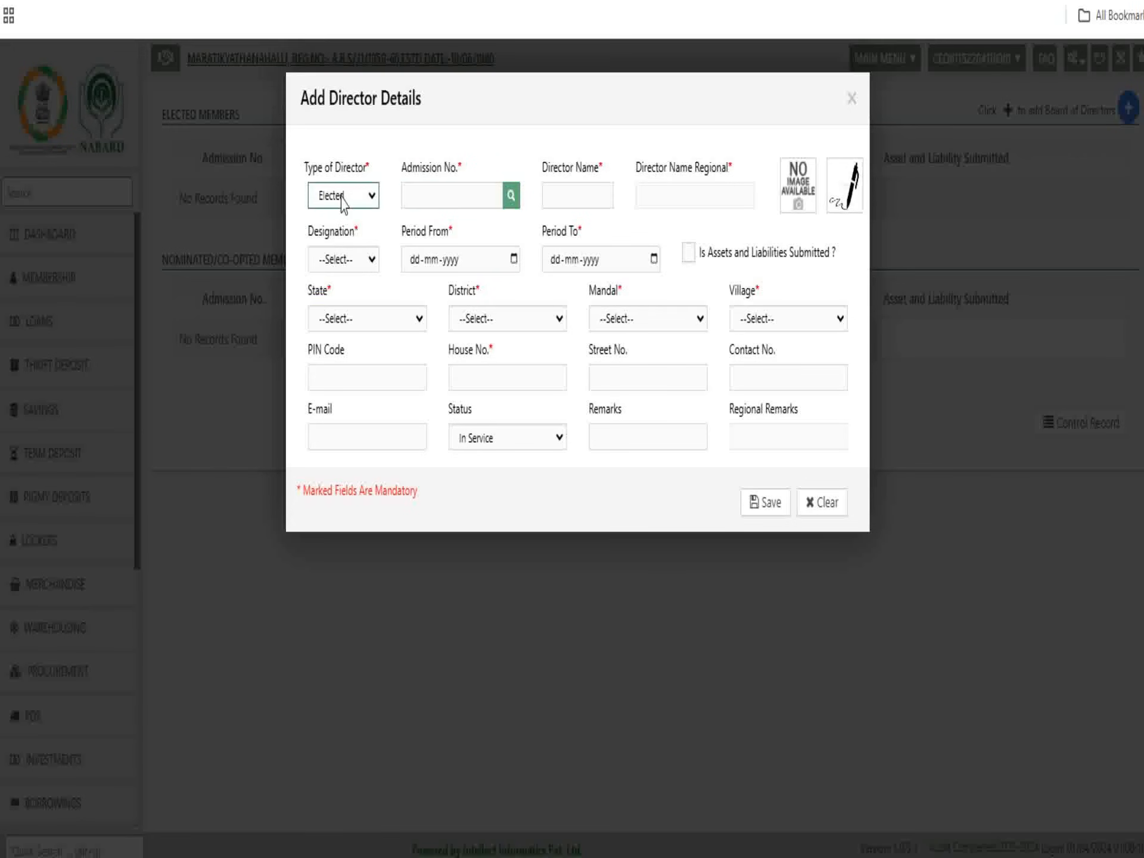
- Look through the designation options in the director details form and close the form without saving
{"action": "left_click", "coordinate": [432, 192]}
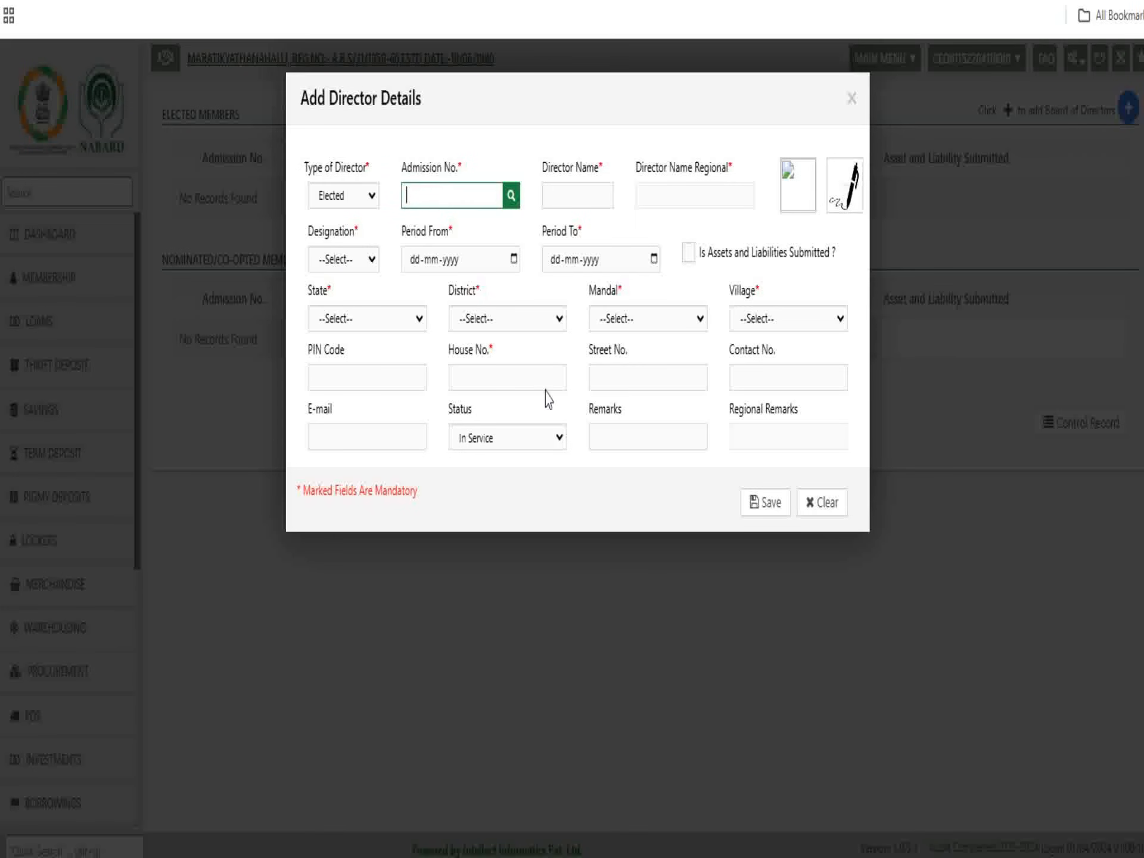
{"action": "left_click", "coordinate": [364, 273]}
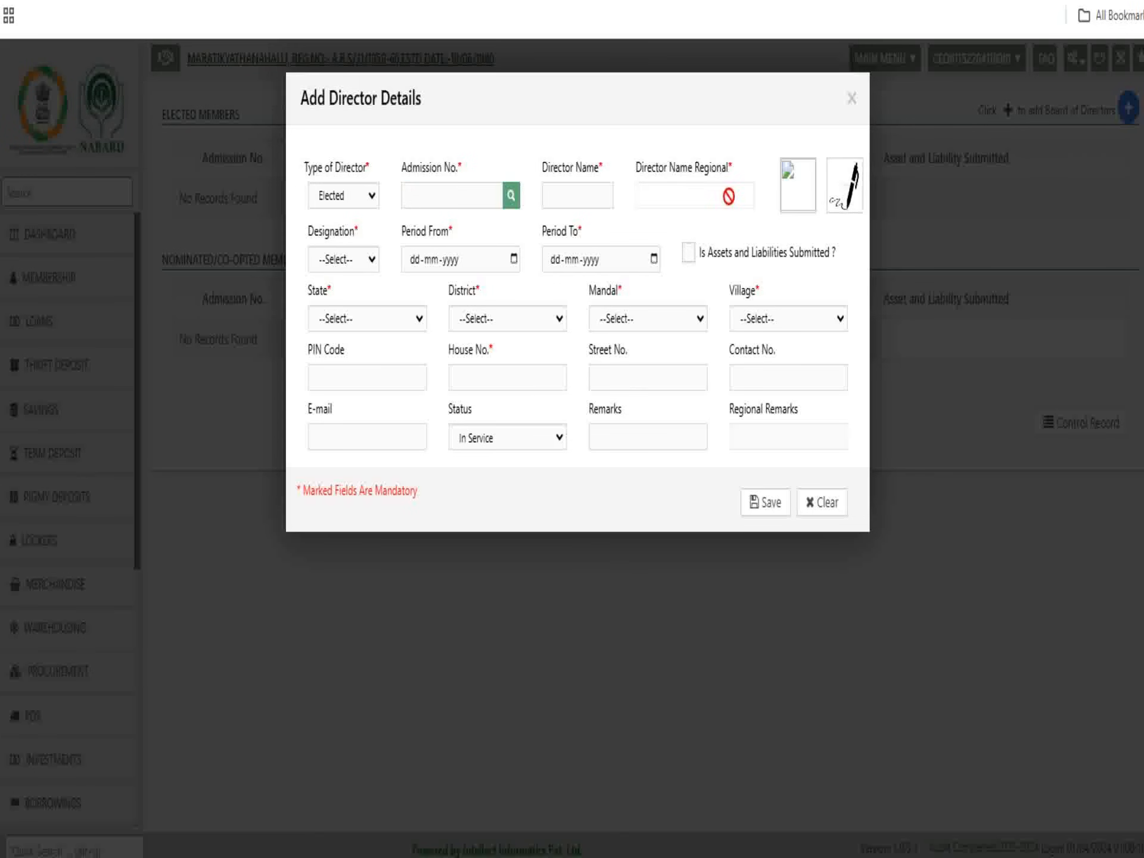
{"action": "left_click", "coordinate": [350, 262]}
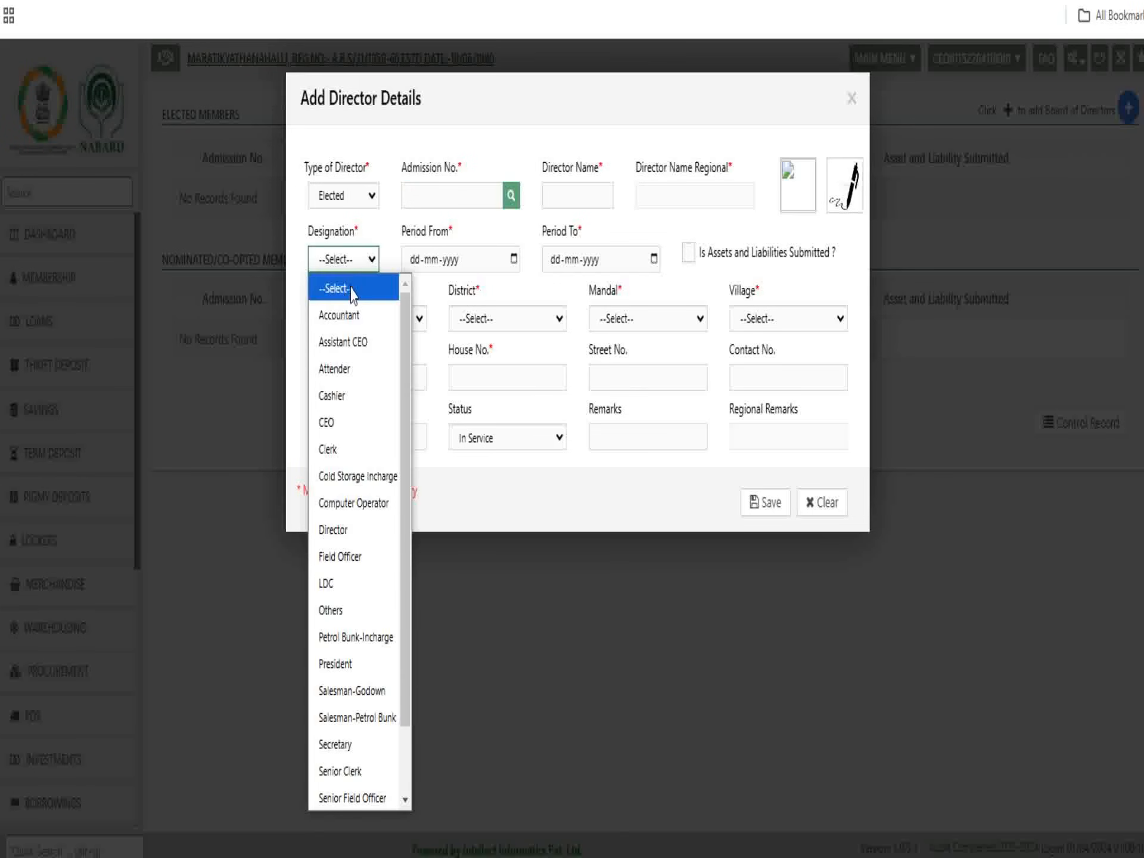
{"action": "scroll", "coordinate": [357, 447], "scroll_direction": "down", "scroll_amount": 1}
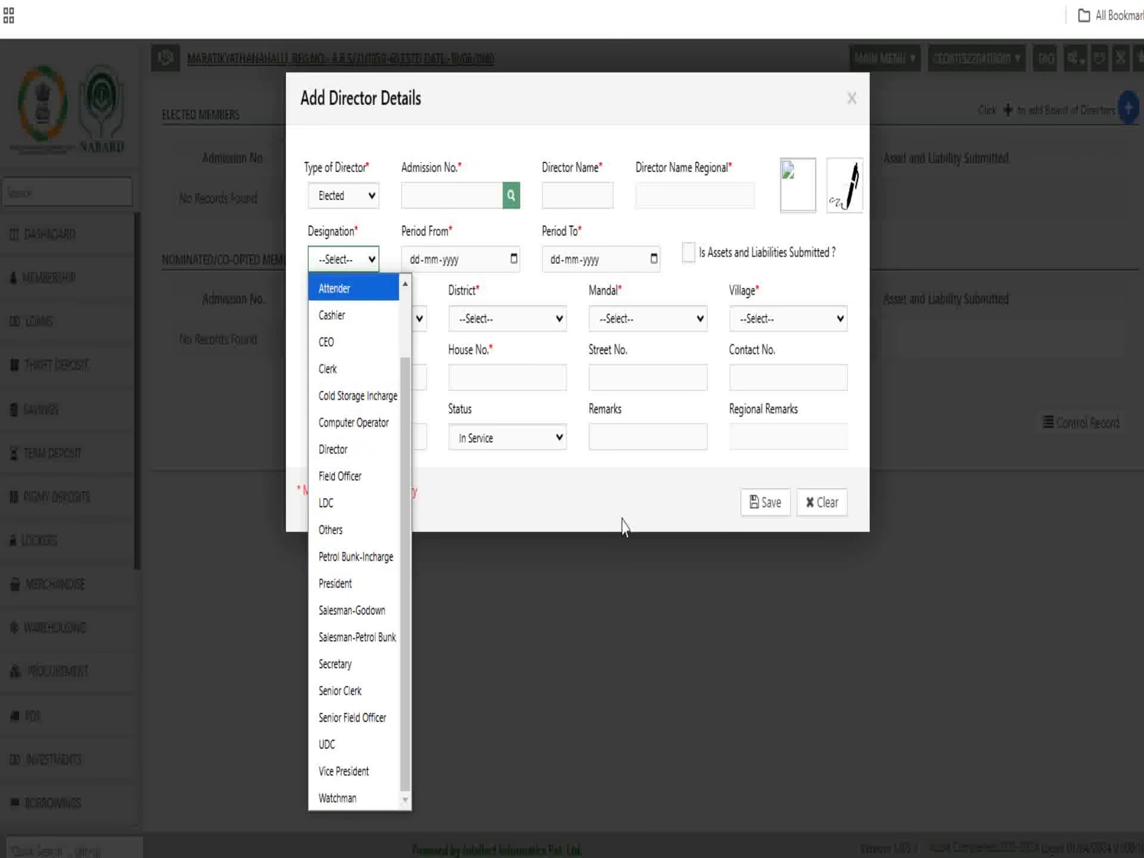
{"action": "left_click", "coordinate": [583, 521]}
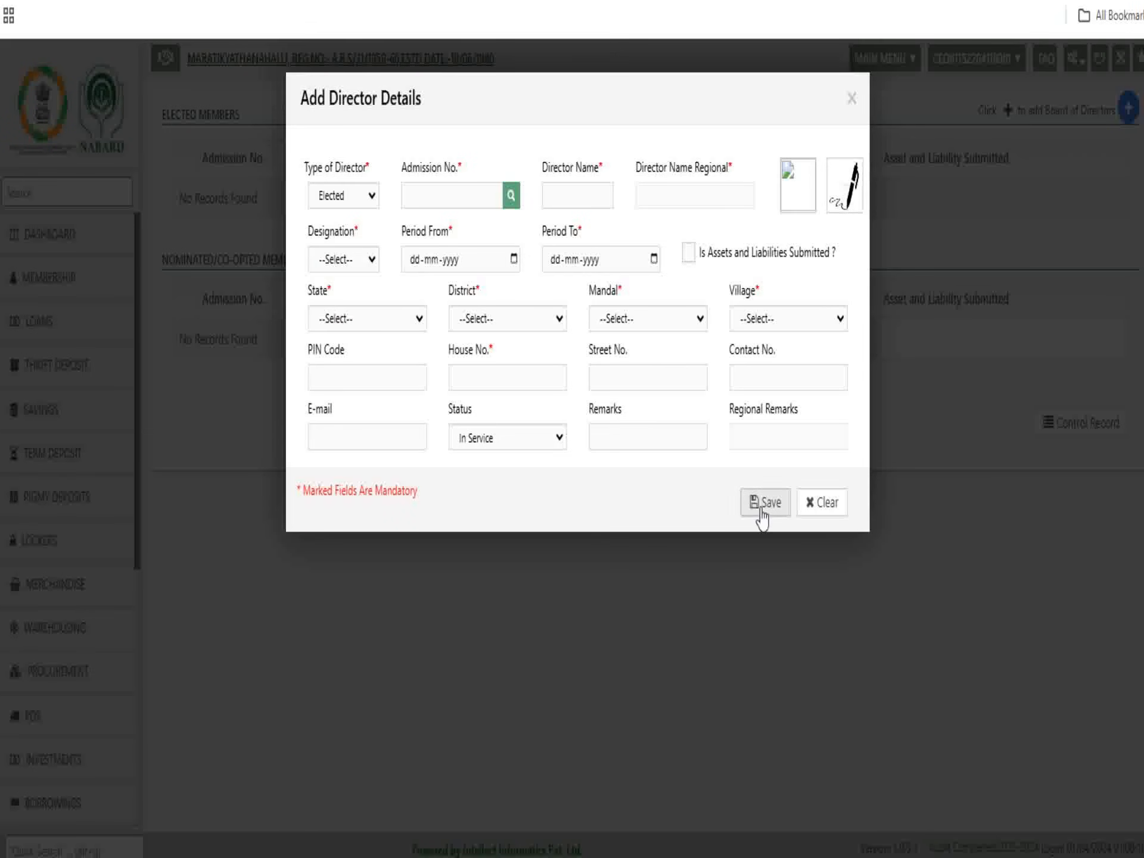
{"action": "left_click", "coordinate": [851, 99]}
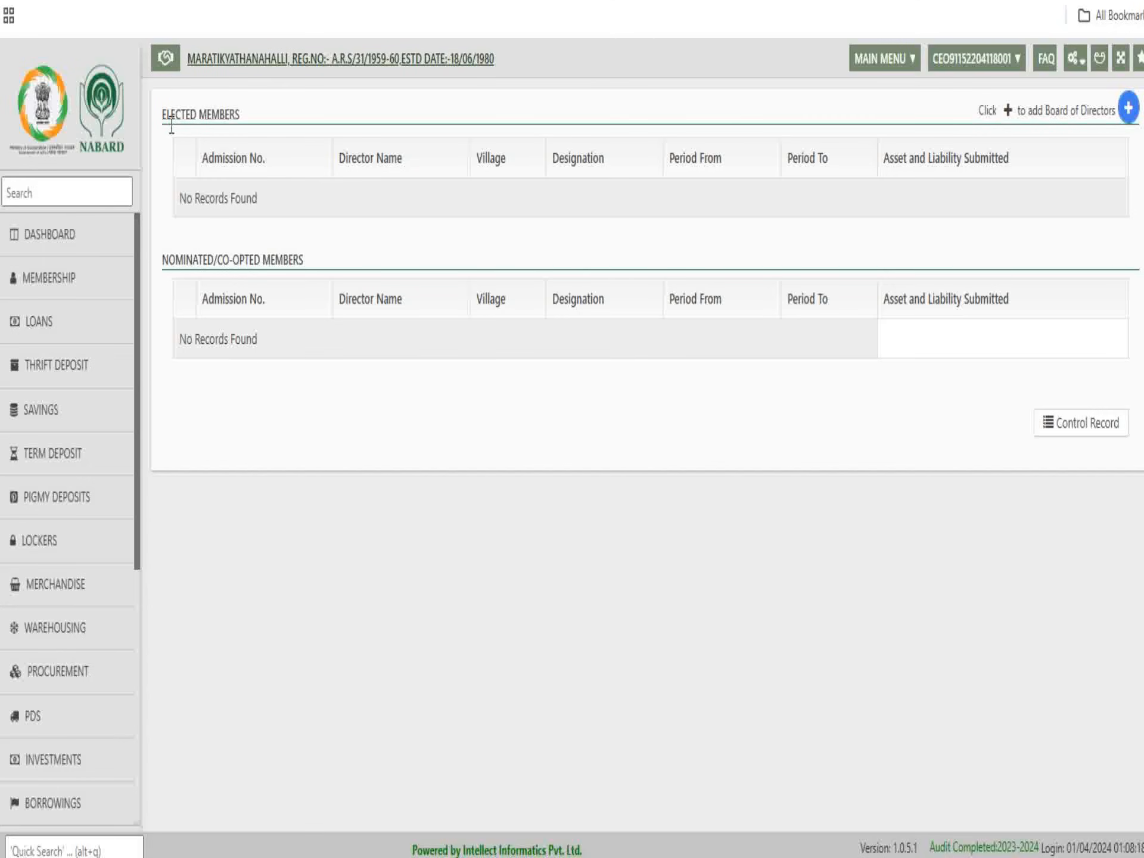
- Open Minutes of Meeting from the Governance module and check the available meeting types
{"action": "left_click", "coordinate": [39, 241]}
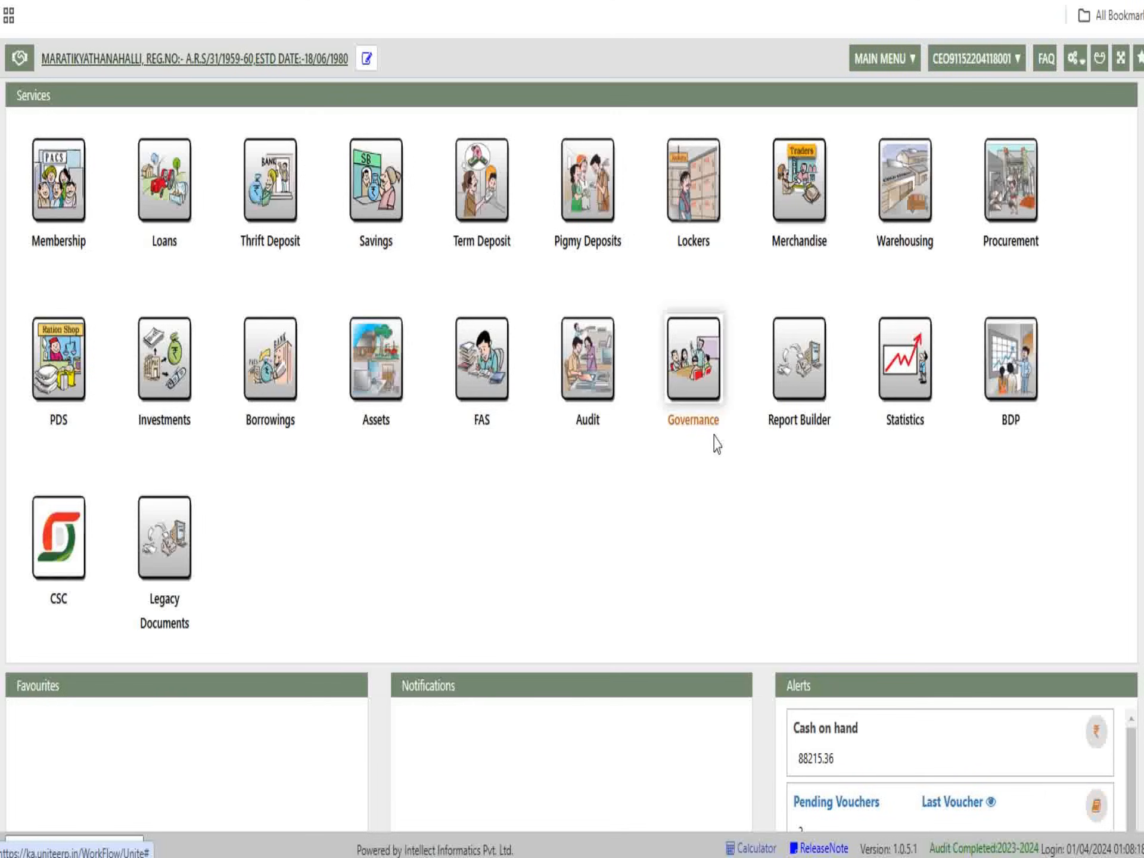
{"action": "left_click", "coordinate": [715, 447]}
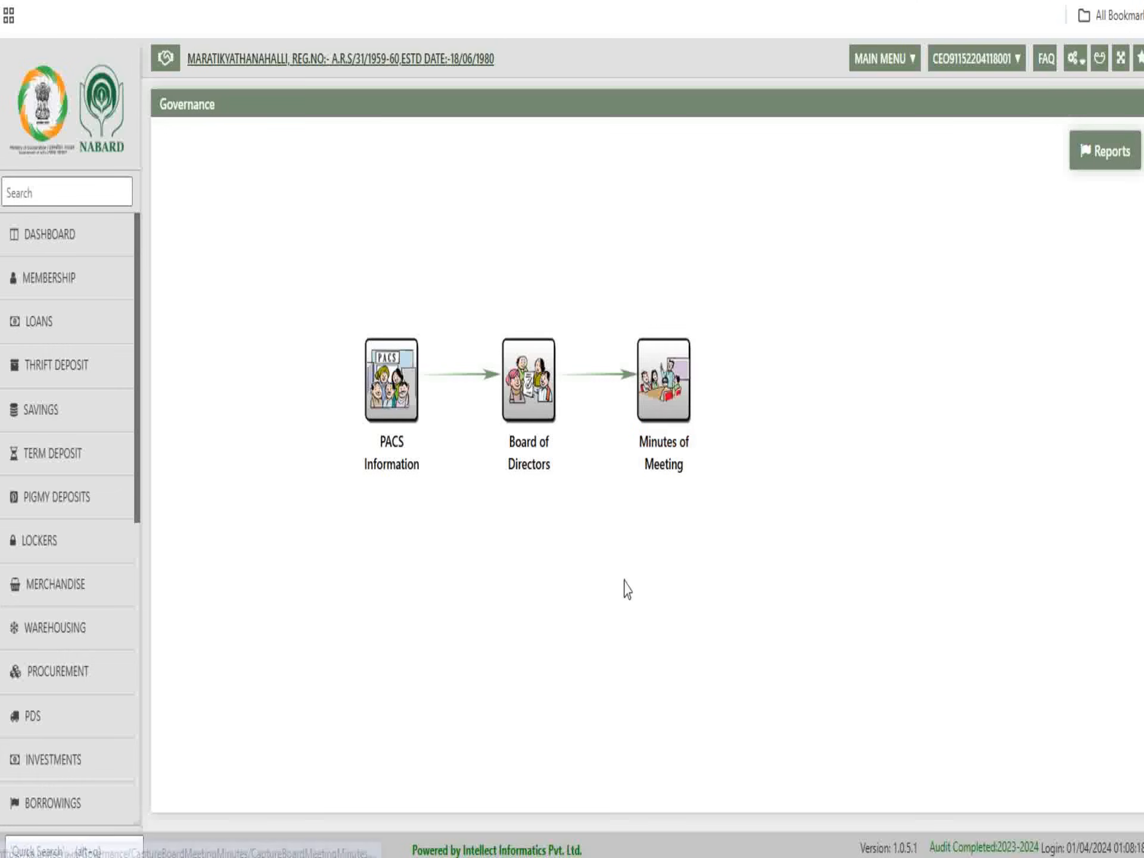
{"action": "left_click", "coordinate": [671, 460]}
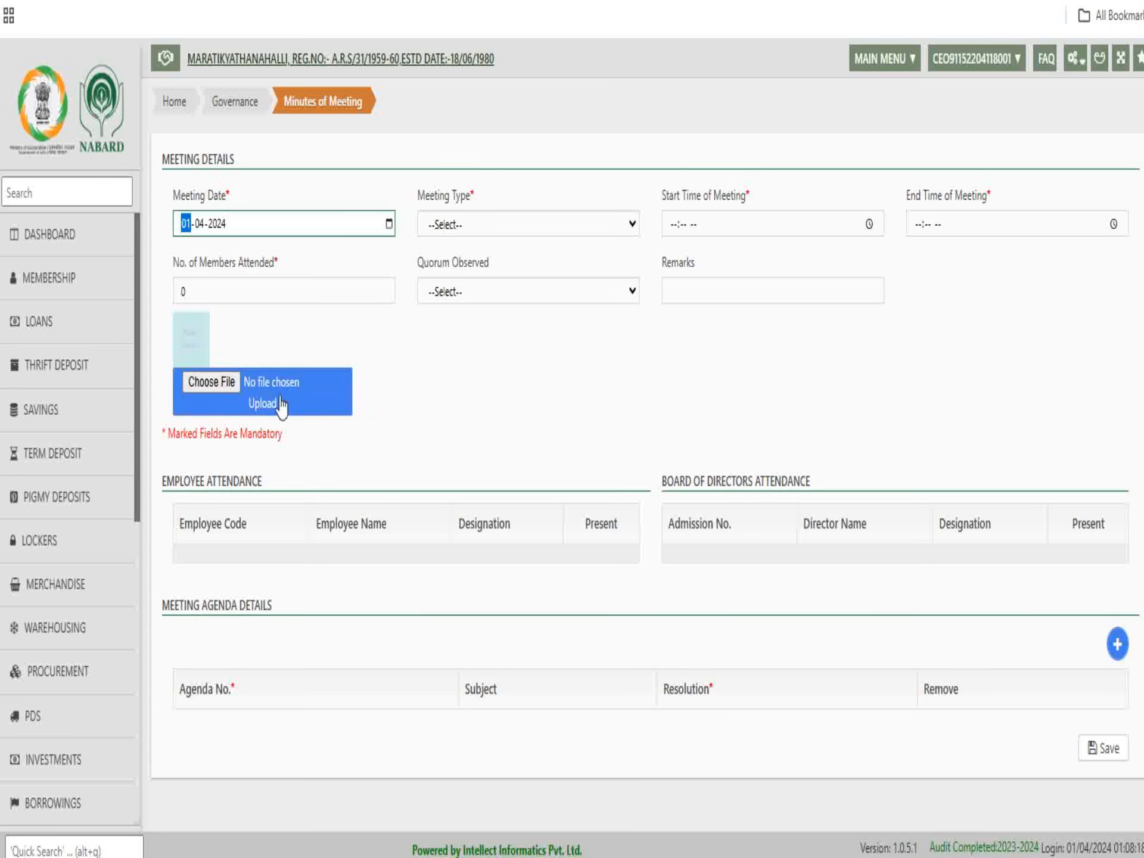
{"action": "left_click", "coordinate": [464, 400]}
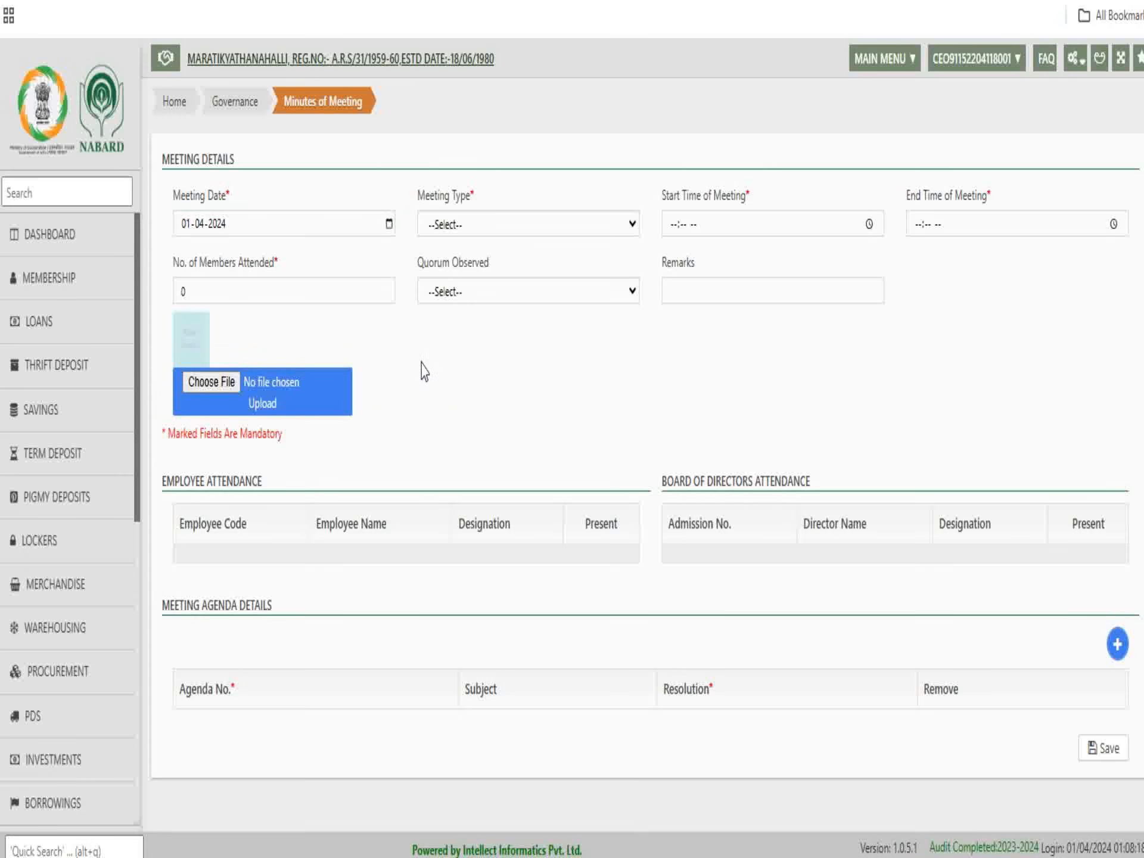
{"action": "left_click", "coordinate": [505, 226]}
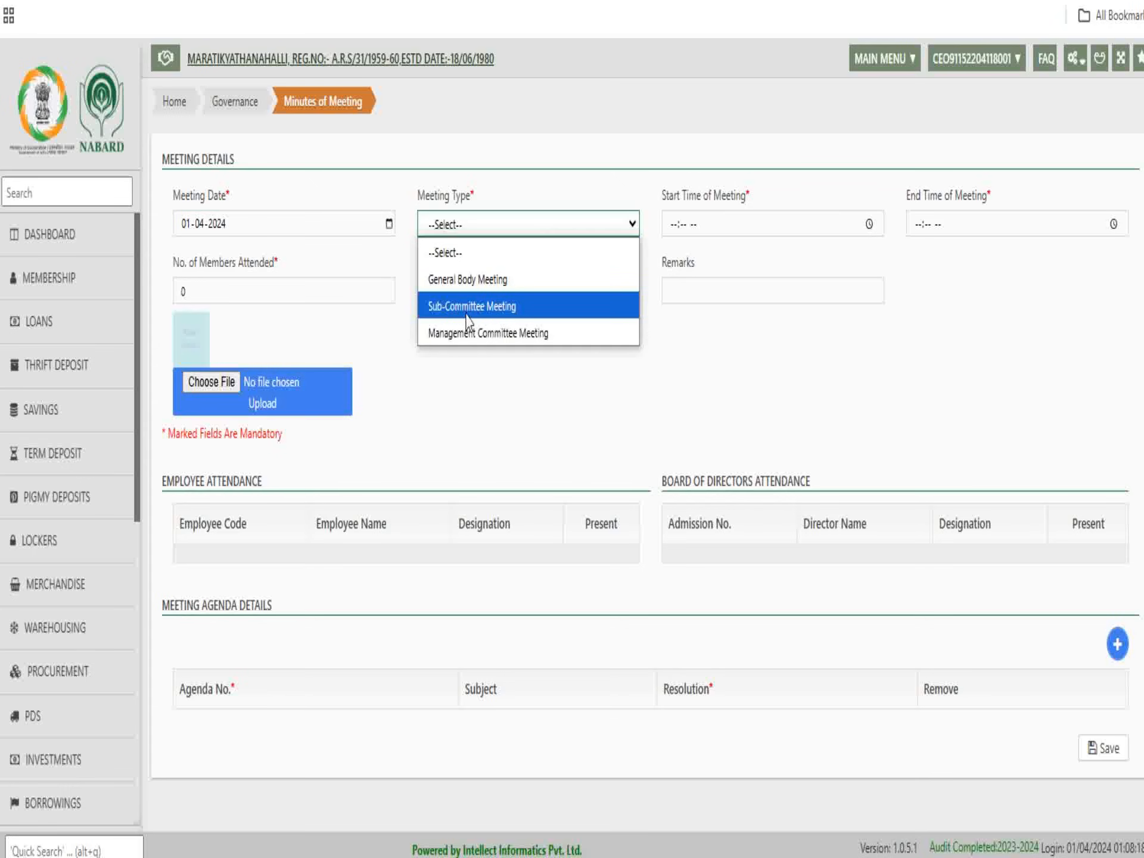
{"action": "left_click", "coordinate": [540, 408]}
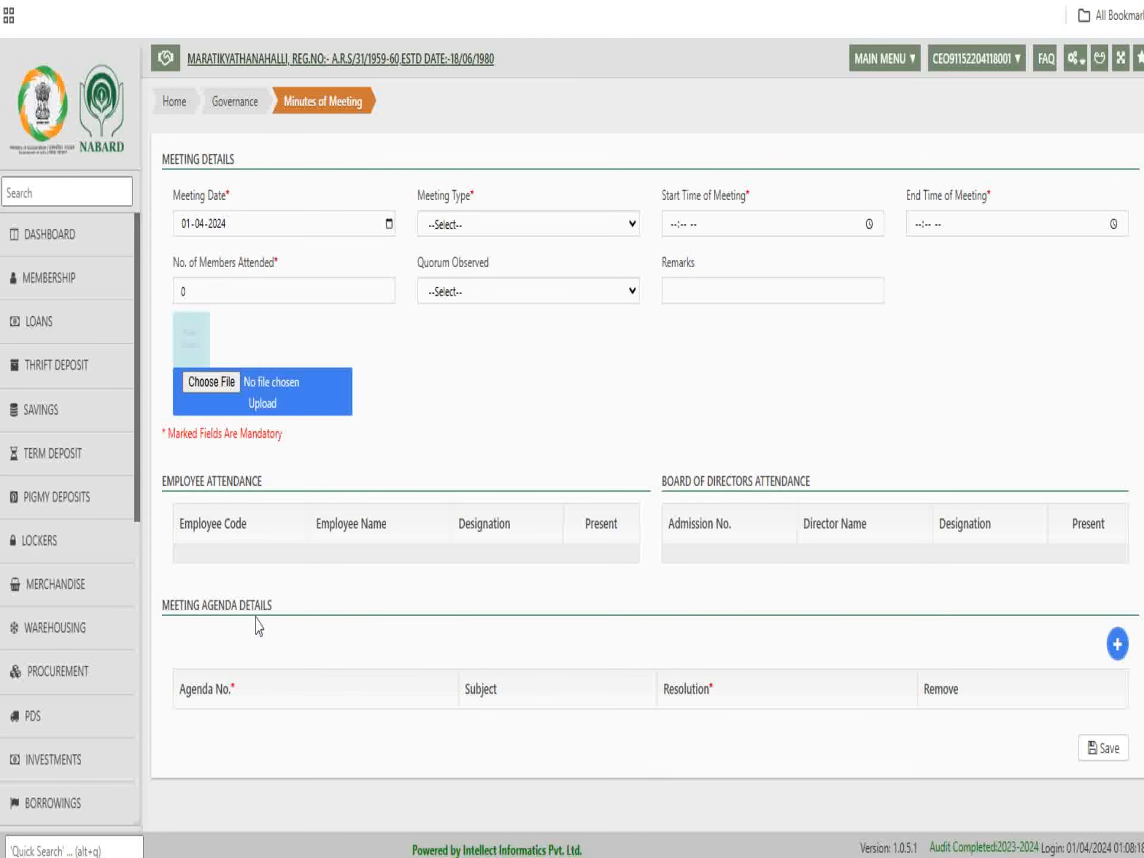
- Add a blank row to the meeting agenda details and go through its agenda number, subject and resolution fields
{"action": "left_click", "coordinate": [1117, 644]}
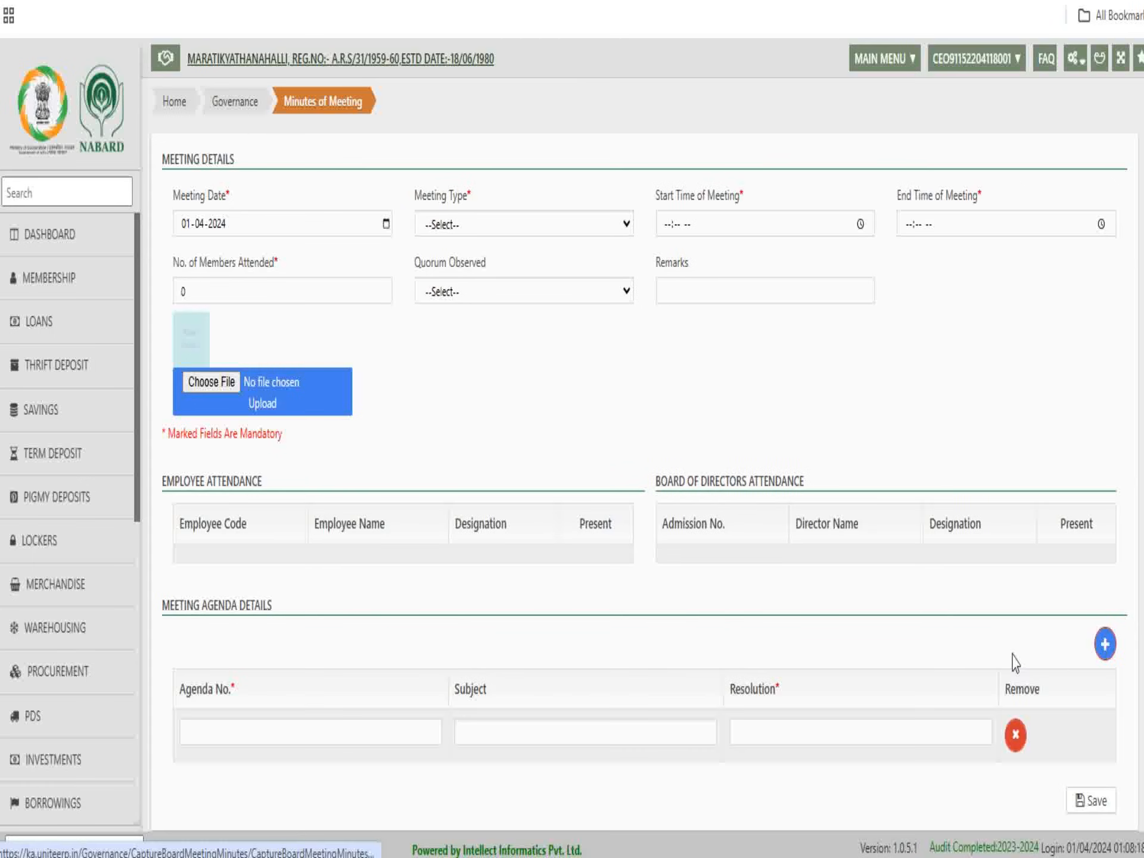
{"action": "scroll", "coordinate": [244, 735], "scroll_direction": "down", "scroll_amount": 1}
{"action": "left_click", "coordinate": [254, 723]}
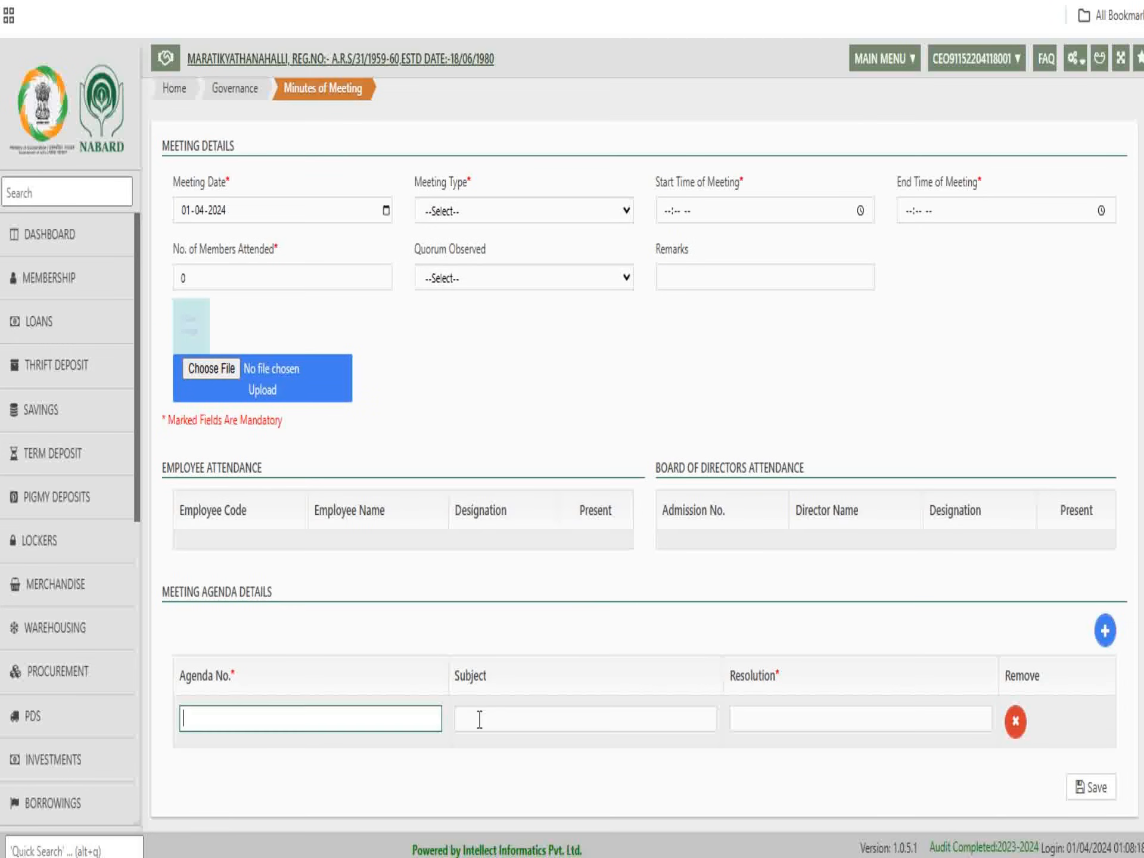
{"action": "left_click", "coordinate": [615, 720]}
{"action": "left_click", "coordinate": [792, 721]}
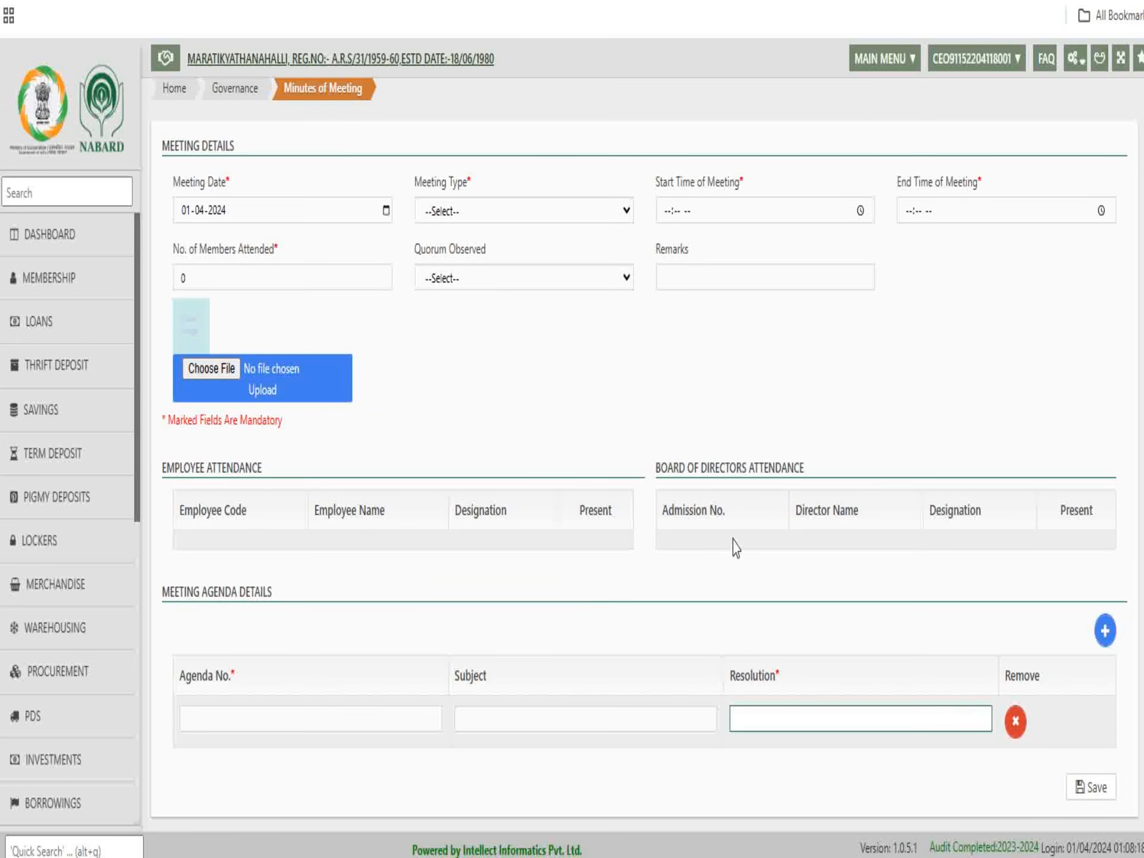
{"action": "left_click", "coordinate": [564, 430]}
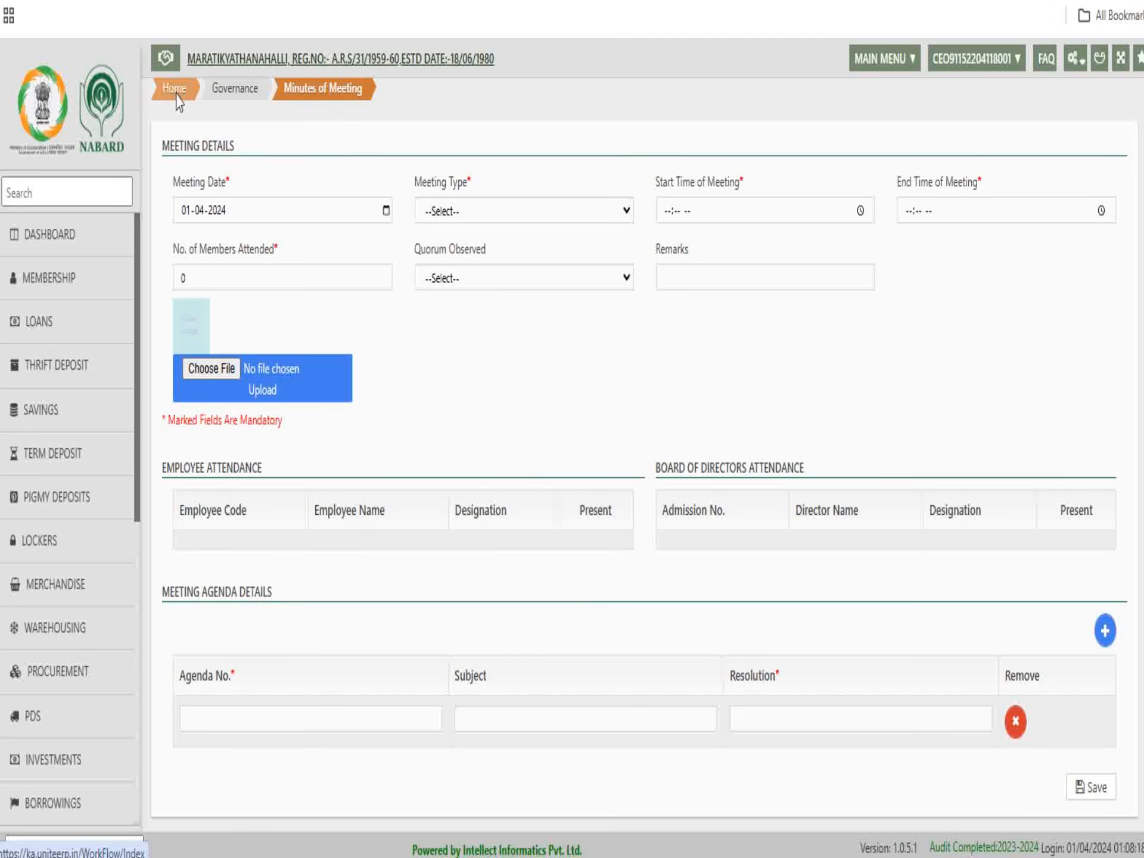
- Return to the home page, revisit the Governance module and go back to the services dashboard
{"action": "left_click", "coordinate": [177, 97]}
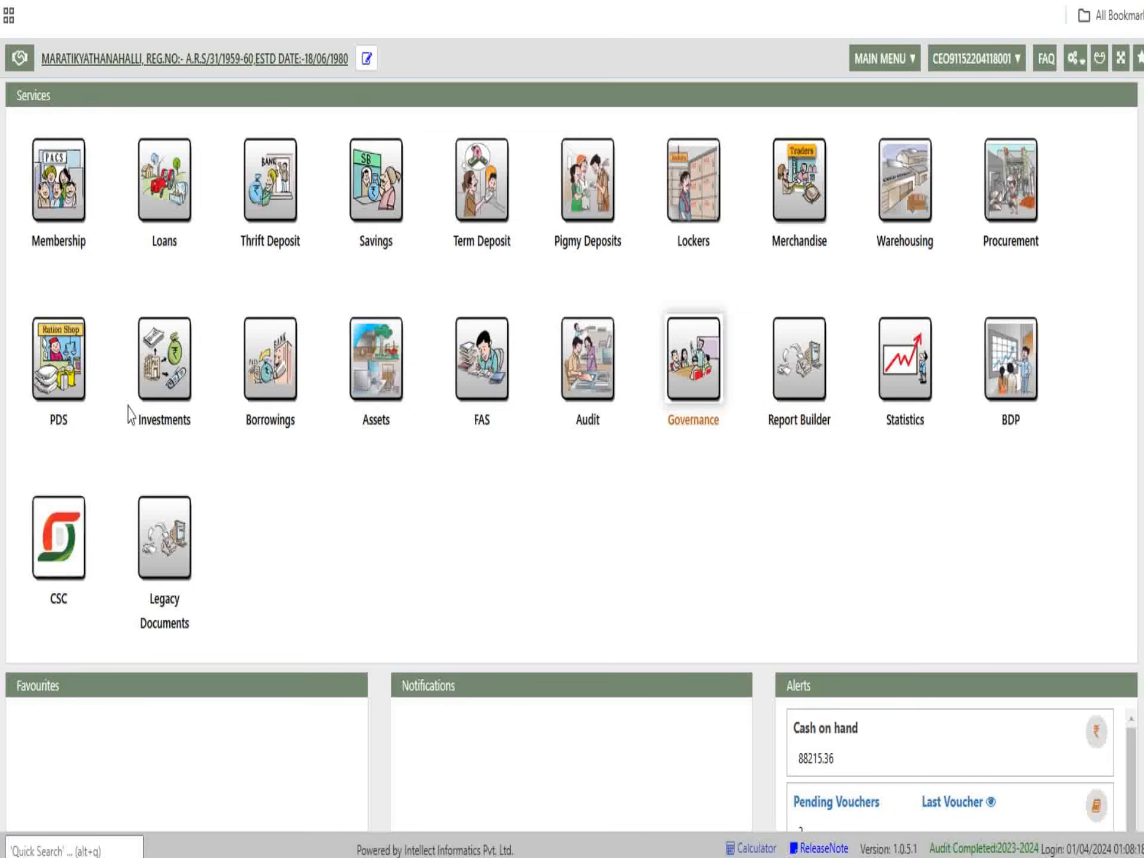
{"action": "left_click", "coordinate": [289, 217]}
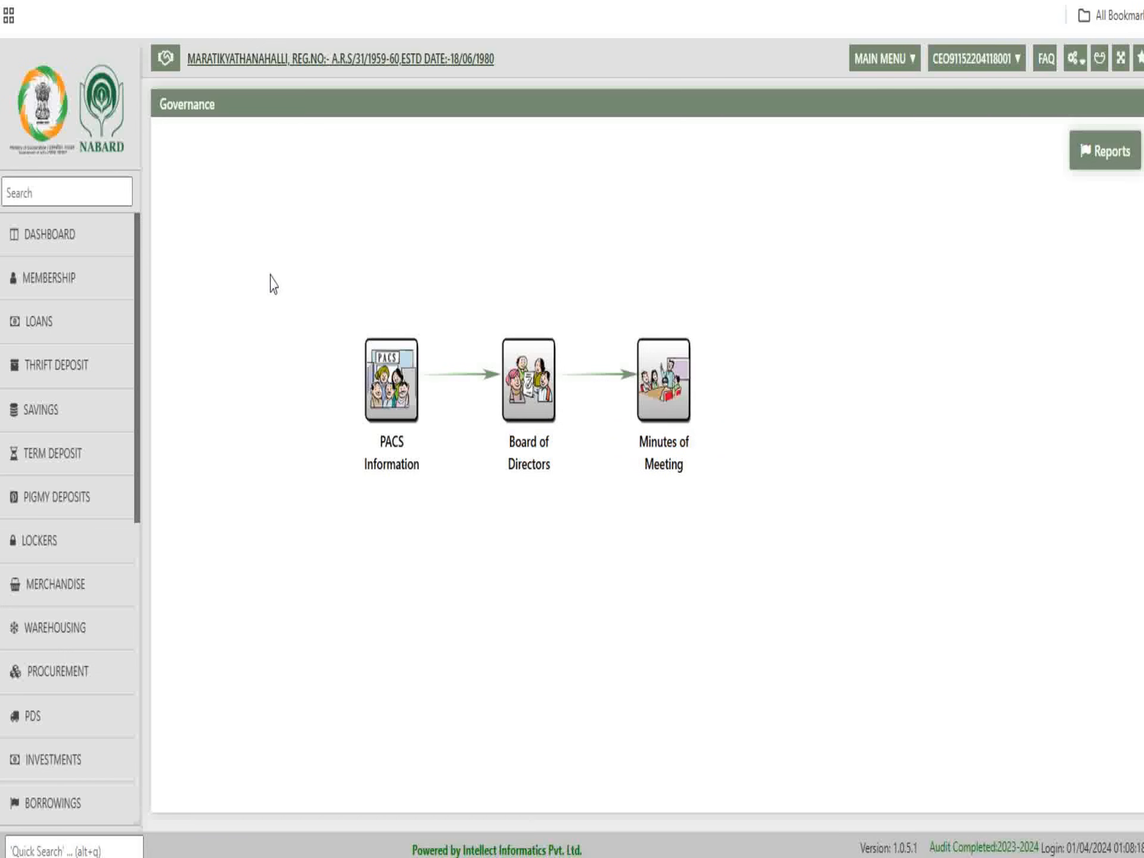
{"action": "left_click", "coordinate": [113, 261]}
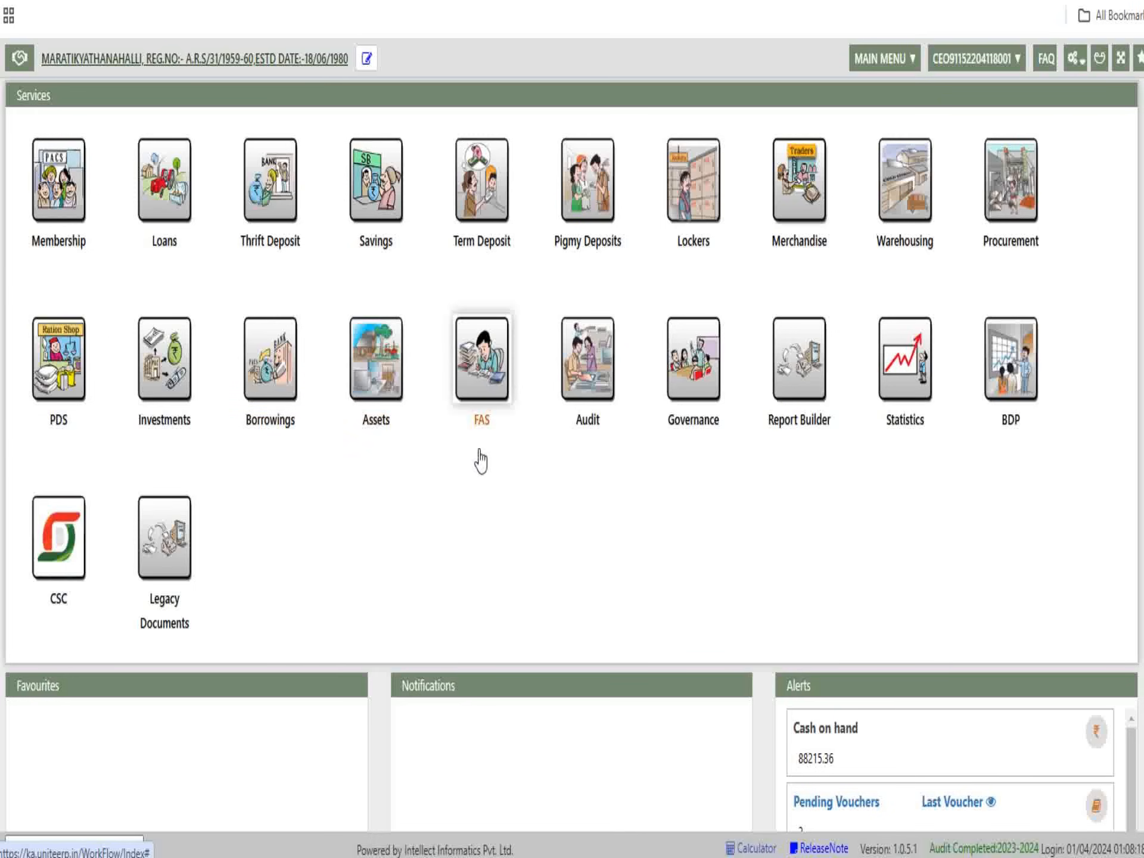
- Open the Opening Trial Balance report from the FAS reports, choose Opening TrialBalance as the day book and view it as PDF
{"action": "left_click", "coordinate": [480, 419]}
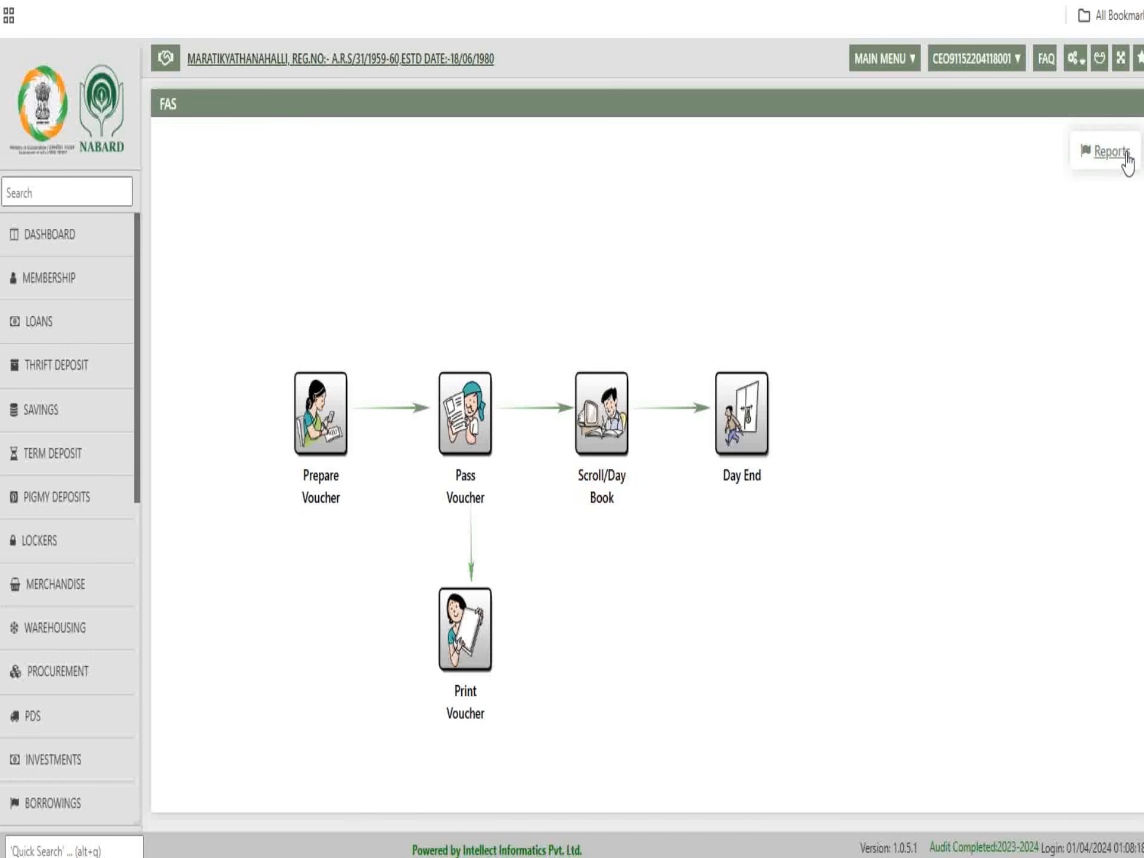
{"action": "left_click", "coordinate": [1109, 153]}
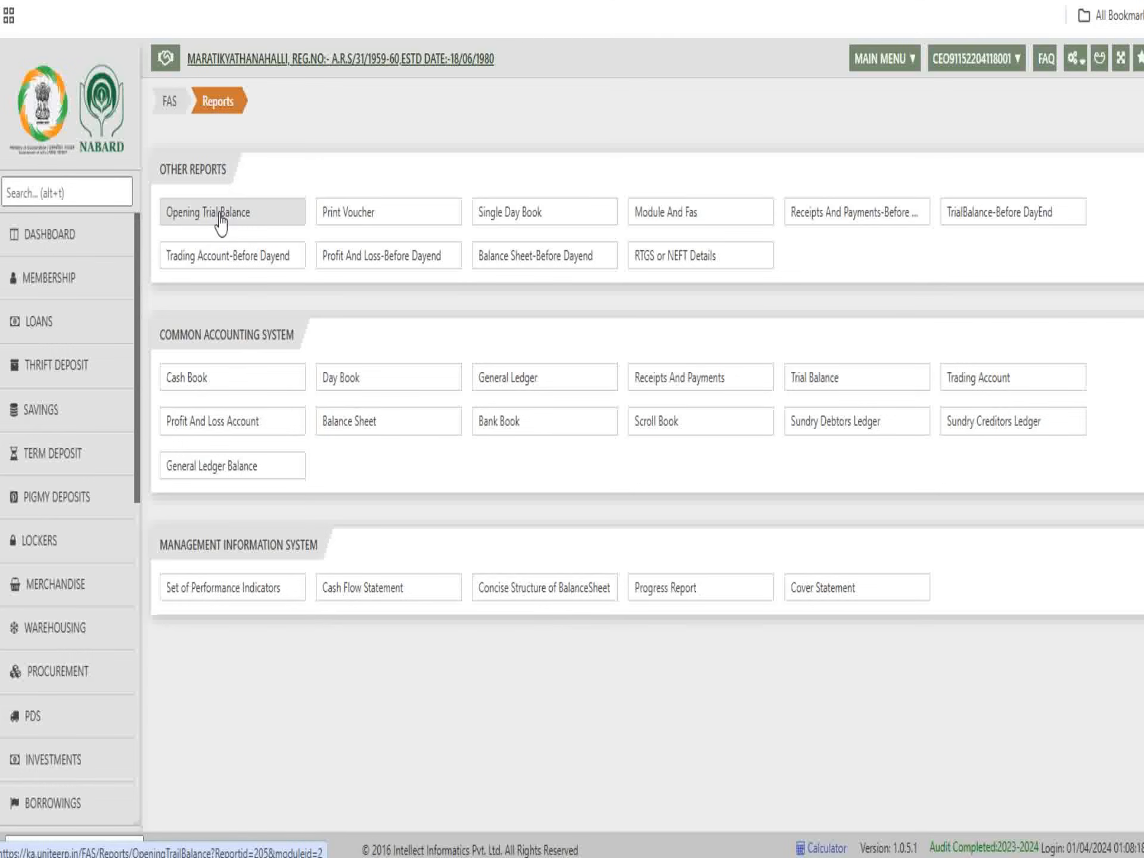
{"action": "left_click", "coordinate": [518, 222]}
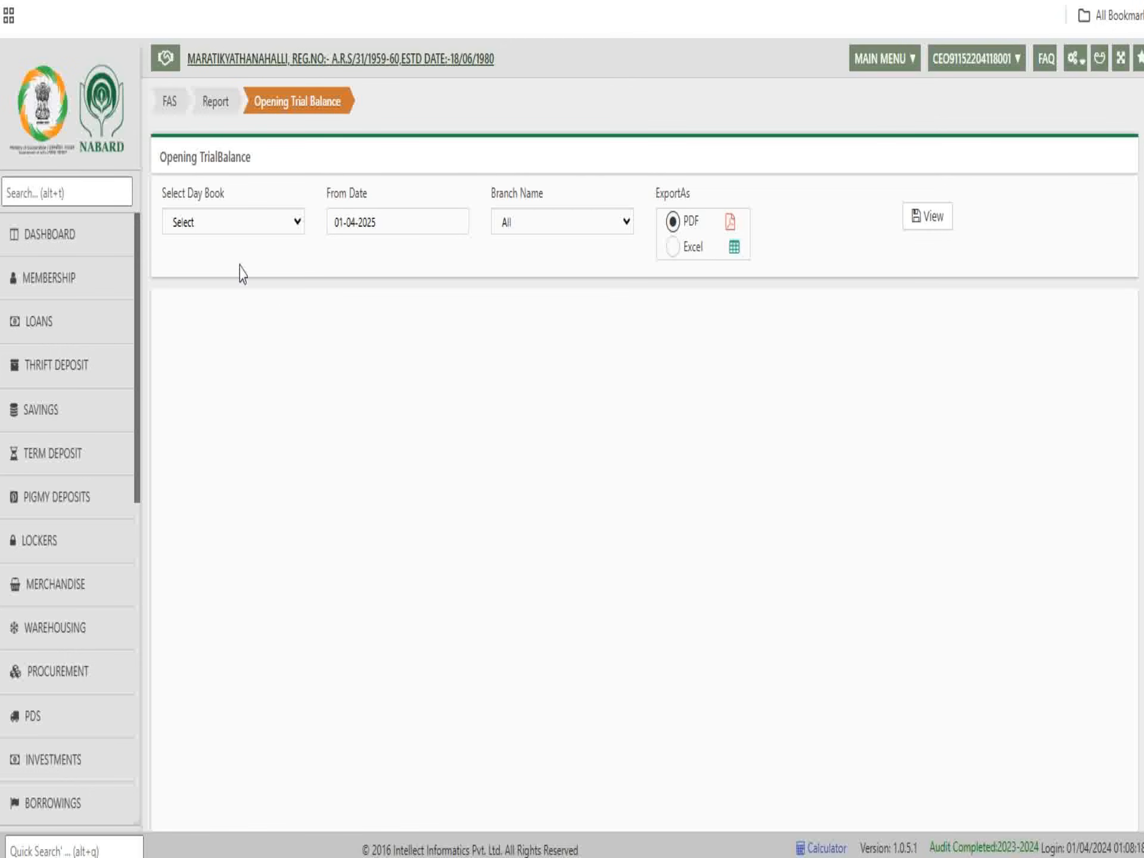
{"action": "left_click", "coordinate": [200, 227]}
{"action": "left_click", "coordinate": [207, 278]}
{"action": "left_click", "coordinate": [926, 215]}
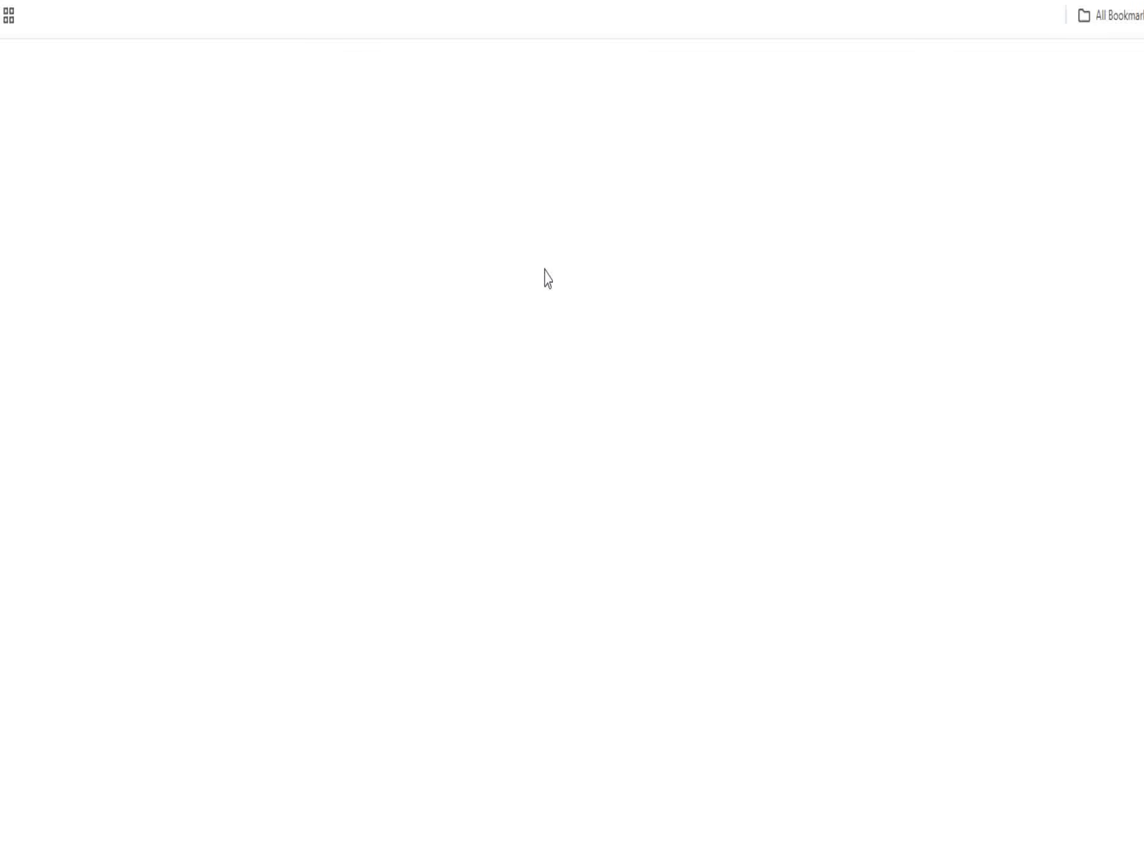
- Read through both pages of the opening trial balance PDF, including the grand totals, and close it
{"action": "scroll", "coordinate": [715, 467], "scroll_direction": "down", "scroll_amount": 20}
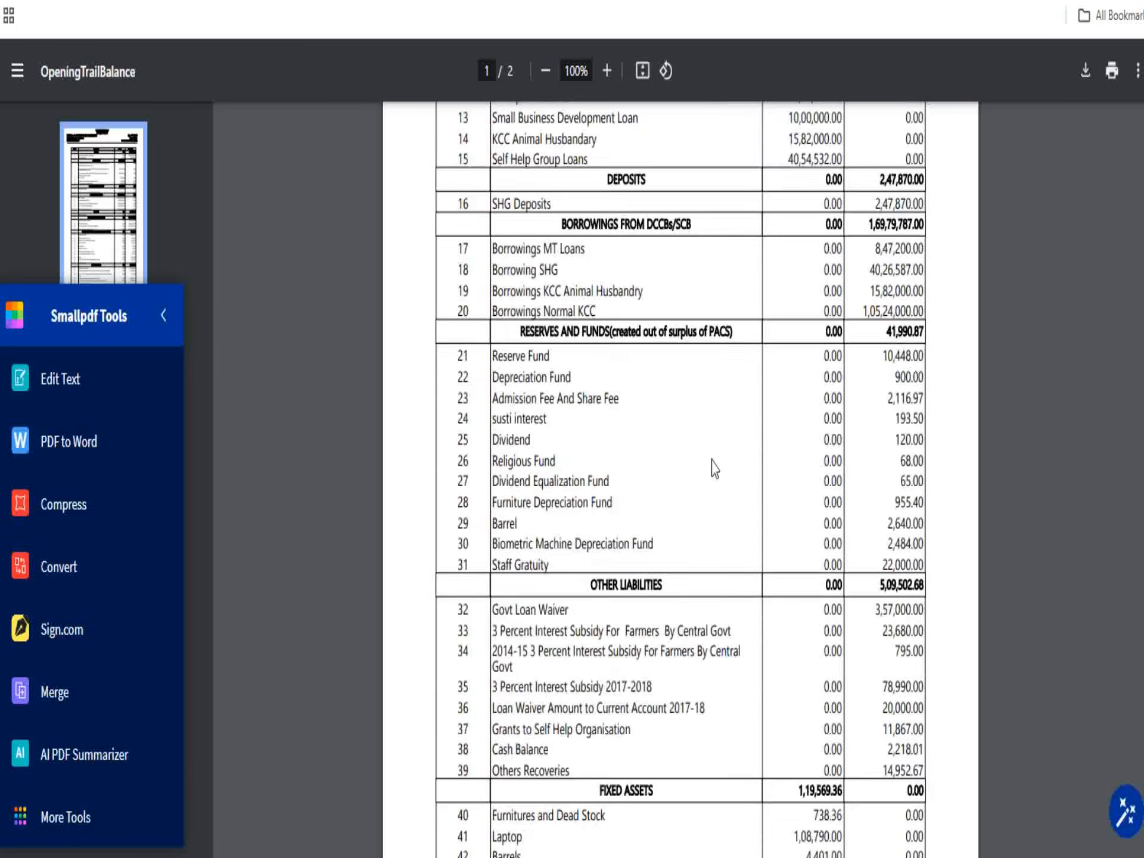
{"action": "scroll", "coordinate": [767, 464], "scroll_direction": "up", "scroll_amount": 2}
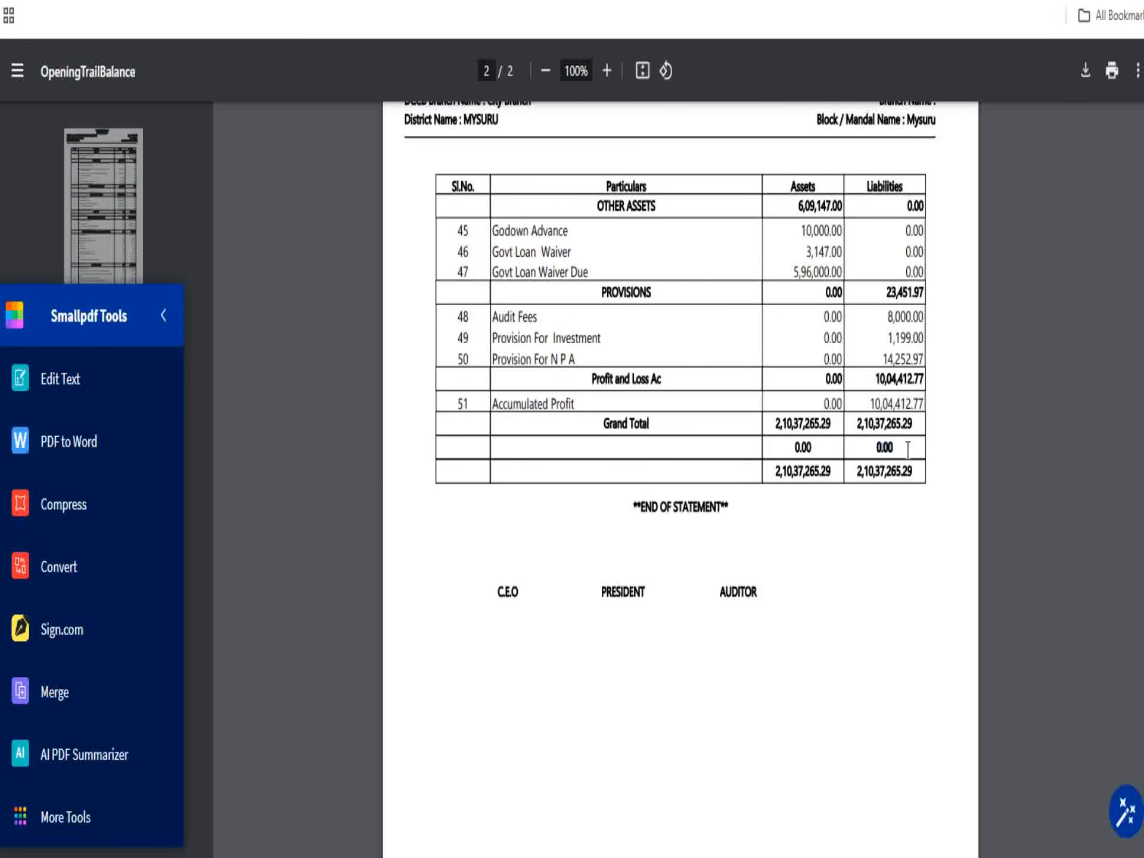
{"action": "scroll", "coordinate": [655, 411], "scroll_direction": "up", "scroll_amount": 20}
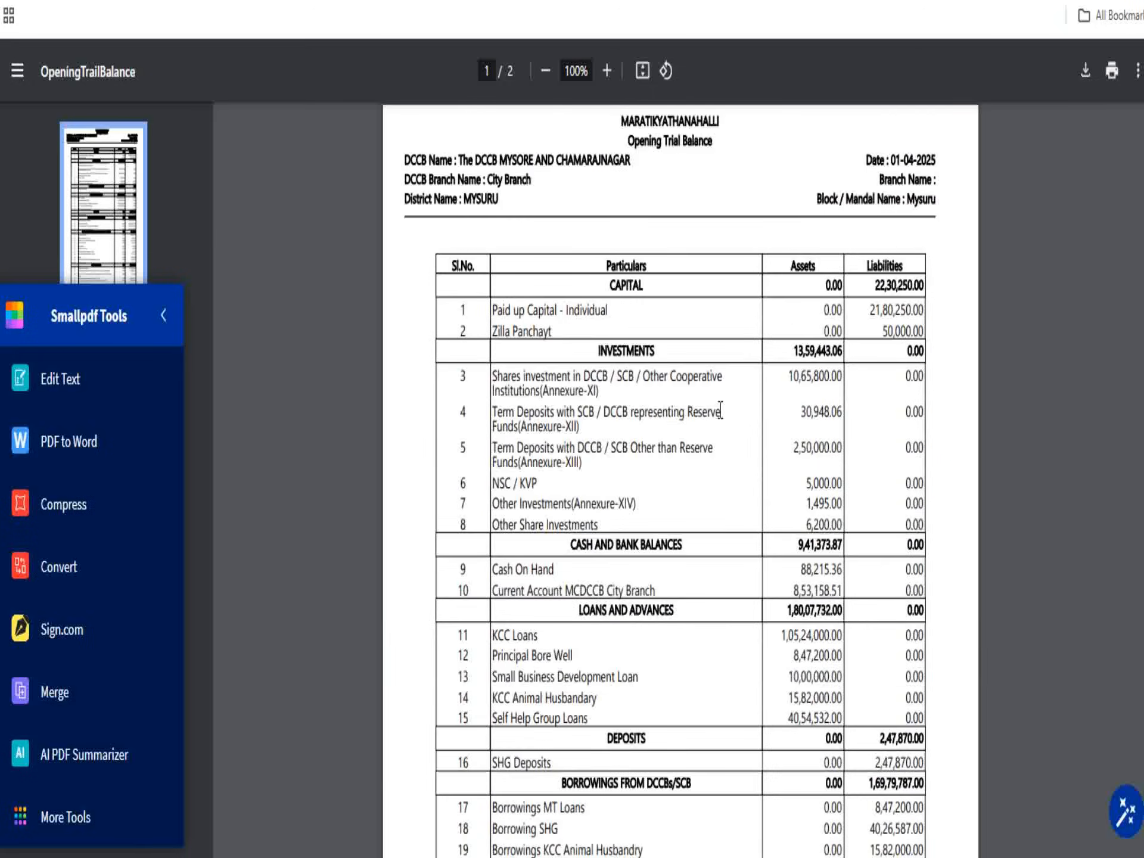
{"action": "scroll", "coordinate": [658, 638], "scroll_direction": "down", "scroll_amount": 12}
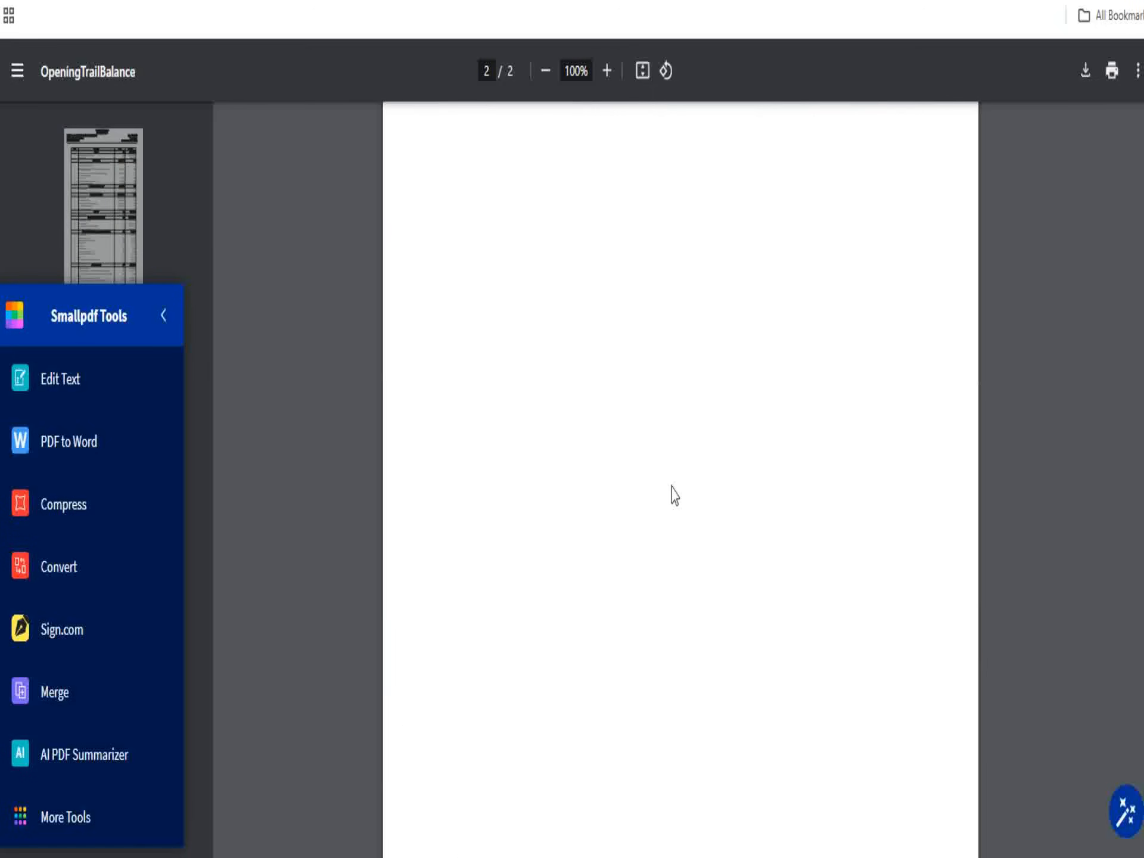
{"action": "scroll", "coordinate": [703, 506], "scroll_direction": "up", "scroll_amount": 11}
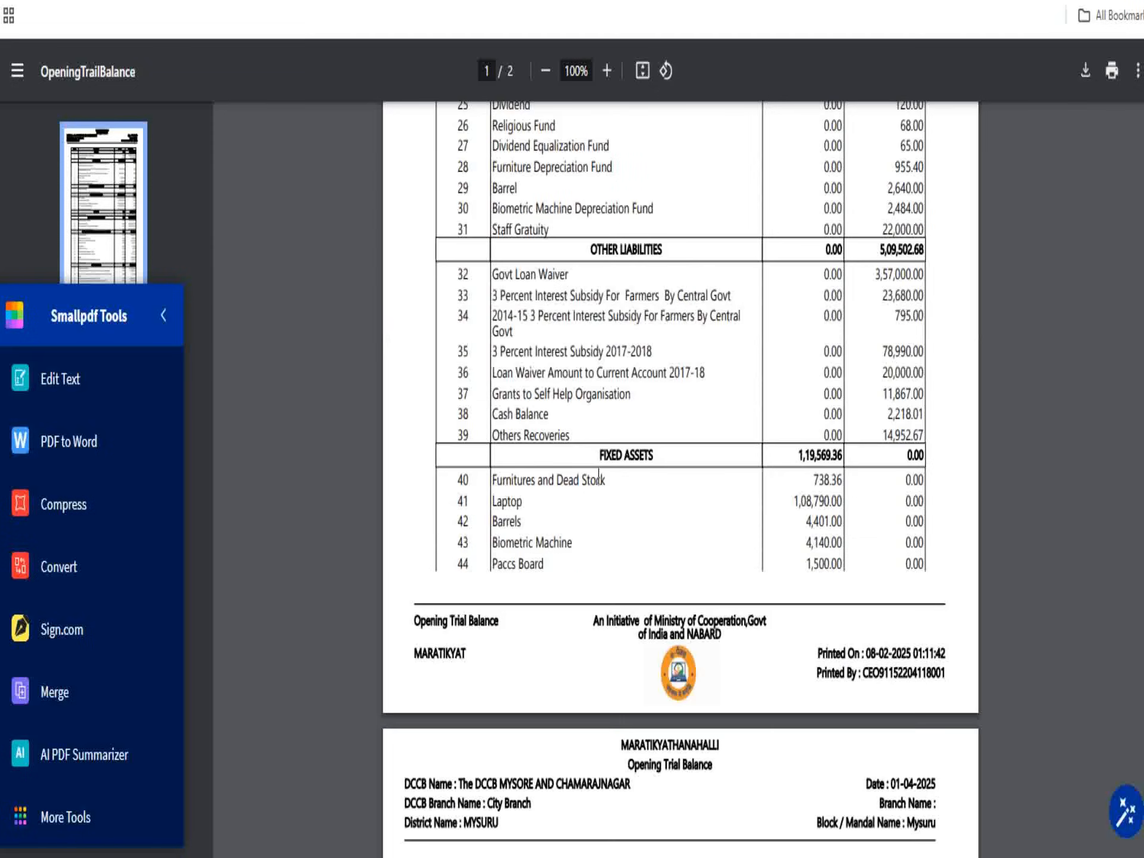
{"action": "key", "text": "ctrl+w"}
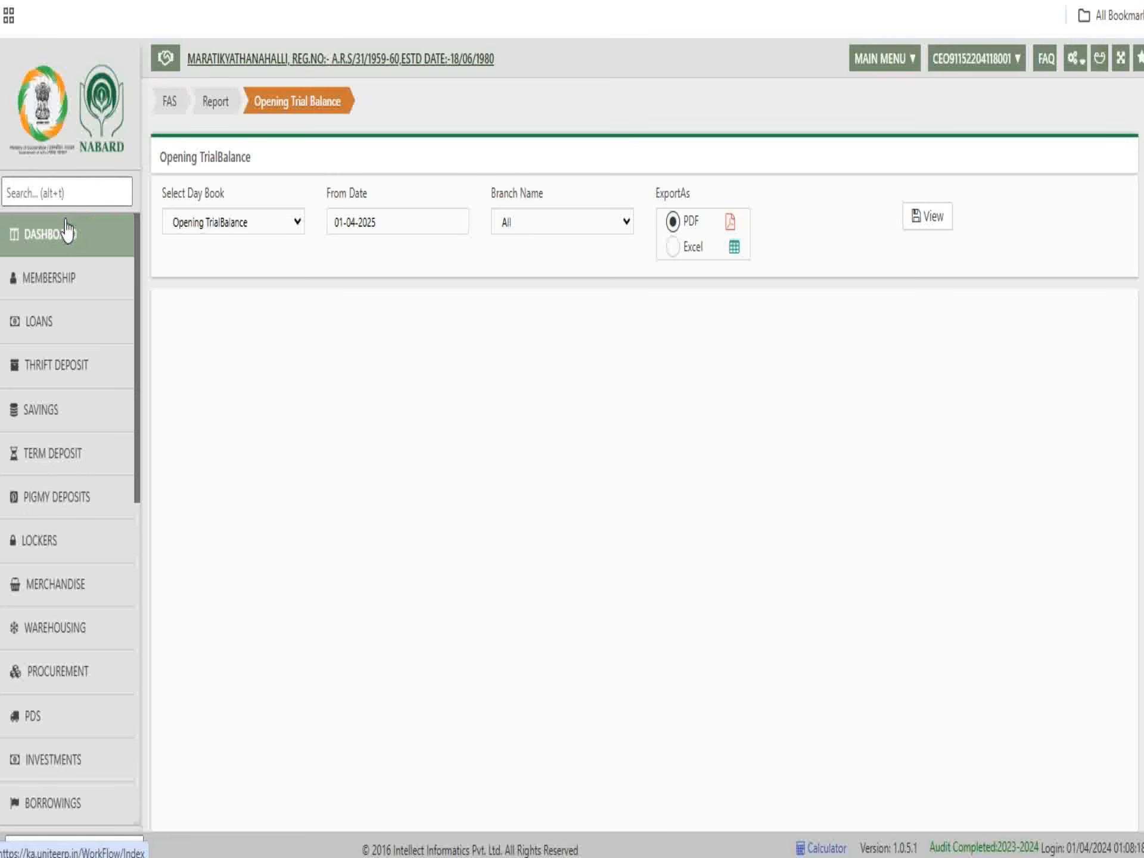
- Return to the services dashboard and examine the cash on hand and pending vouchers alerts
{"action": "left_click", "coordinate": [108, 233]}
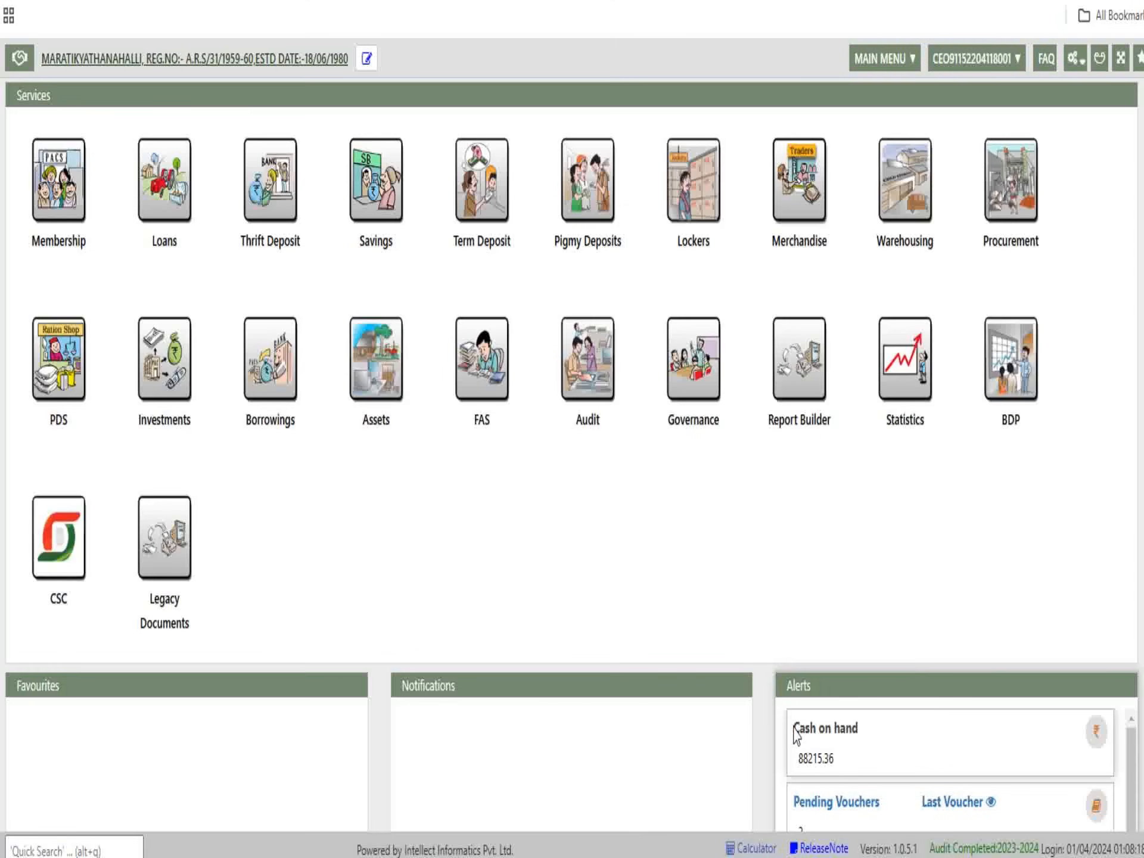
{"action": "left_click_drag", "start_coordinate": [793, 727], "coordinate": [859, 733]}
{"action": "scroll", "coordinate": [810, 638], "scroll_direction": "down", "scroll_amount": 1}
{"action": "scroll", "coordinate": [782, 593], "scroll_direction": "down", "scroll_amount": 1}
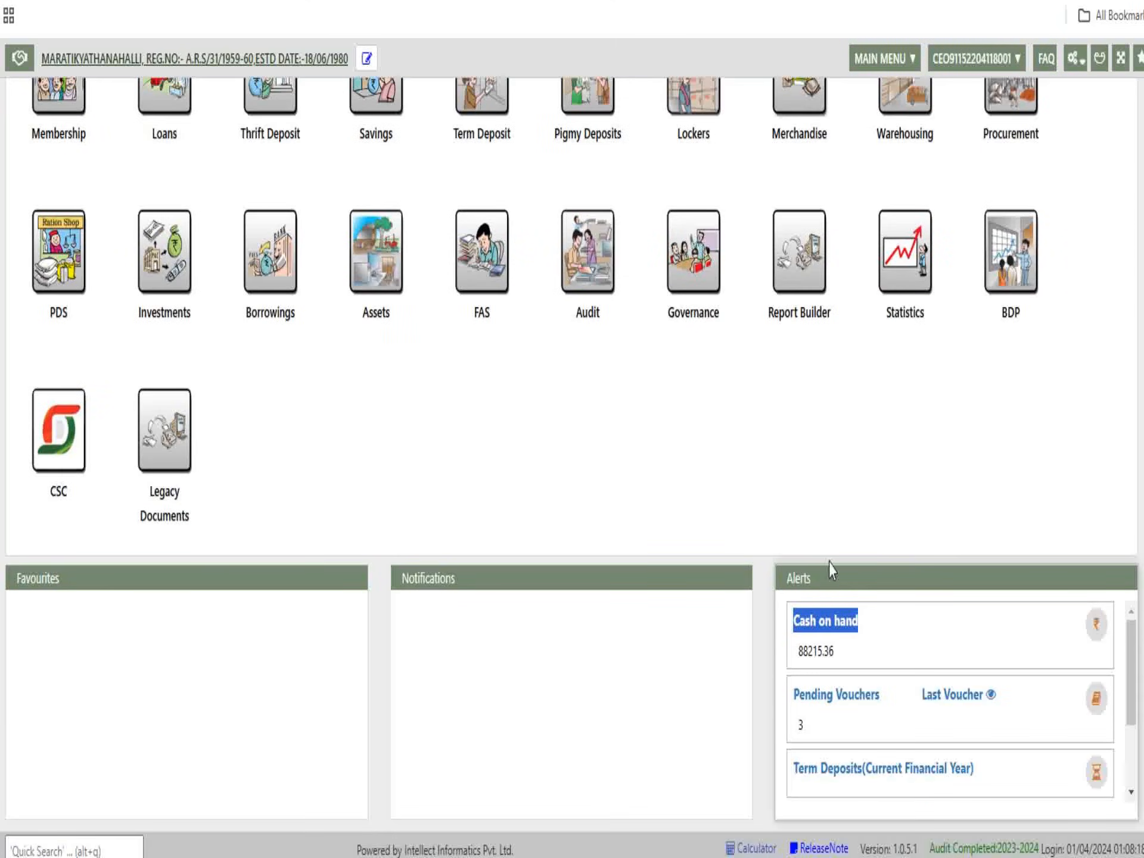
{"action": "left_click_drag", "start_coordinate": [798, 650], "coordinate": [830, 659]}
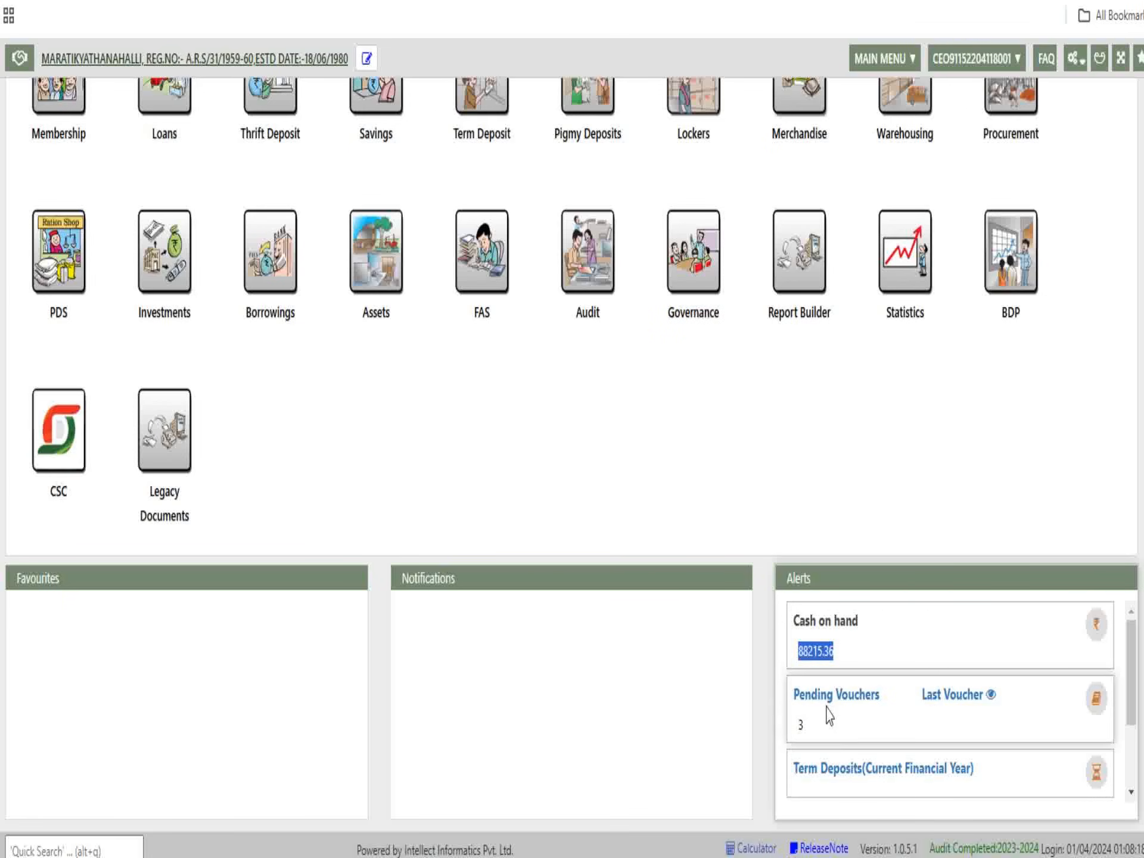
{"action": "left_click", "coordinate": [694, 500]}
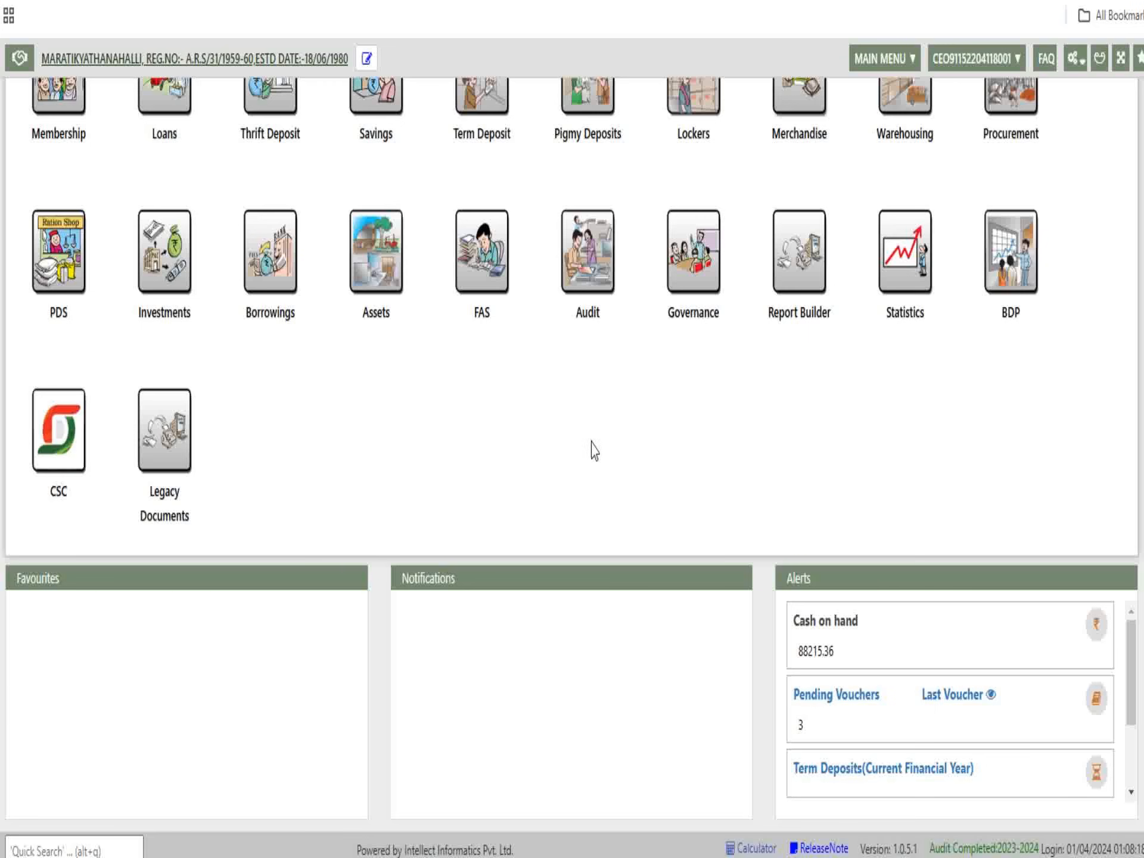
{"action": "scroll", "coordinate": [596, 450], "scroll_direction": "up", "scroll_amount": 2}
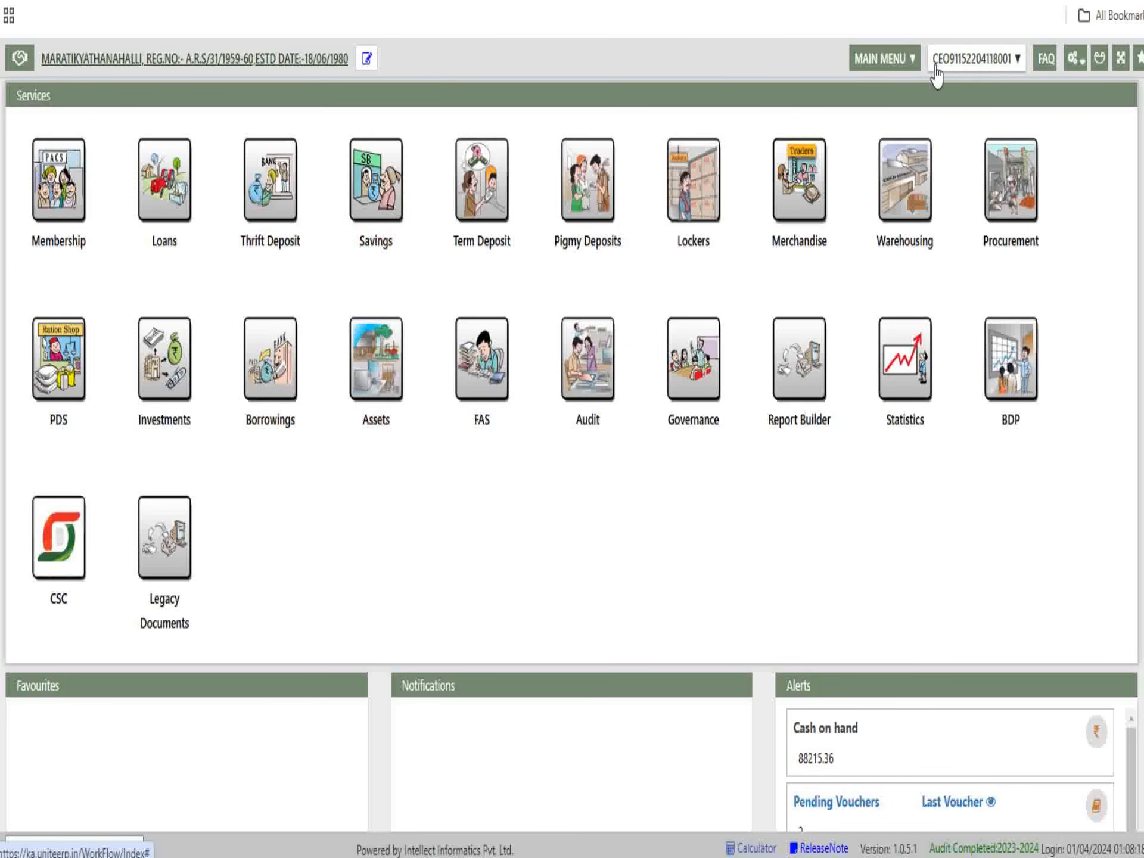
- Check the sign-out option of the user account and the Workflow and Customer Centric options of the main menu
{"action": "left_click", "coordinate": [963, 76]}
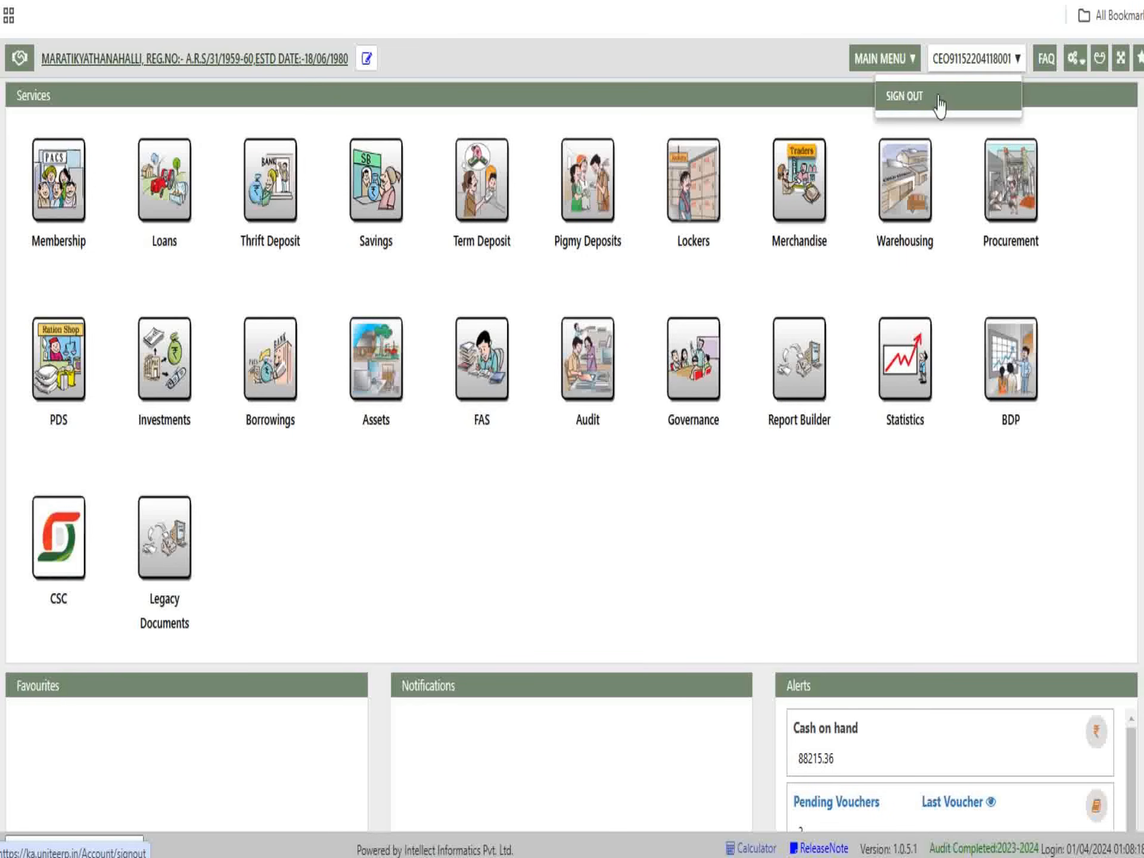
{"action": "left_click", "coordinate": [892, 69]}
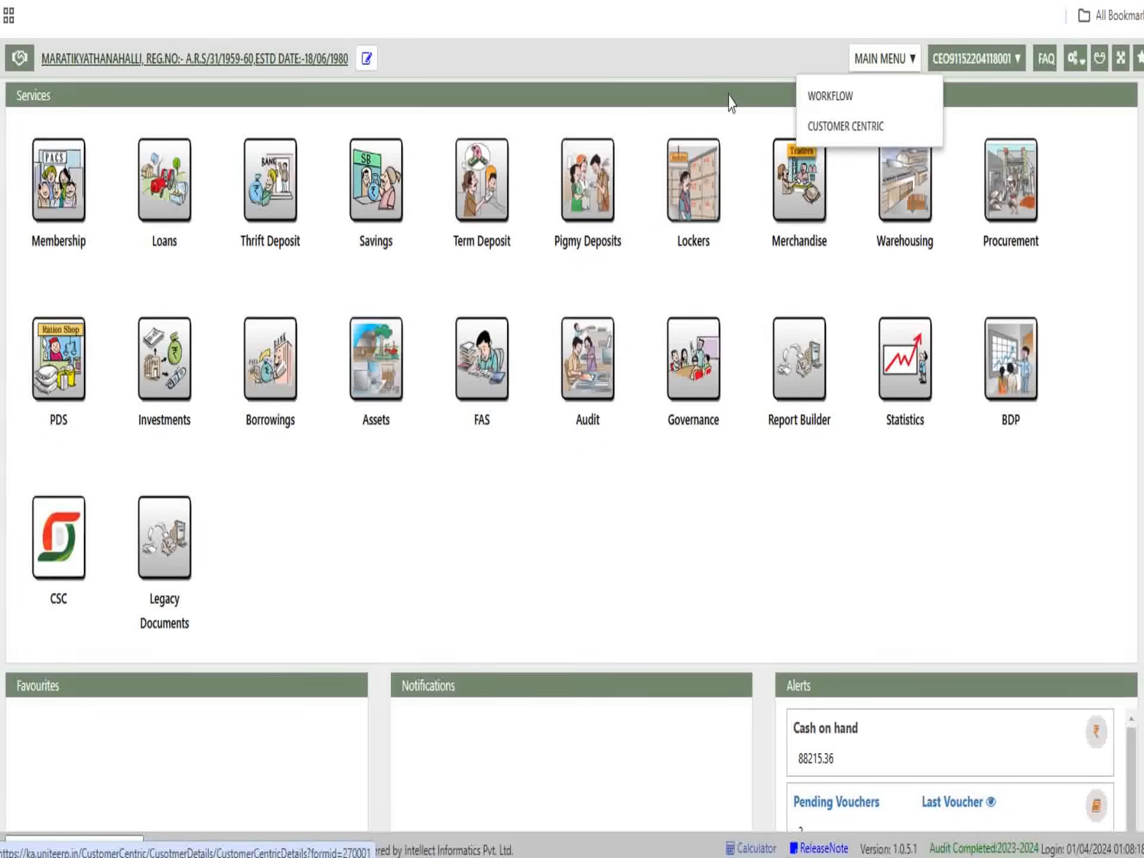
{"action": "left_click", "coordinate": [710, 79]}
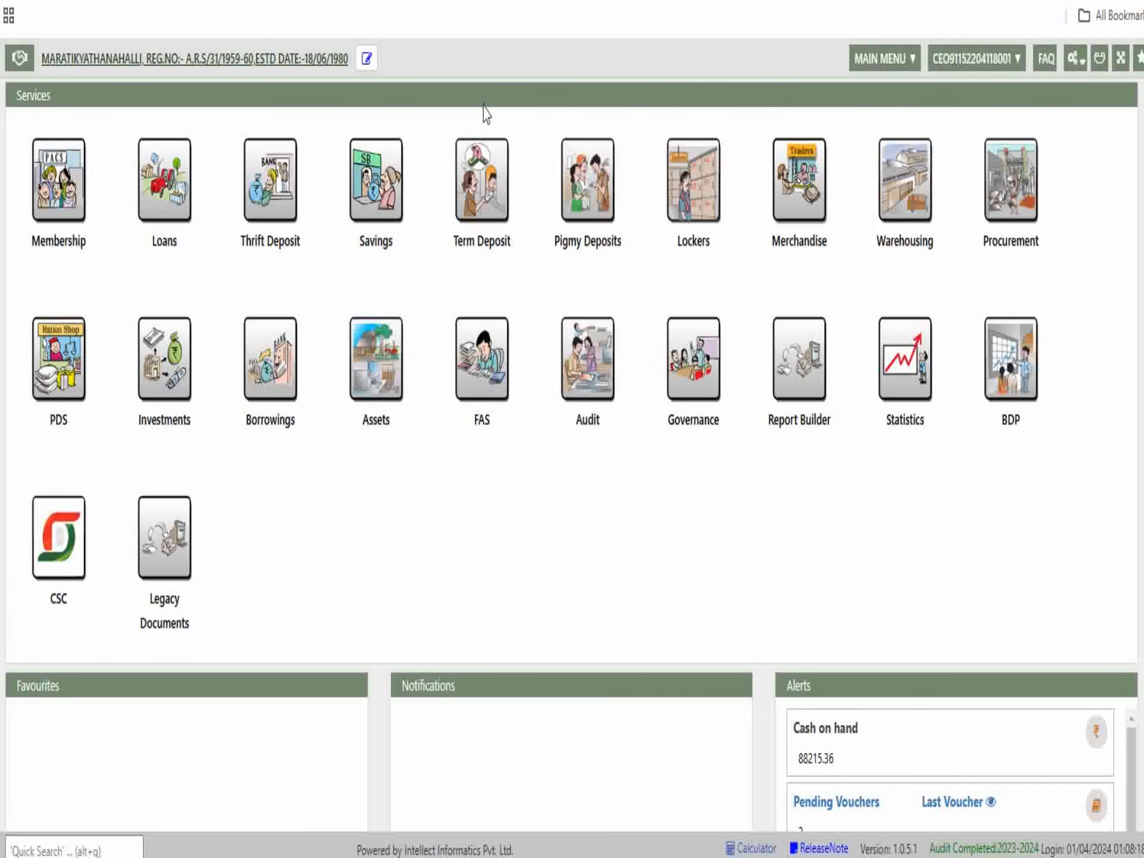
{"action": "left_click", "coordinate": [907, 66]}
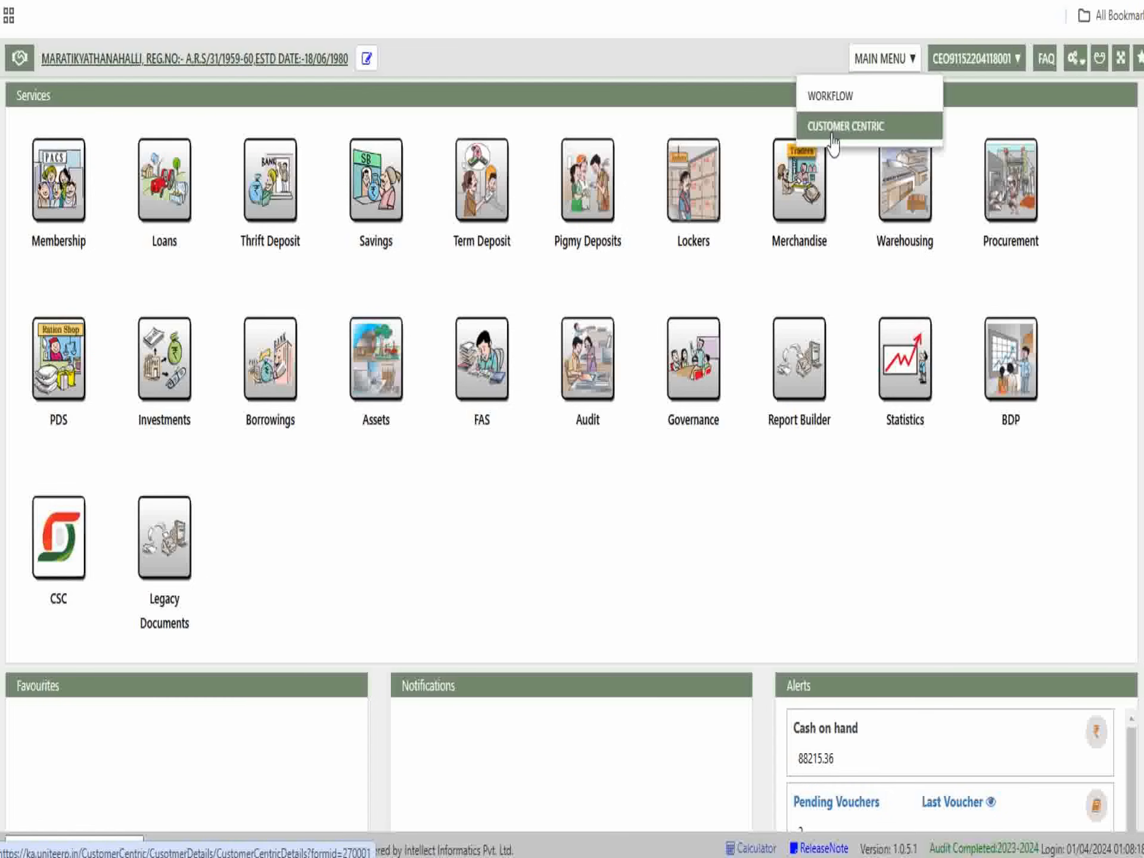
{"action": "left_click", "coordinate": [698, 102]}
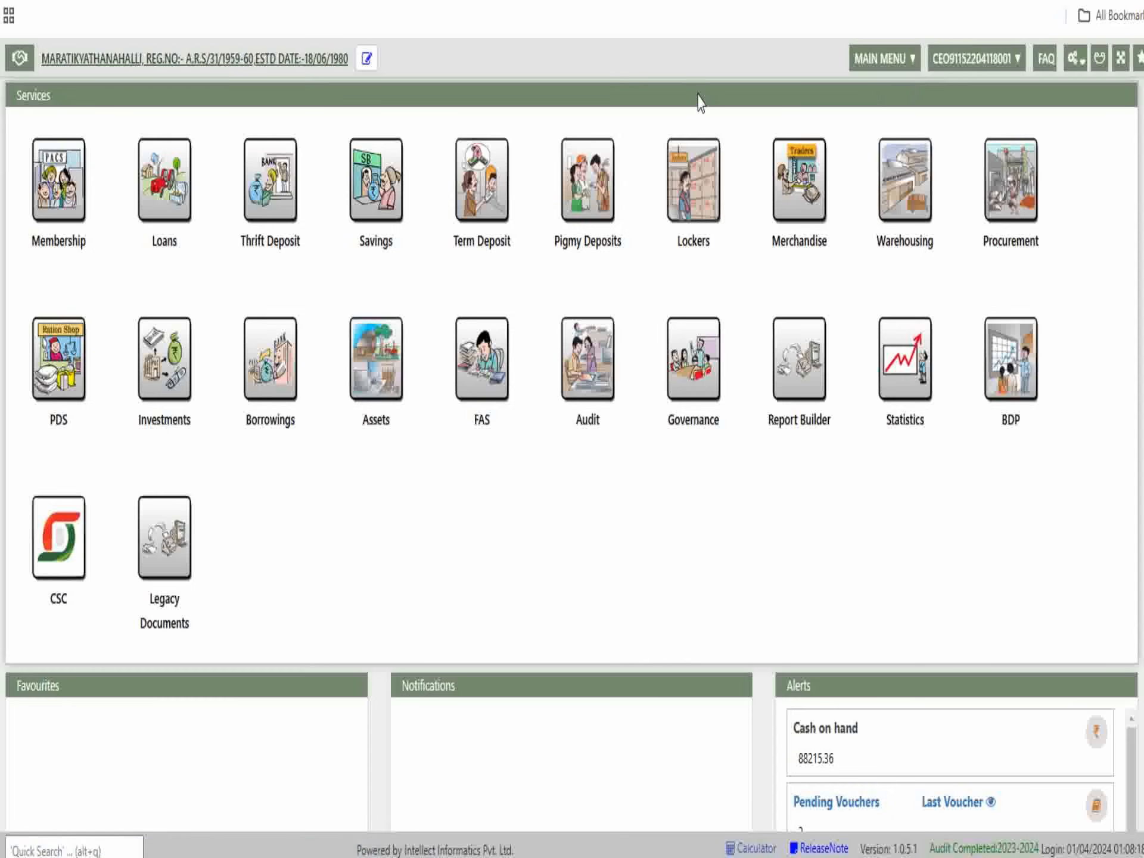
{"action": "left_click", "coordinate": [905, 67]}
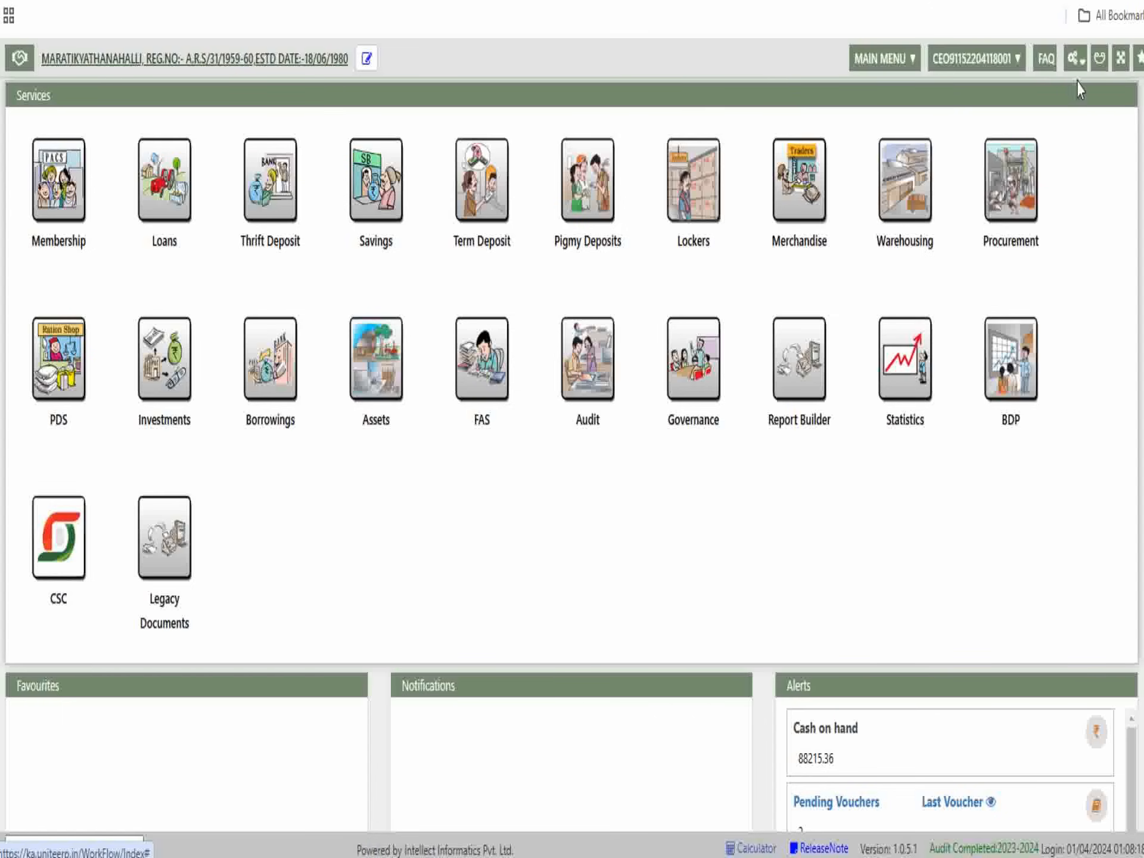
- Look through the module configuration options, including User Management, FAS and Membership, and close the configuration list
{"action": "left_click", "coordinate": [1074, 58]}
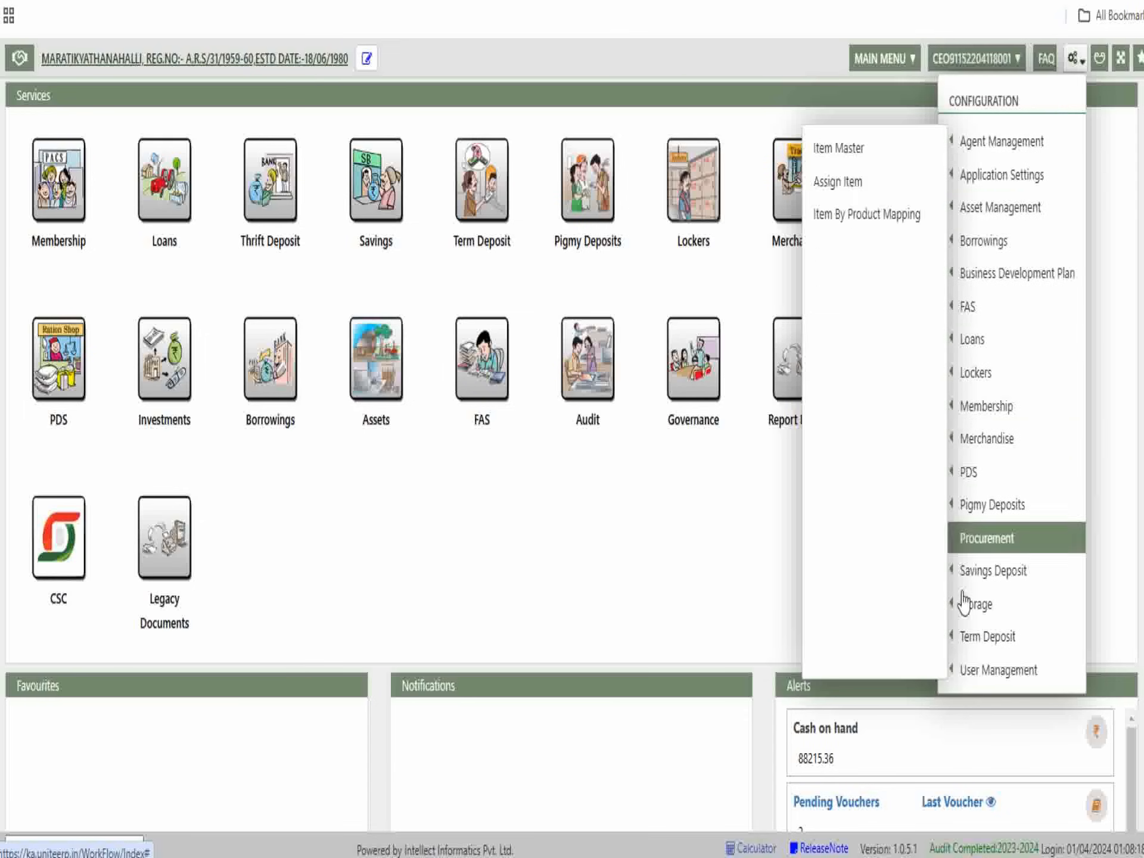
{"action": "mouse_move", "coordinate": [963, 684]}
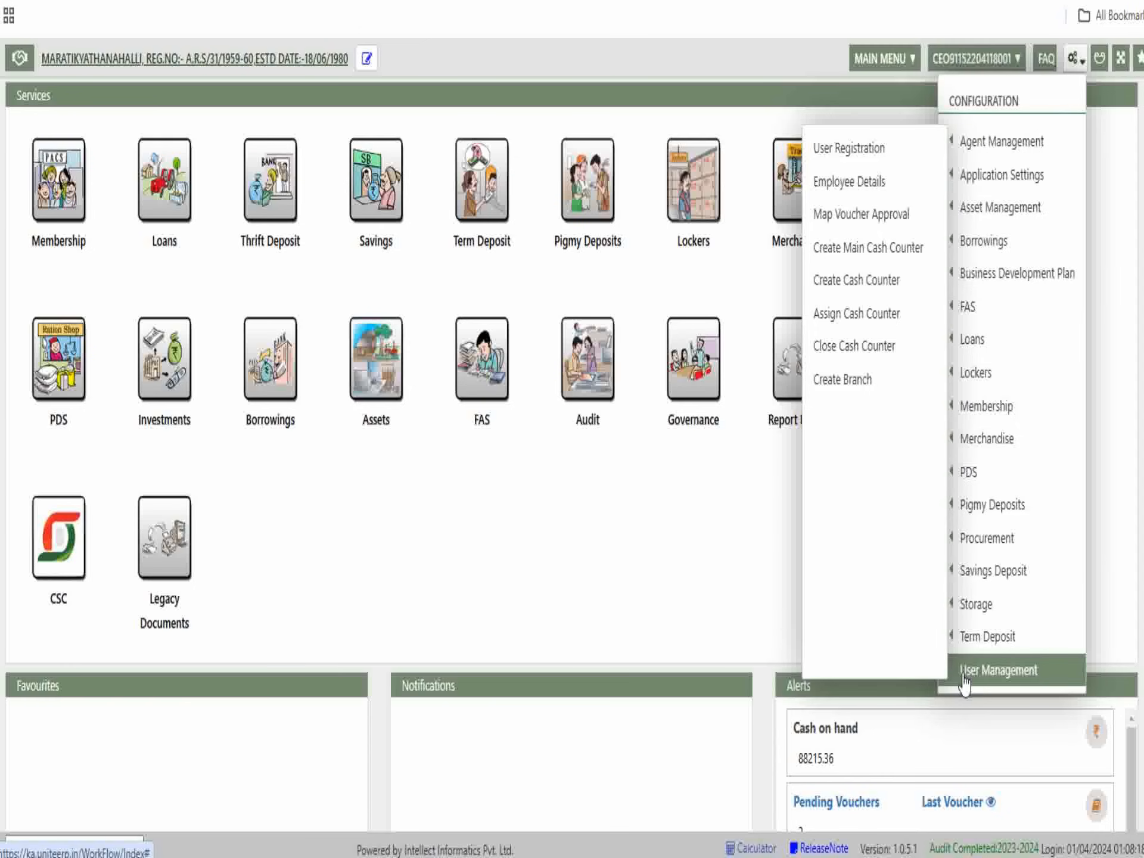
{"action": "mouse_move", "coordinate": [978, 640]}
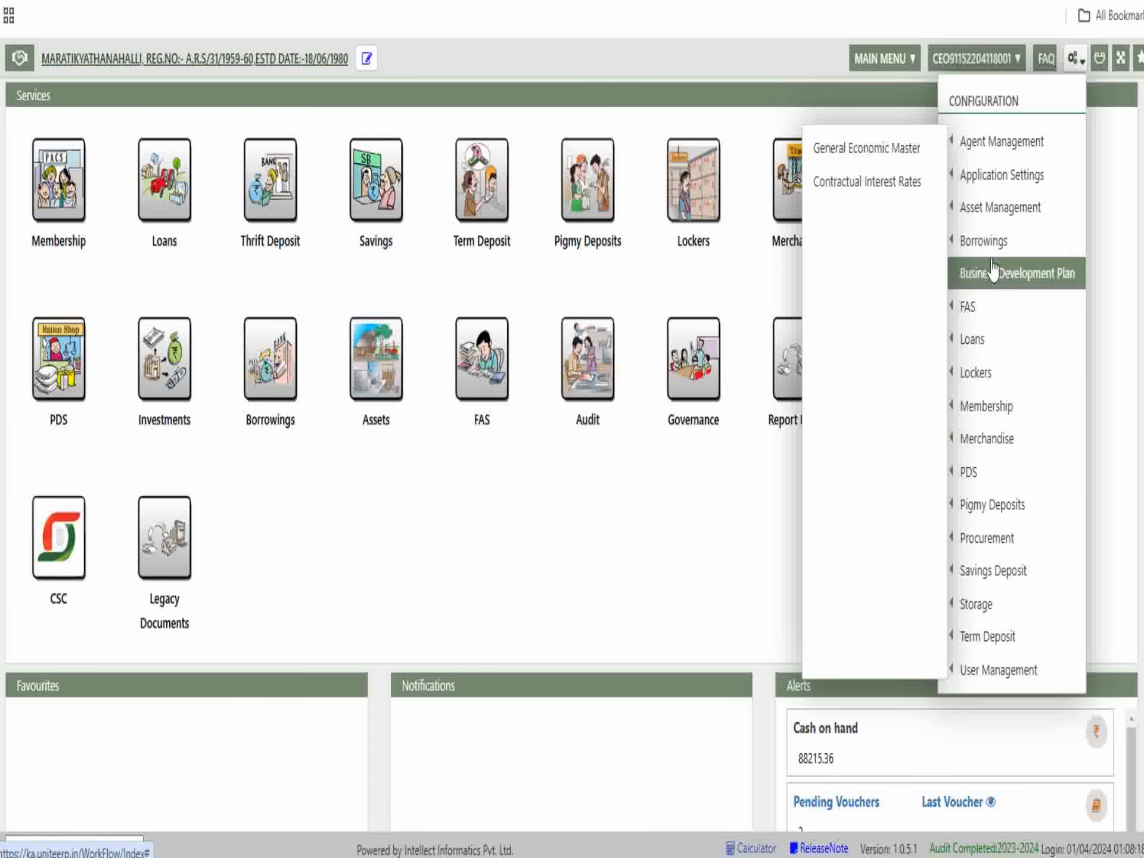
{"action": "mouse_move", "coordinate": [978, 319]}
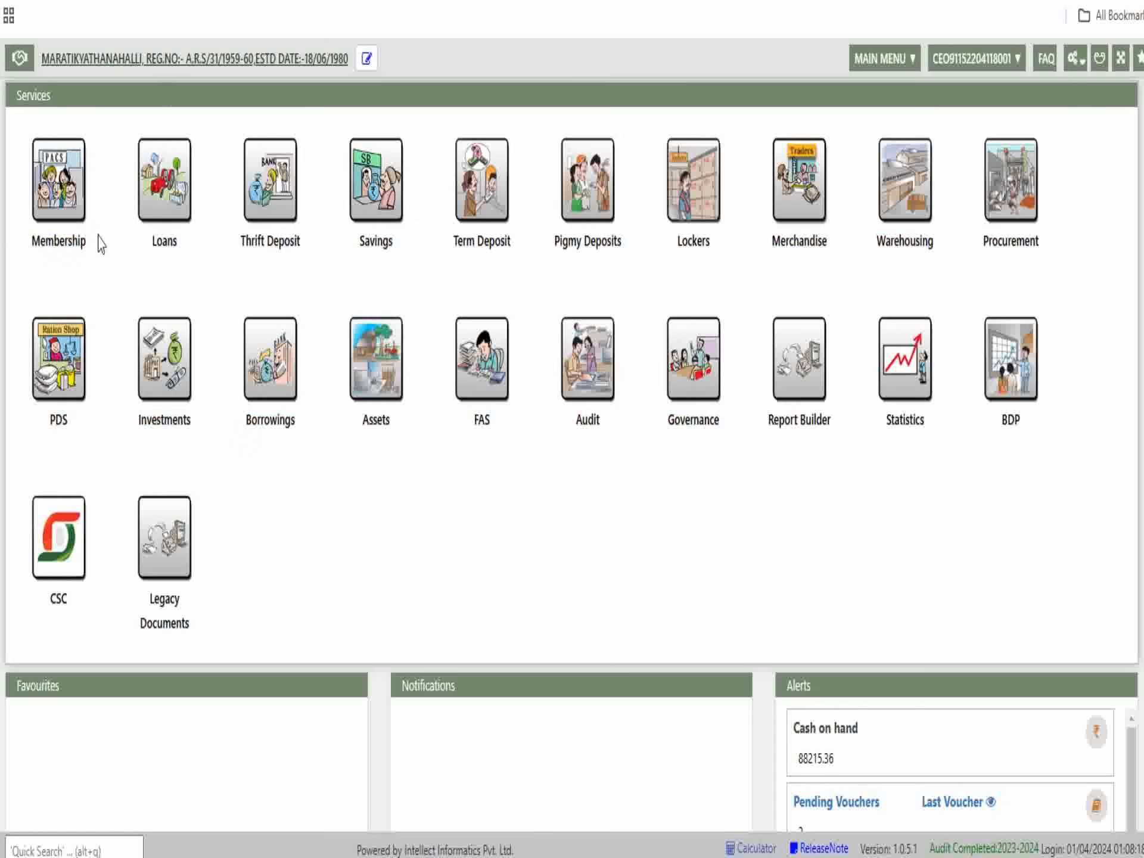
{"action": "left_click", "coordinate": [1073, 60]}
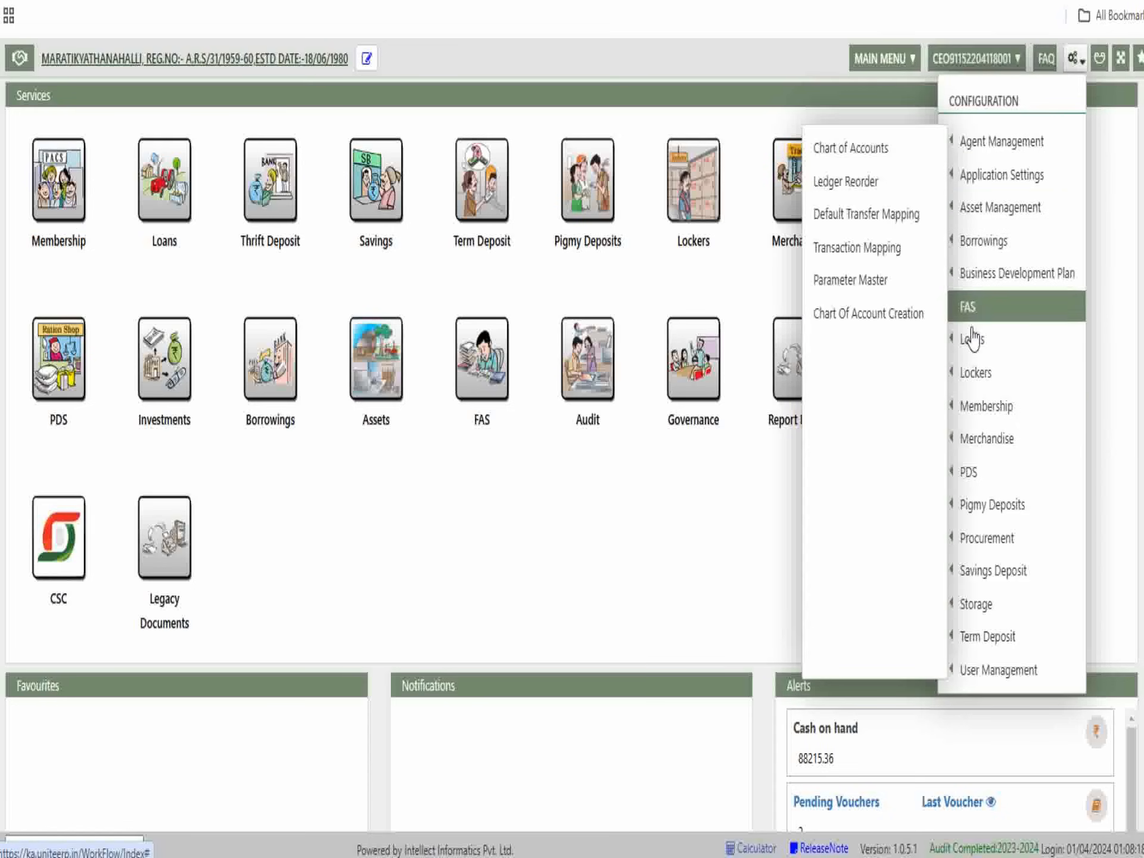
{"action": "mouse_move", "coordinate": [980, 415]}
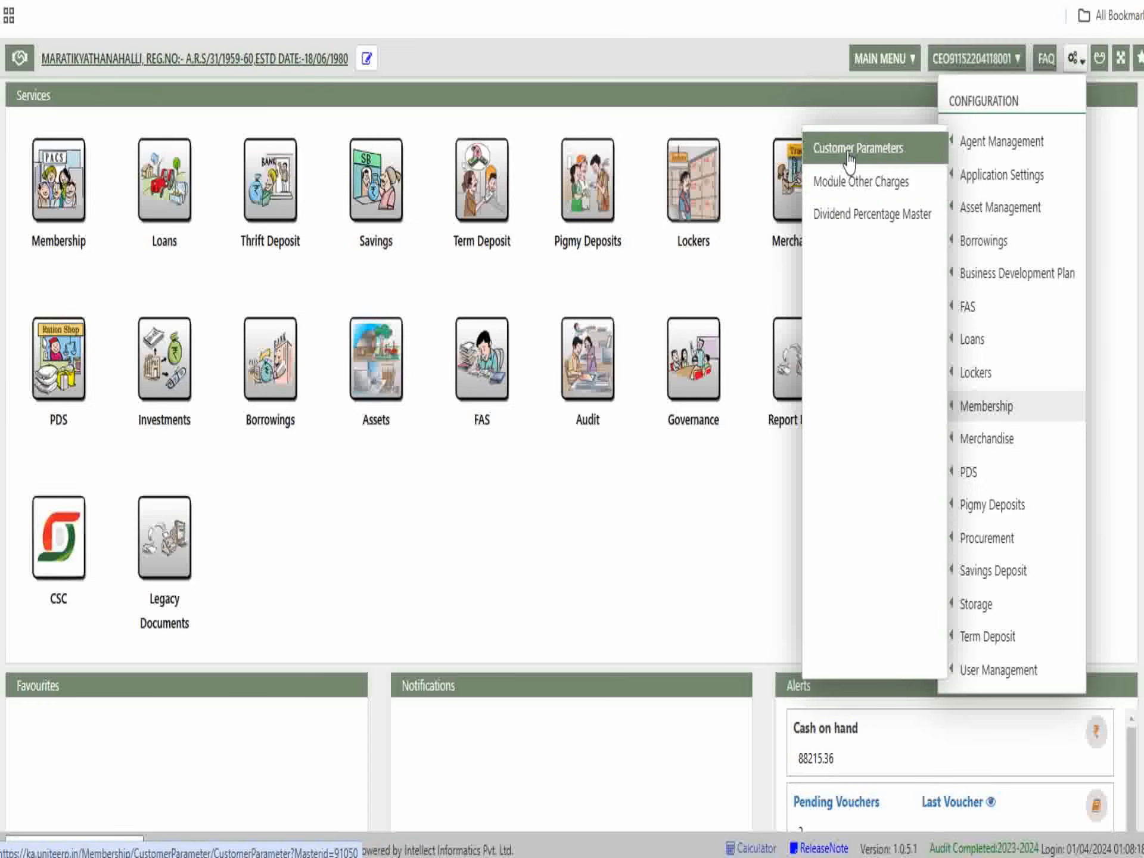
{"action": "left_click", "coordinate": [1072, 60]}
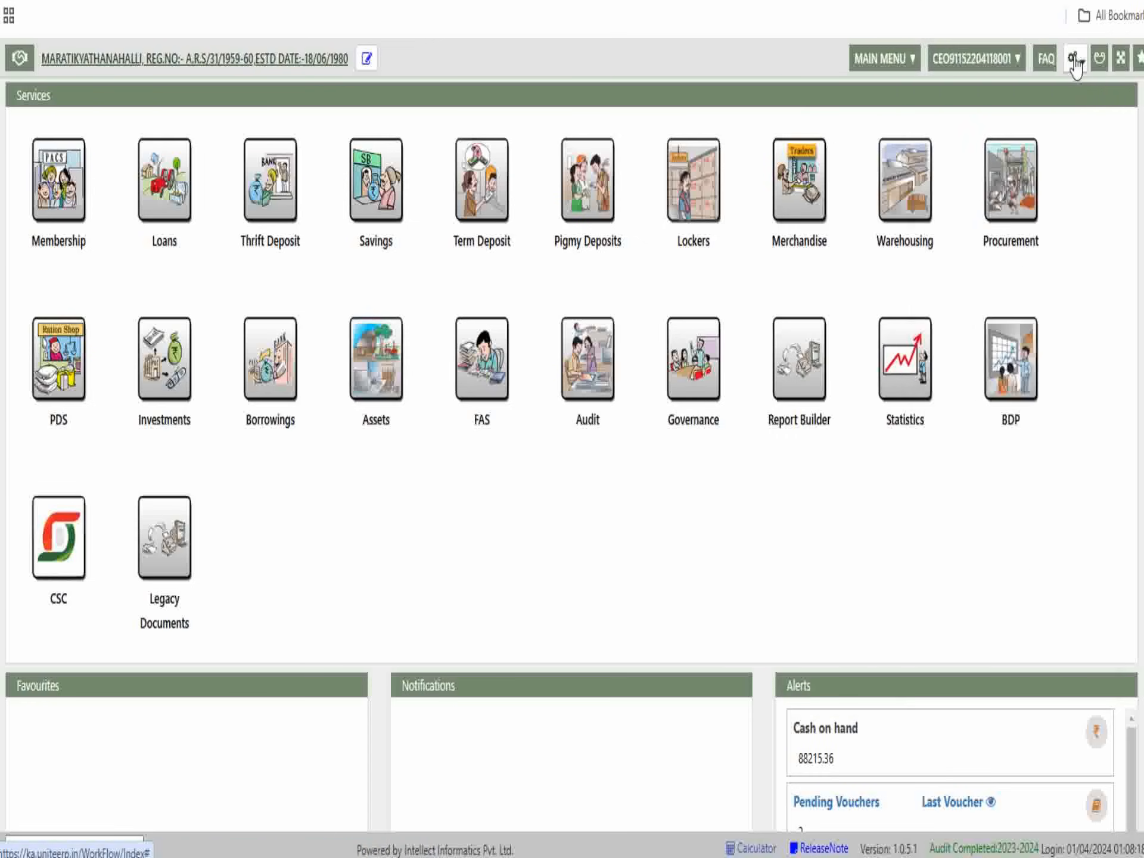
- Open Customer Parameters from the Membership configuration and review the full parameter list from start to end
{"action": "left_click", "coordinate": [1075, 63]}
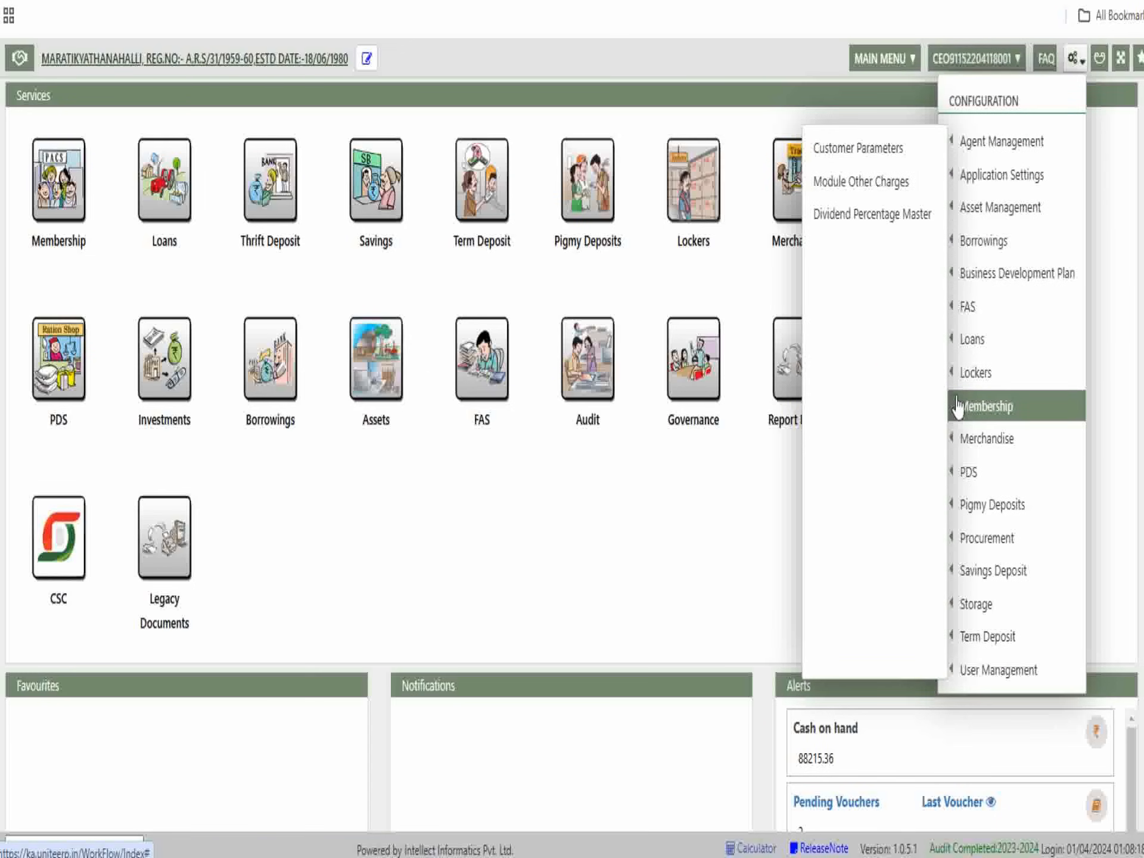
{"action": "left_click", "coordinate": [854, 156]}
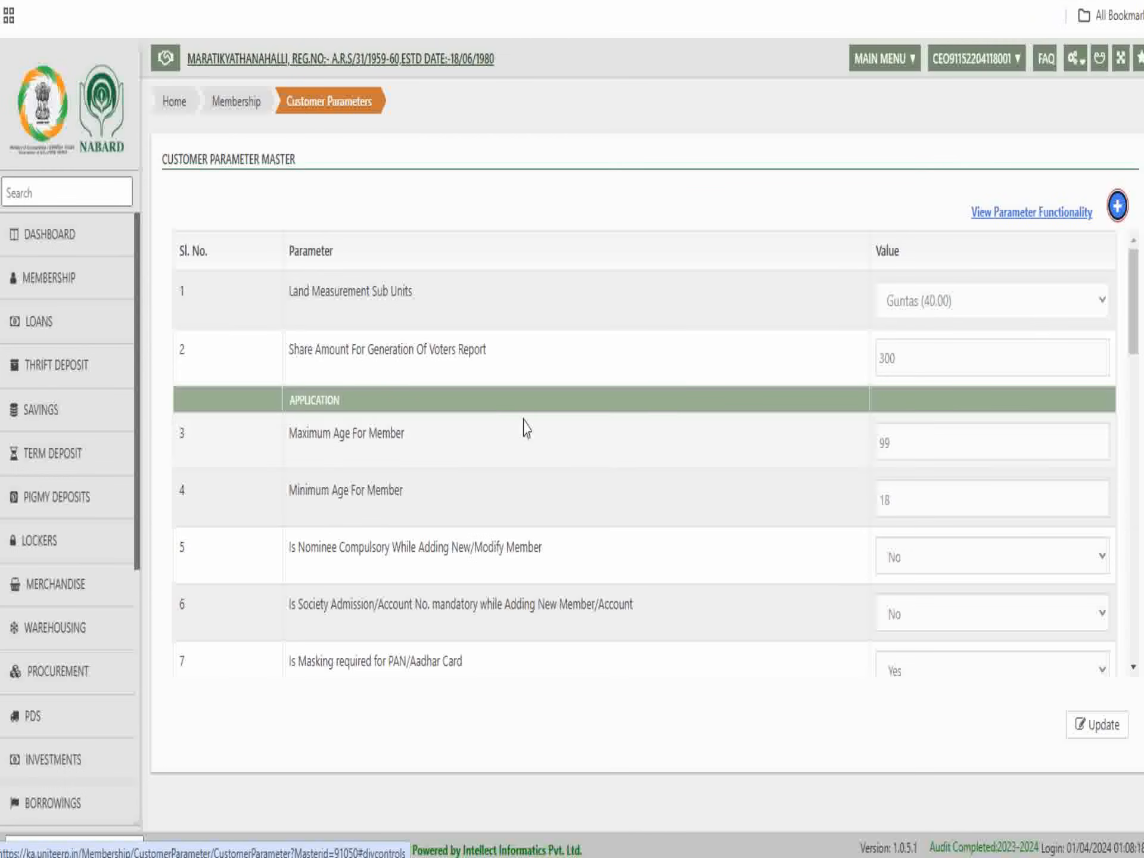
{"action": "scroll", "coordinate": [633, 417], "scroll_direction": "down", "scroll_amount": 15}
{"action": "scroll", "coordinate": [703, 424], "scroll_direction": "down", "scroll_amount": 3}
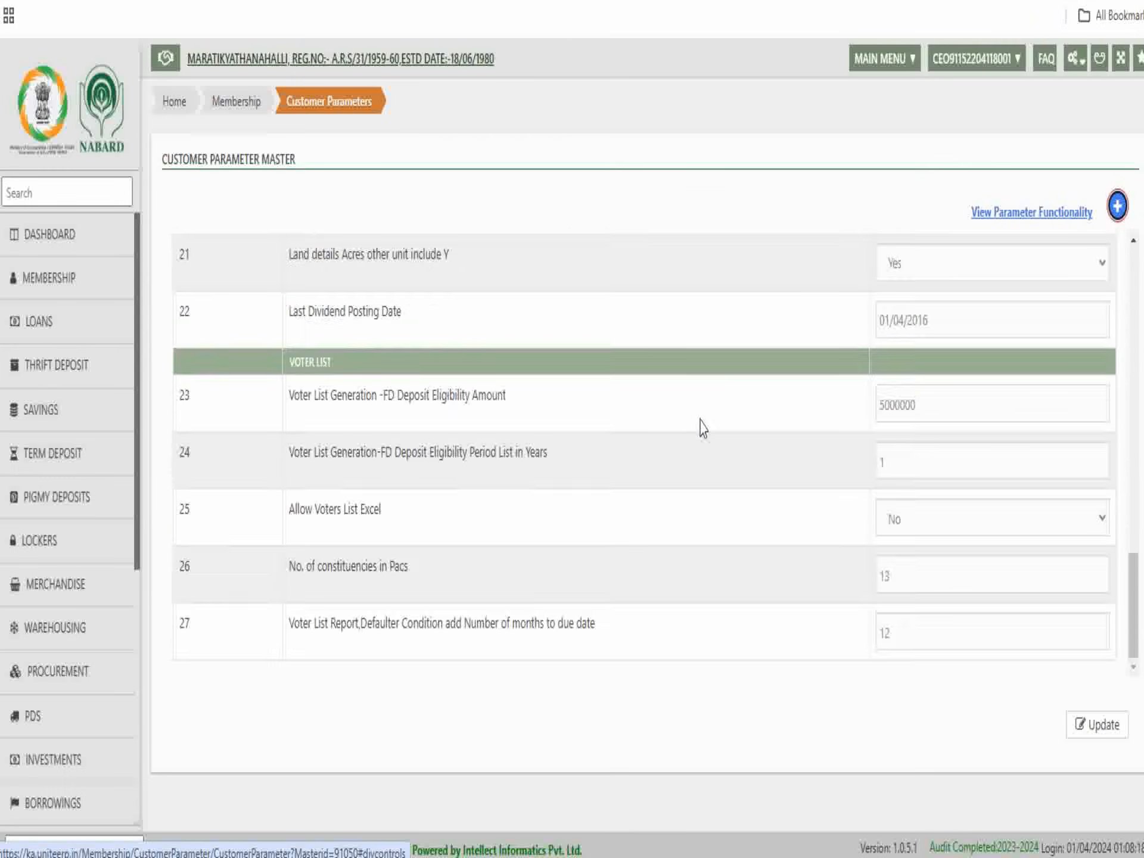
{"action": "scroll", "coordinate": [563, 588], "scroll_direction": "up", "scroll_amount": 10}
{"action": "scroll", "coordinate": [563, 588], "scroll_direction": "up", "scroll_amount": 8}
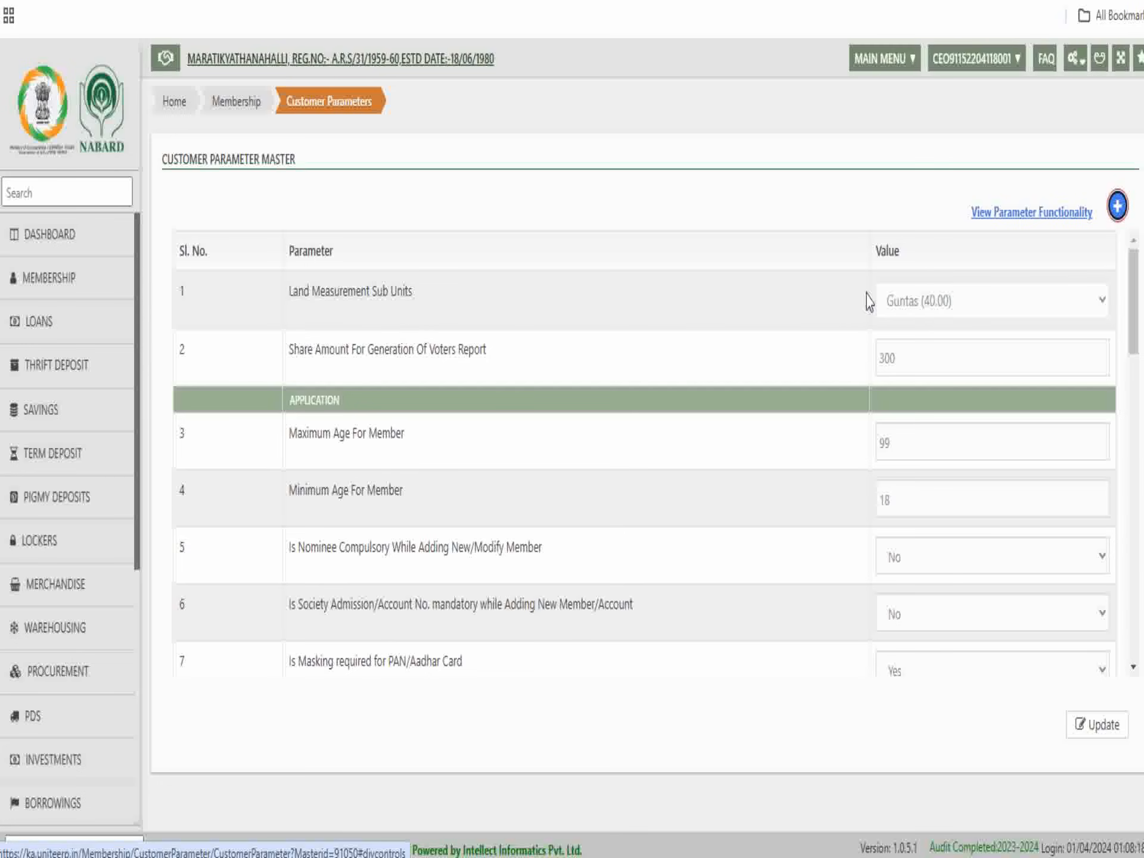
- Inspect the Land Measurement Sub Units value and the options for Modify Land Details when Loan Exists without changing them
{"action": "left_click", "coordinate": [893, 307]}
{"action": "left_click", "coordinate": [911, 309]}
{"action": "scroll", "coordinate": [739, 432], "scroll_direction": "down", "scroll_amount": 1}
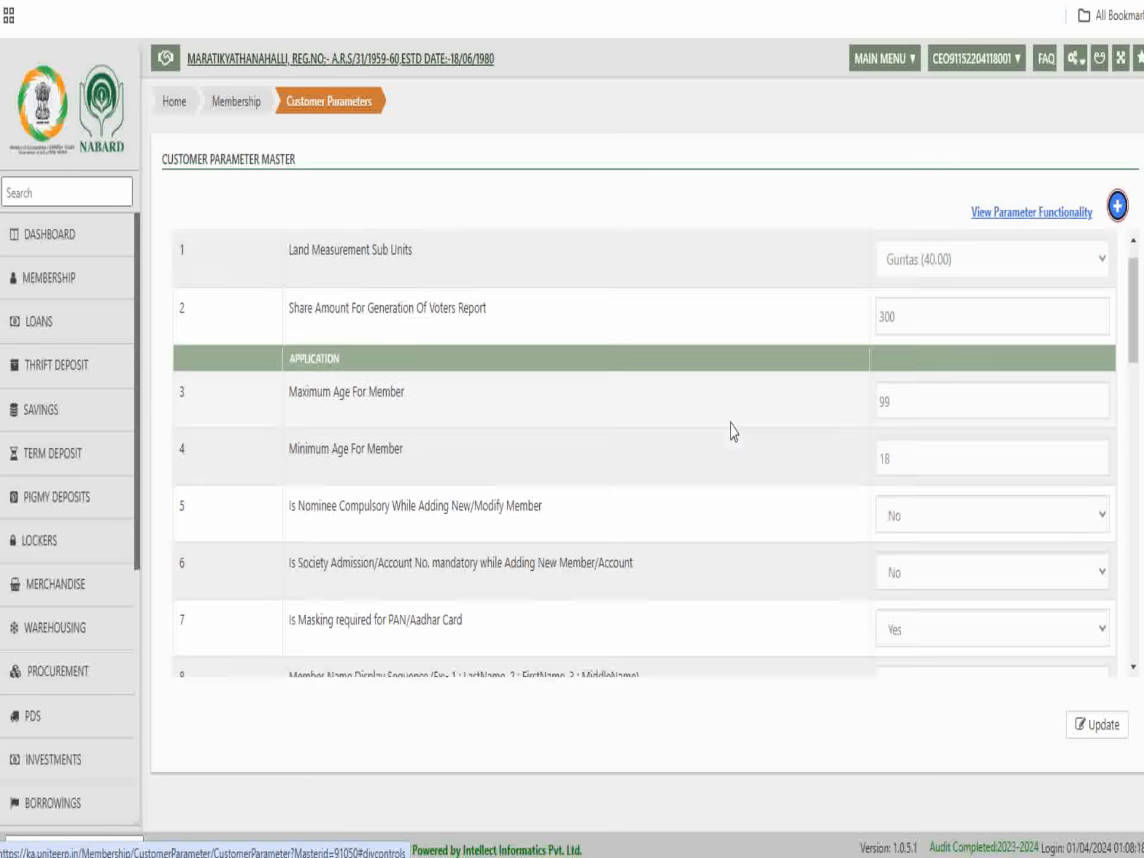
{"action": "scroll", "coordinate": [734, 430], "scroll_direction": "down", "scroll_amount": 9}
{"action": "left_click", "coordinate": [950, 435]}
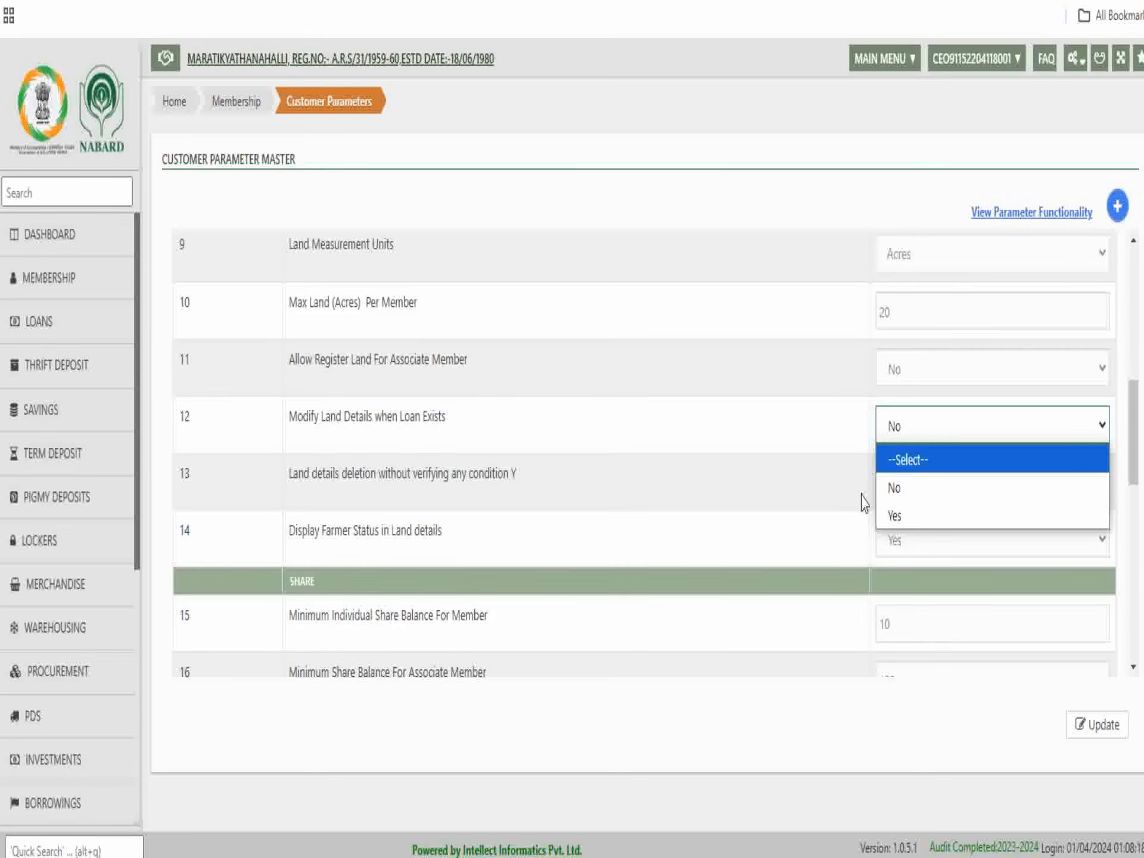
{"action": "left_click", "coordinate": [836, 483]}
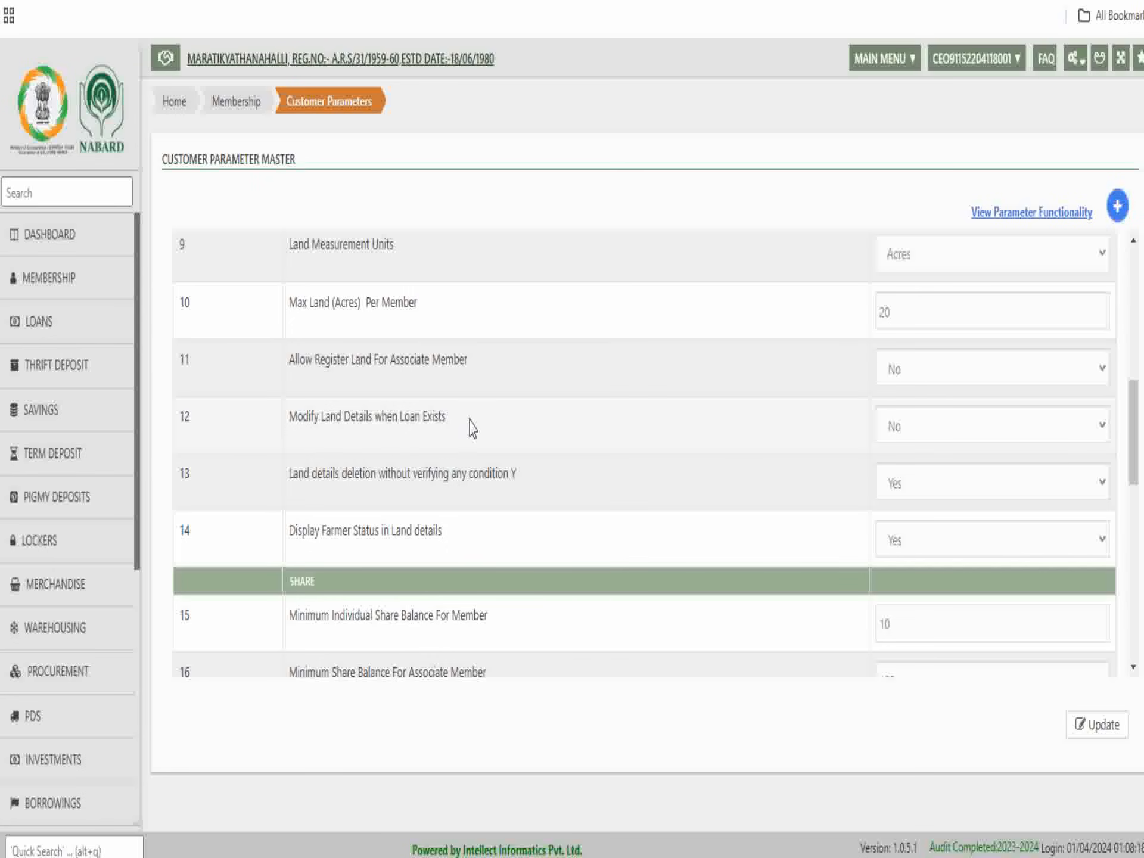
- Review the remaining customer parameters through the Voter List section, and open Module Other Charges from the Membership configuration
{"action": "scroll", "coordinate": [620, 487], "scroll_direction": "down", "scroll_amount": 7}
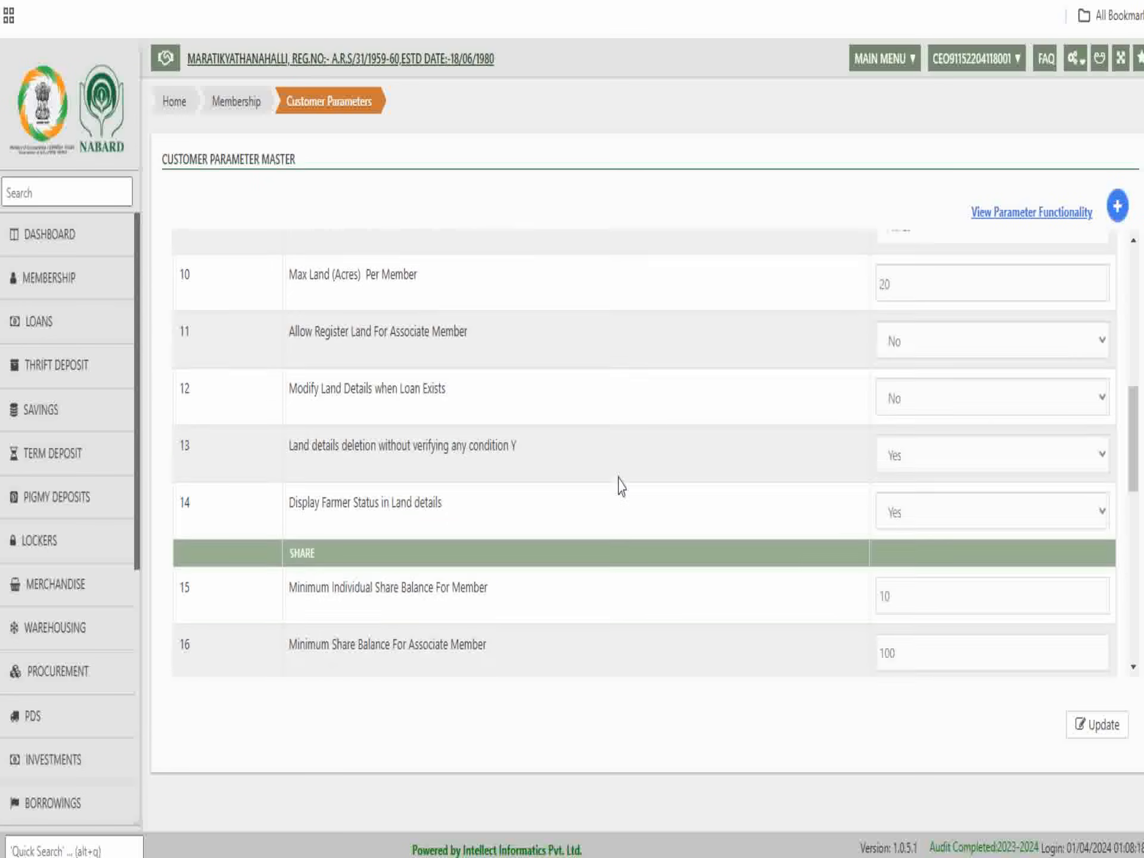
{"action": "scroll", "coordinate": [620, 554], "scroll_direction": "down", "scroll_amount": 5}
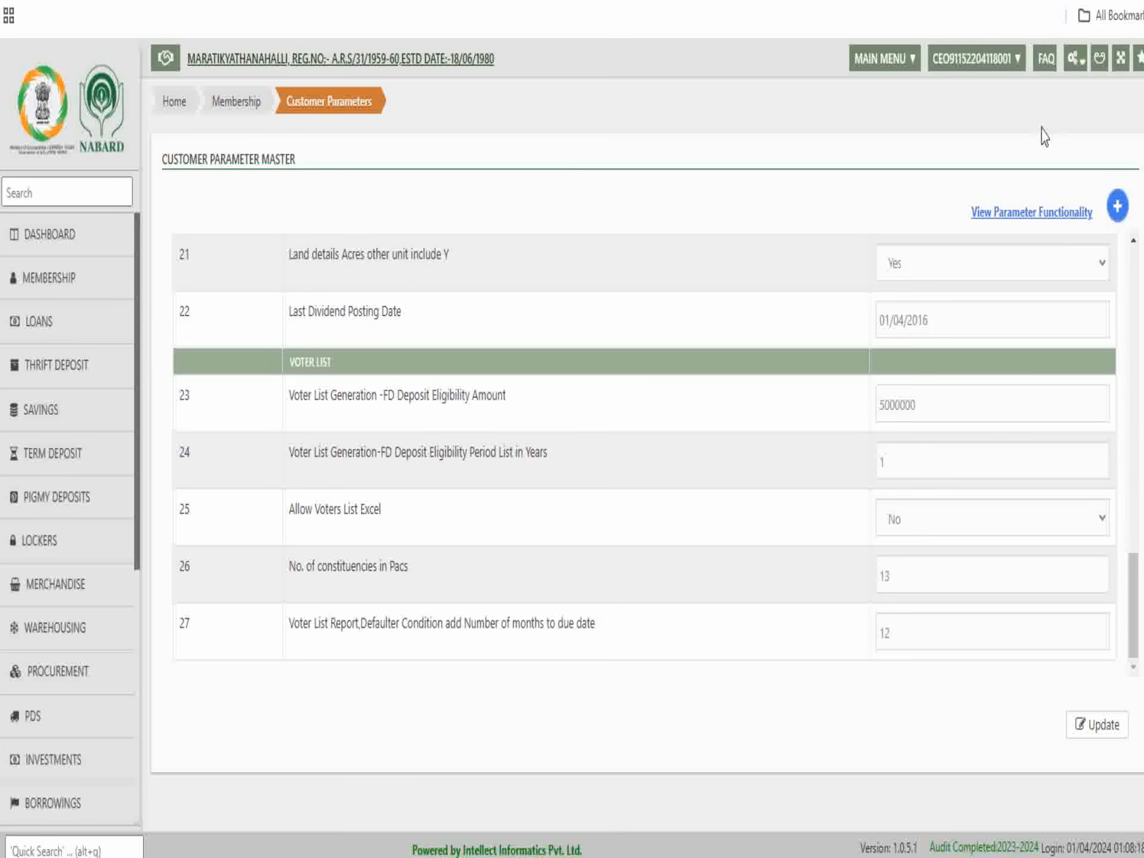
{"action": "left_click", "coordinate": [1074, 70]}
{"action": "mouse_move", "coordinate": [987, 440]}
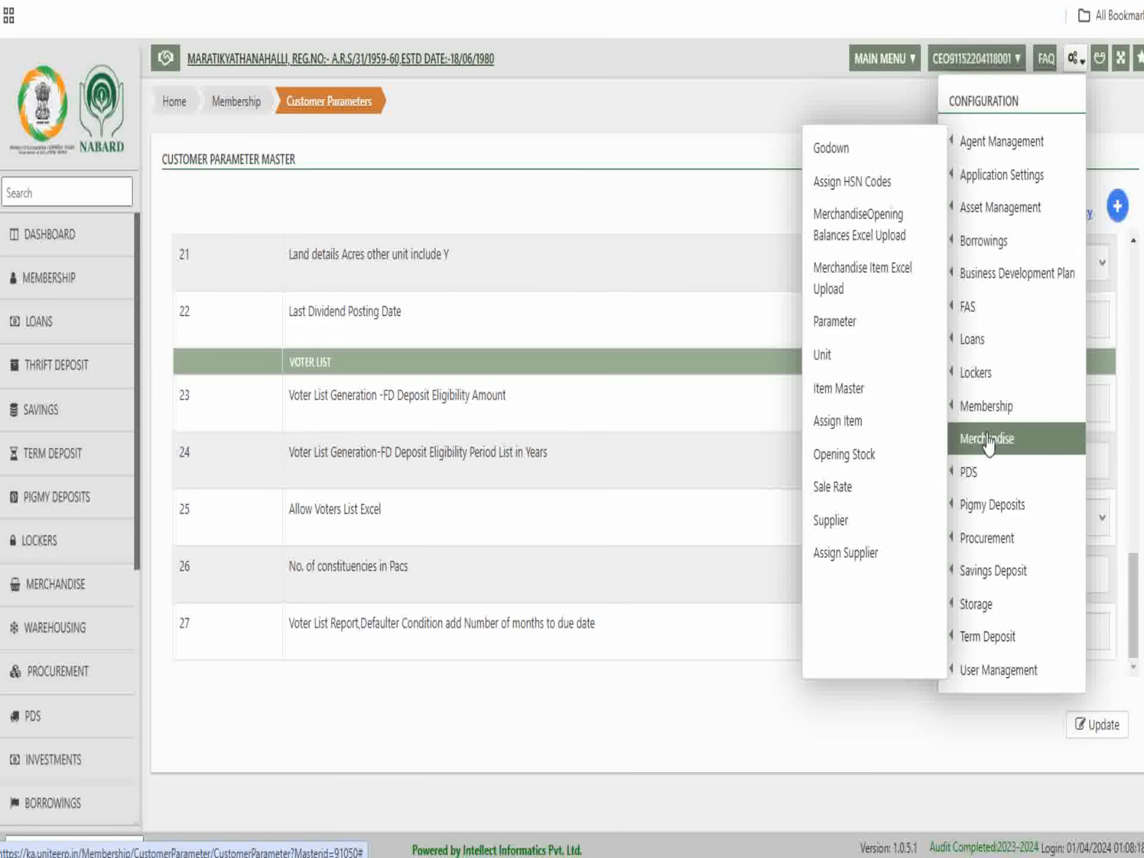
{"action": "mouse_move", "coordinate": [977, 404]}
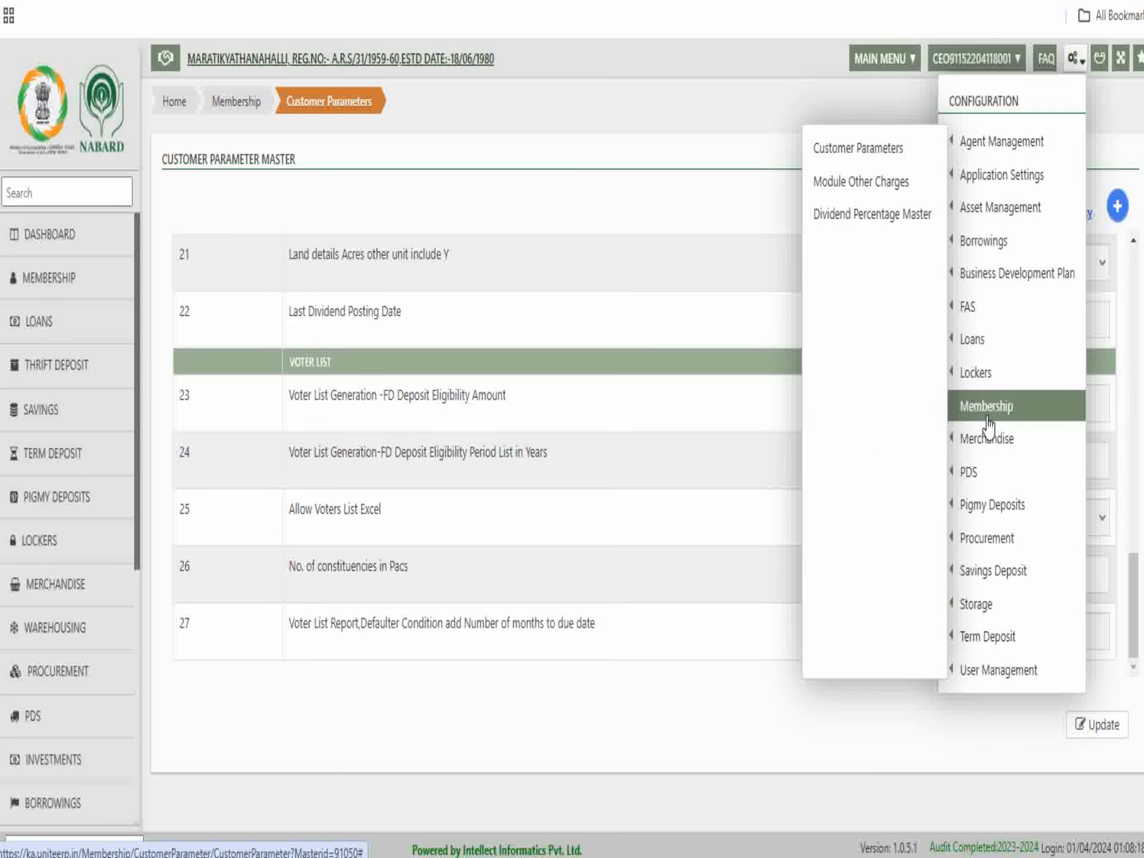
{"action": "left_click", "coordinate": [853, 184]}
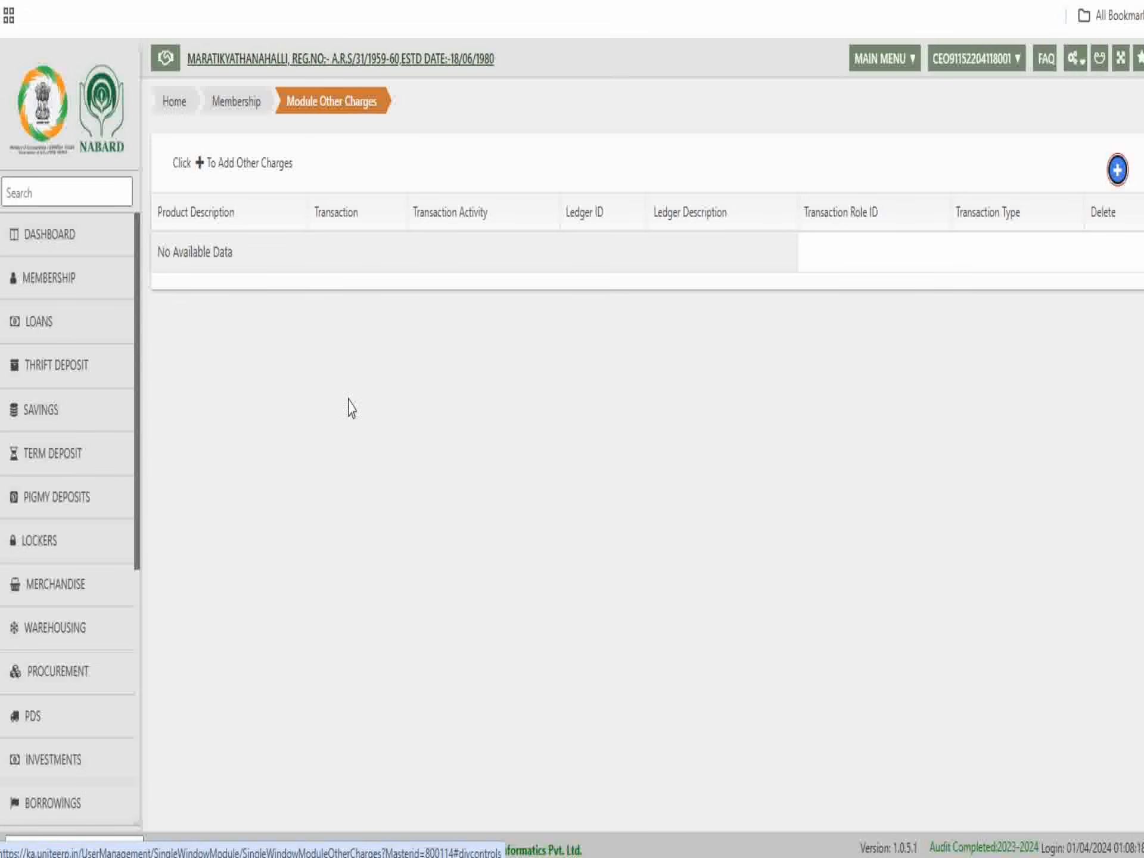
- Start a new other charges entry with product Customer and voucher type Receipts
{"action": "left_click", "coordinate": [1117, 171]}
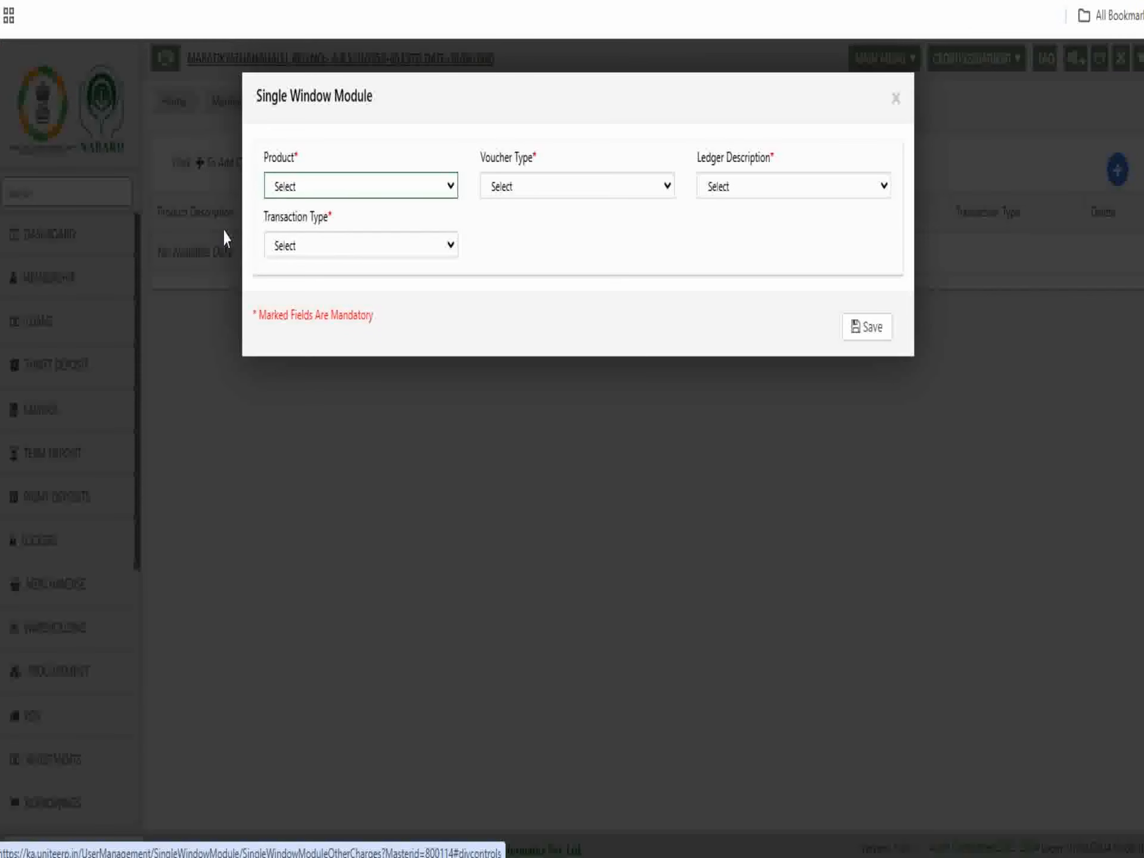
{"action": "left_click", "coordinate": [403, 184]}
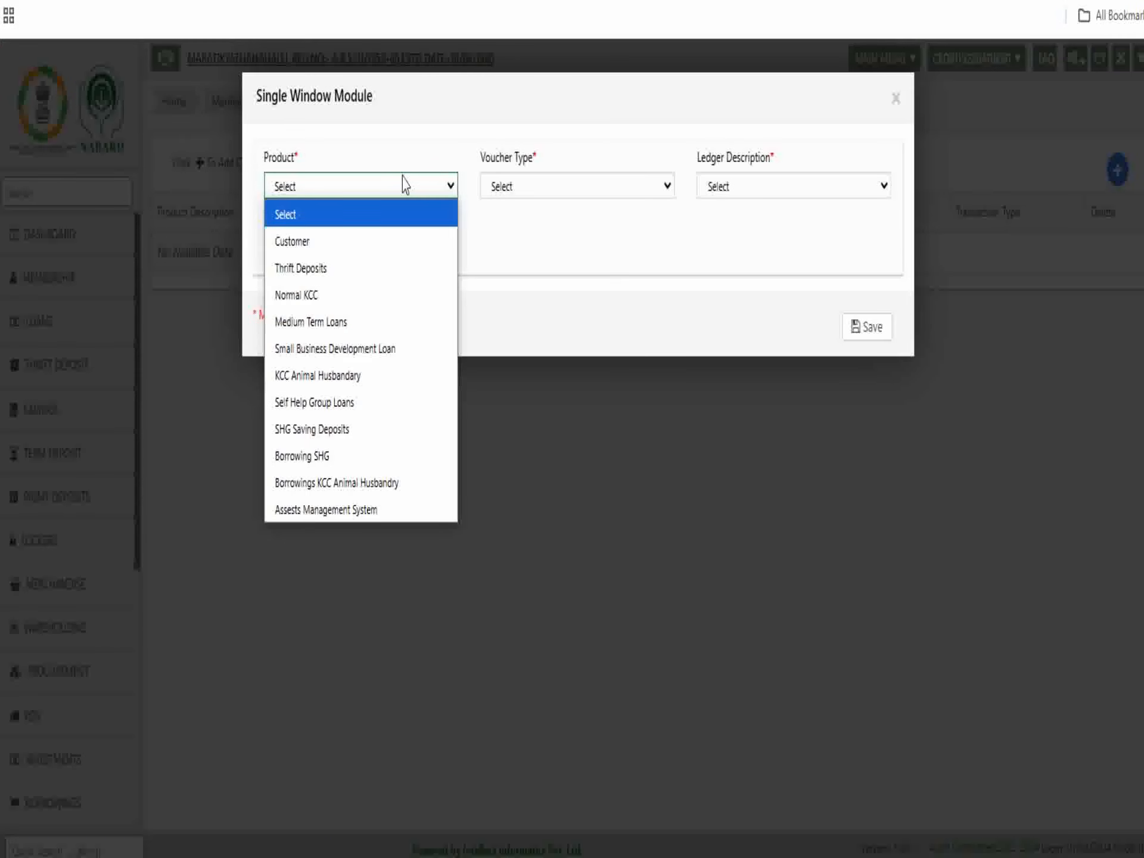
{"action": "left_click", "coordinate": [298, 240]}
{"action": "left_click", "coordinate": [548, 190]}
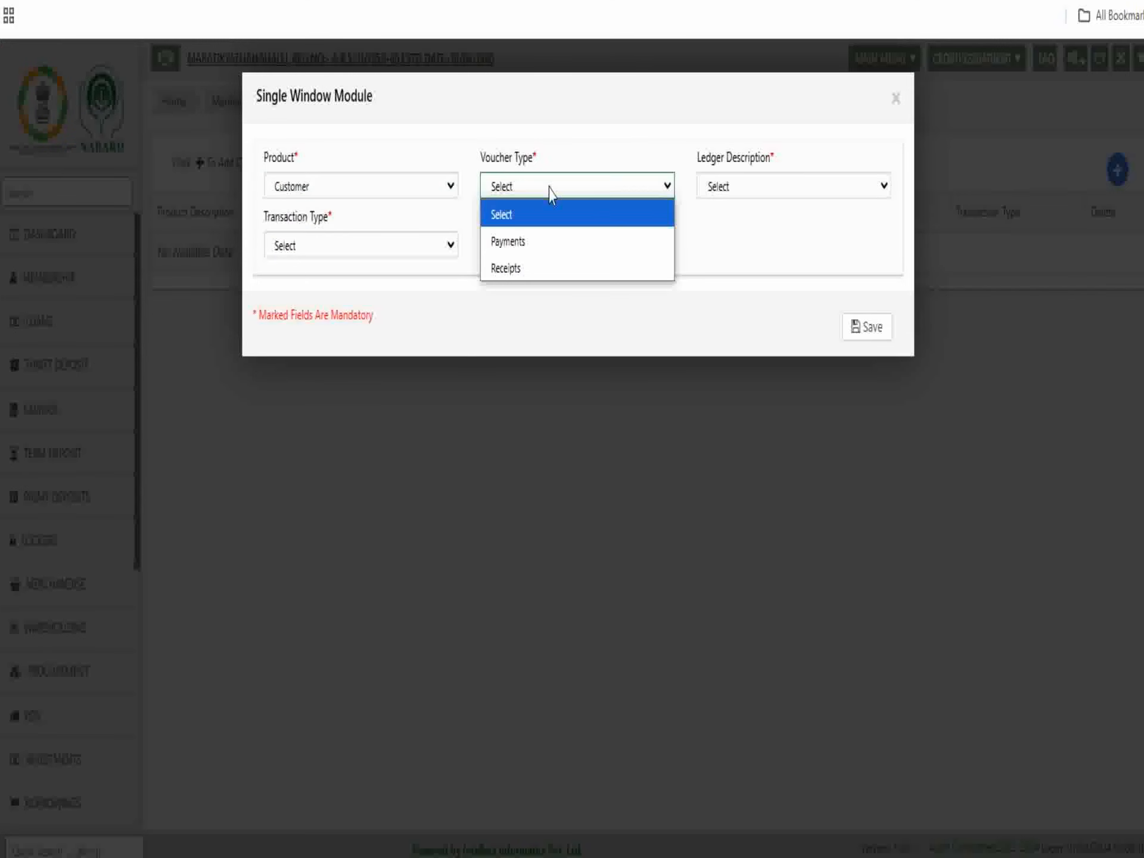
{"action": "left_click", "coordinate": [508, 245]}
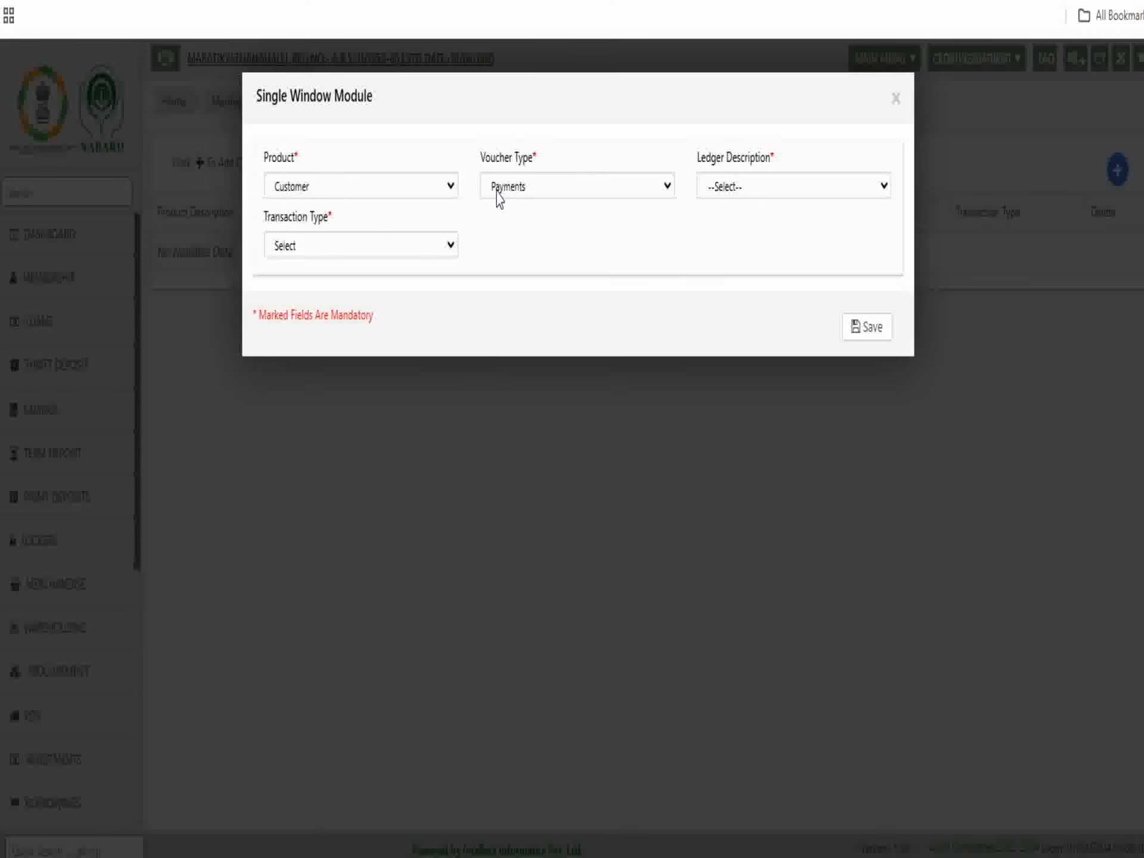
{"action": "left_click", "coordinate": [499, 190]}
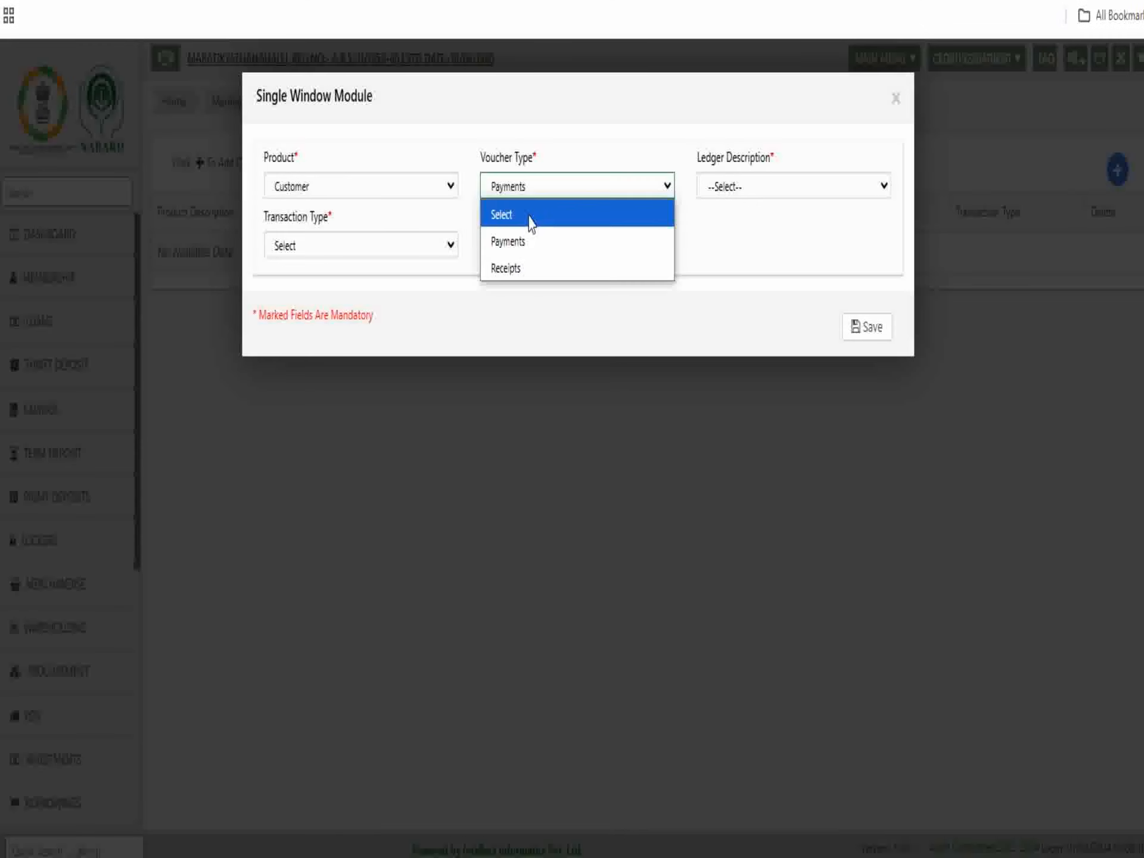
{"action": "left_click", "coordinate": [516, 273]}
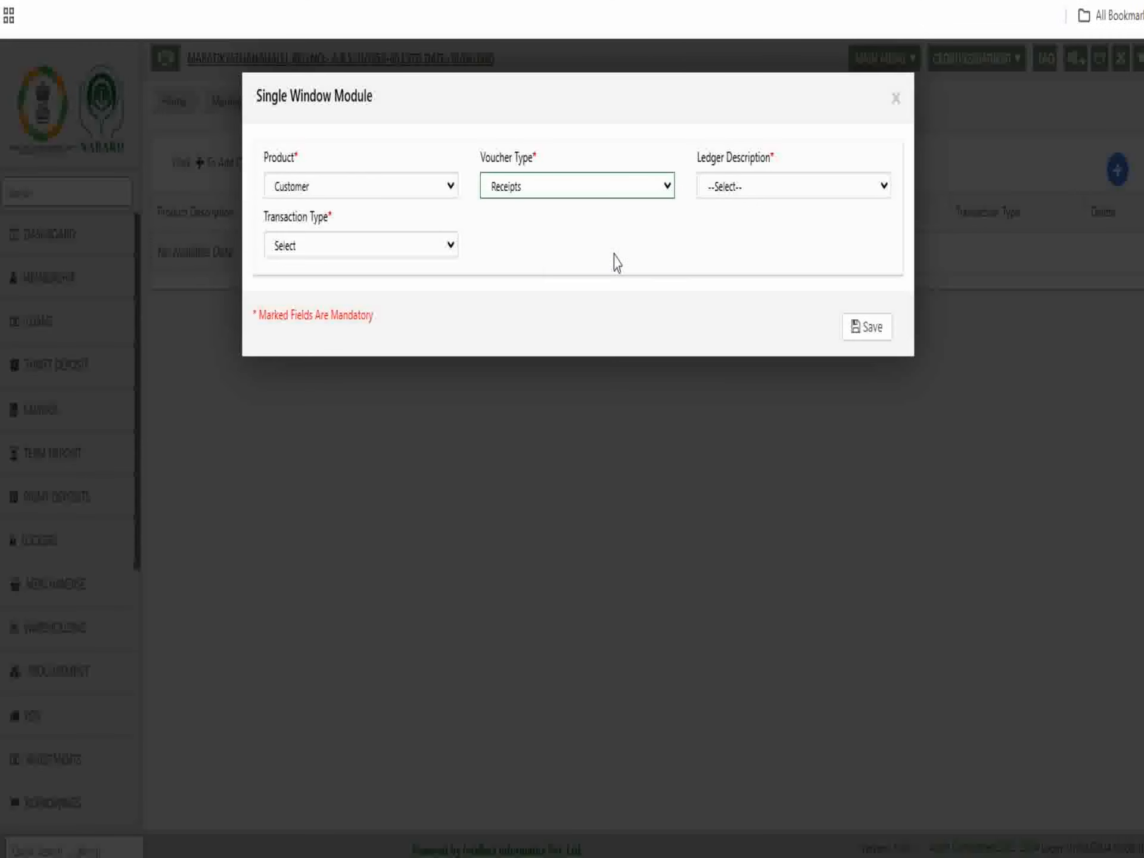
- Set the ledger description to admission Fees and the transaction type to Application Fees, and save the other charges entry
{"action": "left_click", "coordinate": [747, 185]}
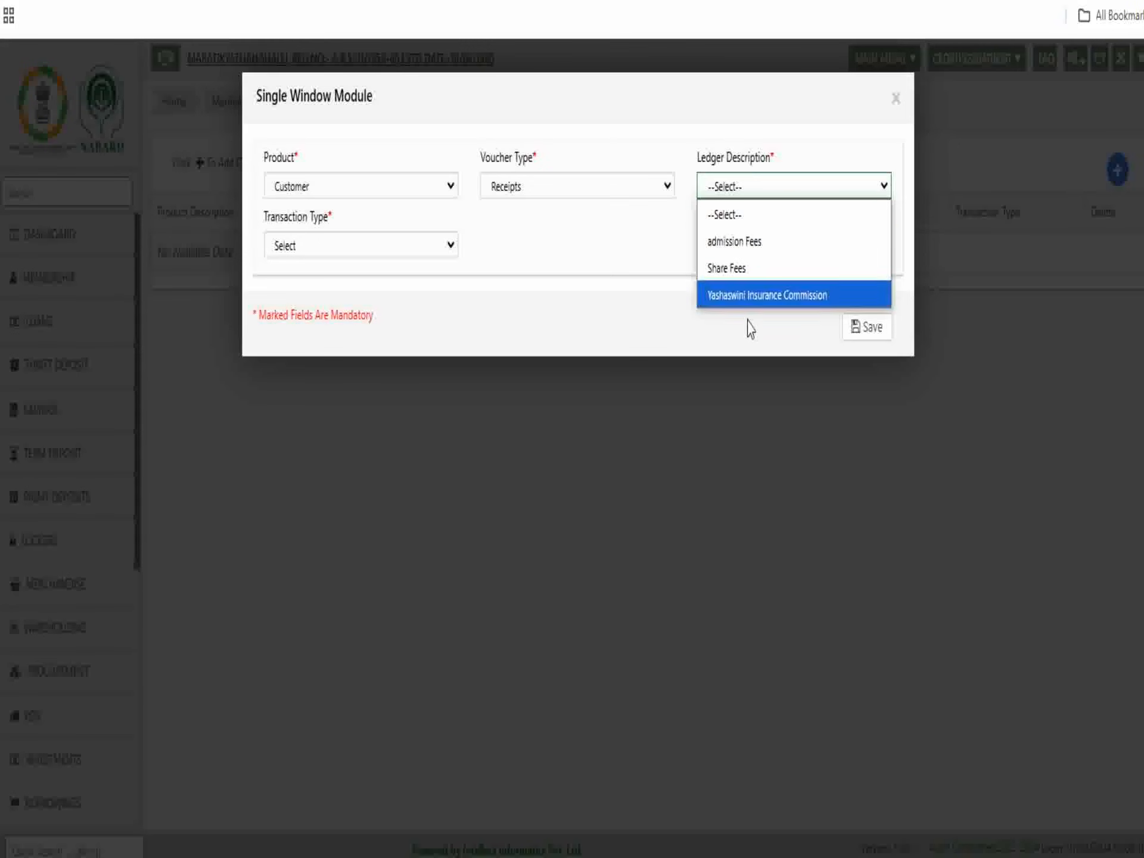
{"action": "left_click", "coordinate": [614, 263]}
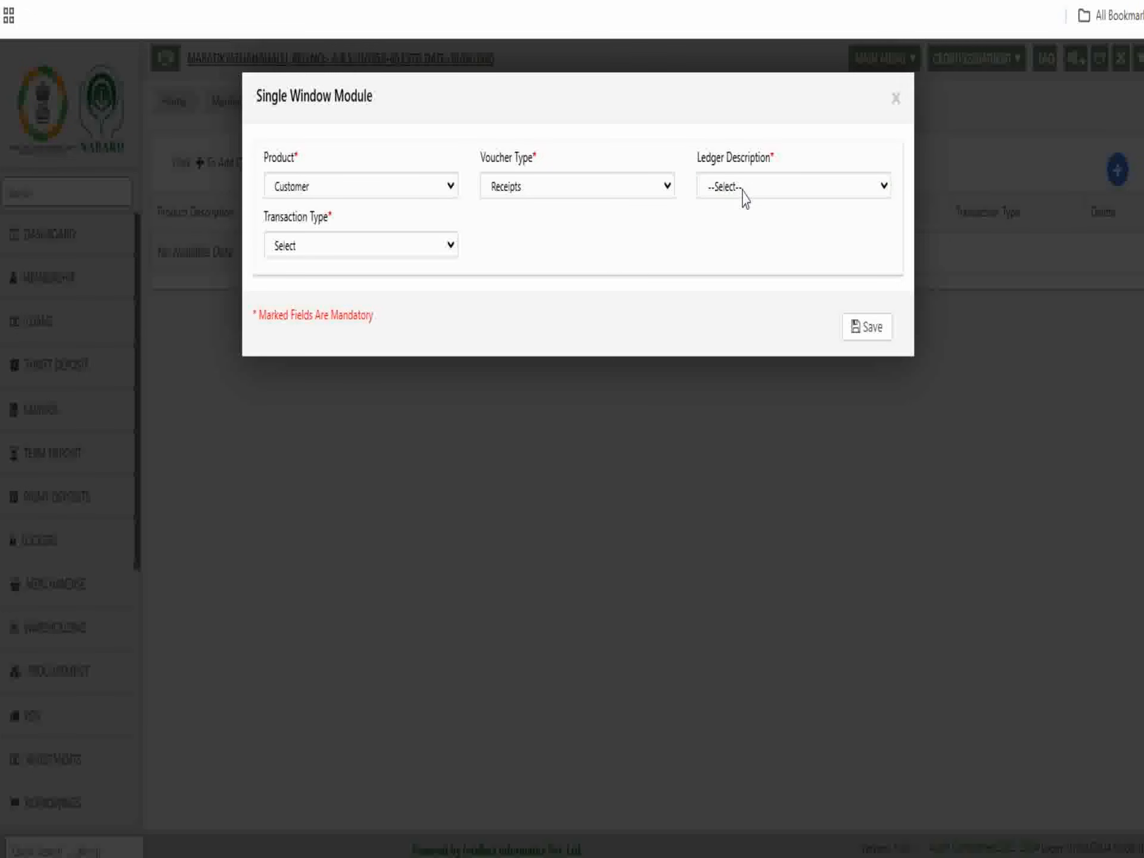
{"action": "left_click", "coordinate": [752, 195]}
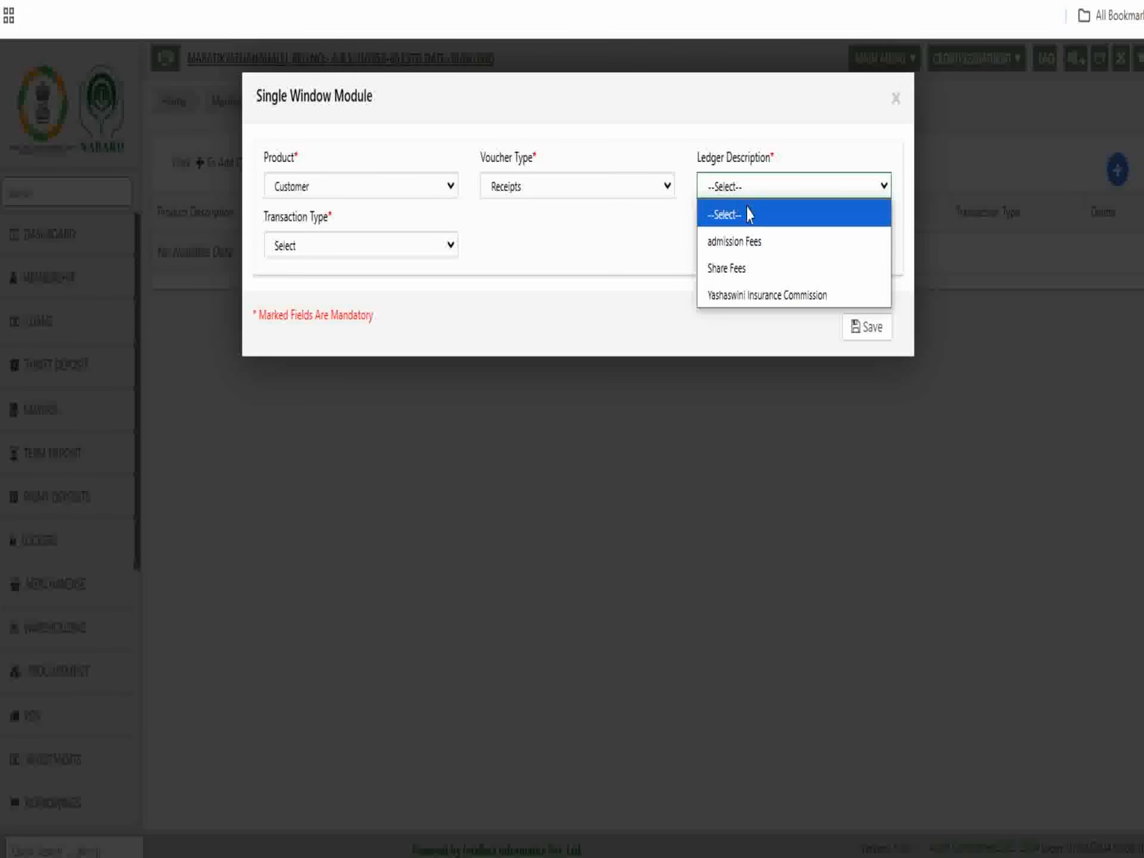
{"action": "left_click", "coordinate": [653, 258]}
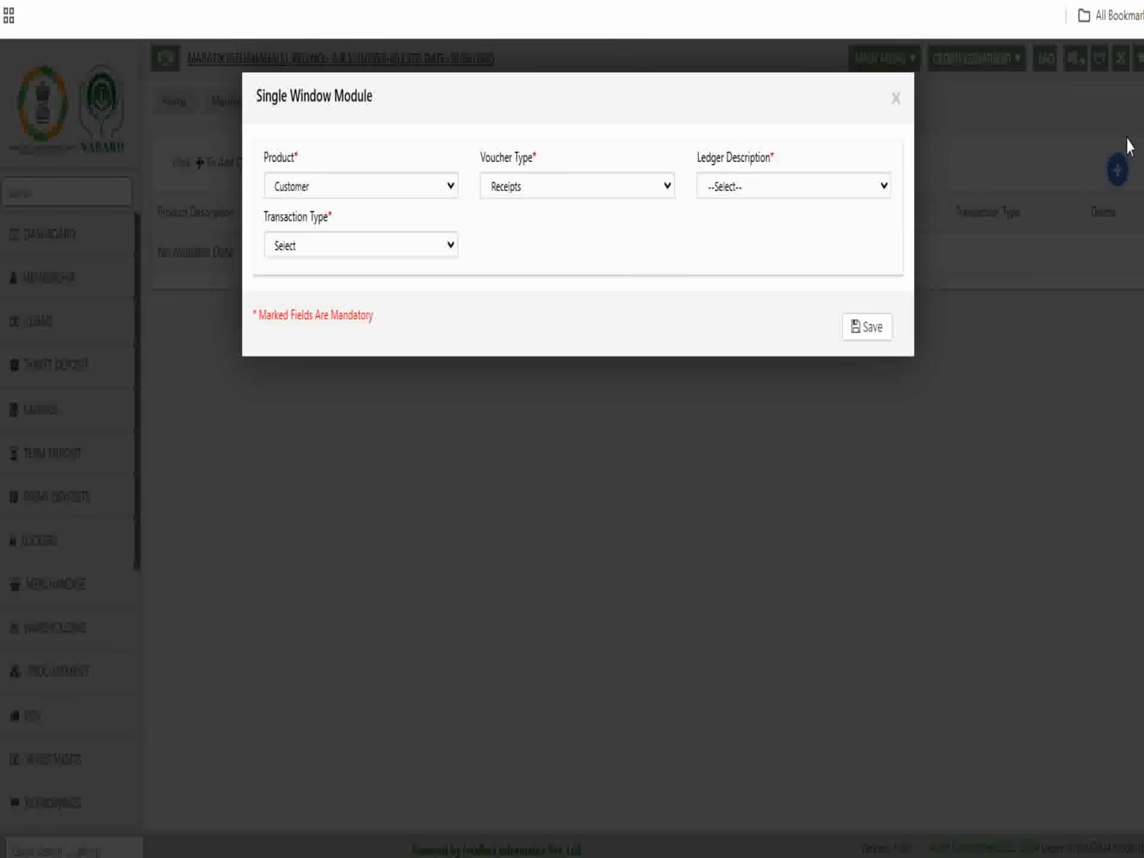
{"action": "left_click", "coordinate": [749, 192]}
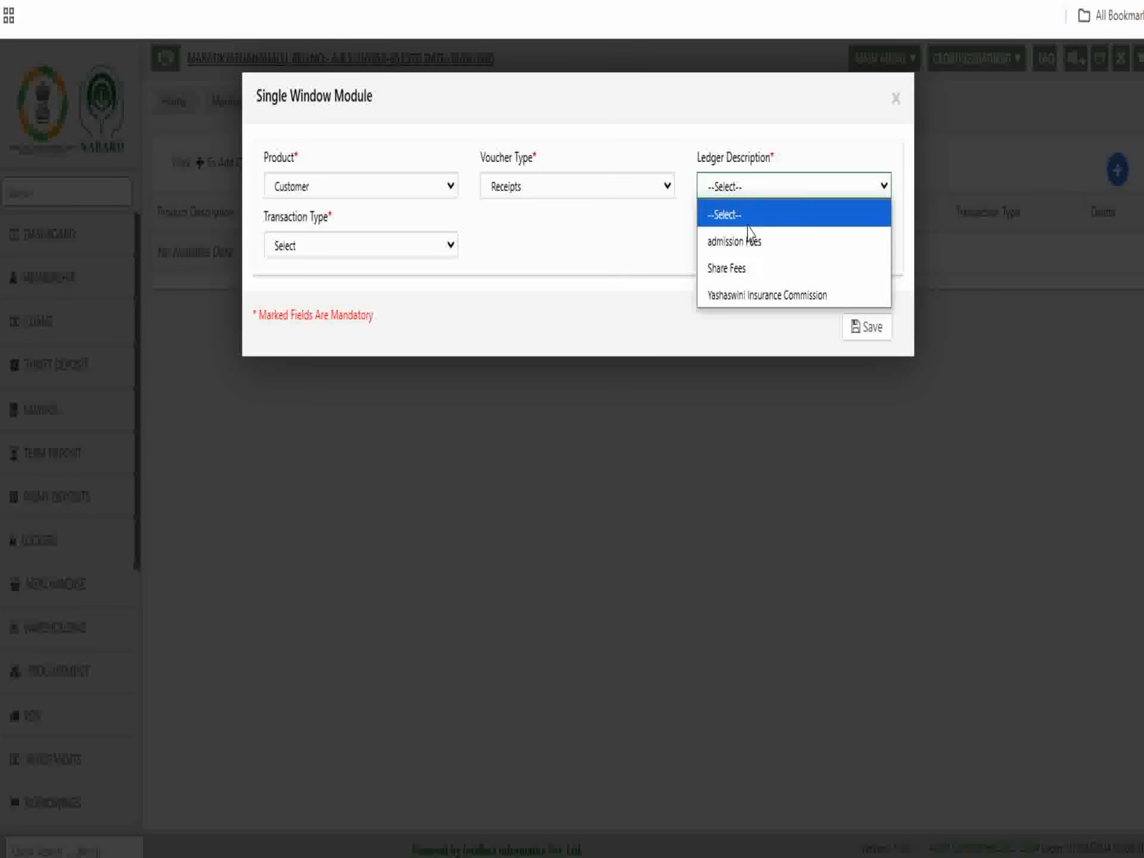
{"action": "left_click", "coordinate": [728, 254]}
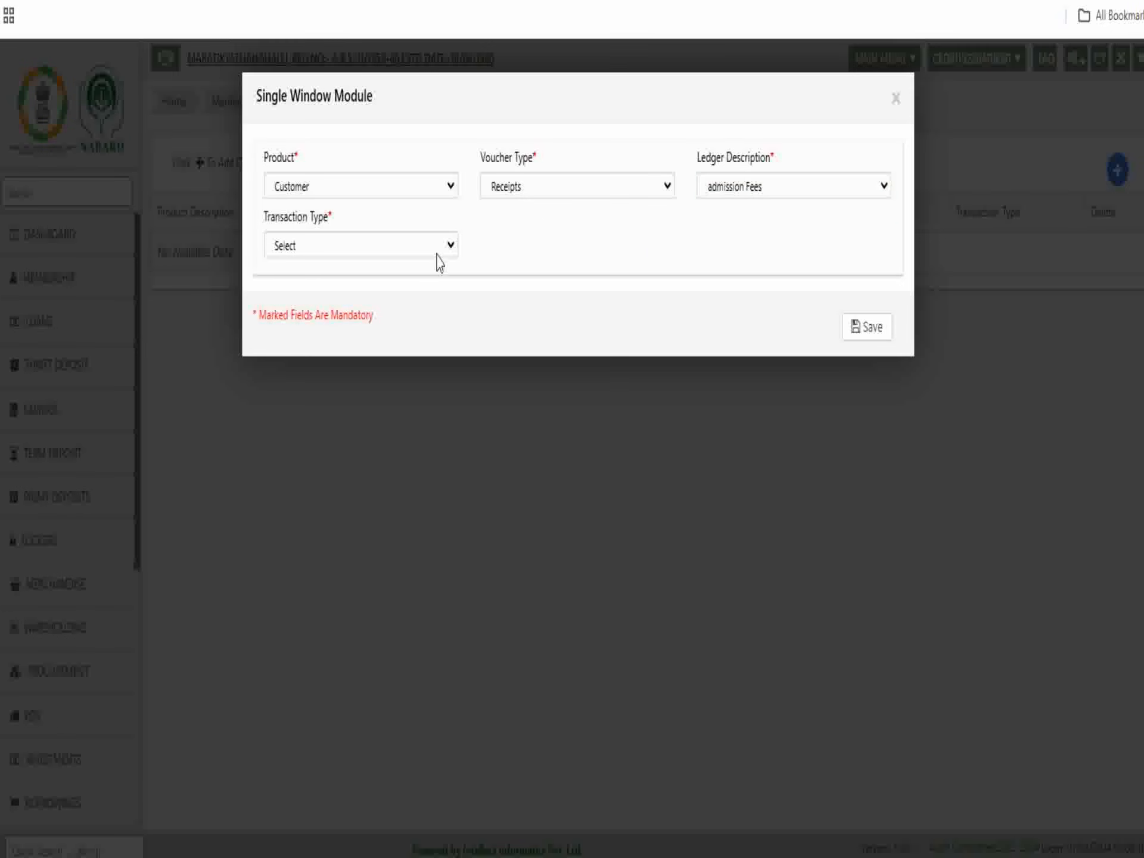
{"action": "left_click", "coordinate": [354, 249]}
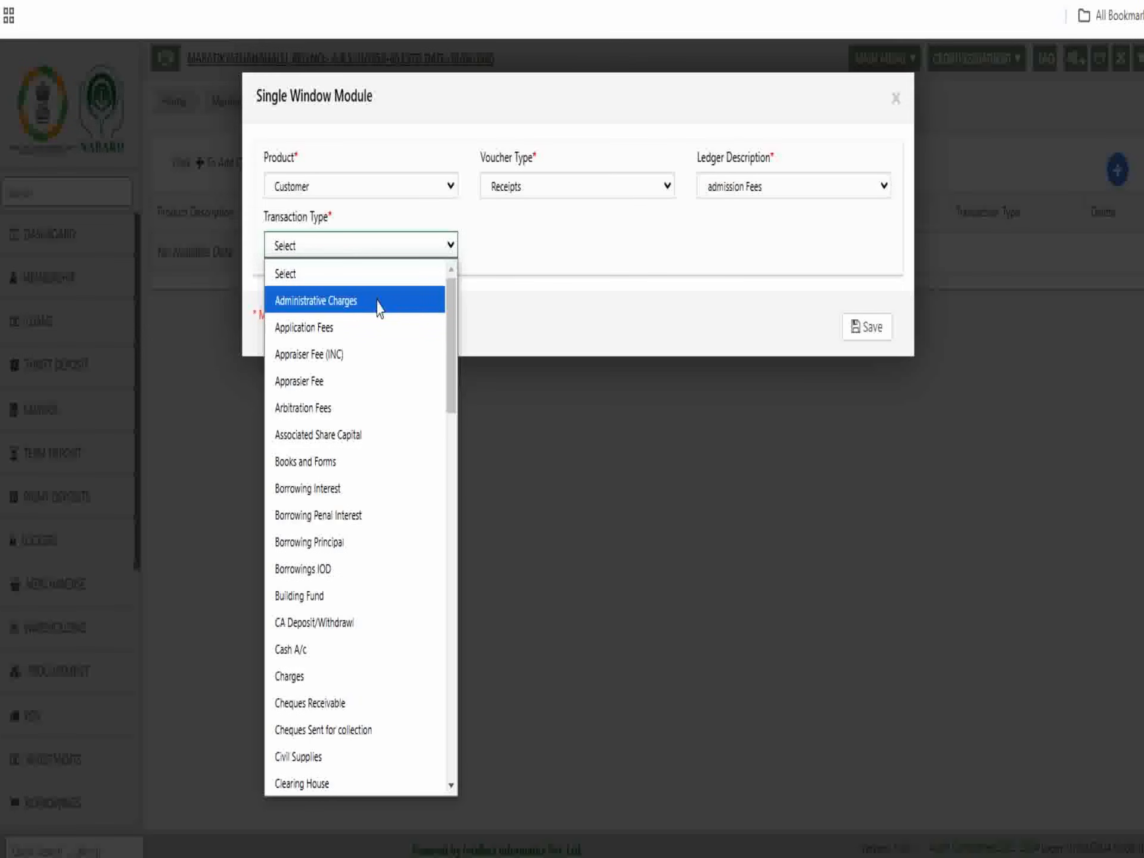
{"action": "left_click", "coordinate": [333, 327]}
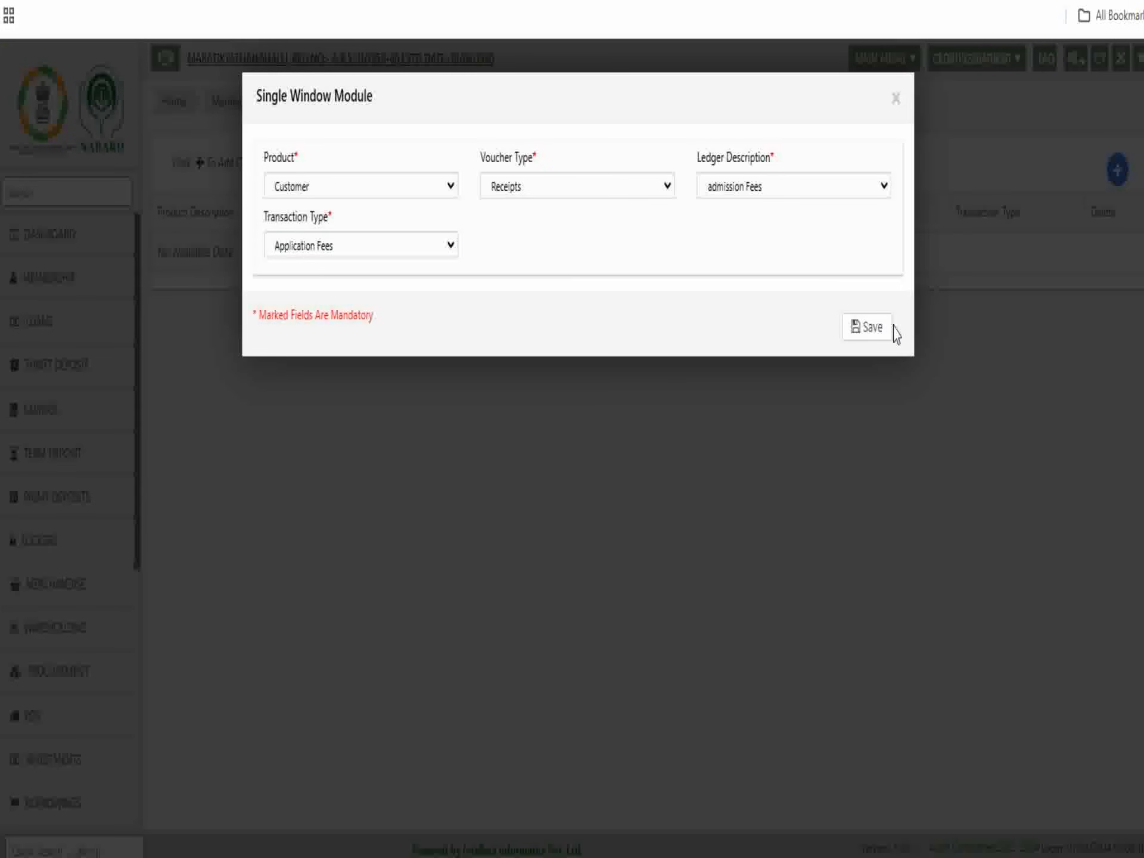
{"action": "left_click", "coordinate": [887, 327]}
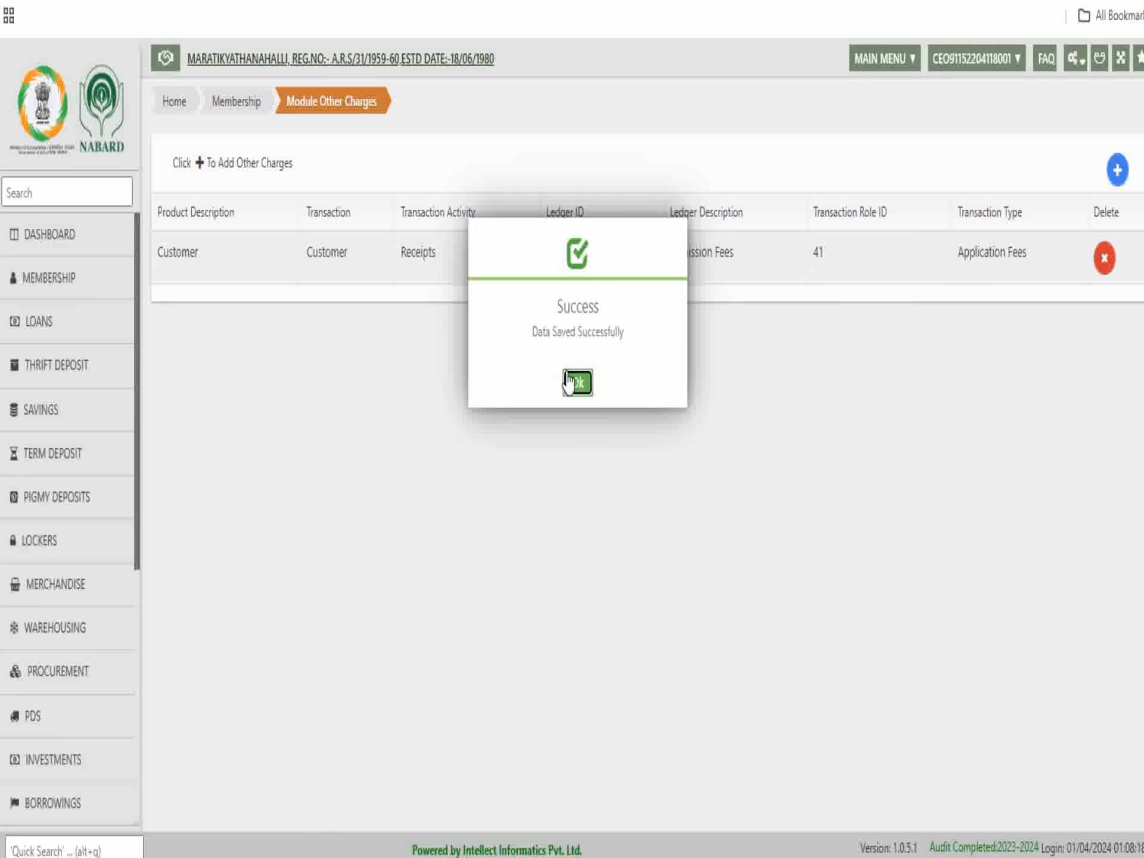
{"action": "left_click", "coordinate": [575, 382]}
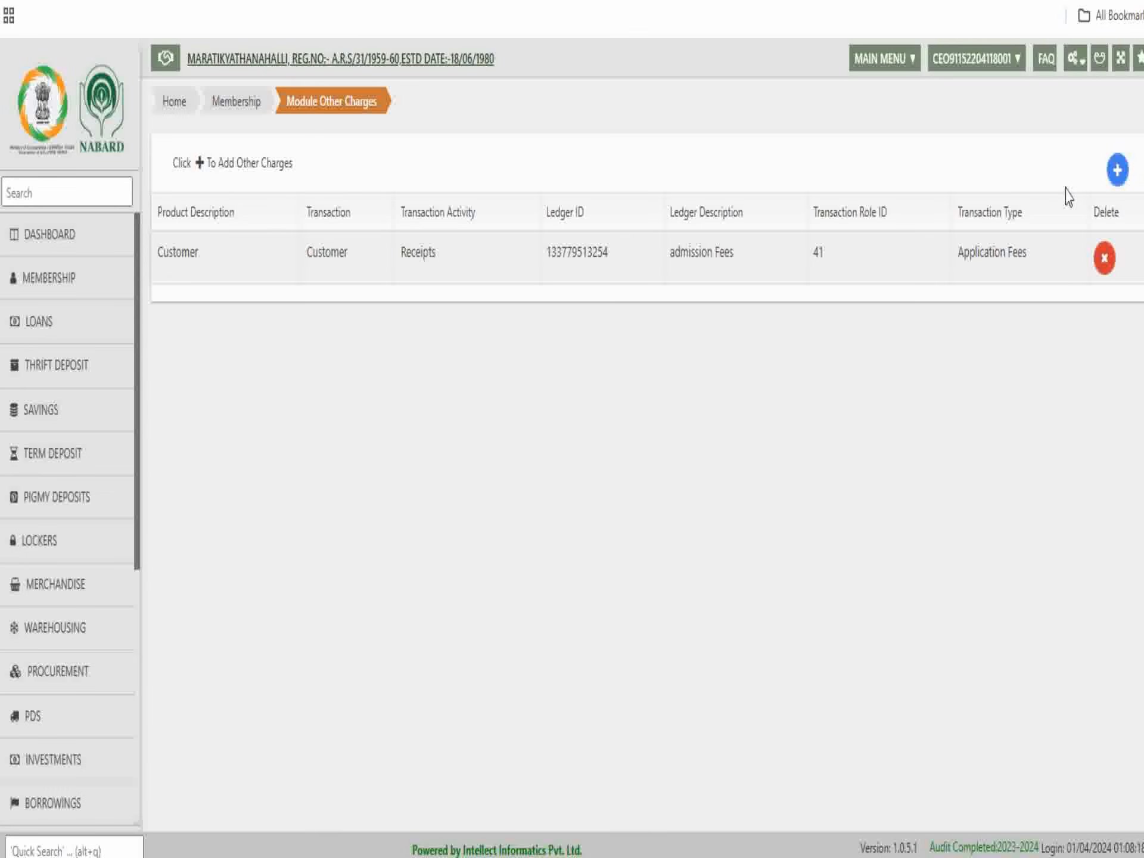
- Open the FAS Chart of Accounts and expand the Income branch down to the accounts under Other Miscellaneous Income (Annexure-X)
{"action": "left_click", "coordinate": [1076, 60]}
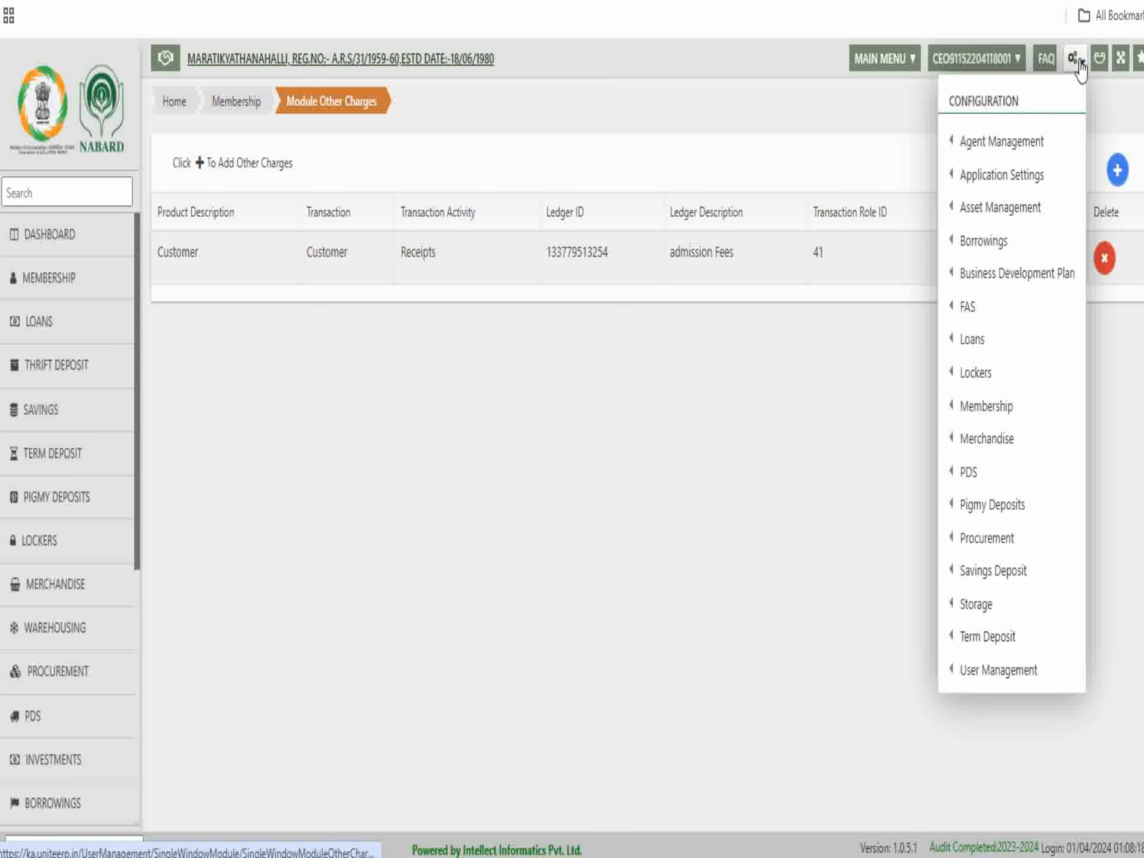
{"action": "mouse_move", "coordinate": [968, 309]}
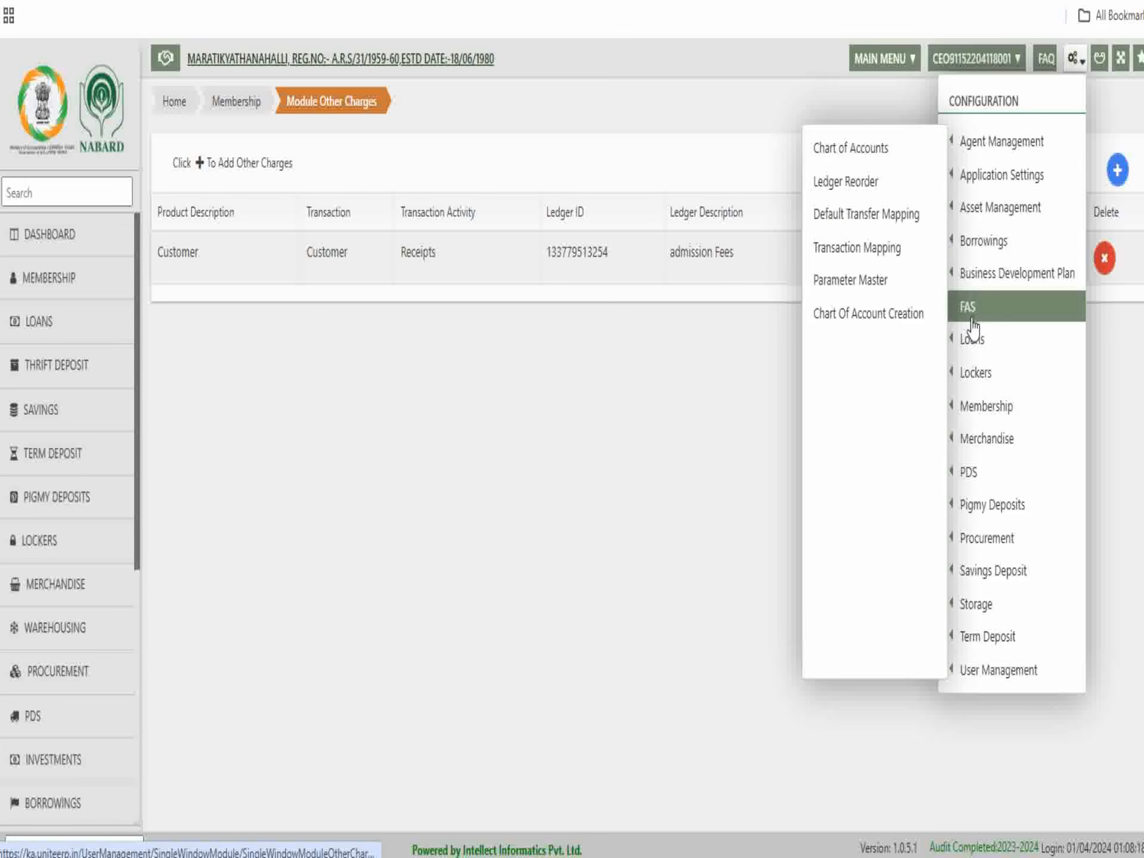
{"action": "left_click", "coordinate": [828, 153]}
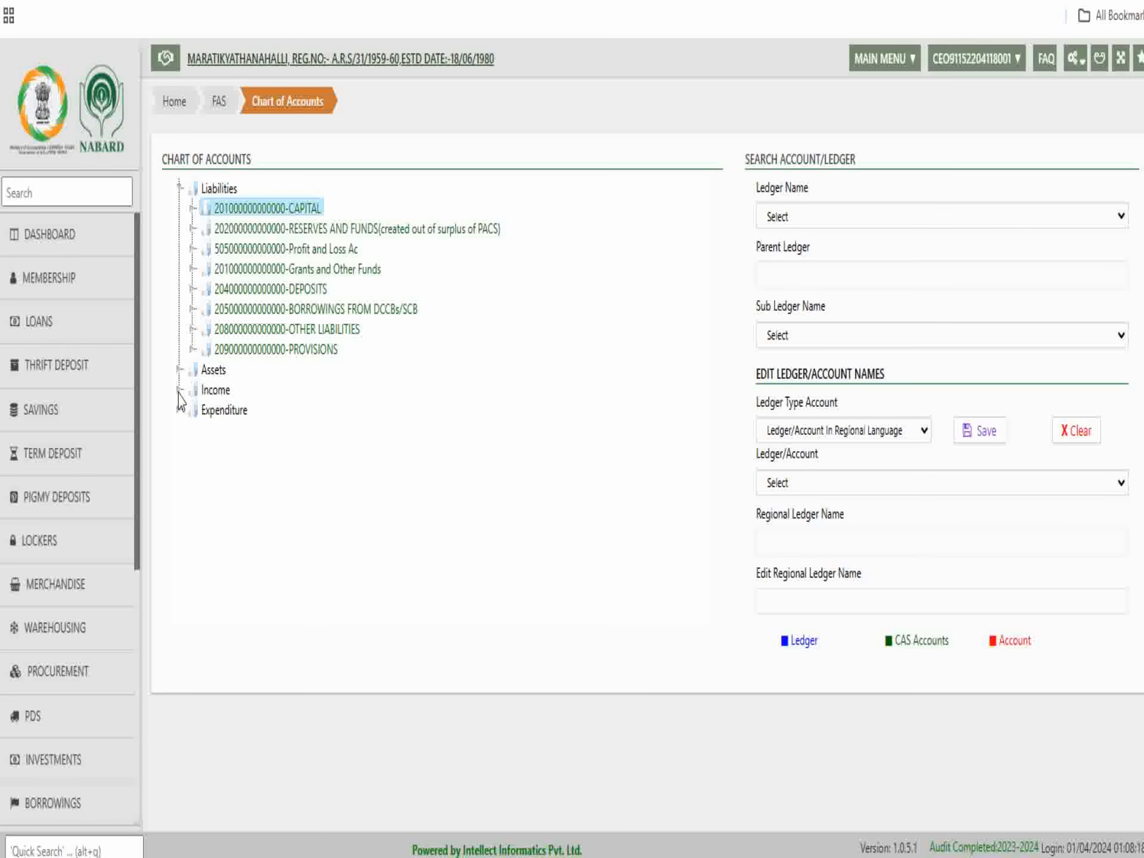
{"action": "left_click", "coordinate": [179, 392]}
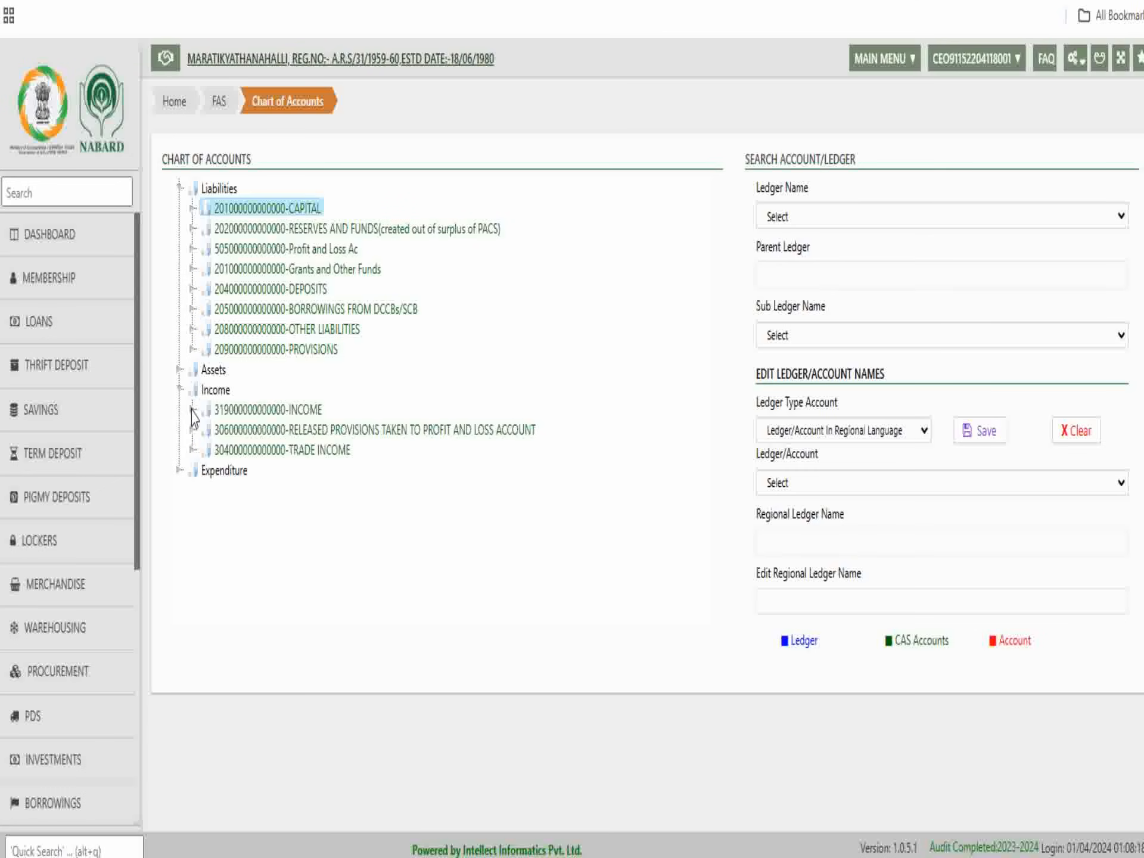
{"action": "left_click", "coordinate": [192, 410]}
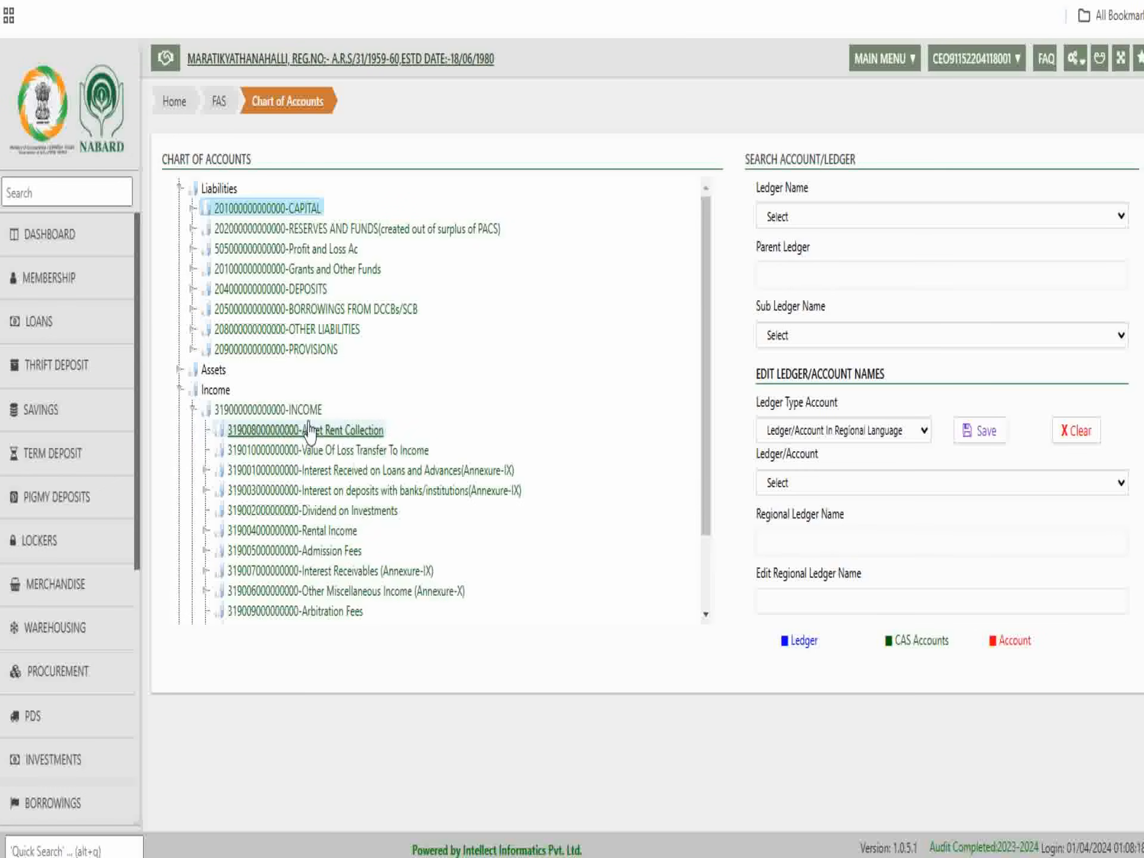
{"action": "scroll", "coordinate": [361, 402], "scroll_direction": "down", "scroll_amount": 2}
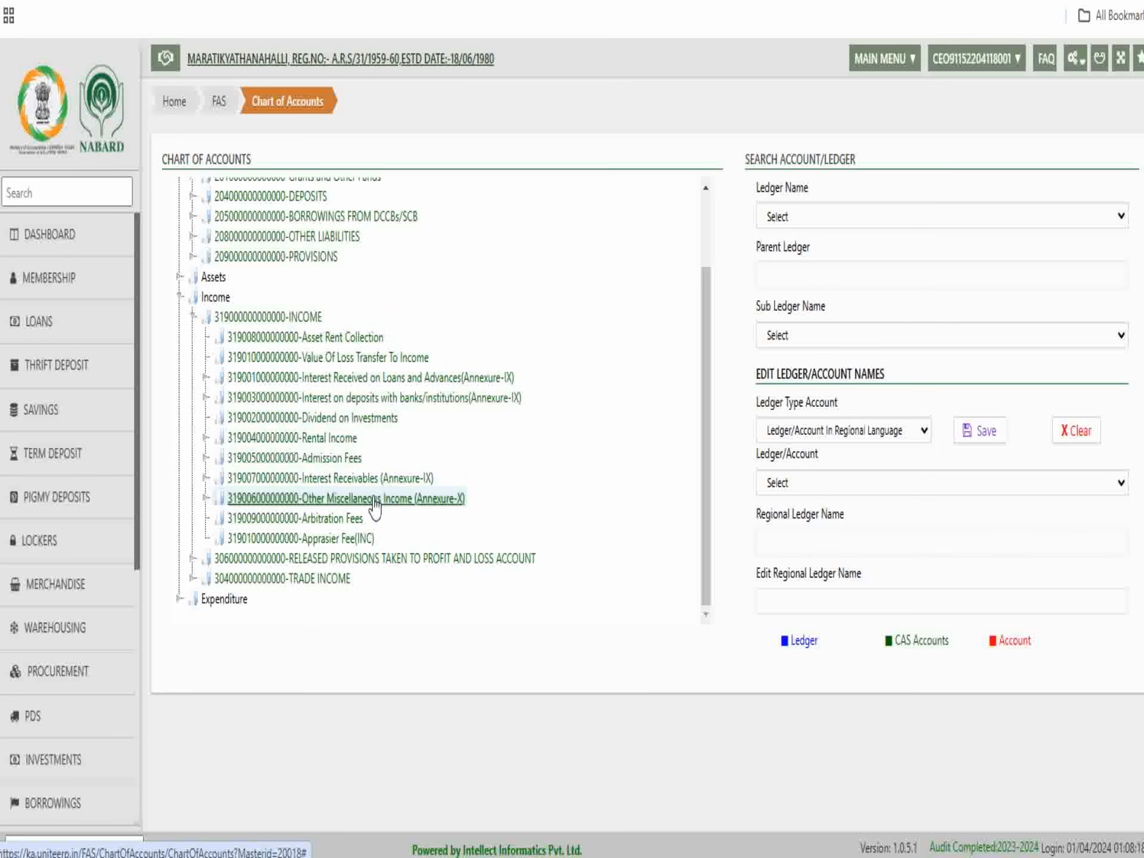
{"action": "left_click", "coordinate": [314, 501]}
{"action": "left_click", "coordinate": [204, 499]}
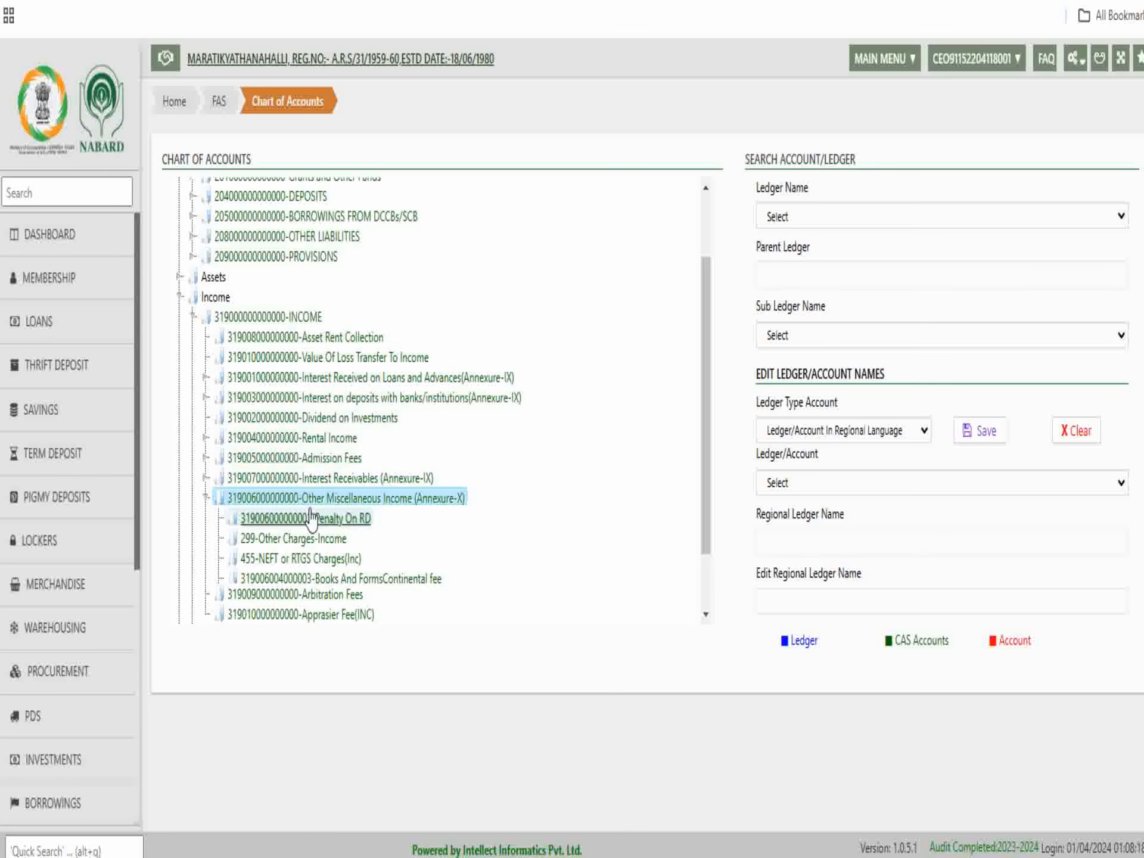
{"action": "scroll", "coordinate": [398, 518], "scroll_direction": "down", "scroll_amount": 2}
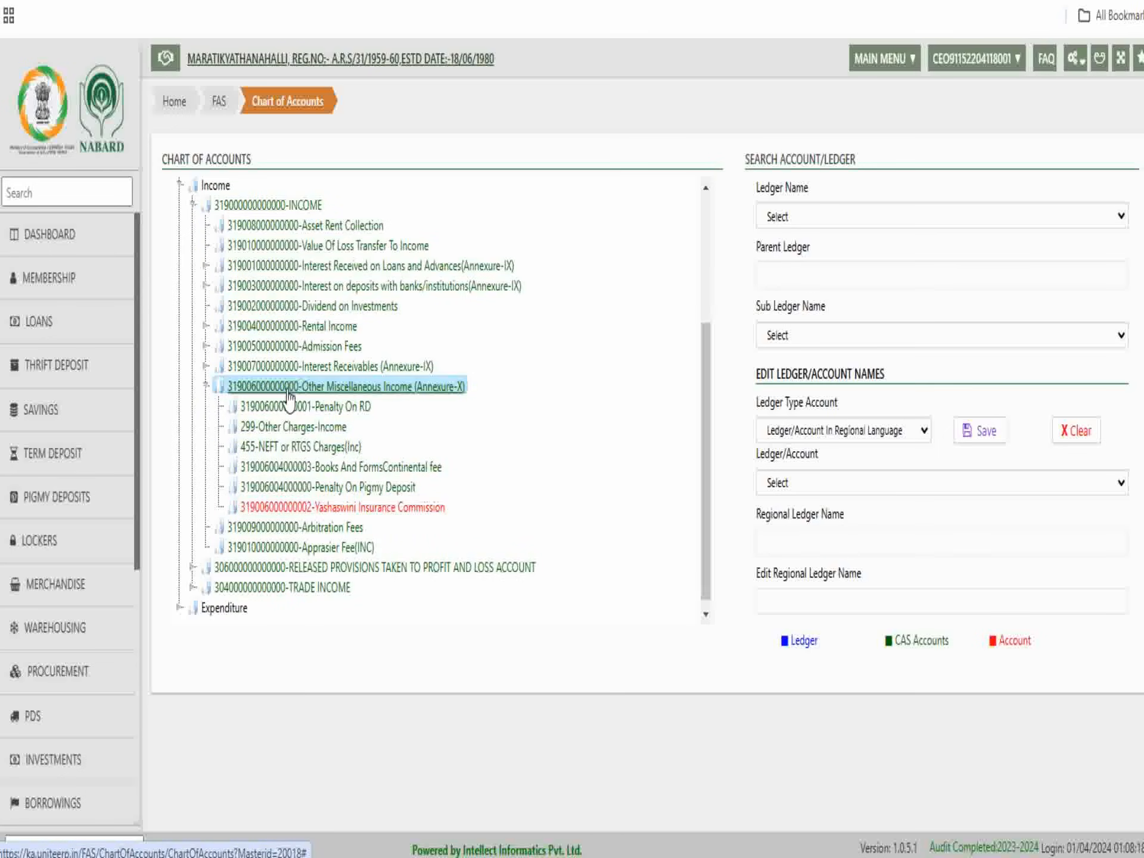
- Create an account named "Service charges" under Other Miscellaneous Income (Annexure-X)
{"action": "left_click", "coordinate": [217, 396]}
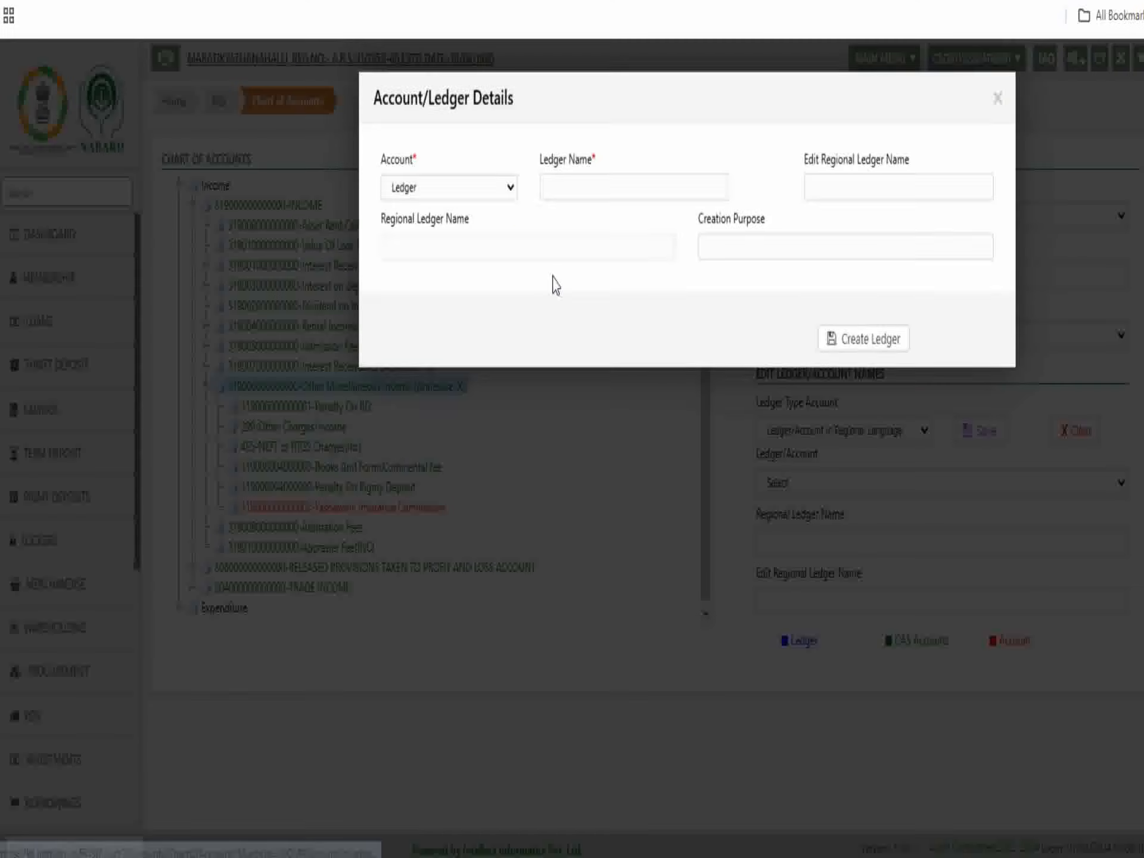
{"action": "left_click", "coordinate": [449, 188]}
{"action": "left_click", "coordinate": [424, 245]}
{"action": "left_click", "coordinate": [595, 182]}
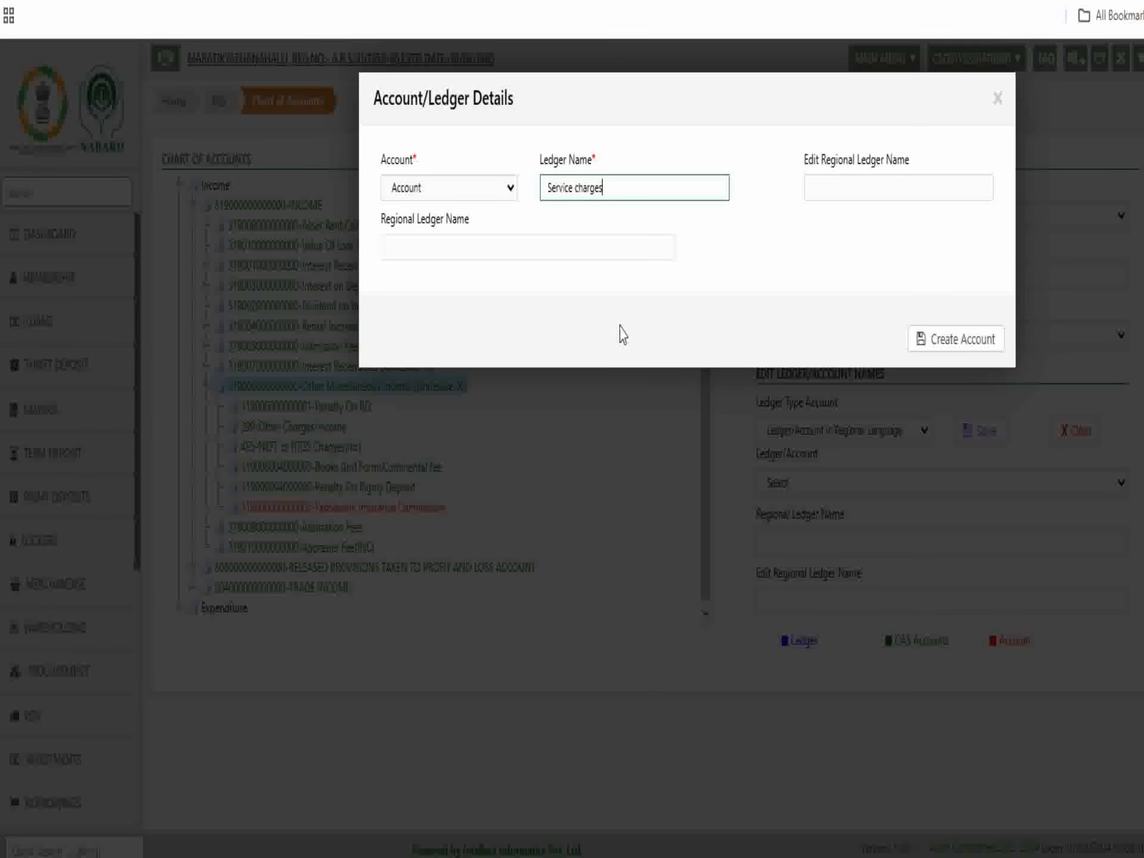
{"action": "left_click", "coordinate": [592, 225]}
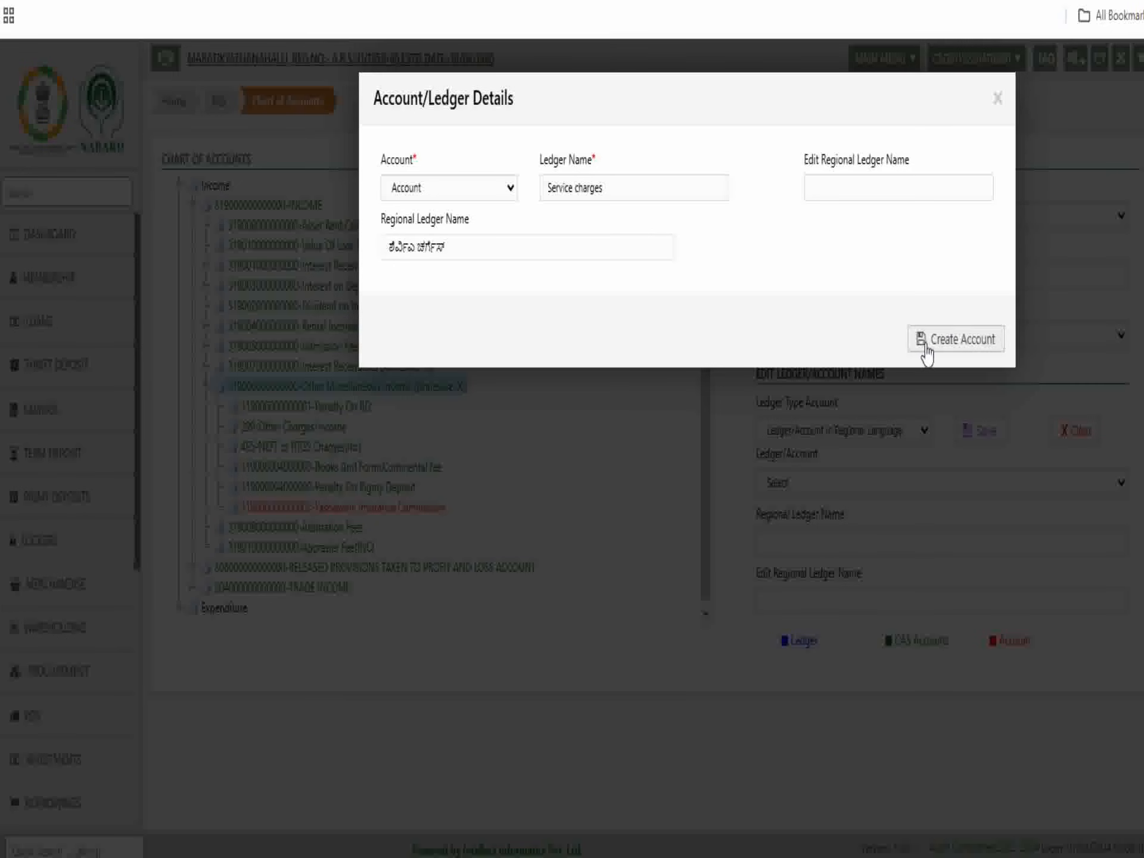
{"action": "left_click", "coordinate": [944, 345]}
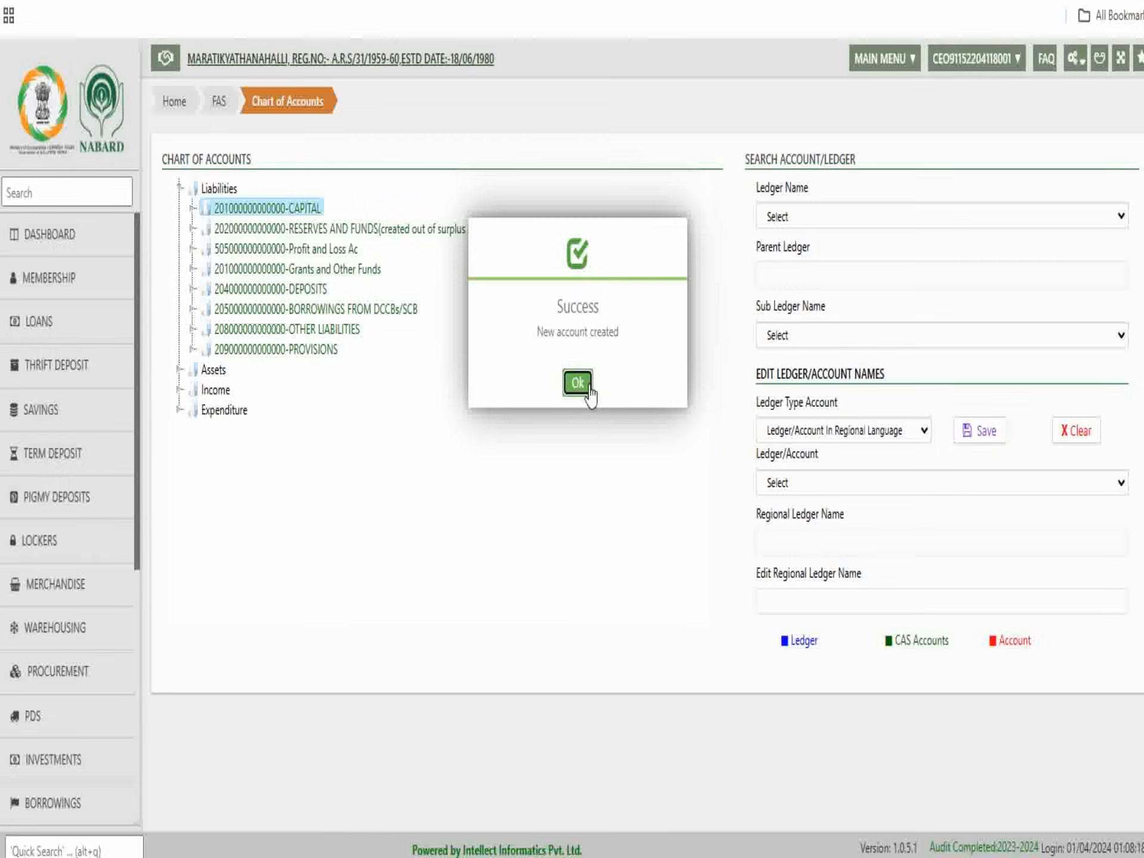
{"action": "left_click", "coordinate": [579, 385]}
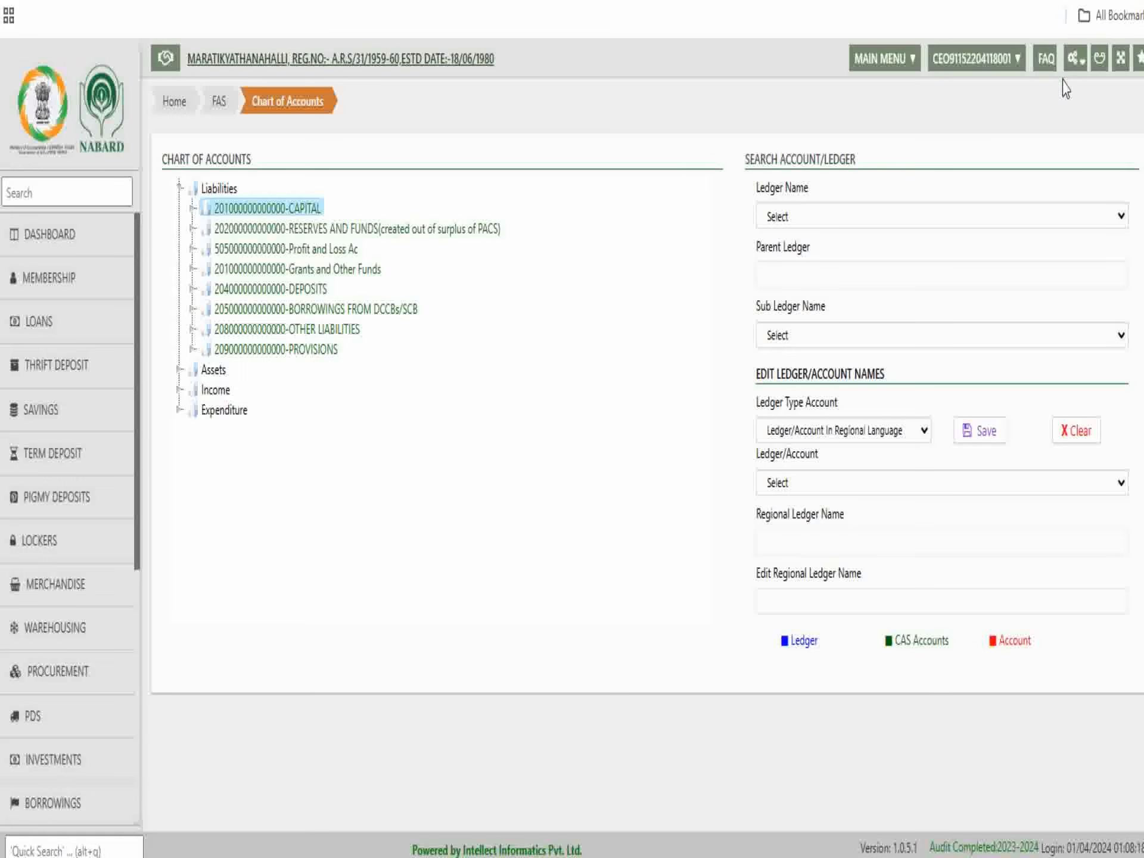
- Open the Membership Module Other Charges configuration and start a new entry with product Customer and voucher type Receipts
{"action": "left_click", "coordinate": [1074, 57]}
{"action": "mouse_move", "coordinate": [999, 427]}
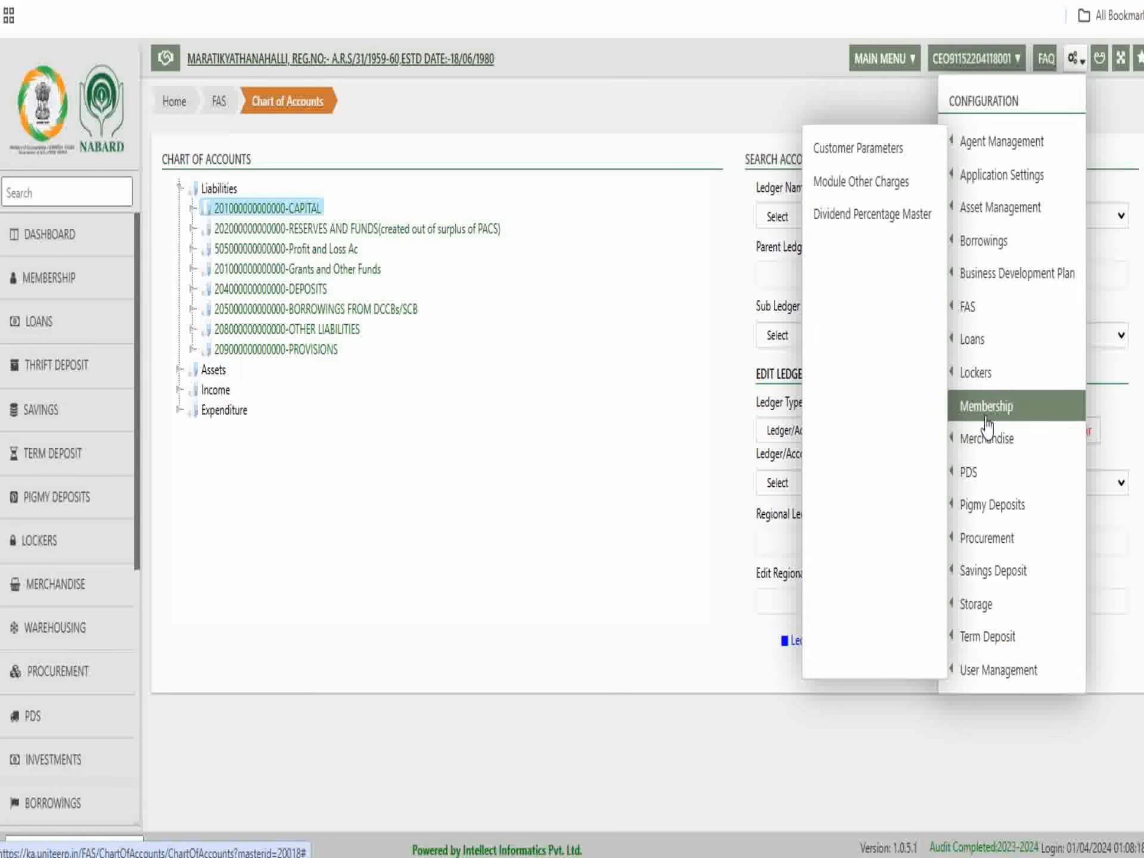
{"action": "left_click", "coordinate": [842, 192]}
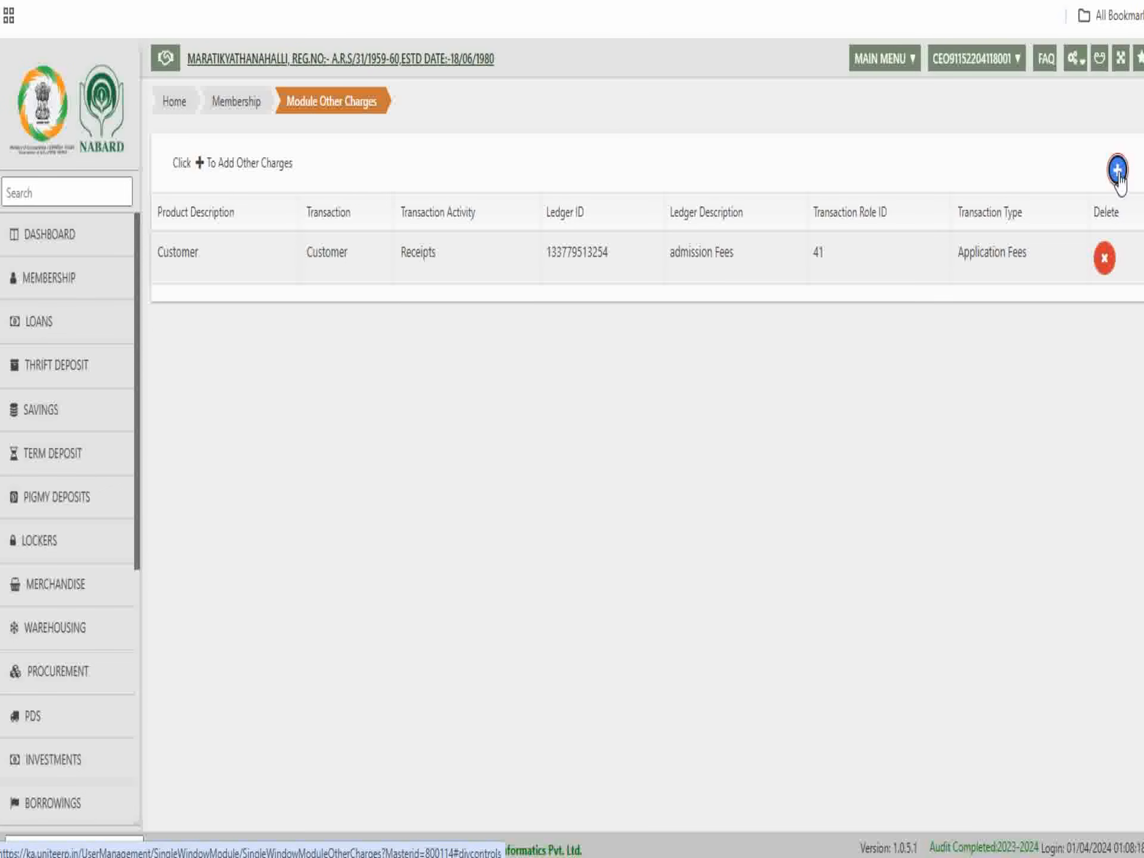
{"action": "left_click", "coordinate": [1118, 171]}
{"action": "left_click", "coordinate": [332, 184]}
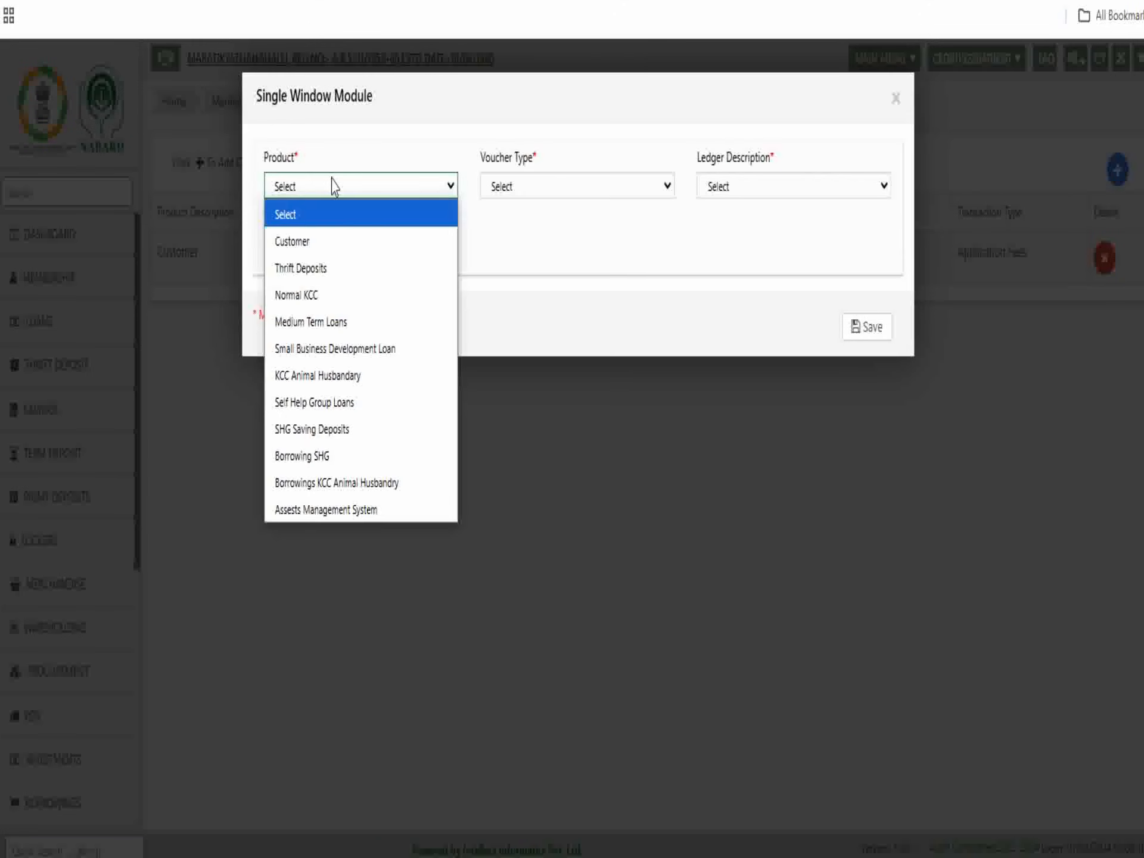
{"action": "left_click", "coordinate": [316, 243]}
{"action": "left_click", "coordinate": [564, 189]}
{"action": "left_click", "coordinate": [510, 269]}
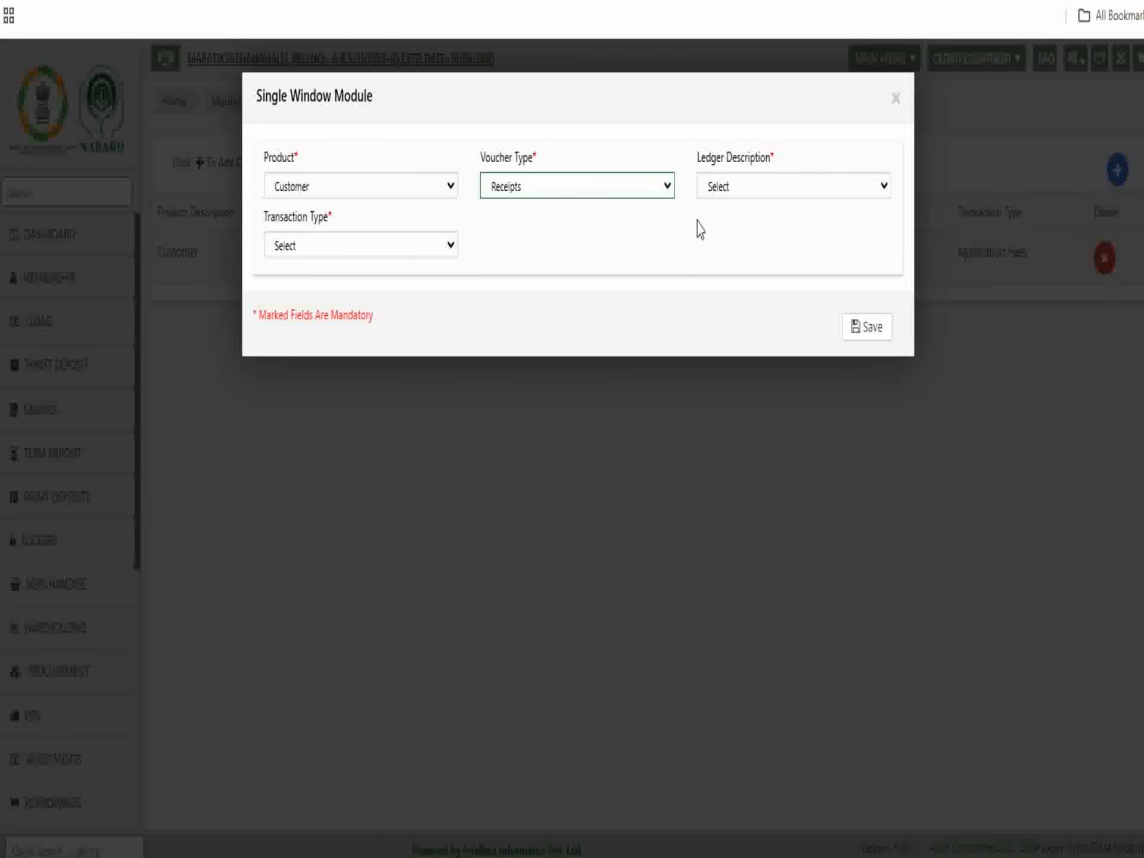
- Set the ledger description to Service charges and the transaction type to Administrative Charges, and save the other charges entry
{"action": "left_click", "coordinate": [735, 191]}
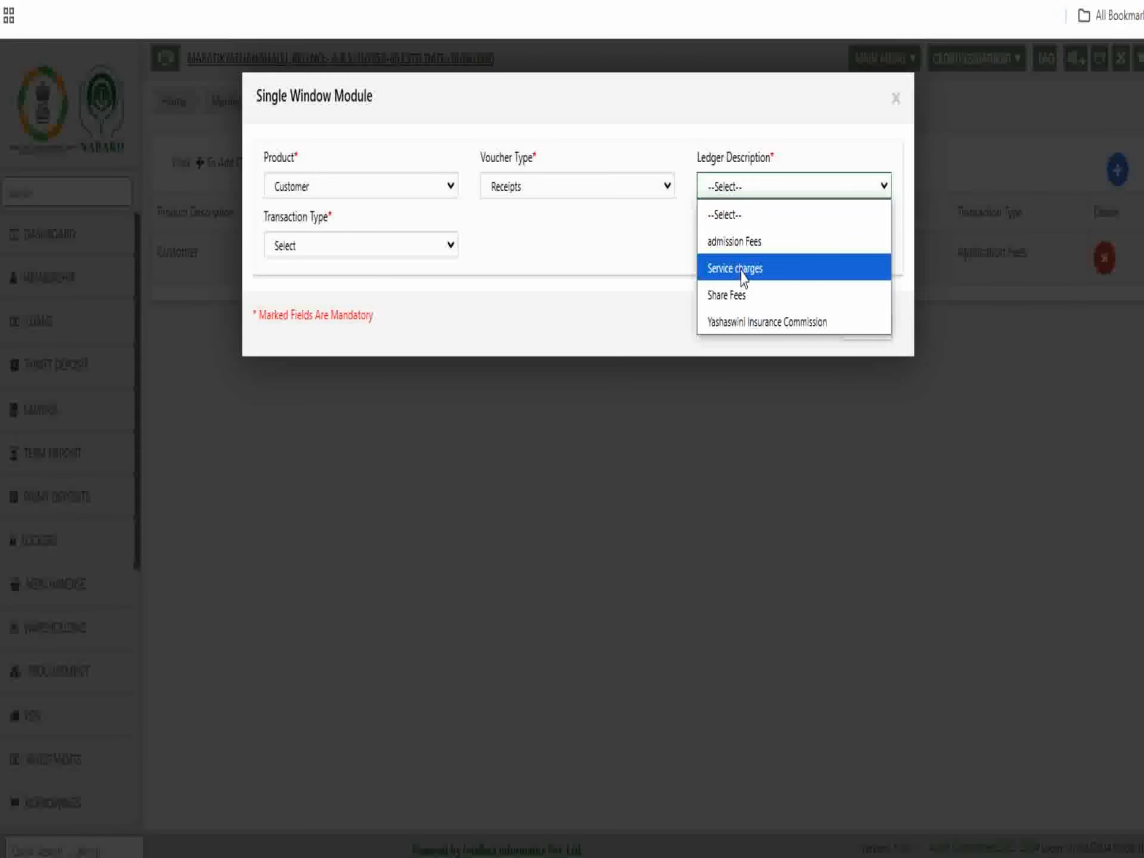
{"action": "left_click", "coordinate": [742, 273]}
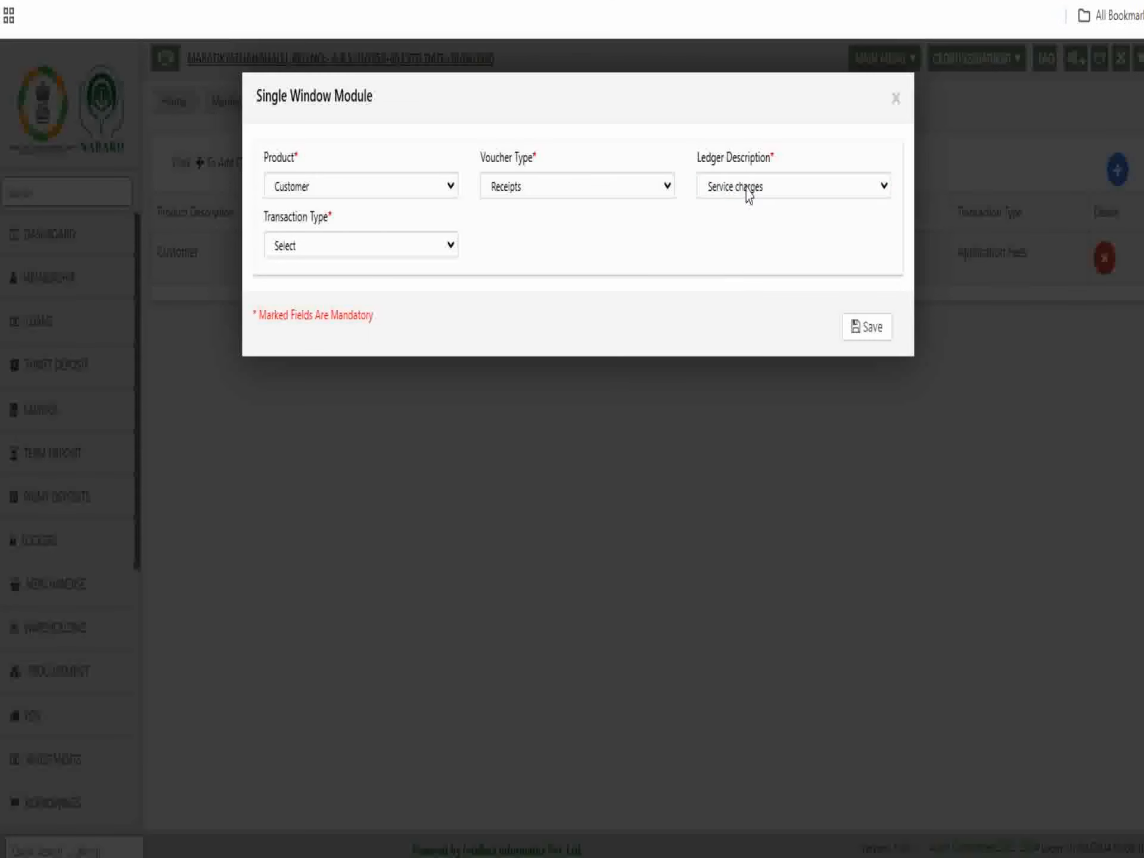
{"action": "left_click", "coordinate": [366, 261]}
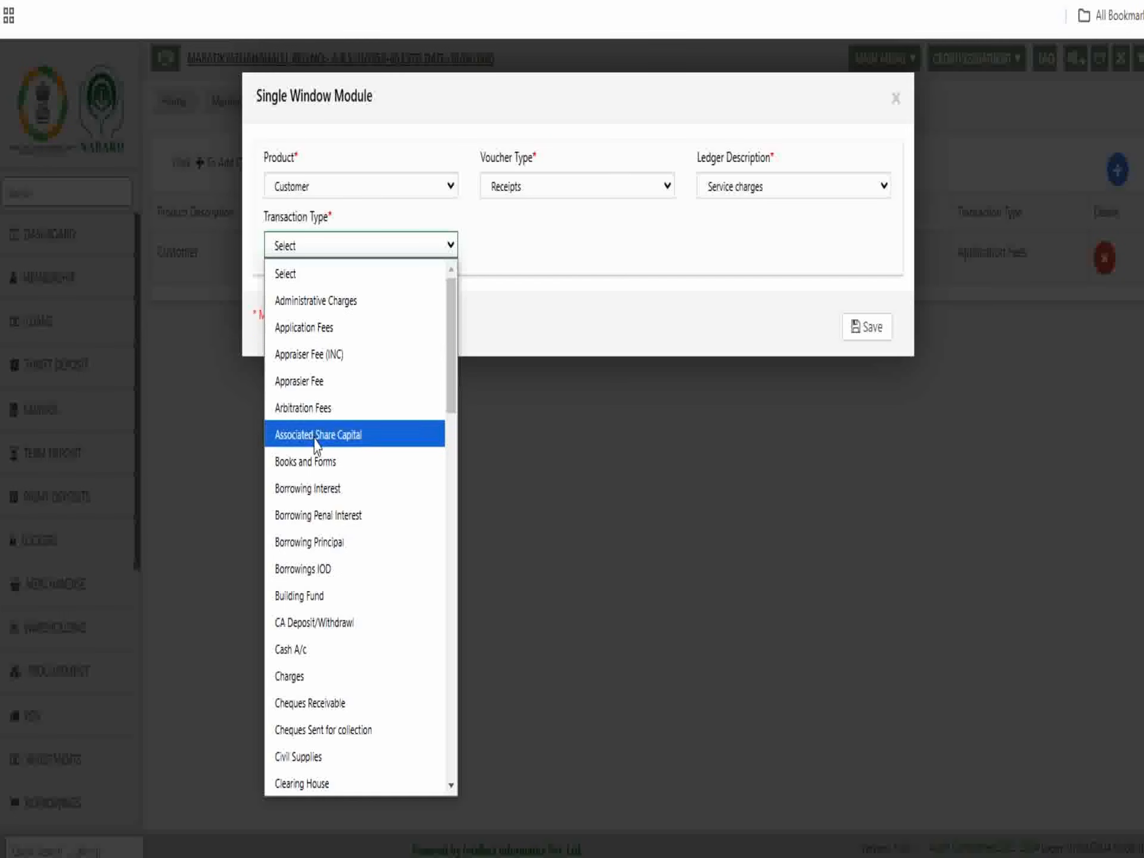
{"action": "scroll", "coordinate": [315, 551], "scroll_direction": "down", "scroll_amount": 15}
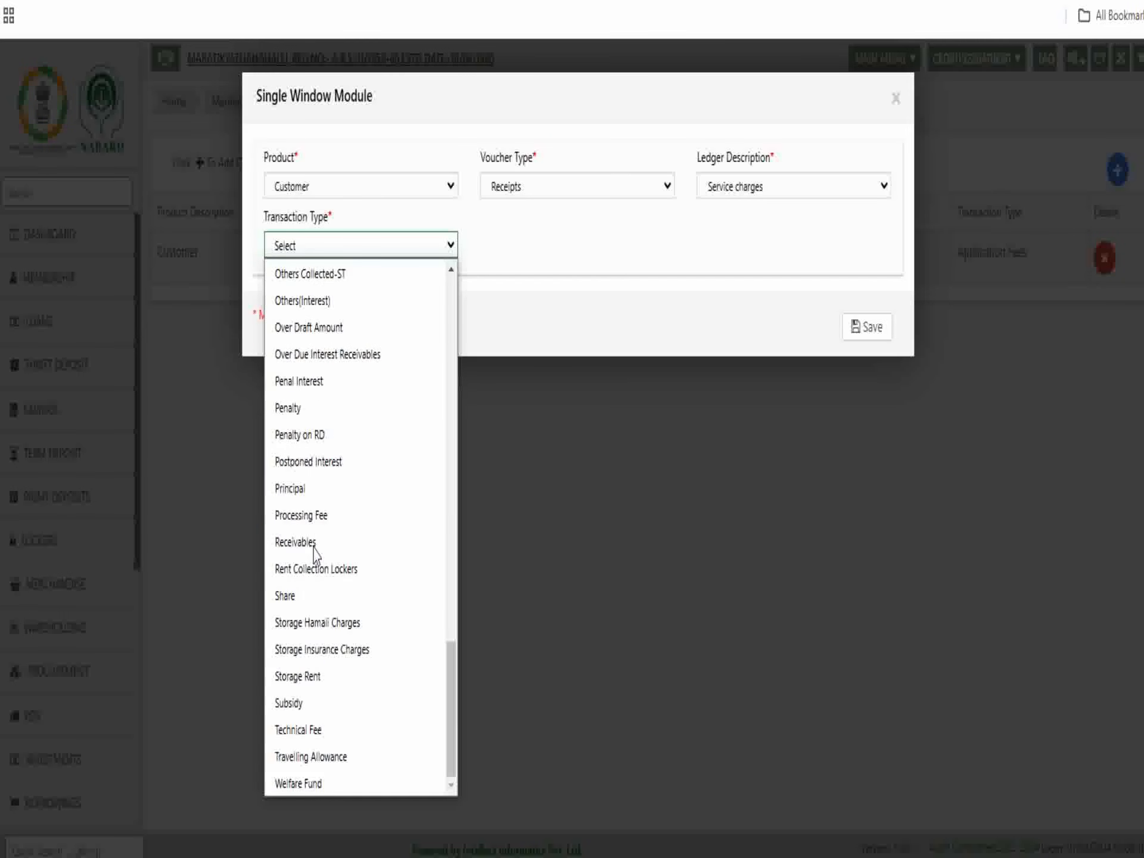
{"action": "scroll", "coordinate": [332, 578], "scroll_direction": "up", "scroll_amount": 15}
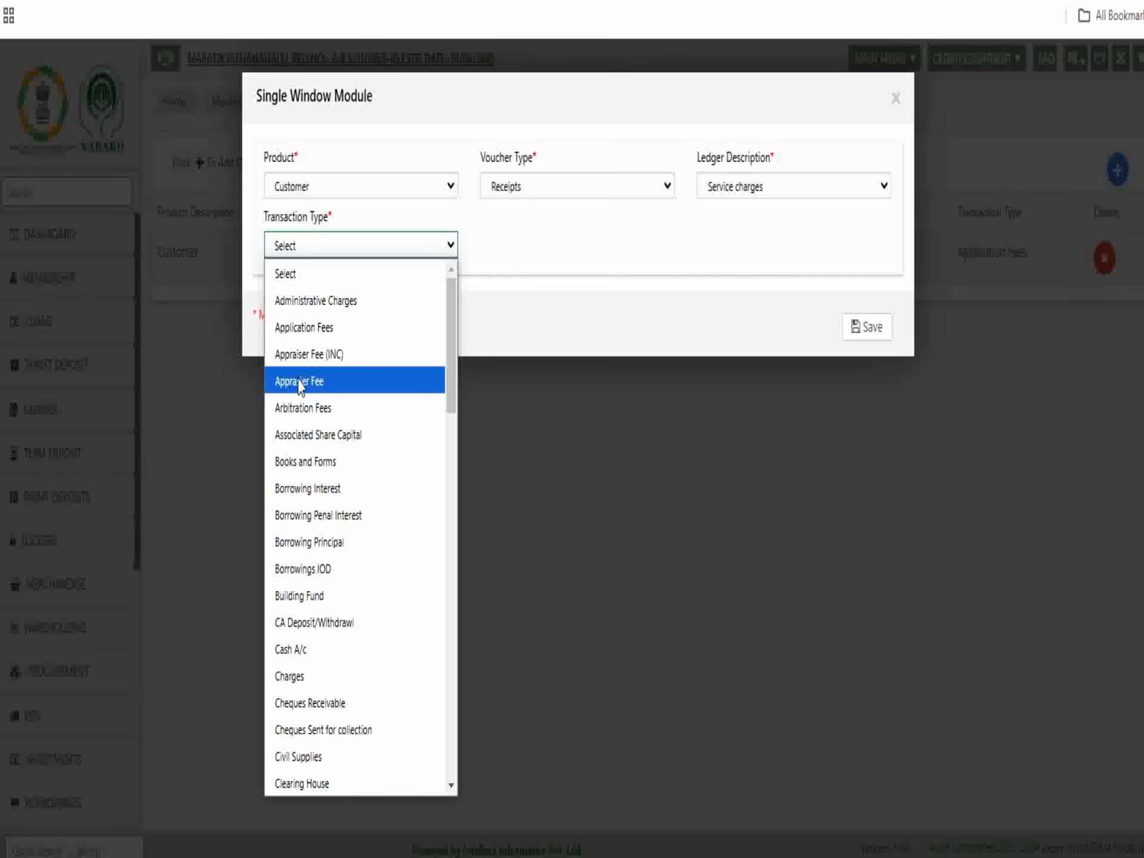
{"action": "left_click", "coordinate": [328, 300]}
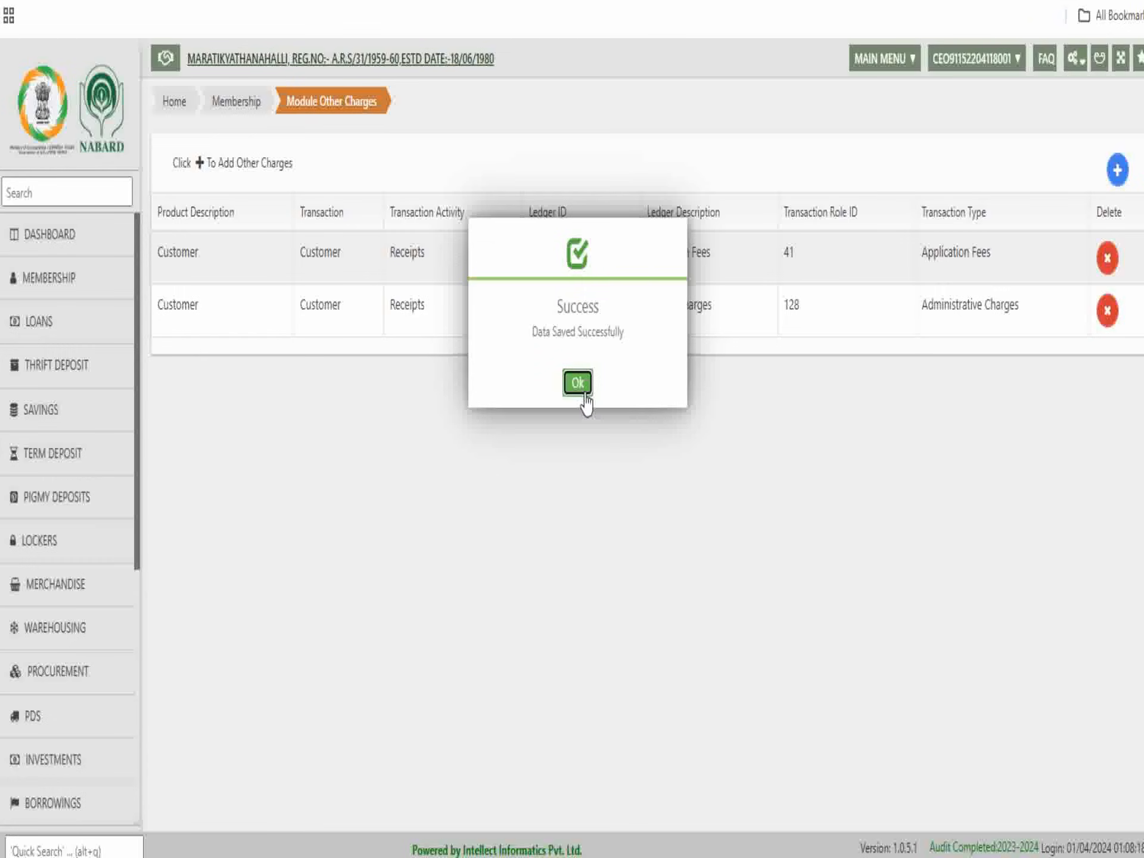
{"action": "left_click", "coordinate": [583, 394]}
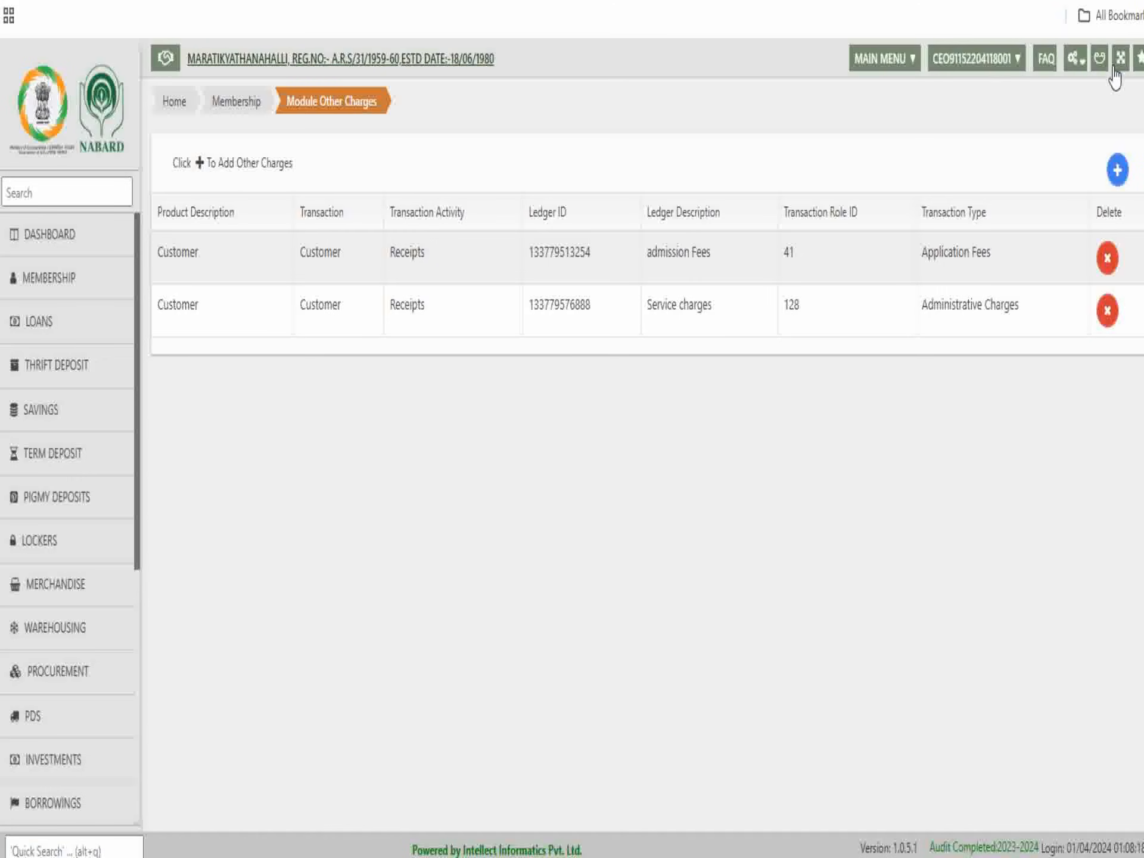
- Examine the new entry form of the Membership Dividend Percentage Master with financial year 2024-2025, and close it without saving
{"action": "left_click", "coordinate": [1074, 60]}
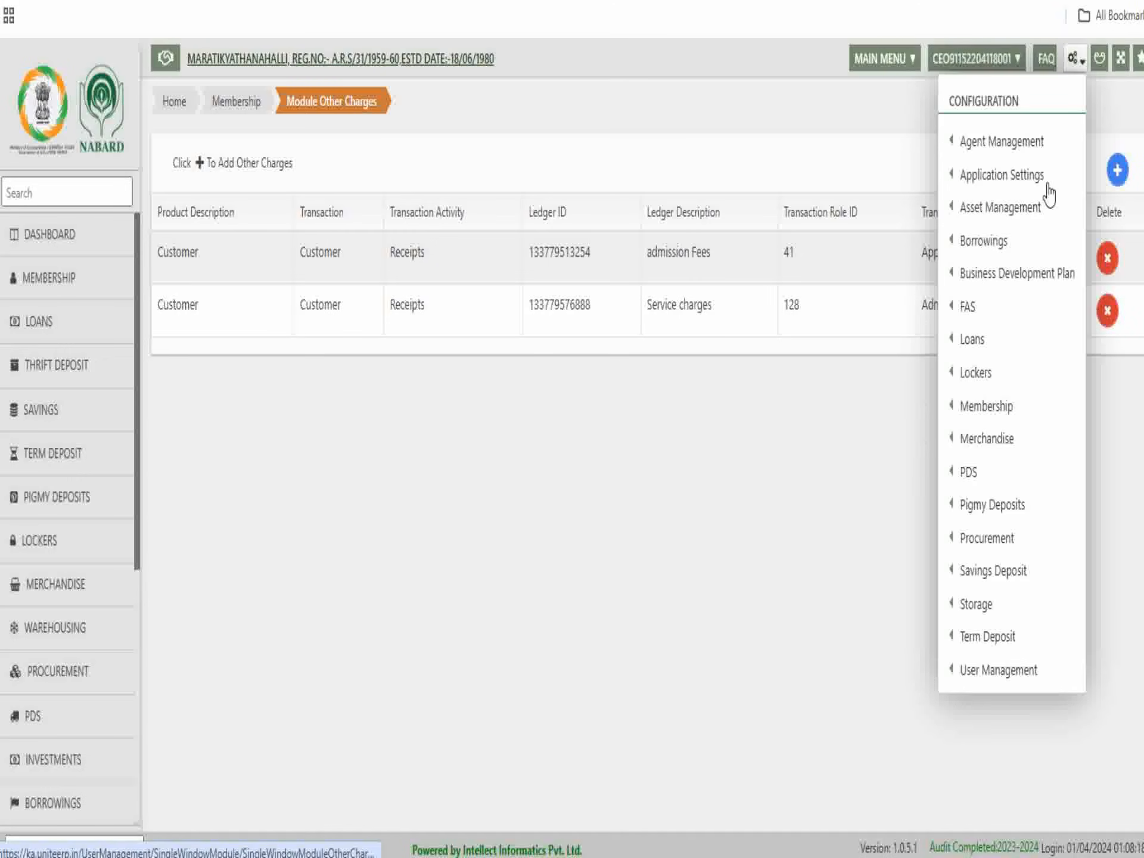
{"action": "mouse_move", "coordinate": [1000, 410]}
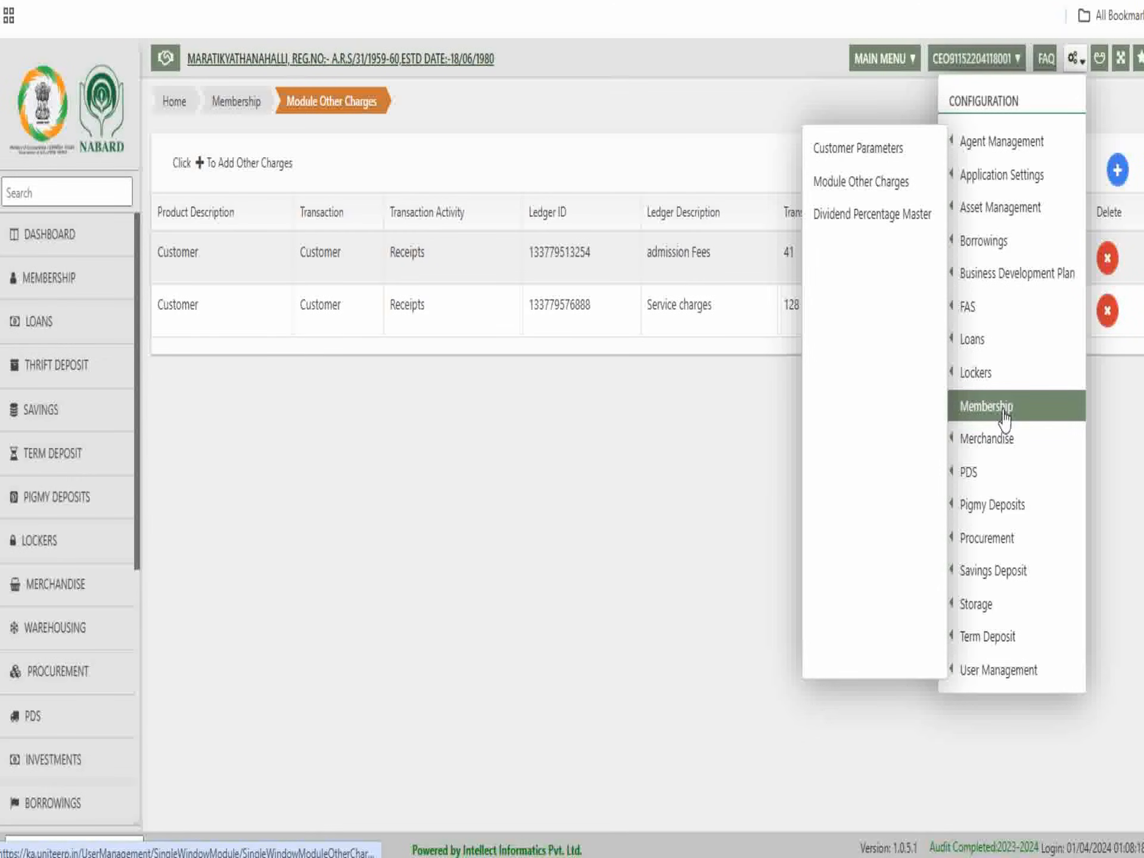
{"action": "left_click", "coordinate": [878, 215]}
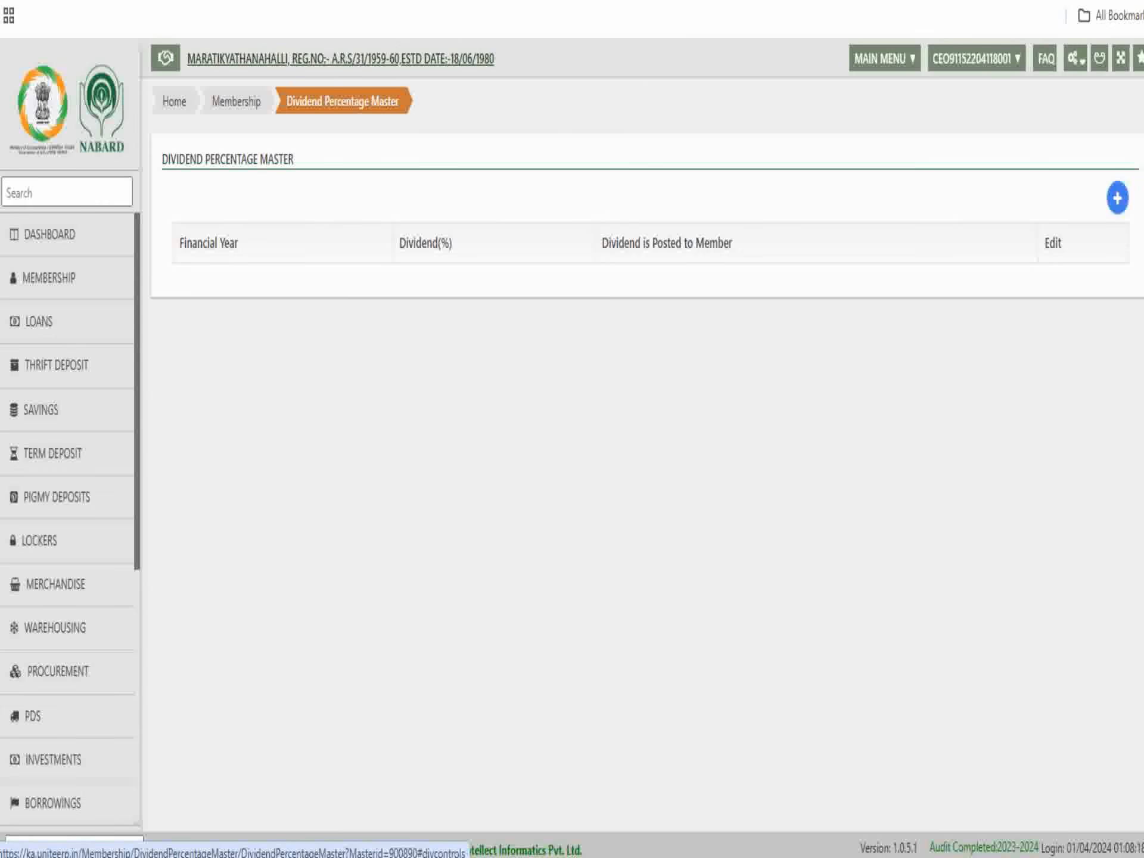
{"action": "left_click", "coordinate": [1118, 197]}
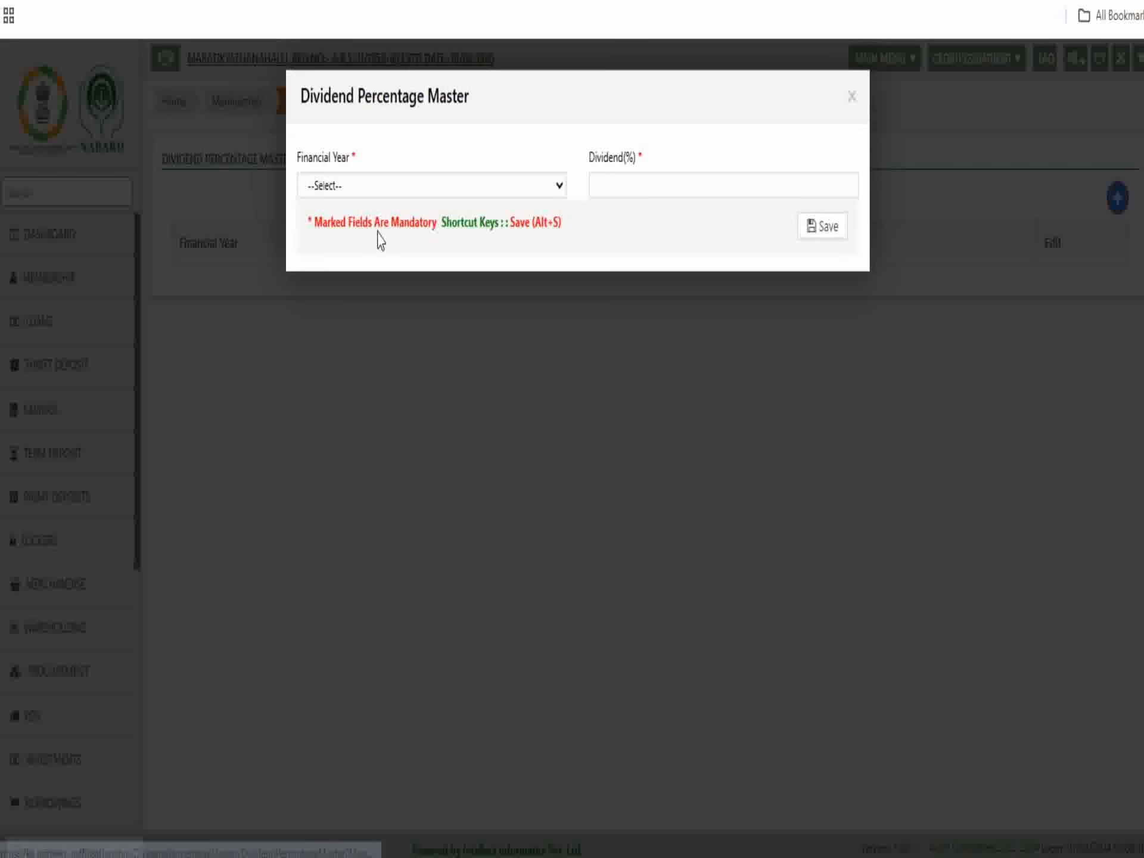
{"action": "left_click", "coordinate": [373, 191]}
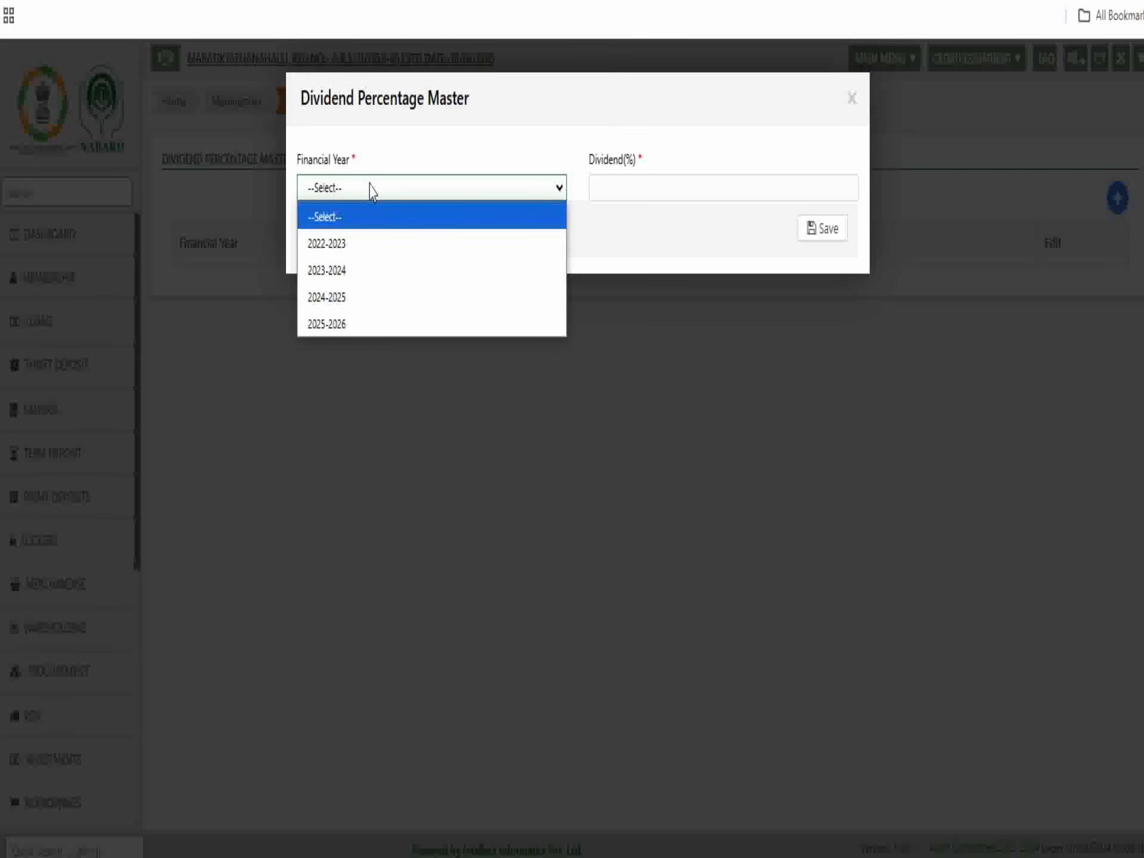
{"action": "left_click", "coordinate": [322, 303]}
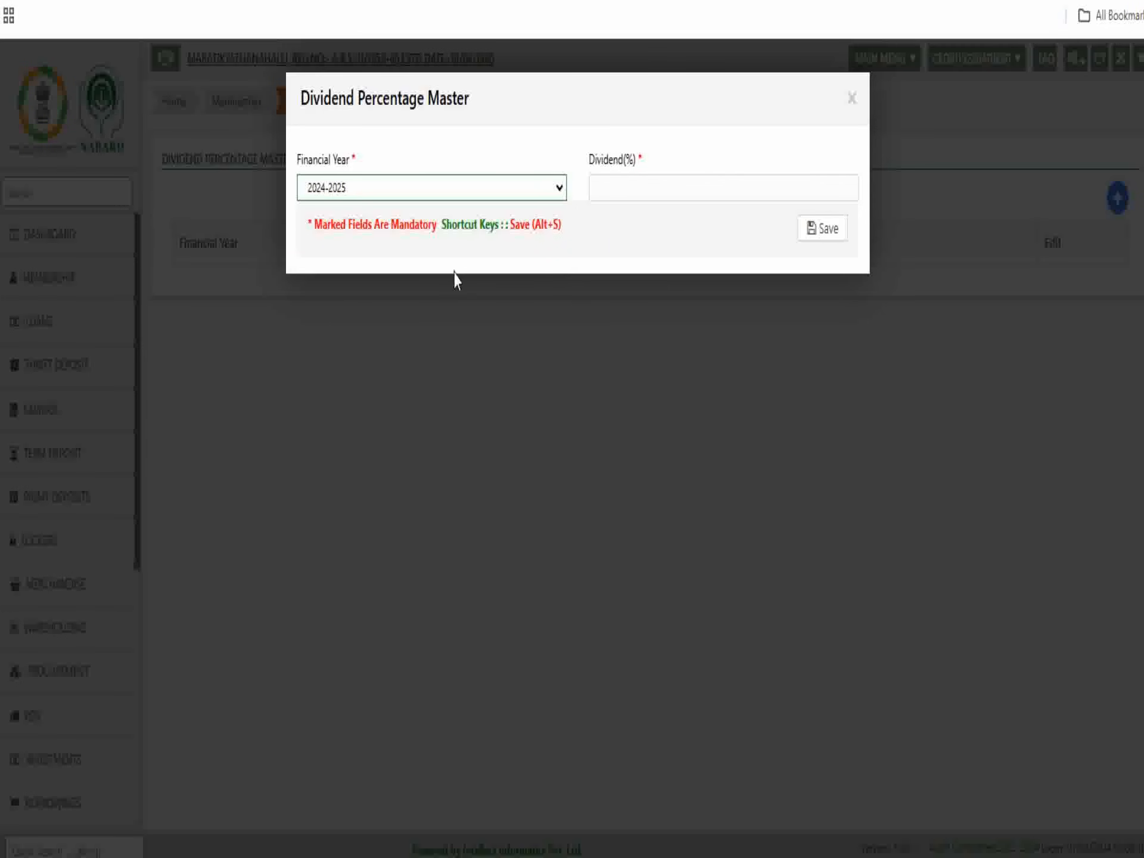
{"action": "left_click", "coordinate": [635, 189]}
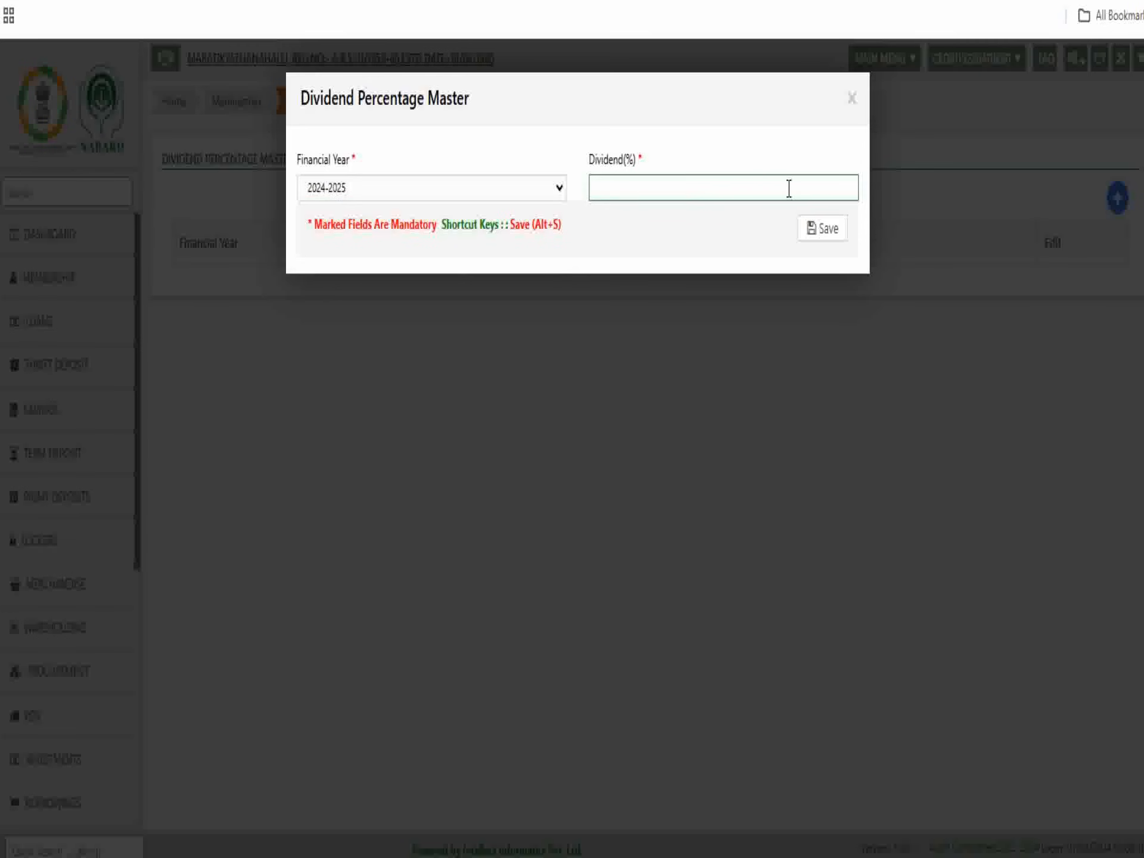
{"action": "left_click", "coordinate": [852, 101]}
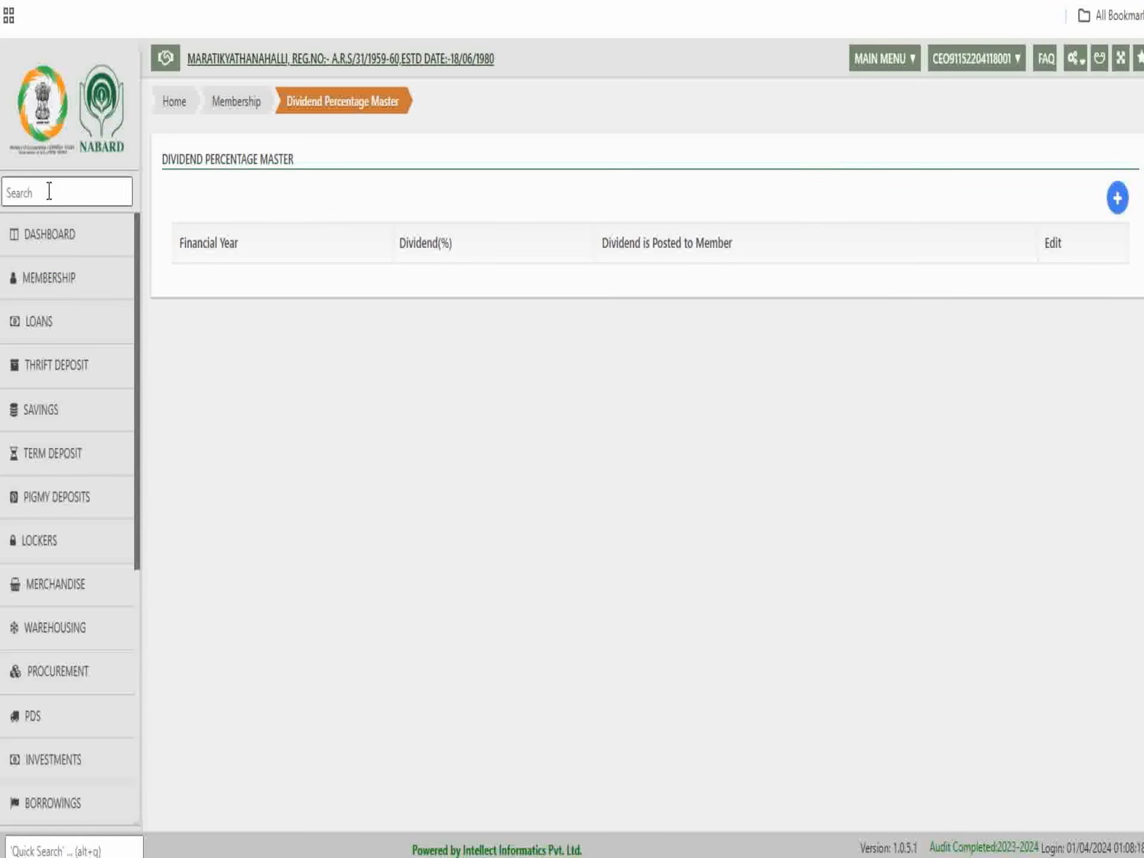
- Return to the dashboard and open the Membership module's workflow page
{"action": "left_click", "coordinate": [56, 234]}
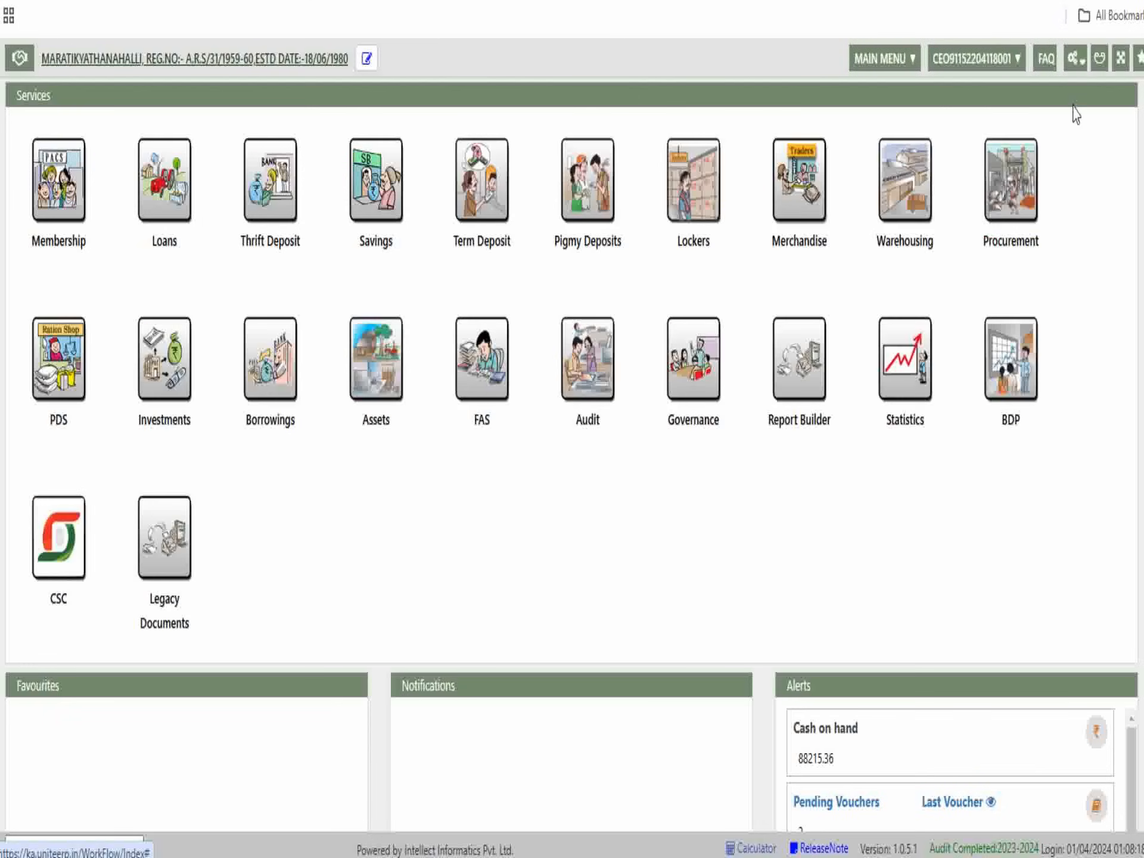
{"action": "left_click", "coordinate": [70, 236]}
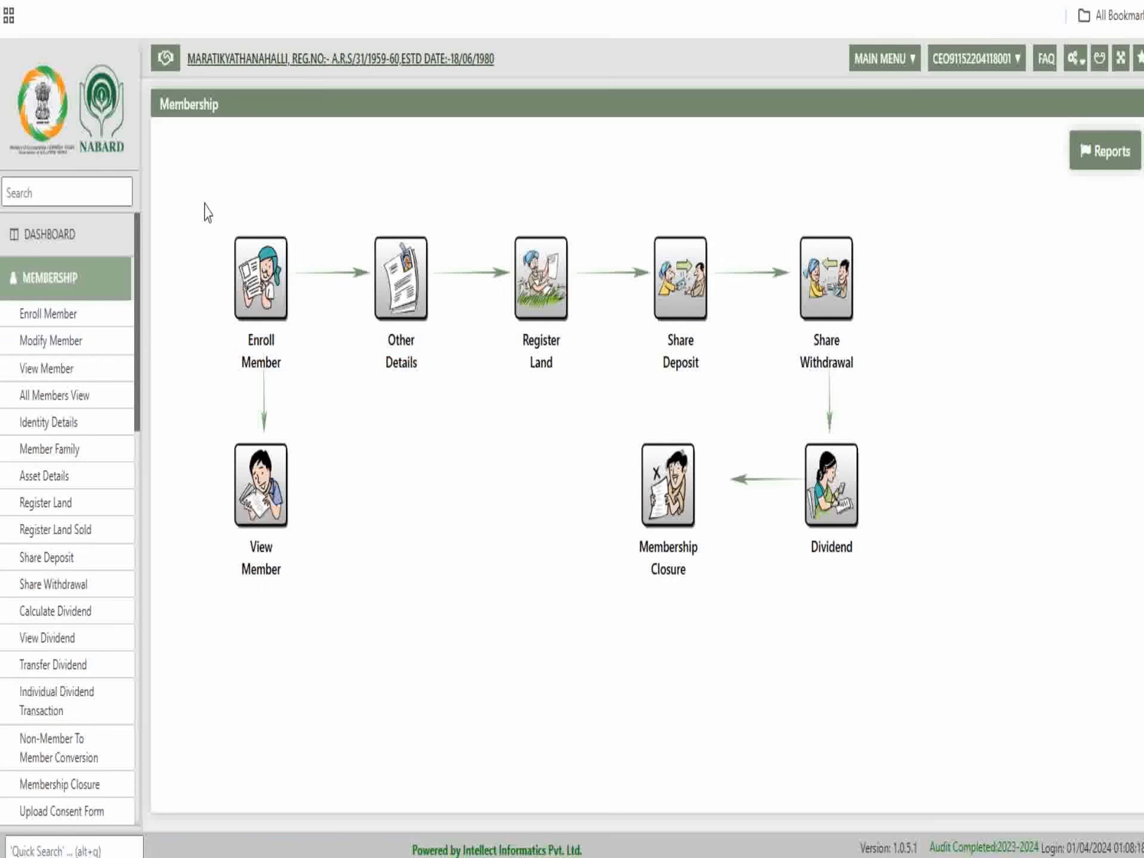
{"action": "left_click_drag", "start_coordinate": [918, 289], "coordinate": [924, 587]}
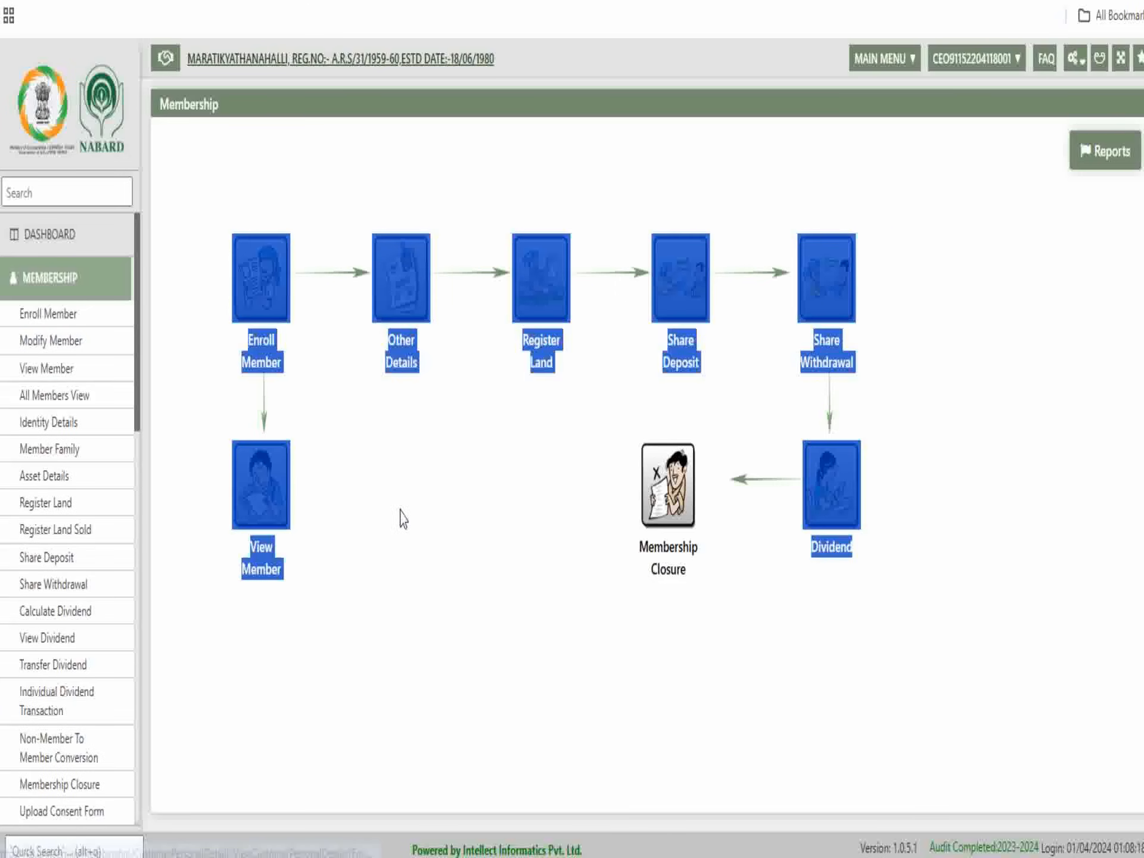
{"action": "left_click", "coordinate": [483, 517]}
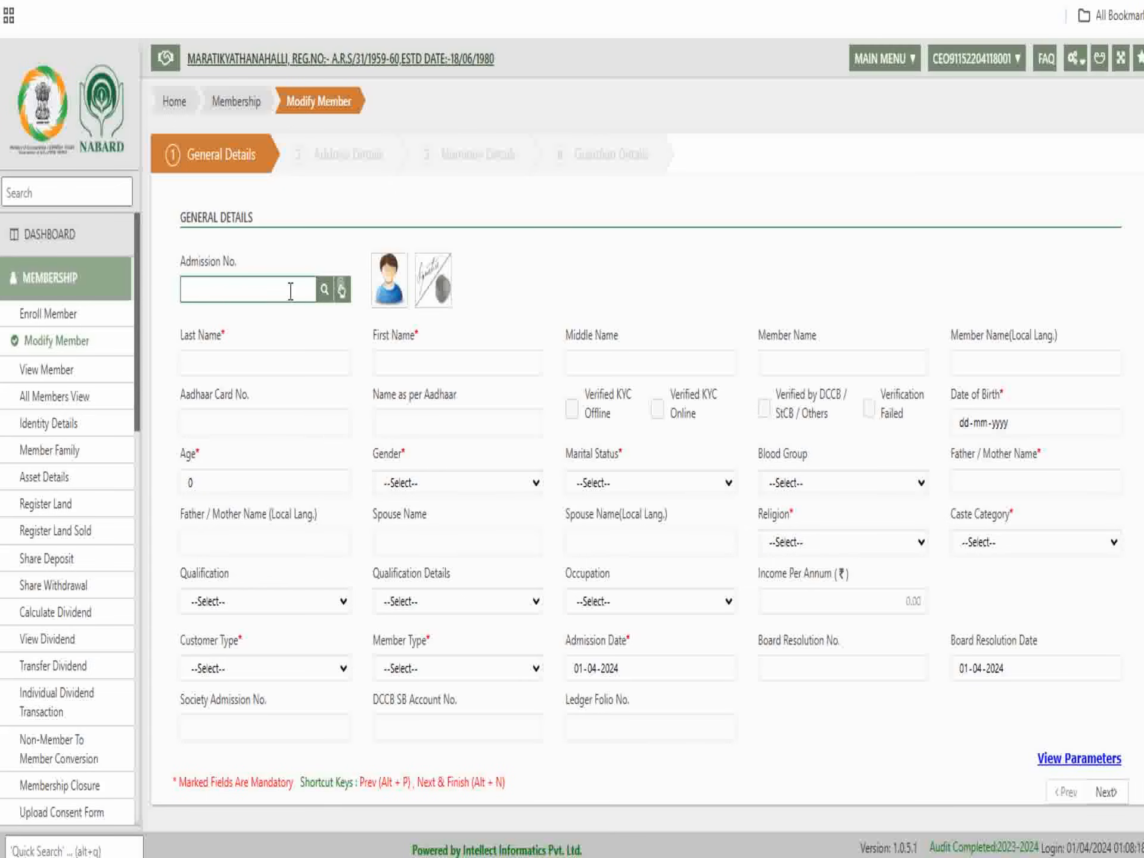
- Search for the customer by partial name in Modify Member and load the matching member's record
{"action": "left_click", "coordinate": [324, 290]}
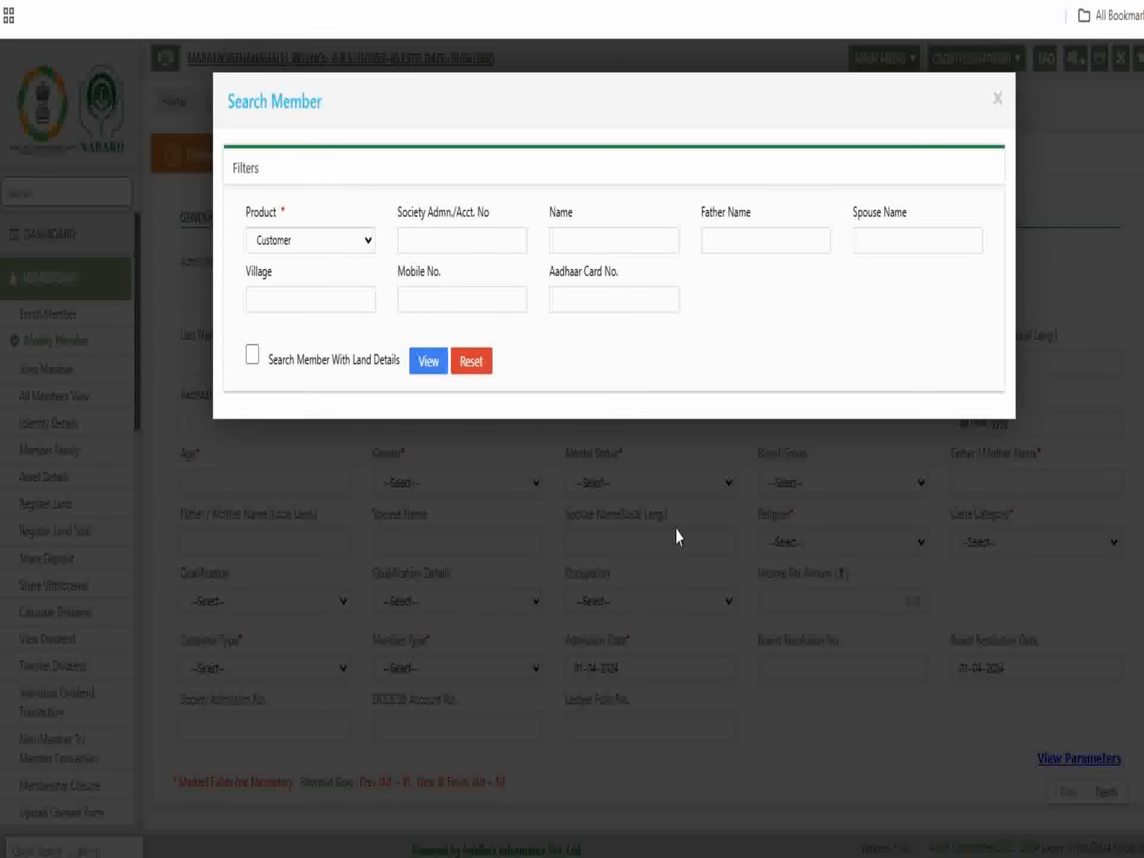
{"action": "left_click", "coordinate": [579, 240]}
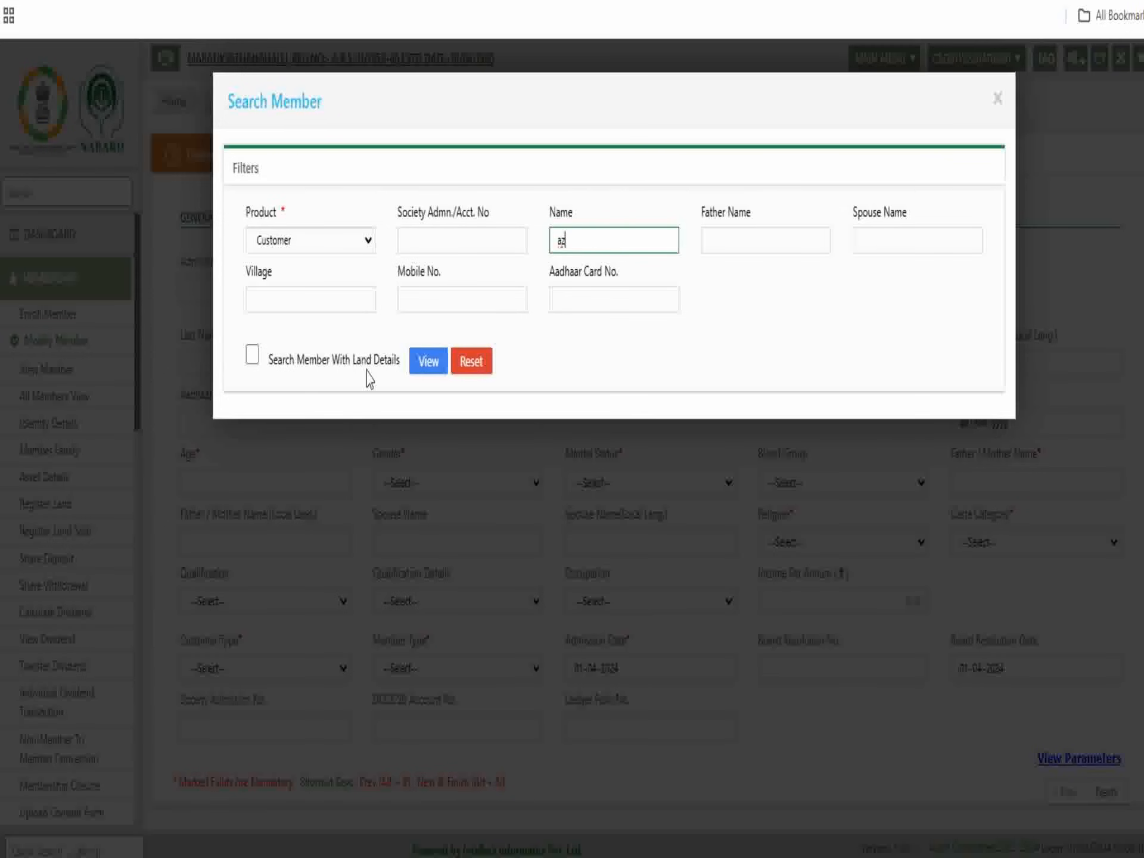
{"action": "left_click", "coordinate": [428, 360]}
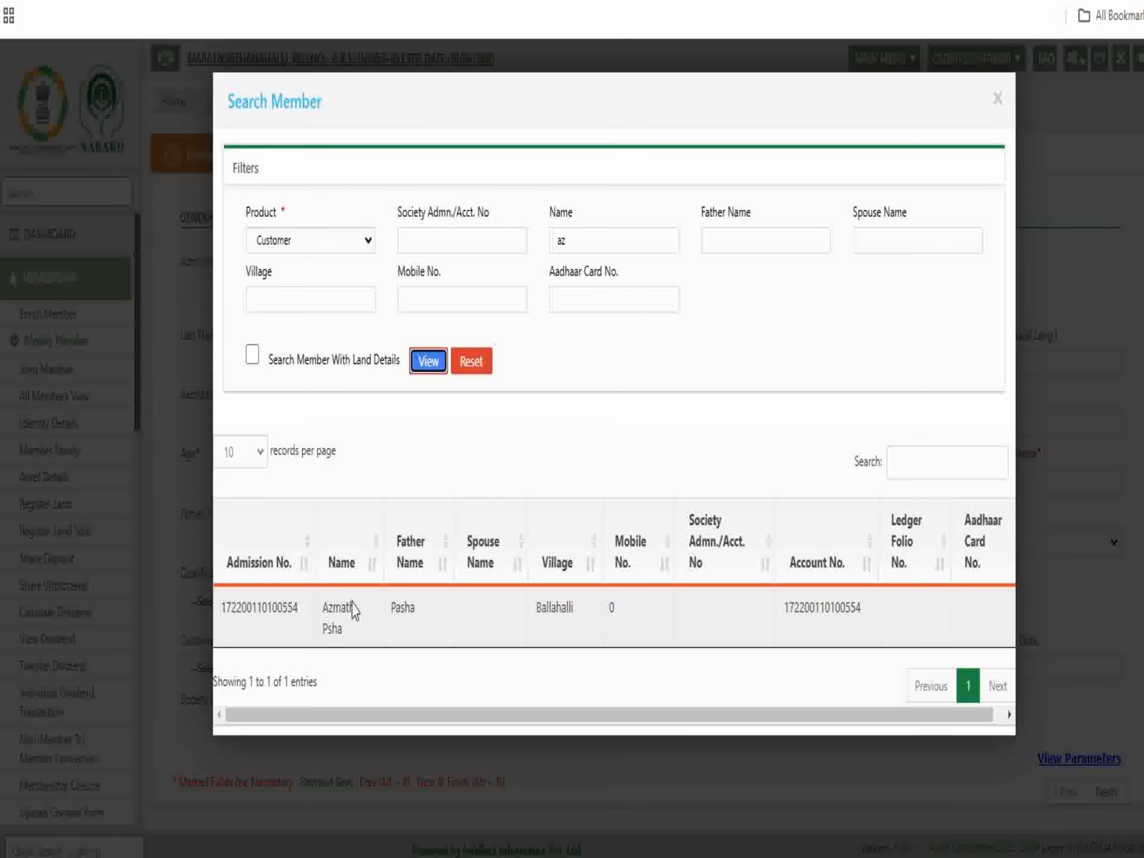
{"action": "left_click", "coordinate": [352, 611]}
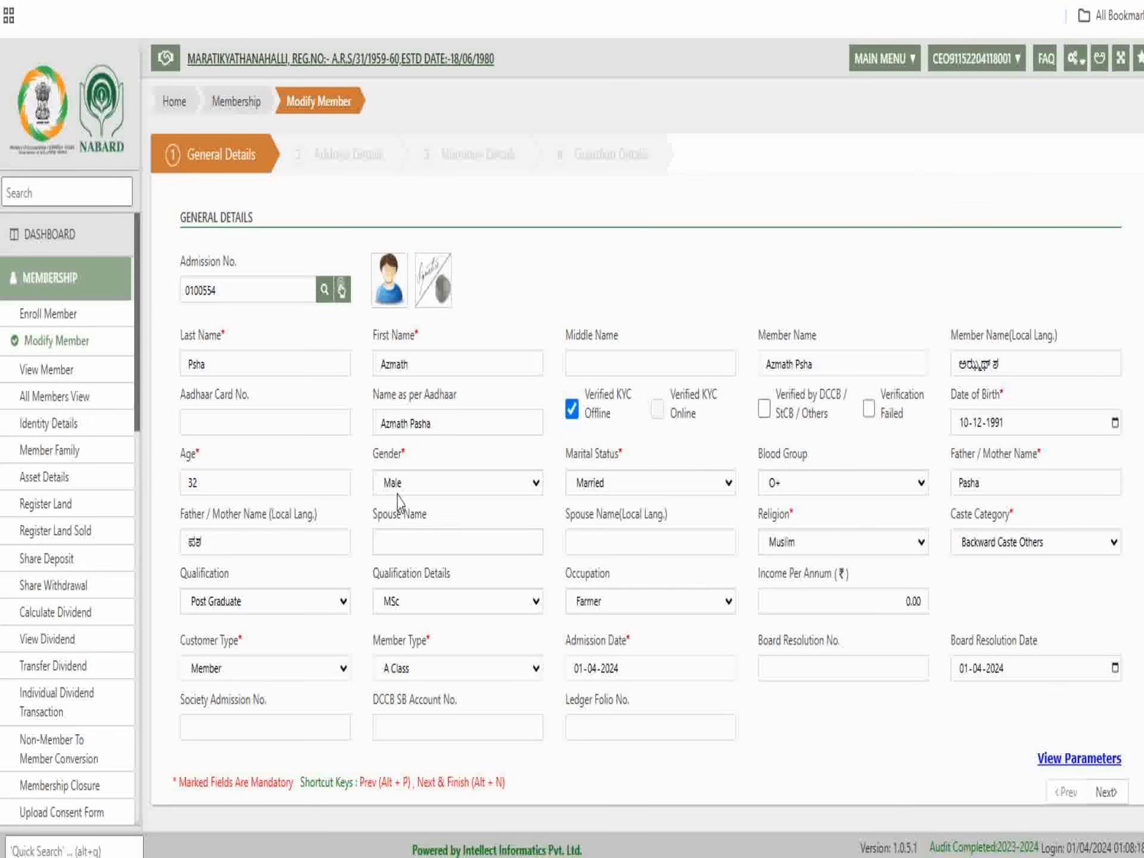
- Enter the spouse's name in the member's general details and advance through Address Details and Nominee Details to Guardian Details
{"action": "left_click", "coordinate": [412, 536]}
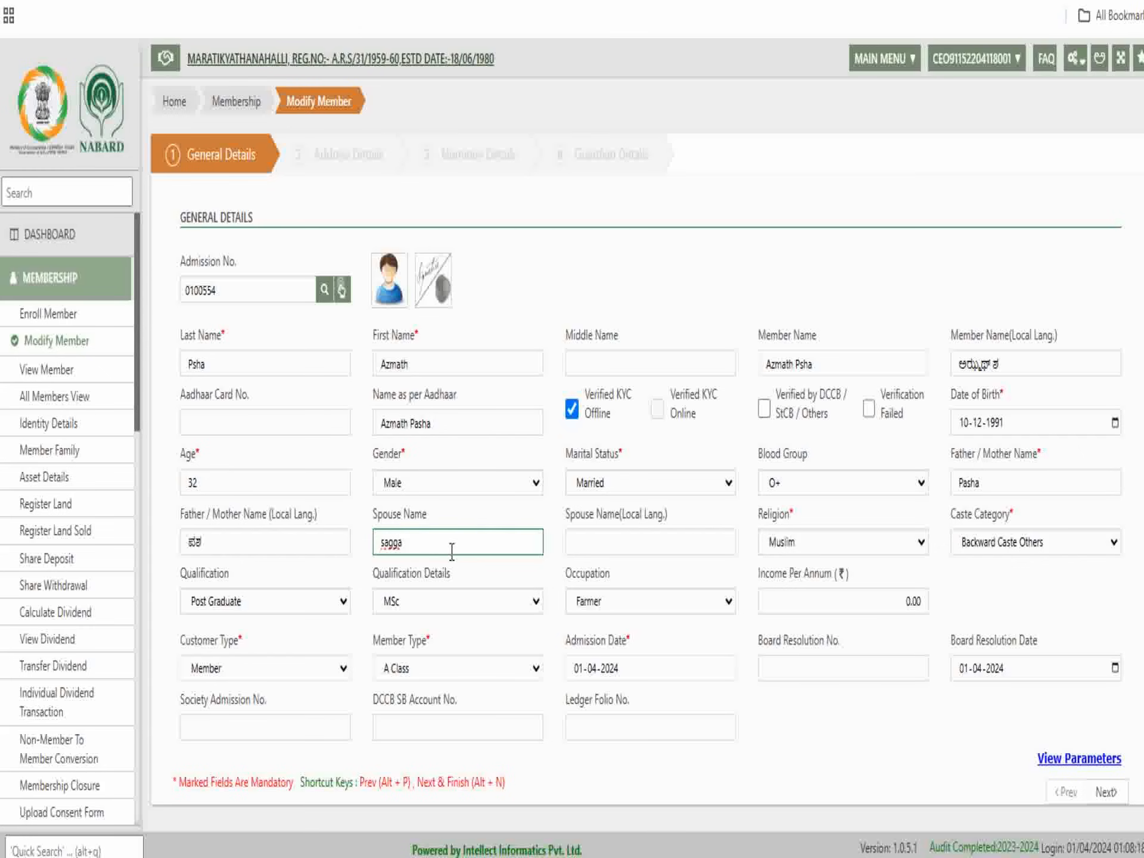
{"action": "left_click", "coordinate": [636, 590]}
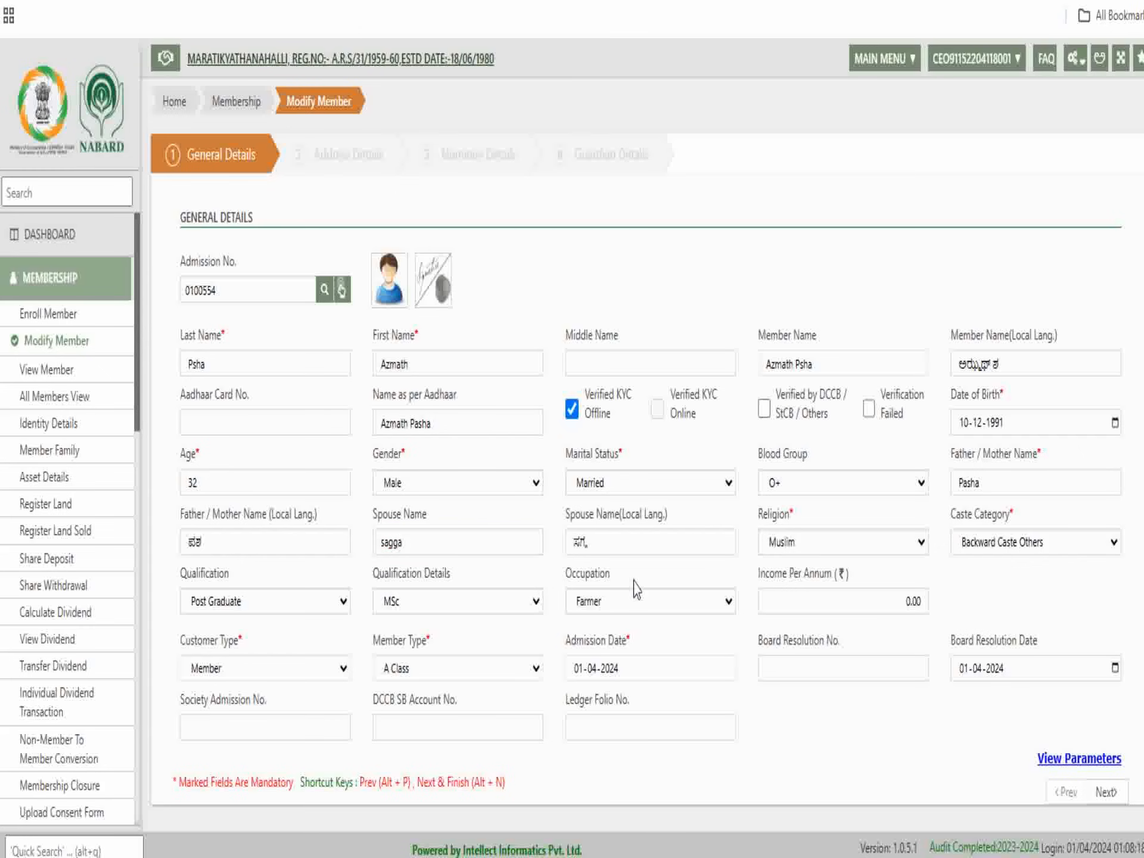
{"action": "left_click", "coordinate": [1106, 792]}
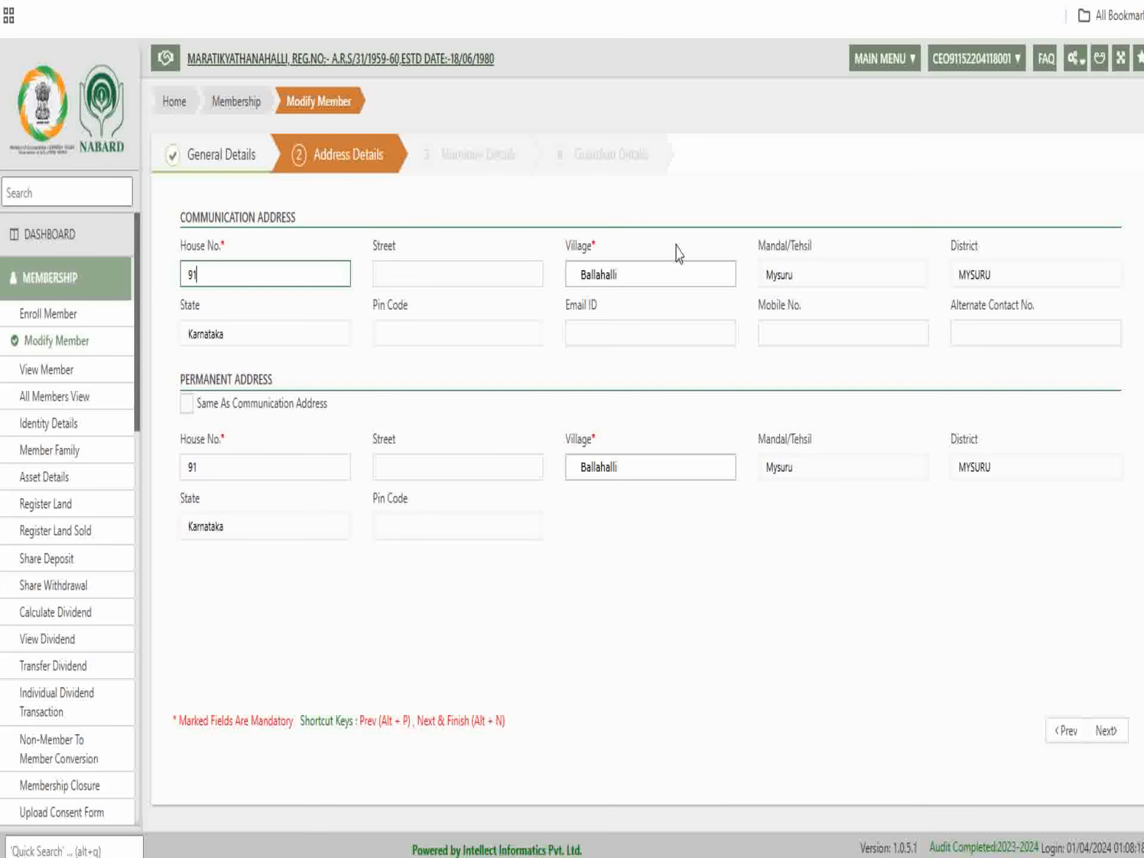
{"action": "left_click", "coordinate": [1105, 730]}
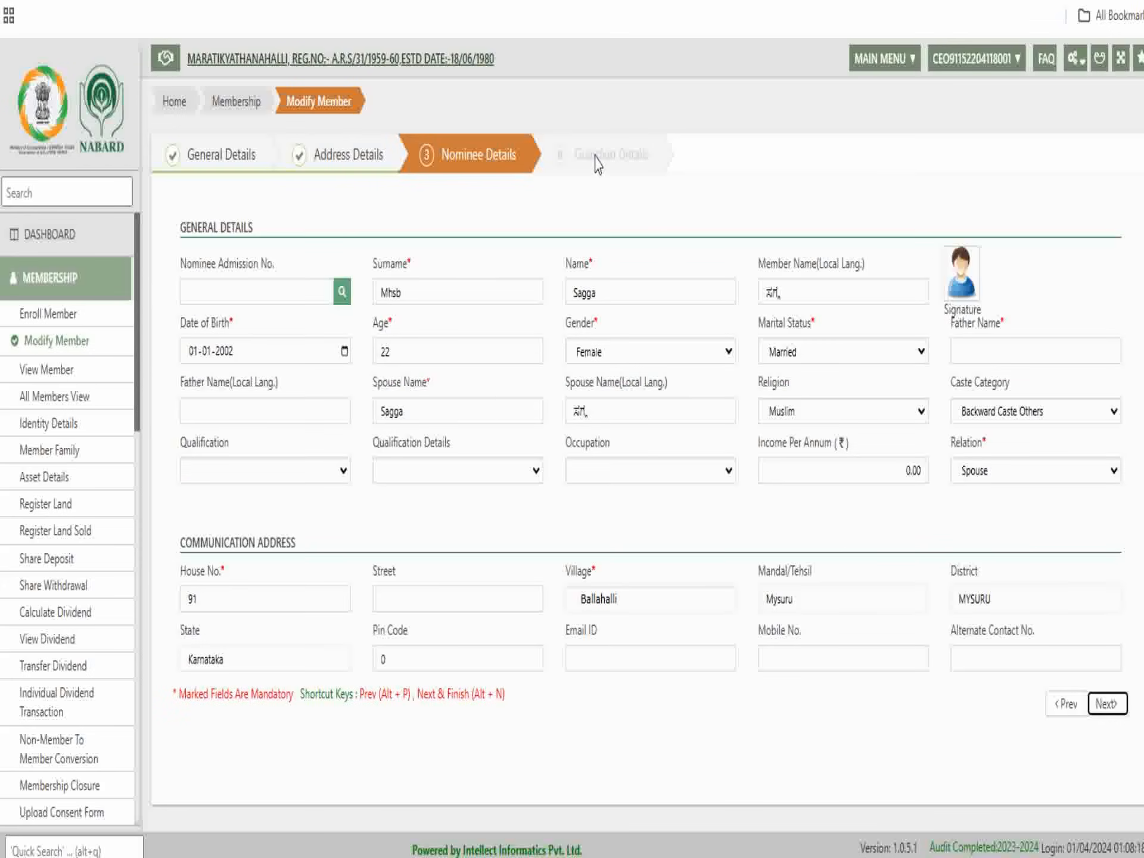
{"action": "left_click", "coordinate": [1105, 704]}
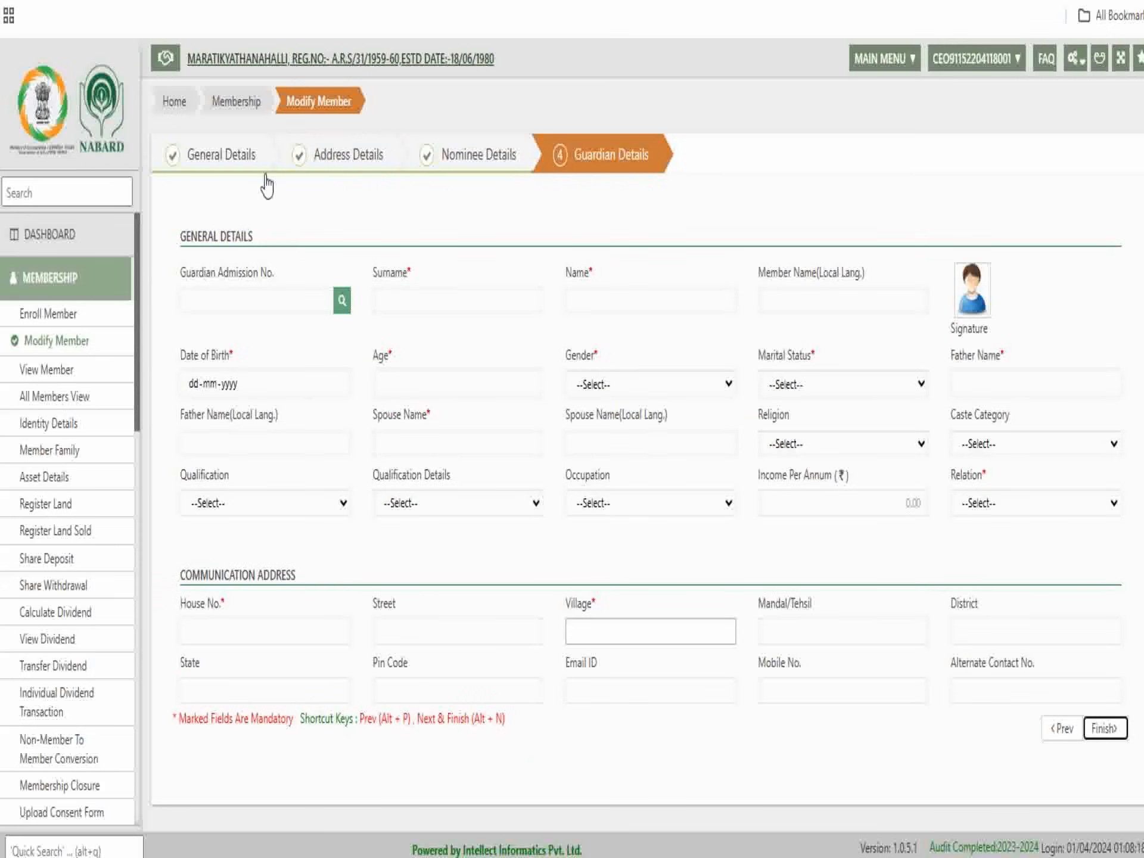
- Finish the member modification and generate the Aadhaar Consent Form, viewing it through to the second page
{"action": "left_click", "coordinate": [1102, 728]}
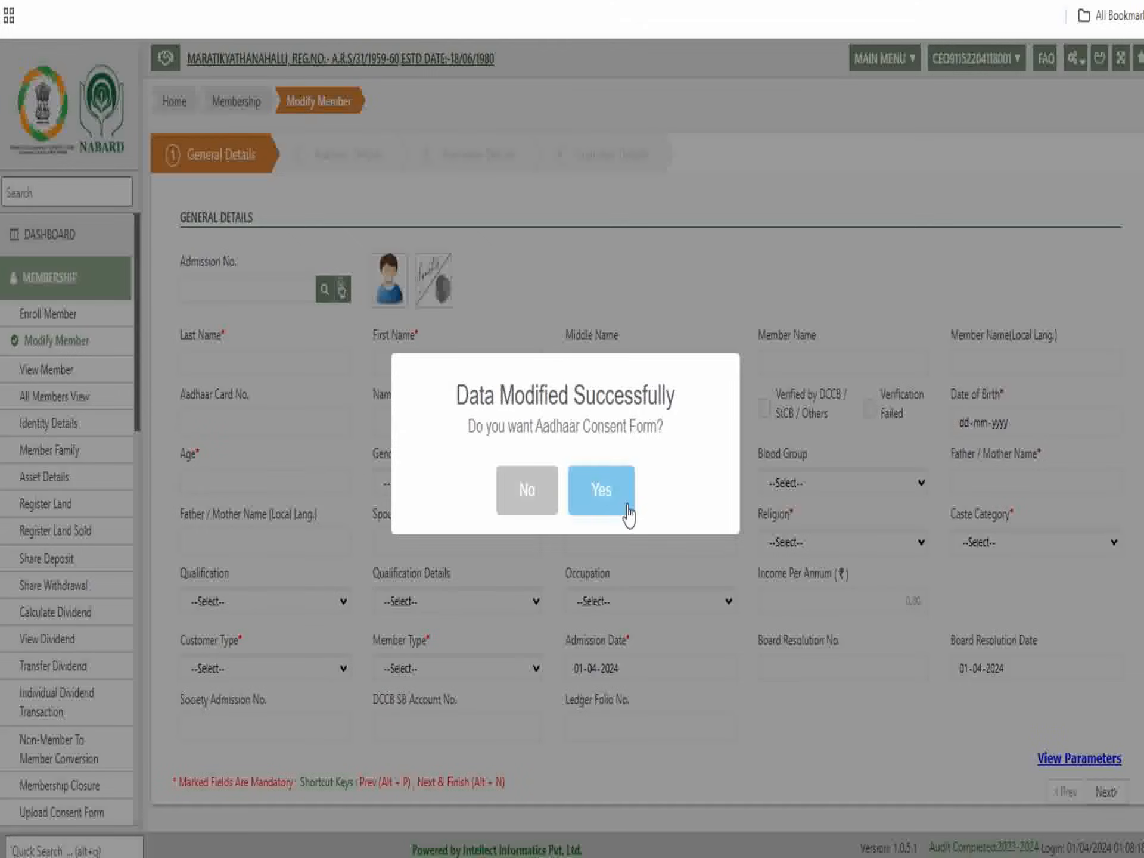
{"action": "left_click", "coordinate": [628, 512]}
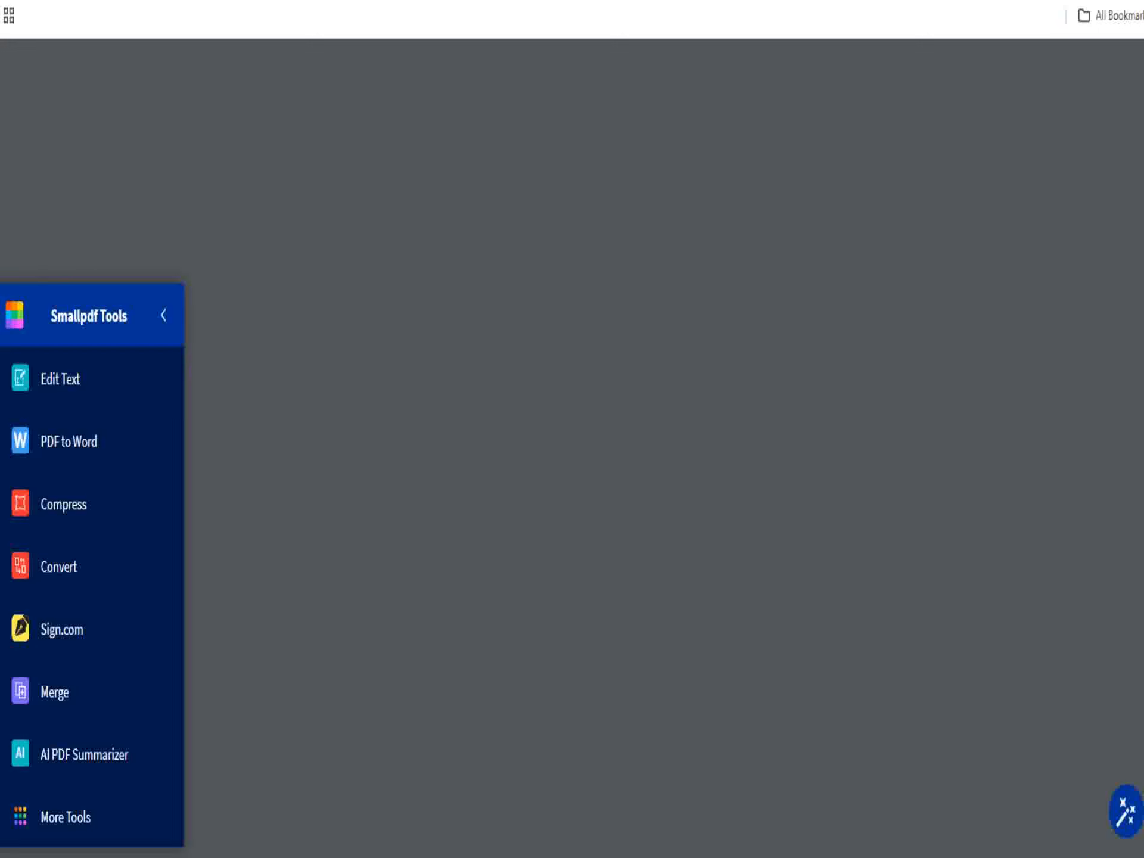
{"action": "scroll", "coordinate": [597, 501], "scroll_direction": "down", "scroll_amount": 20}
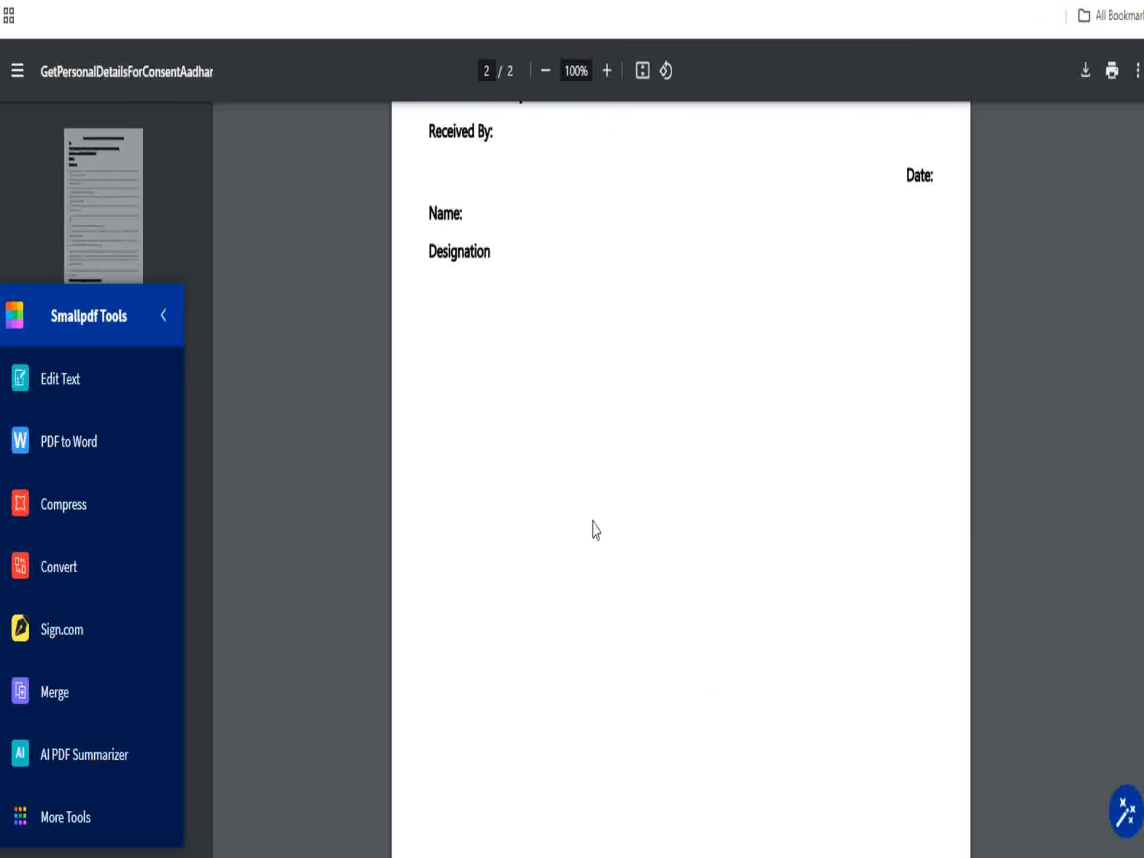
- Return from the Aadhaar Consent Form to the ERP and open the View Member page
{"action": "scroll", "coordinate": [581, 539], "scroll_direction": "up", "scroll_amount": 20}
{"action": "scroll", "coordinate": [579, 532], "scroll_direction": "up", "scroll_amount": 3}
{"action": "left_click", "coordinate": [450, 3]}
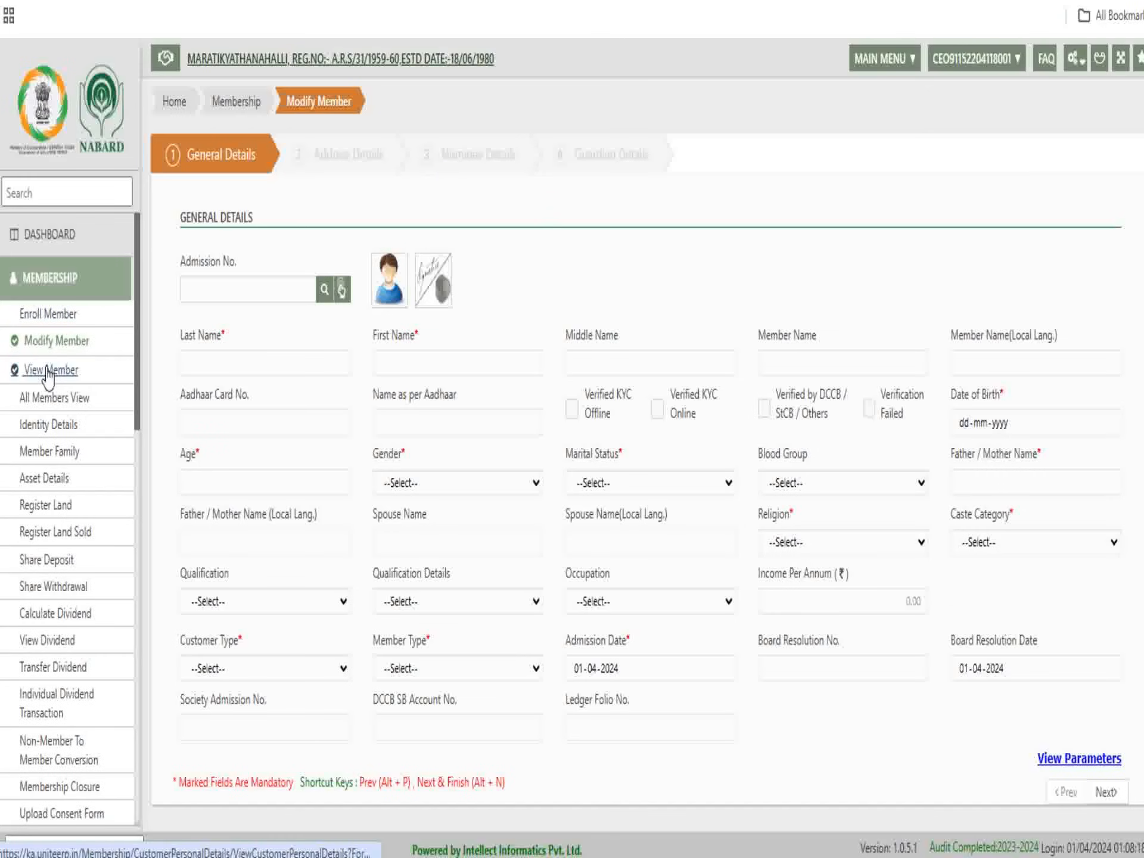
{"action": "left_click", "coordinate": [49, 372]}
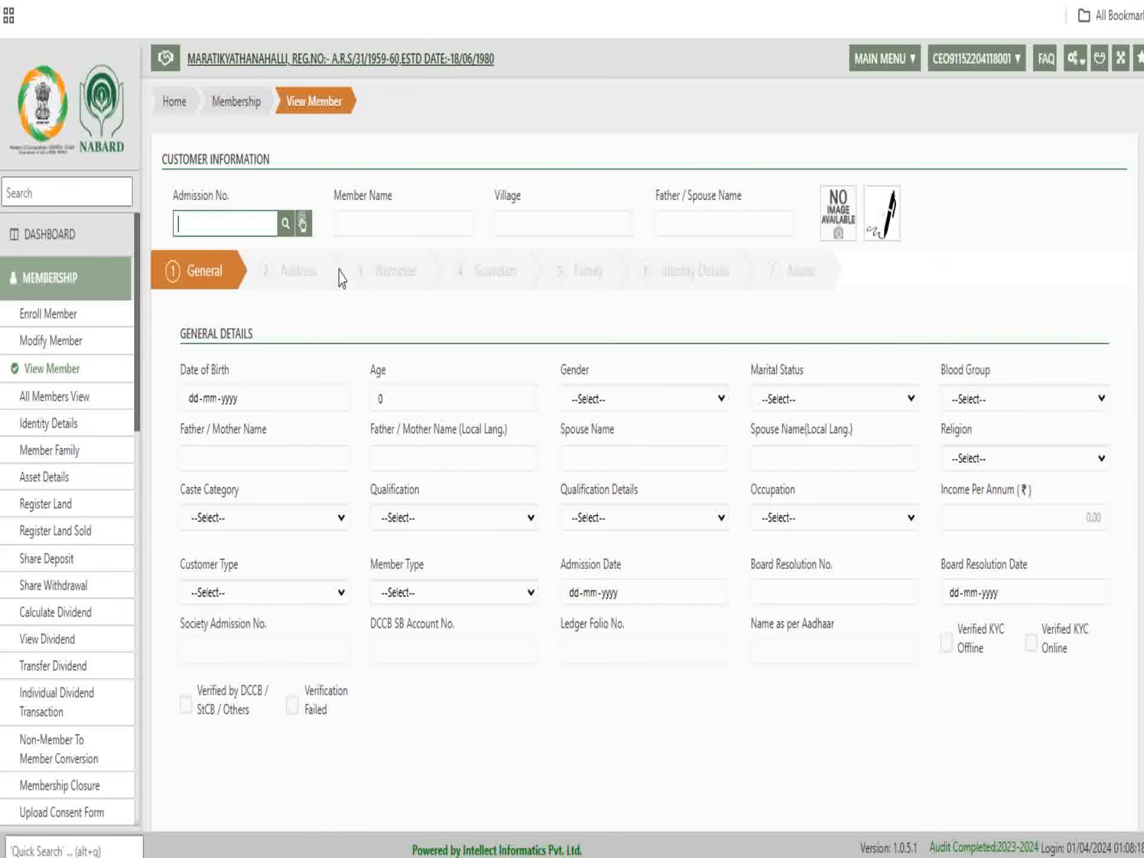
- Search for the customer by partial name in View Member and load the matching member's record
{"action": "left_click", "coordinate": [285, 224]}
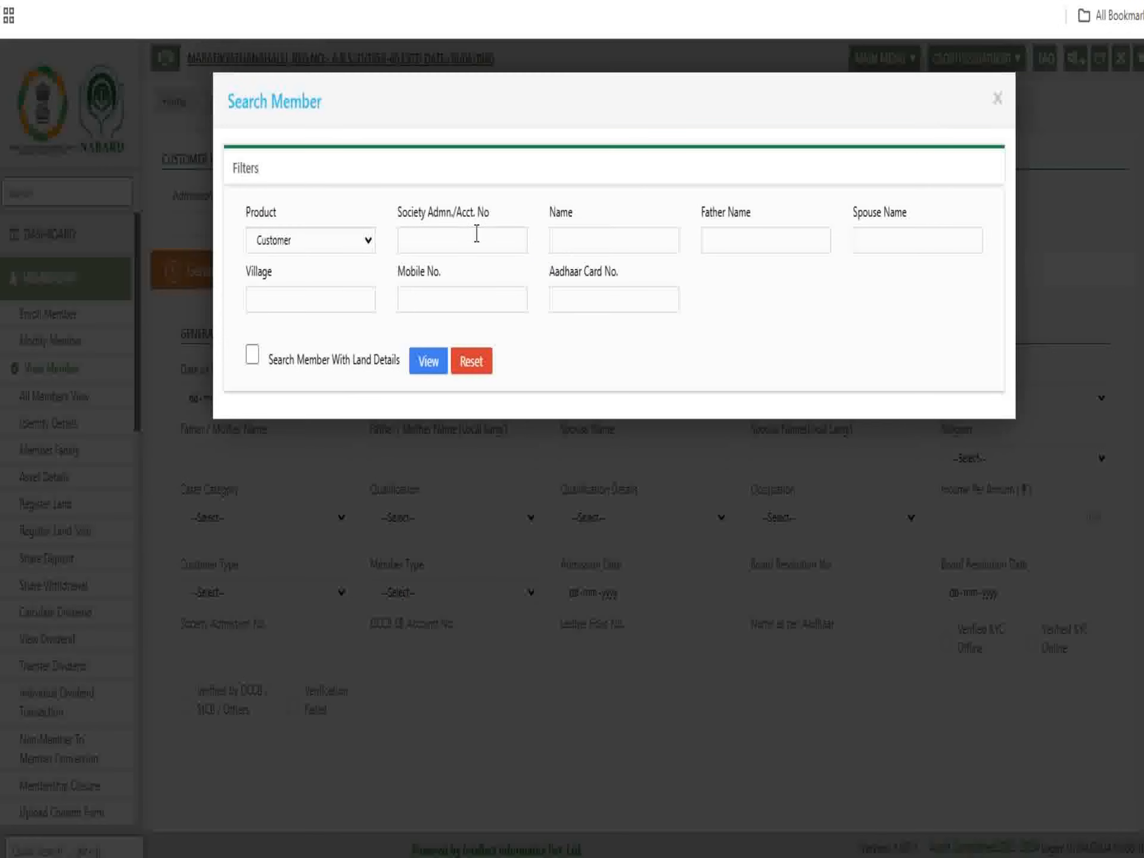
{"action": "type", "text": "az"}
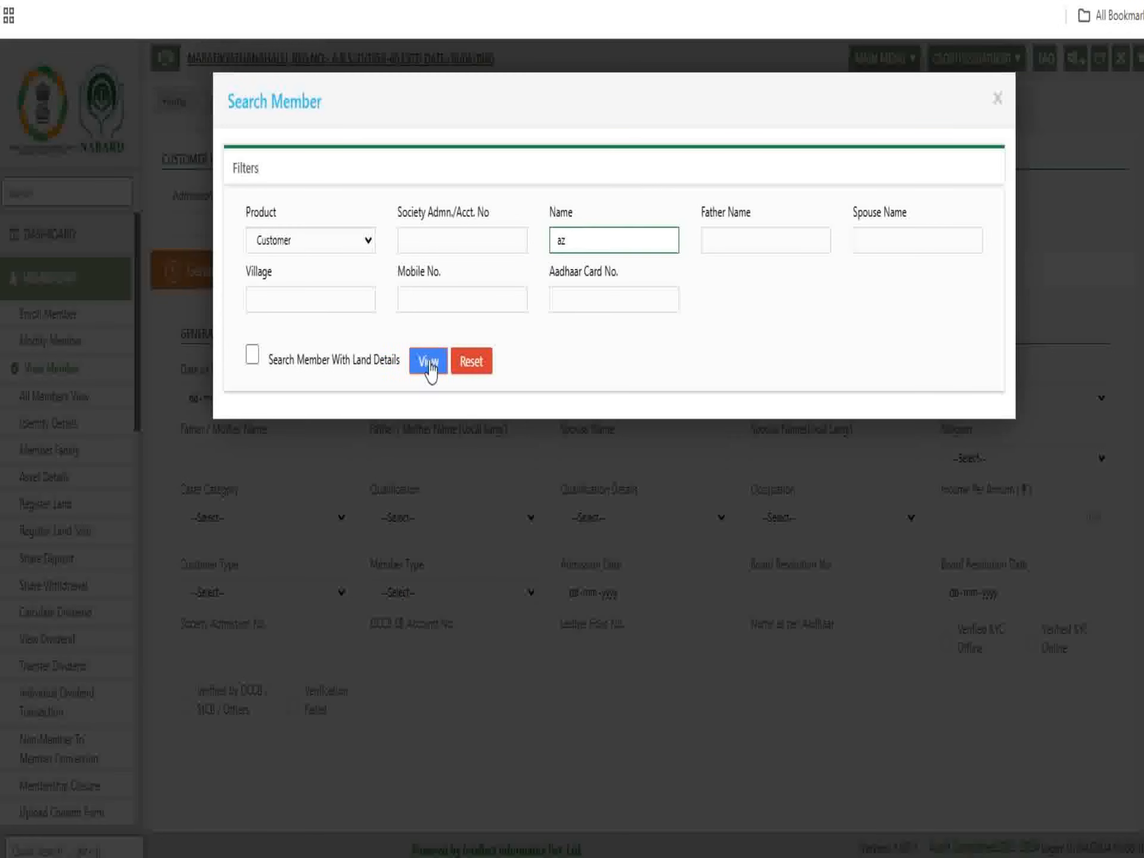
{"action": "left_click", "coordinate": [428, 361]}
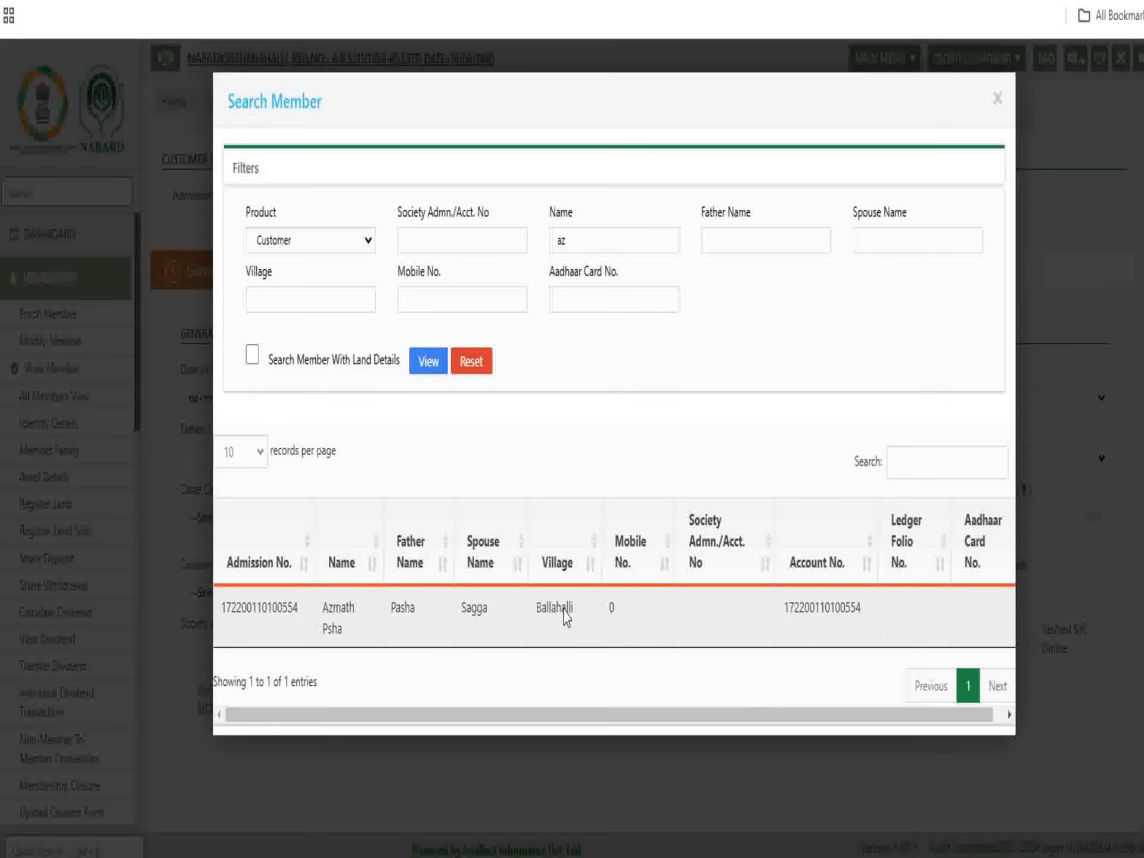
{"action": "left_click", "coordinate": [562, 613]}
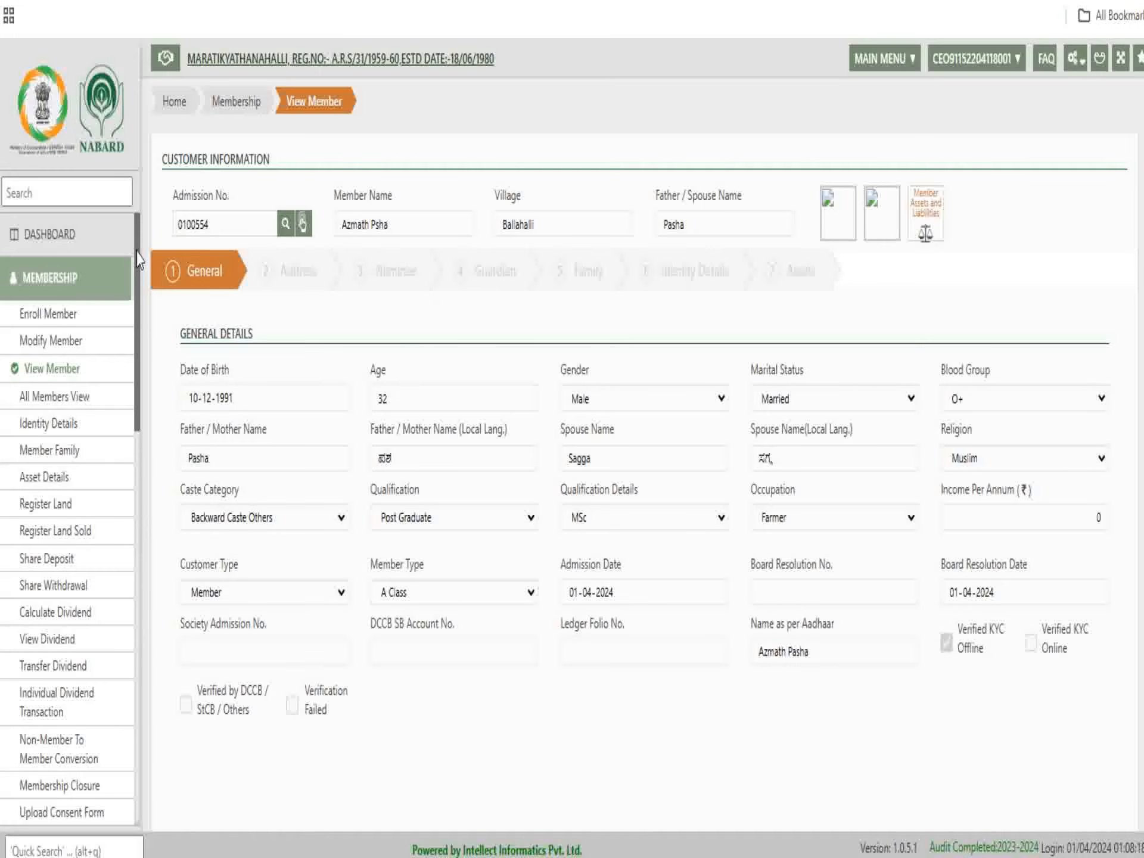
- Review the member's general details and advance through the Address and Nominee stages to Guardian
{"action": "scroll", "coordinate": [686, 516], "scroll_direction": "down", "scroll_amount": 2}
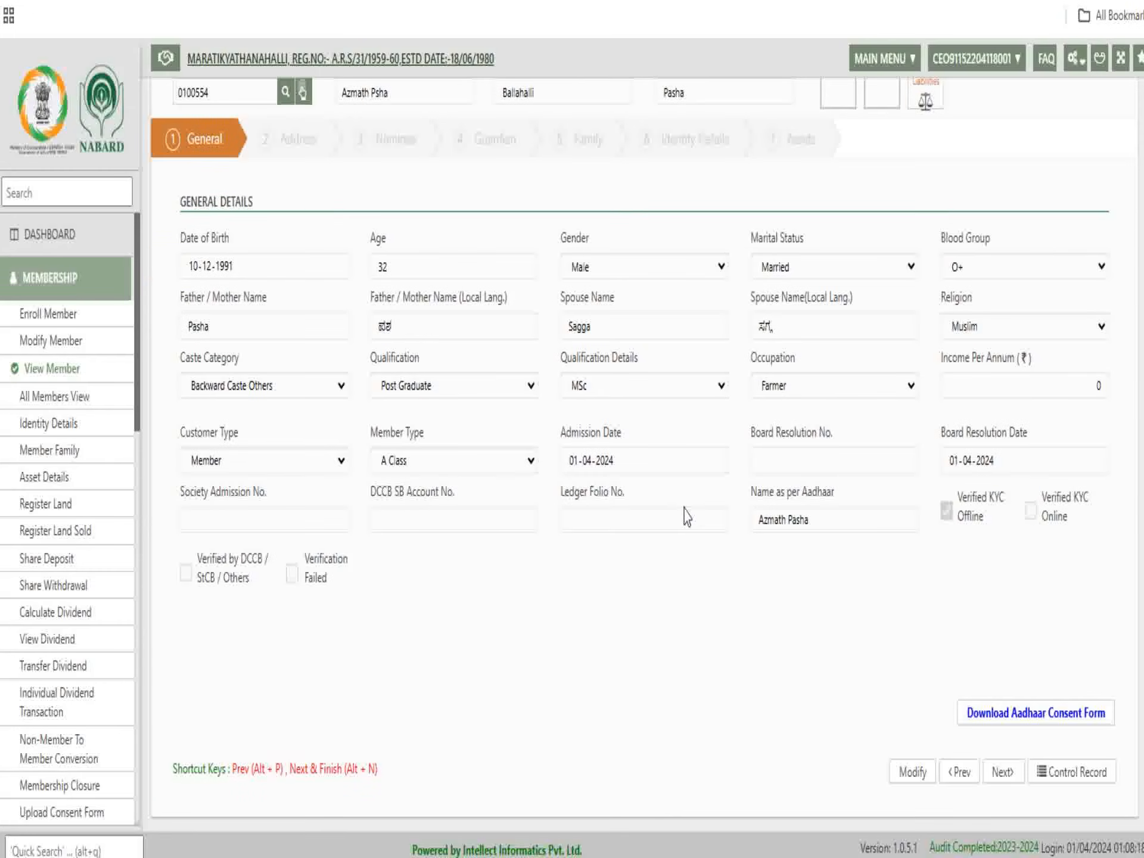
{"action": "scroll", "coordinate": [456, 512], "scroll_direction": "up", "scroll_amount": 2}
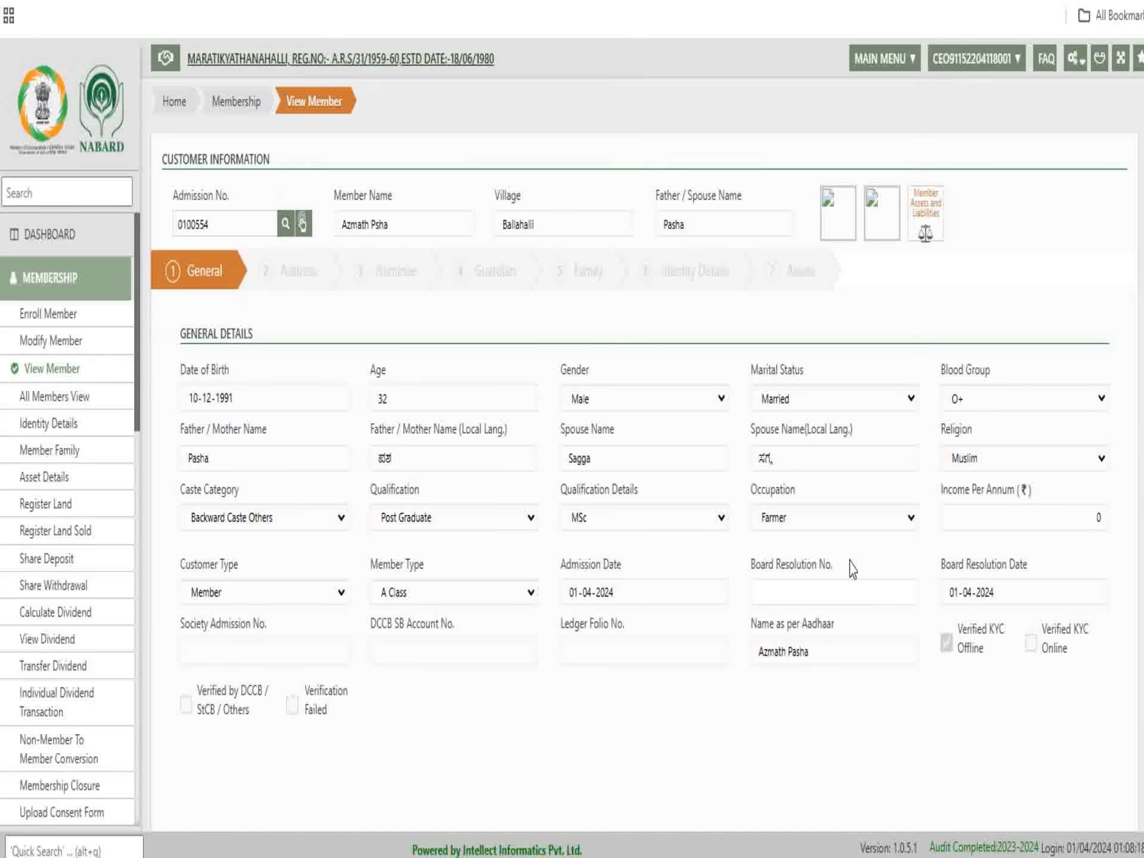
{"action": "scroll", "coordinate": [894, 560], "scroll_direction": "down", "scroll_amount": 2}
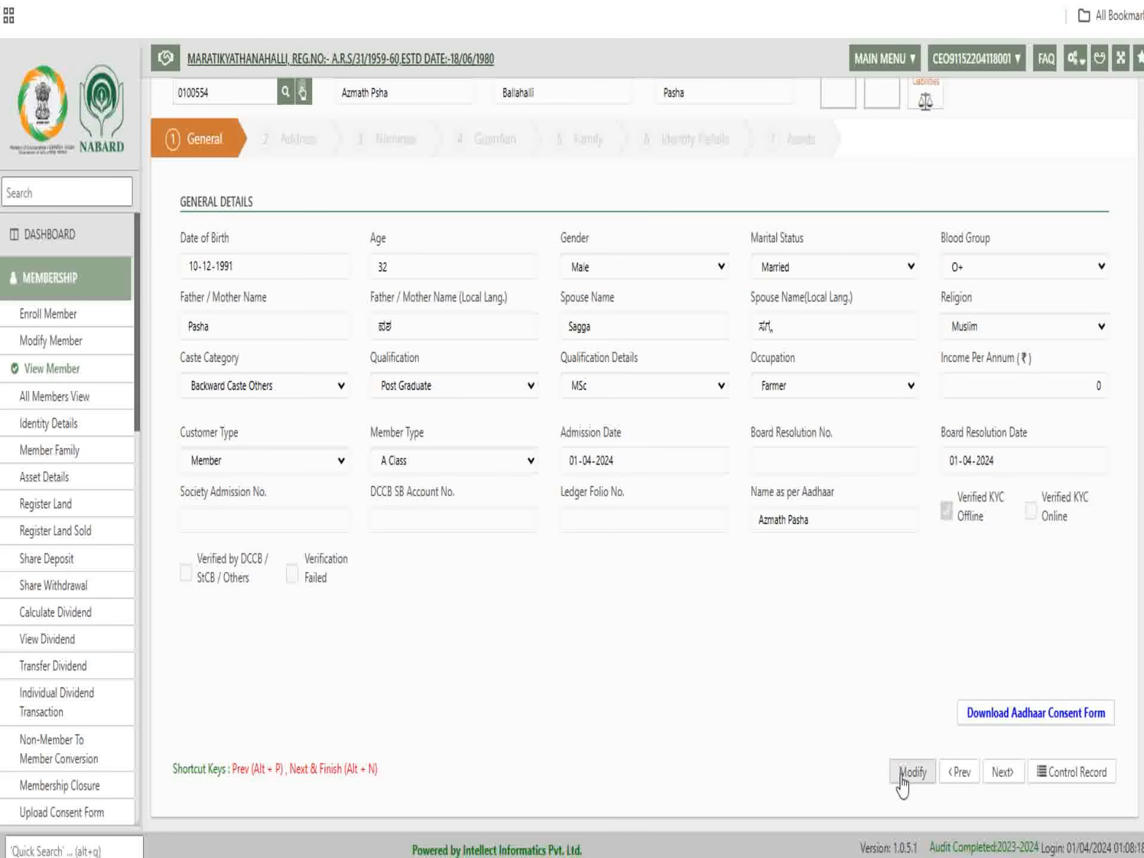
{"action": "left_click", "coordinate": [1006, 771]}
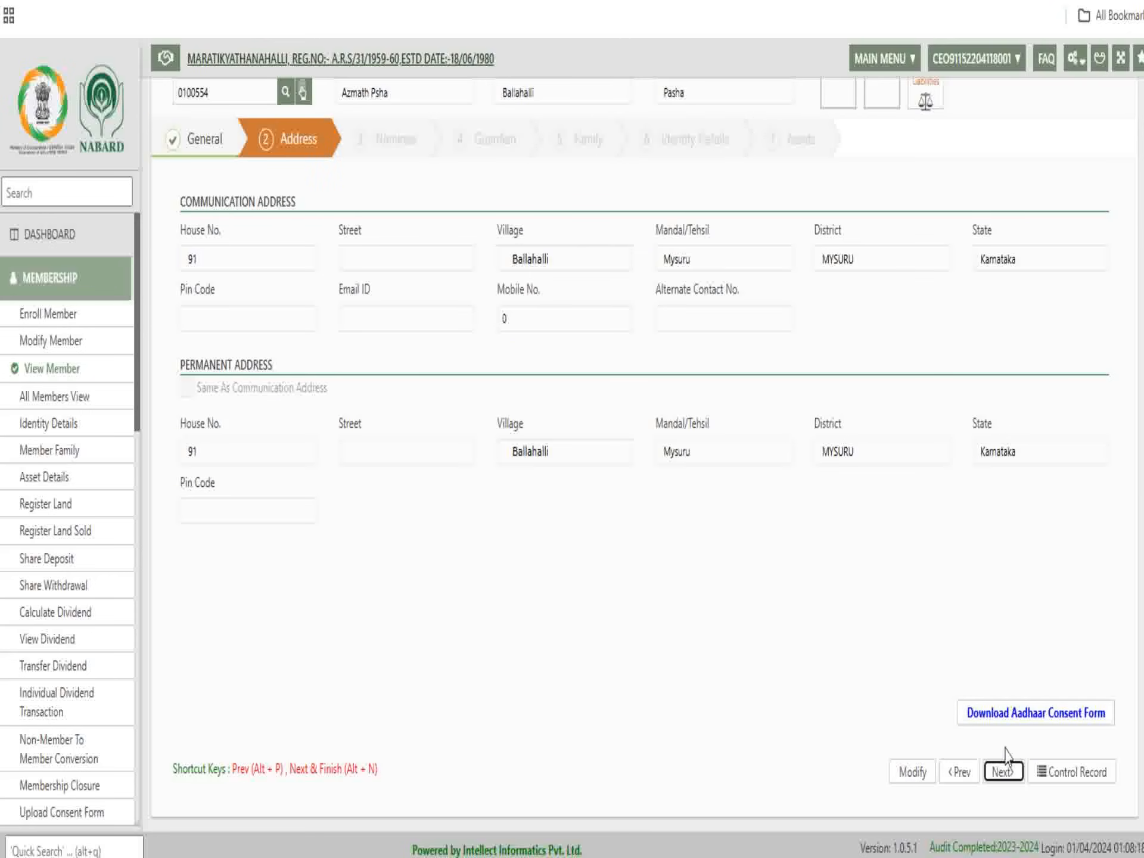
{"action": "left_click", "coordinate": [1003, 770]}
{"action": "left_click", "coordinate": [1003, 771]}
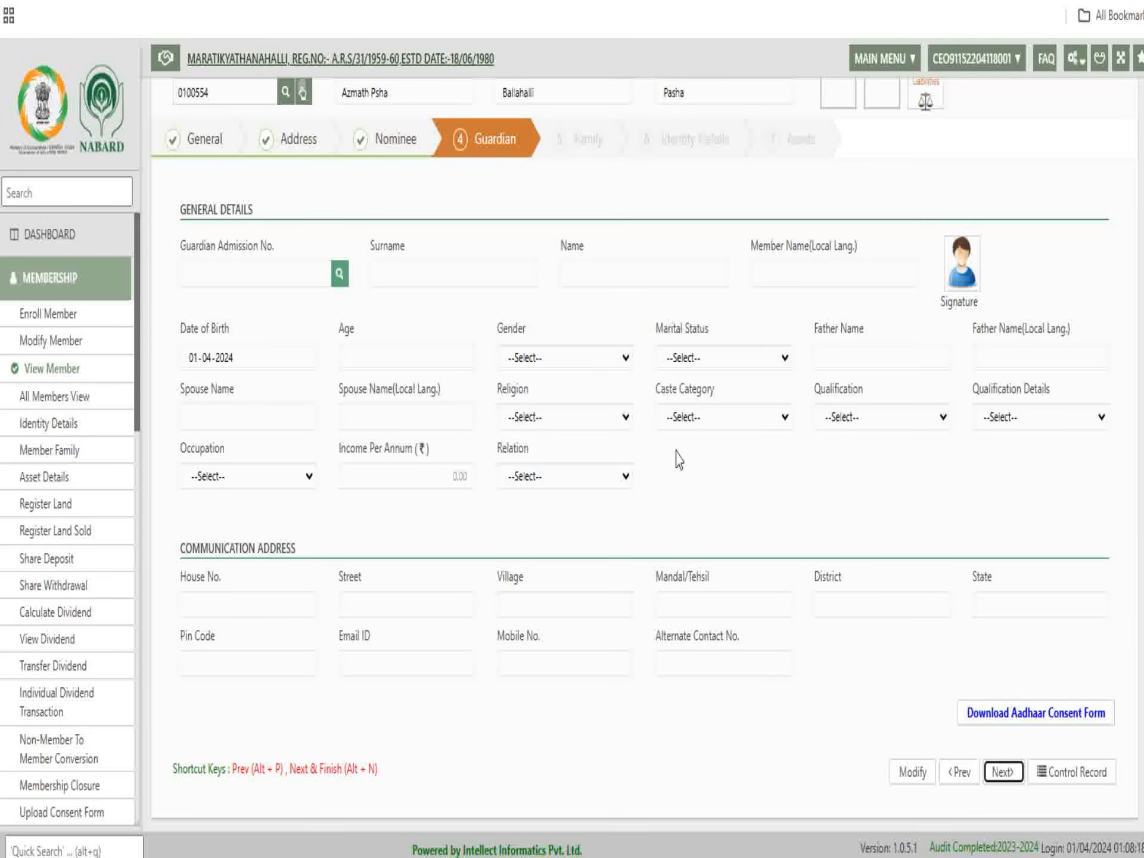
- List all members of the HO branch in All Members View, look through the list, and open Identity Details
{"action": "left_click", "coordinate": [50, 397]}
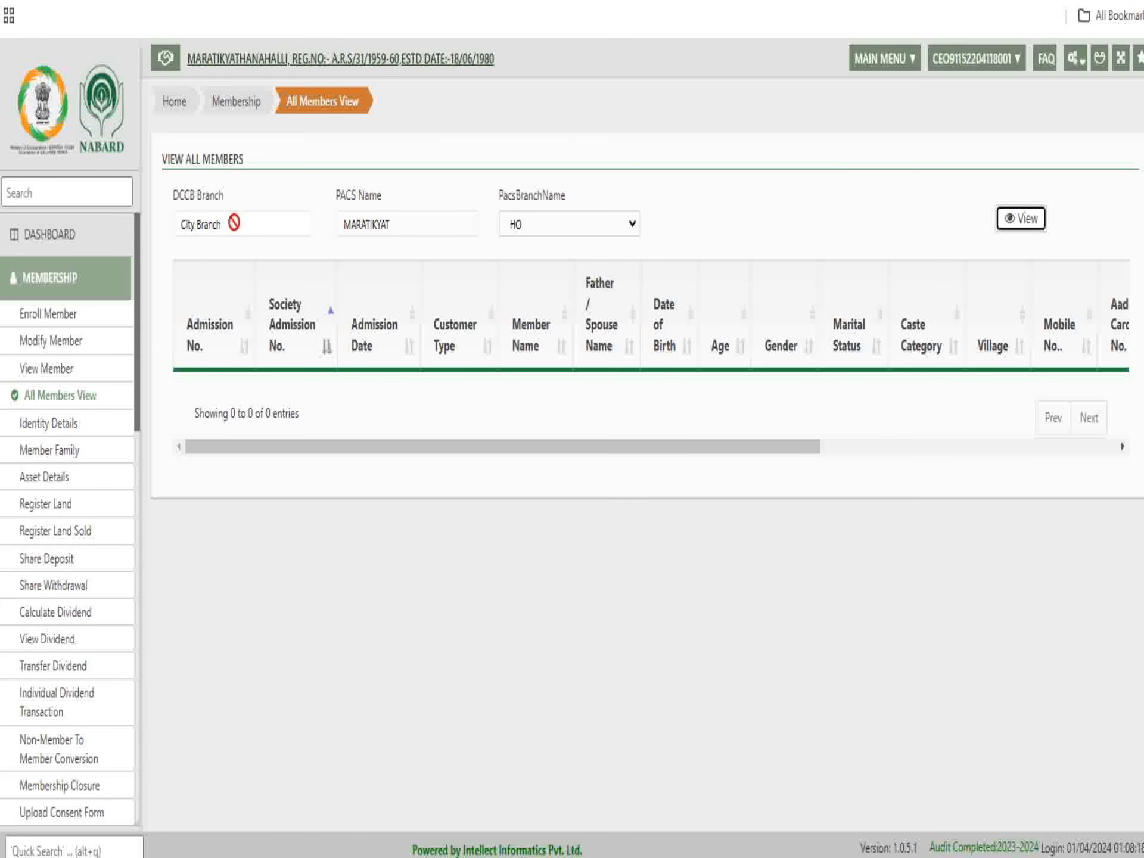
{"action": "left_click", "coordinate": [1025, 220]}
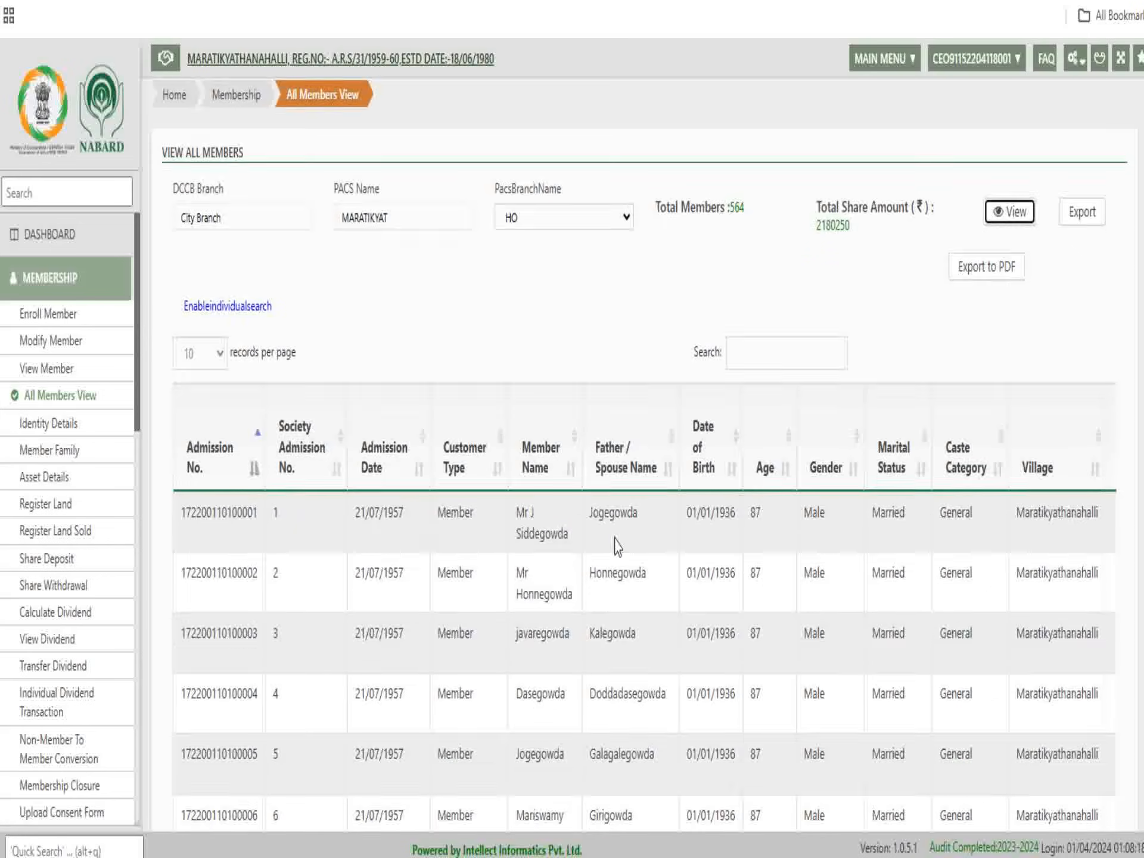
{"action": "scroll", "coordinate": [617, 545], "scroll_direction": "down", "scroll_amount": 5}
{"action": "scroll", "coordinate": [661, 533], "scroll_direction": "up", "scroll_amount": 5}
{"action": "scroll", "coordinate": [664, 533], "scroll_direction": "down", "scroll_amount": 5}
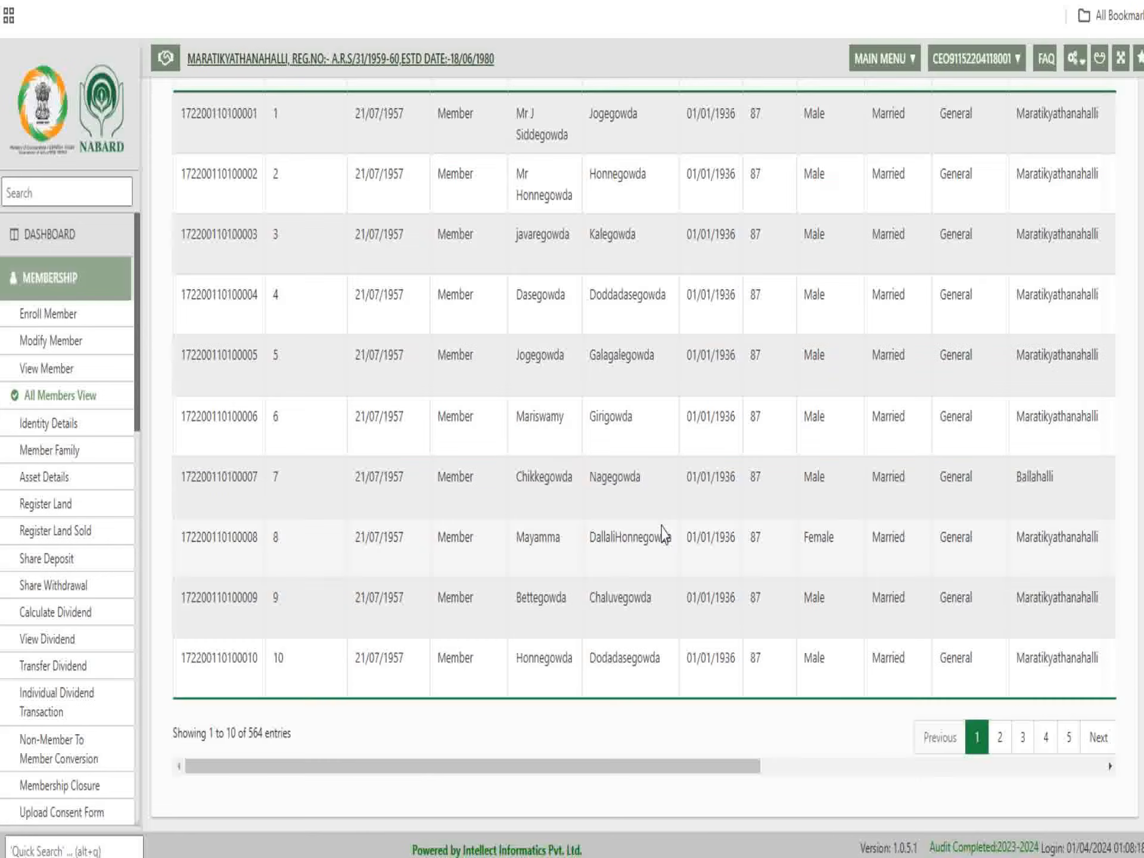
{"action": "scroll", "coordinate": [662, 533], "scroll_direction": "up", "scroll_amount": 5}
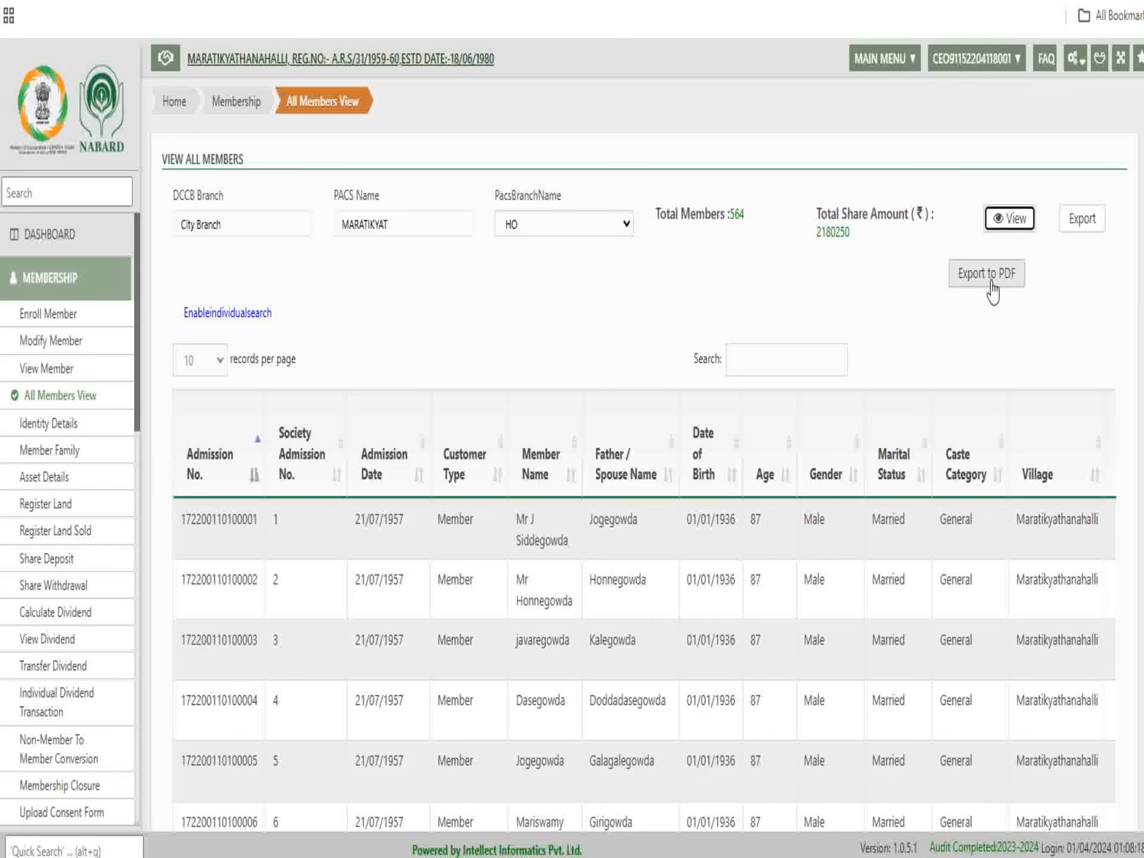
{"action": "left_click", "coordinate": [44, 423]}
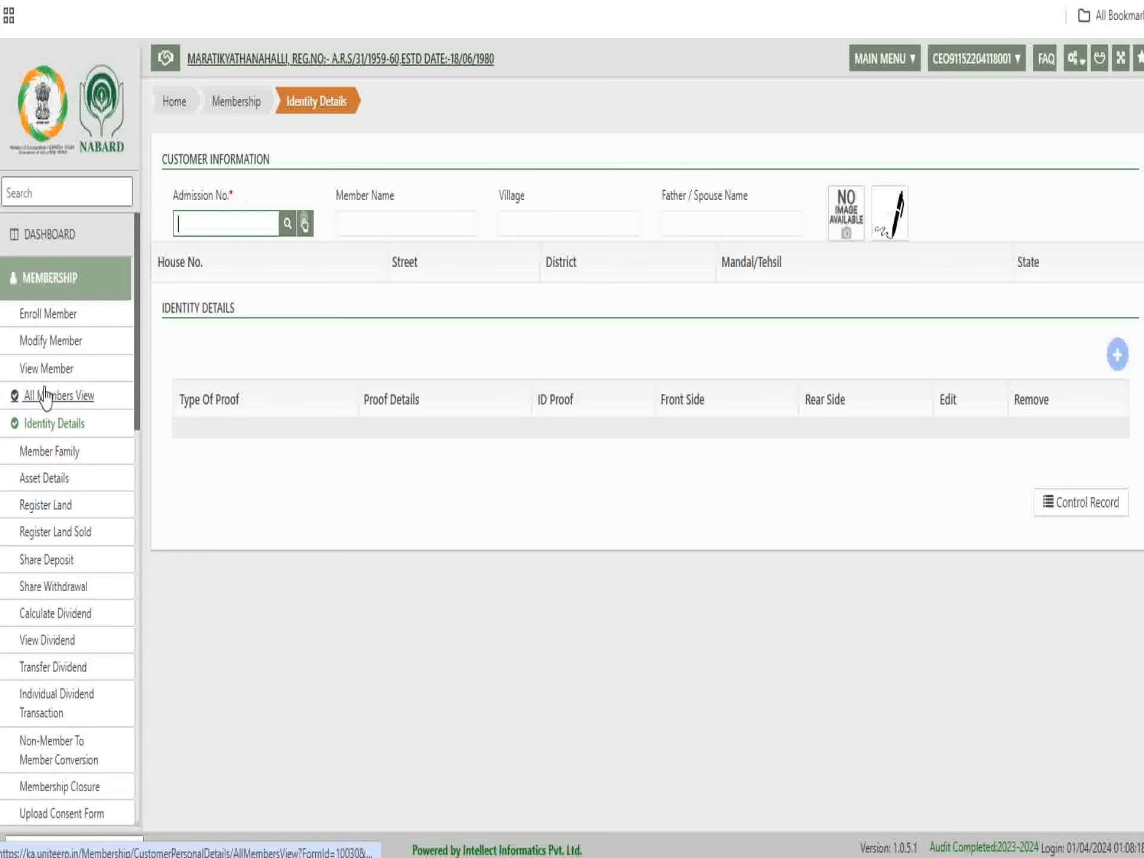
- Open Enroll Member, try the Nominal Member customer type, and set the customer type to Member
{"action": "left_click", "coordinate": [40, 225]}
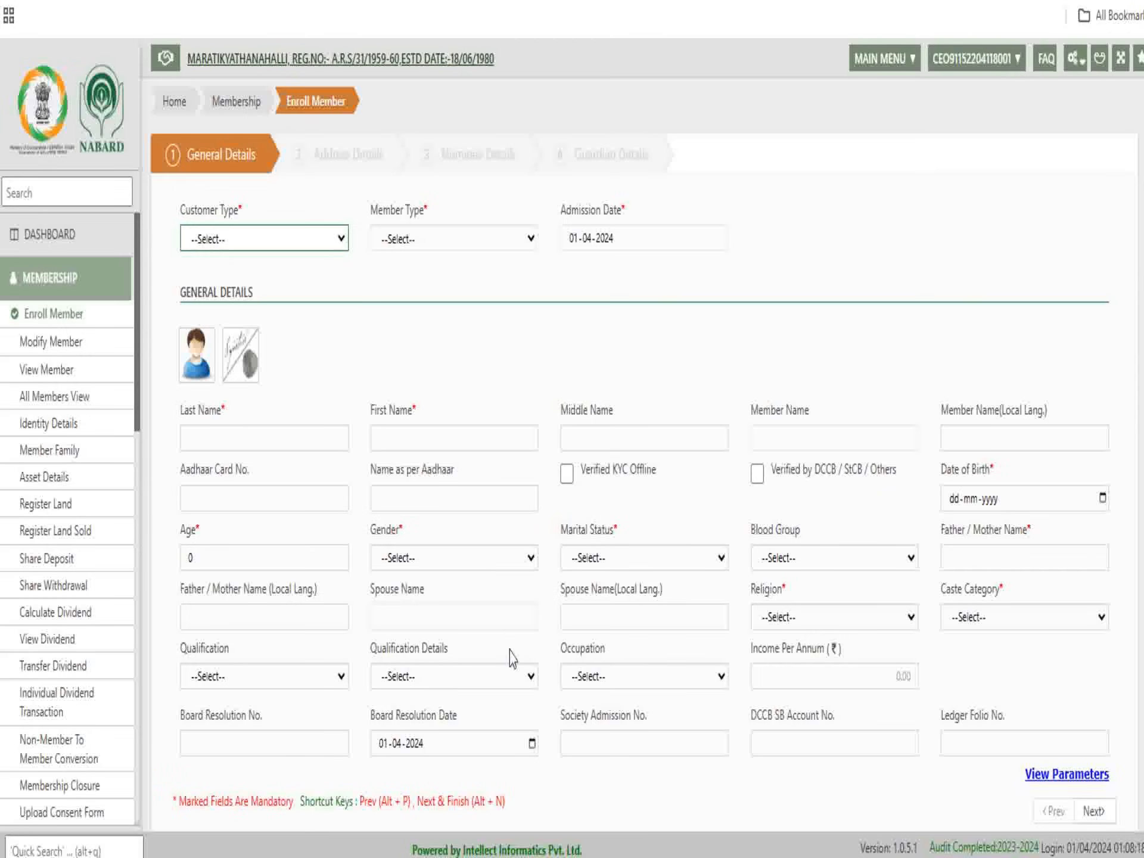
{"action": "left_click", "coordinate": [246, 245]}
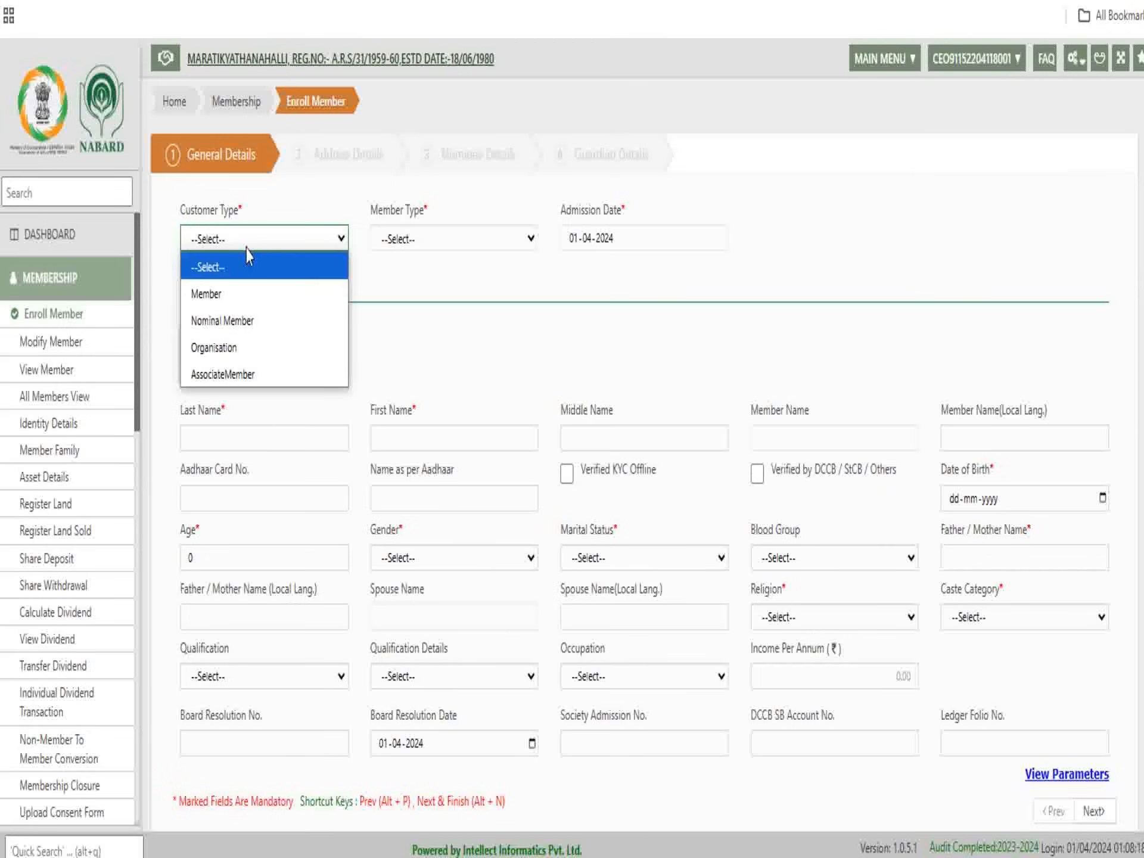
{"action": "left_click", "coordinate": [216, 319]}
{"action": "left_click", "coordinate": [452, 238]}
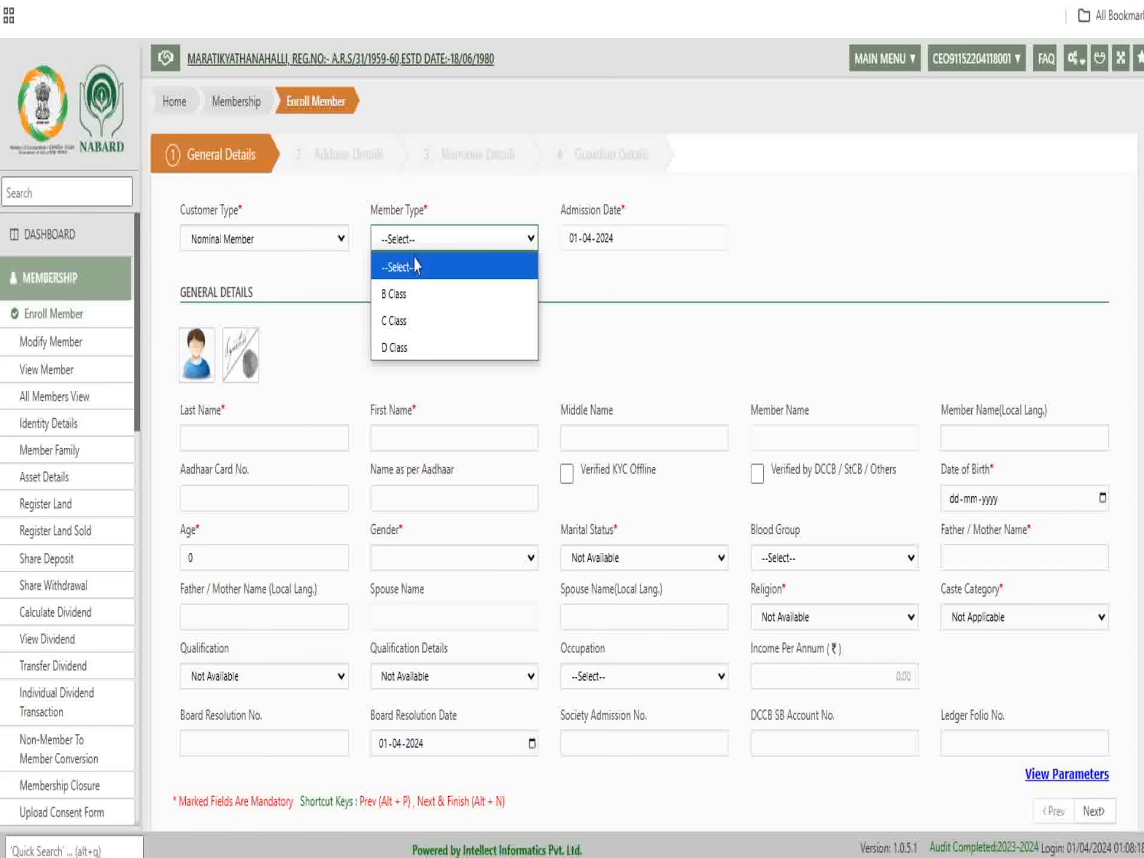
{"action": "left_click", "coordinate": [326, 248]}
{"action": "left_click", "coordinate": [248, 291]}
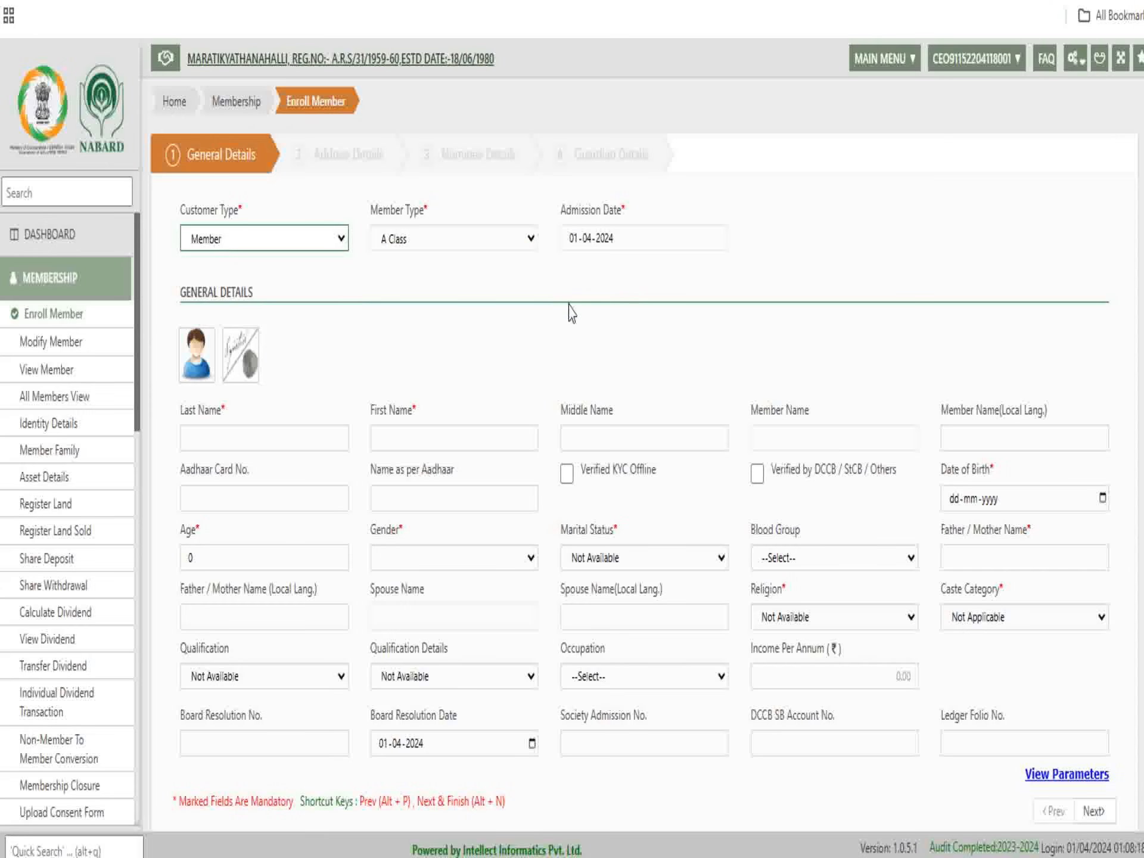
{"action": "left_click", "coordinate": [391, 317]}
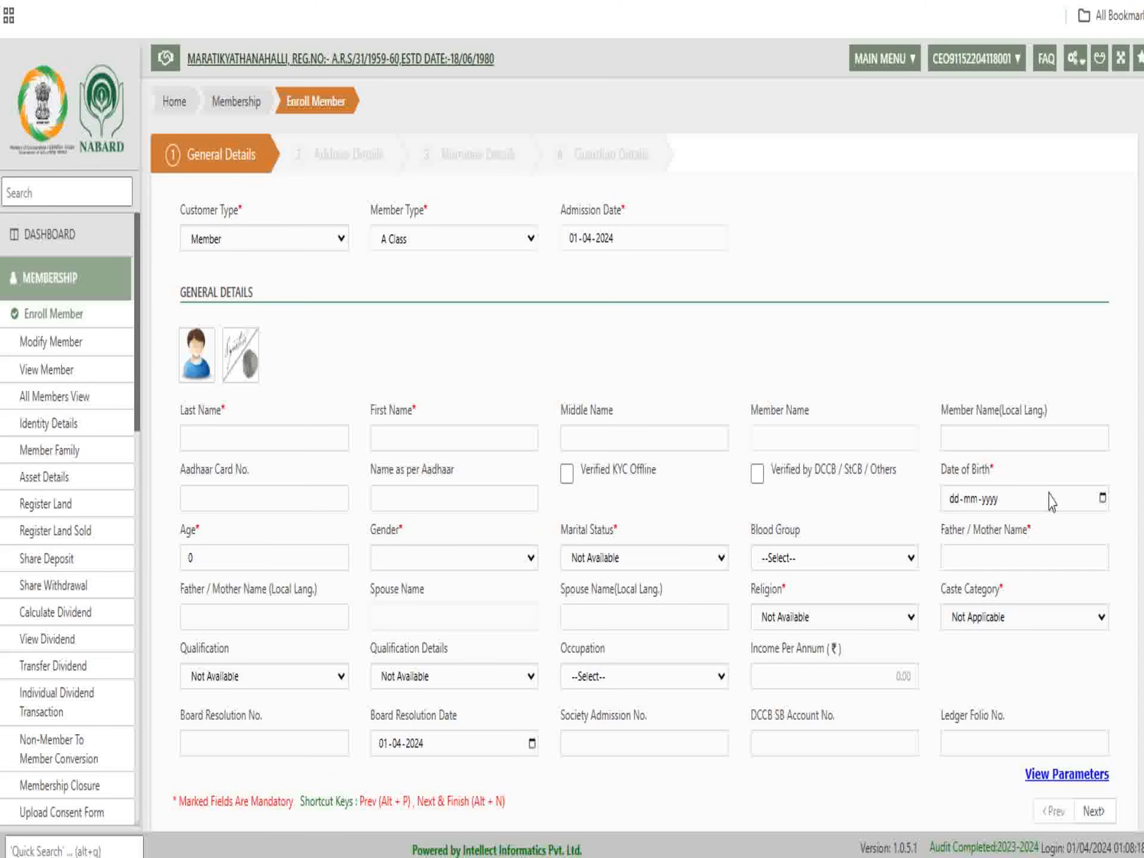
- Look at the upload dialogs for the member's photo and signature, declining webcam capture and choosing no file
{"action": "left_click", "coordinate": [205, 366]}
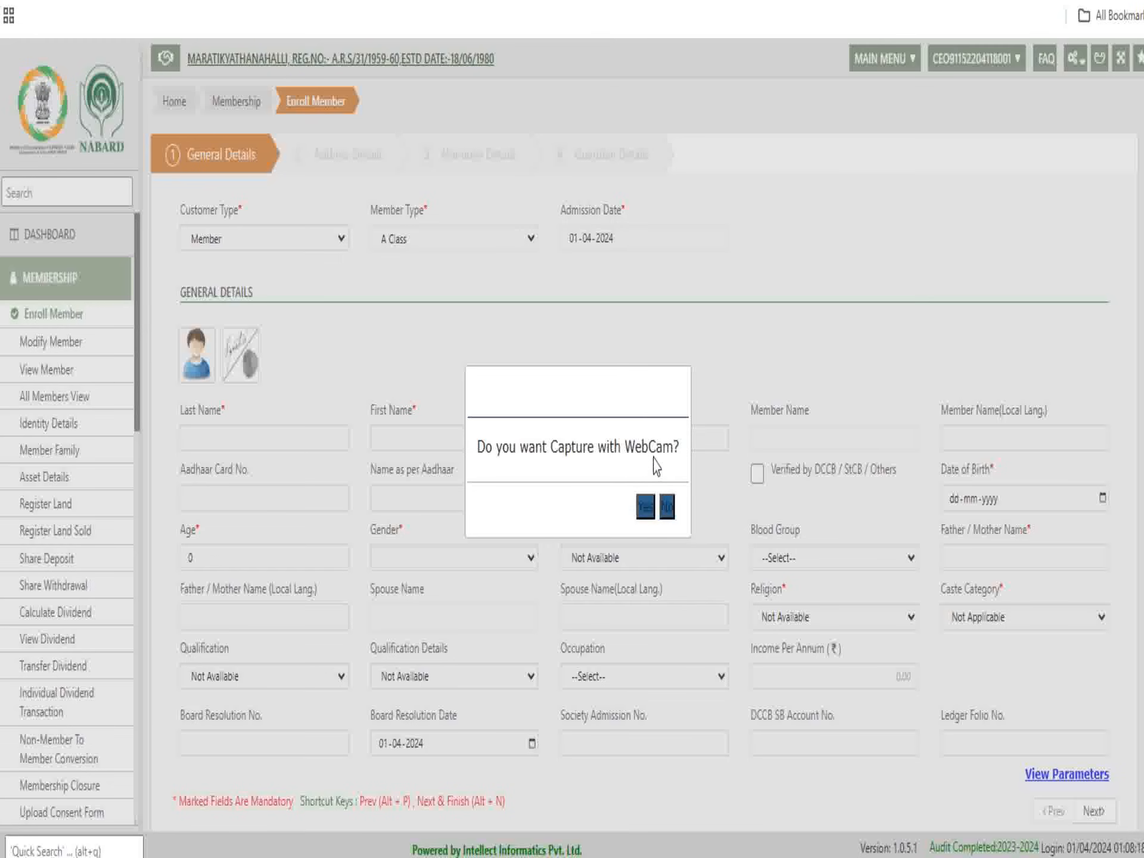
{"action": "left_click", "coordinate": [666, 507]}
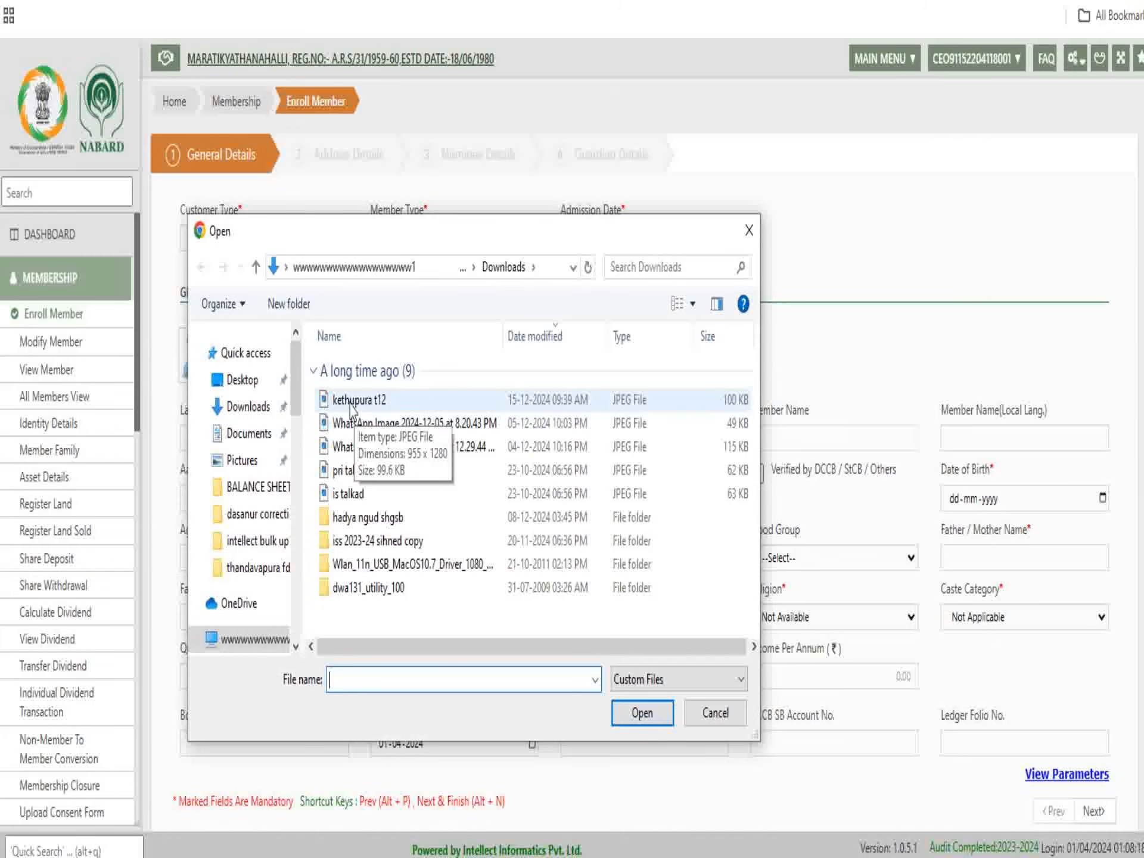
{"action": "left_click", "coordinate": [748, 230]}
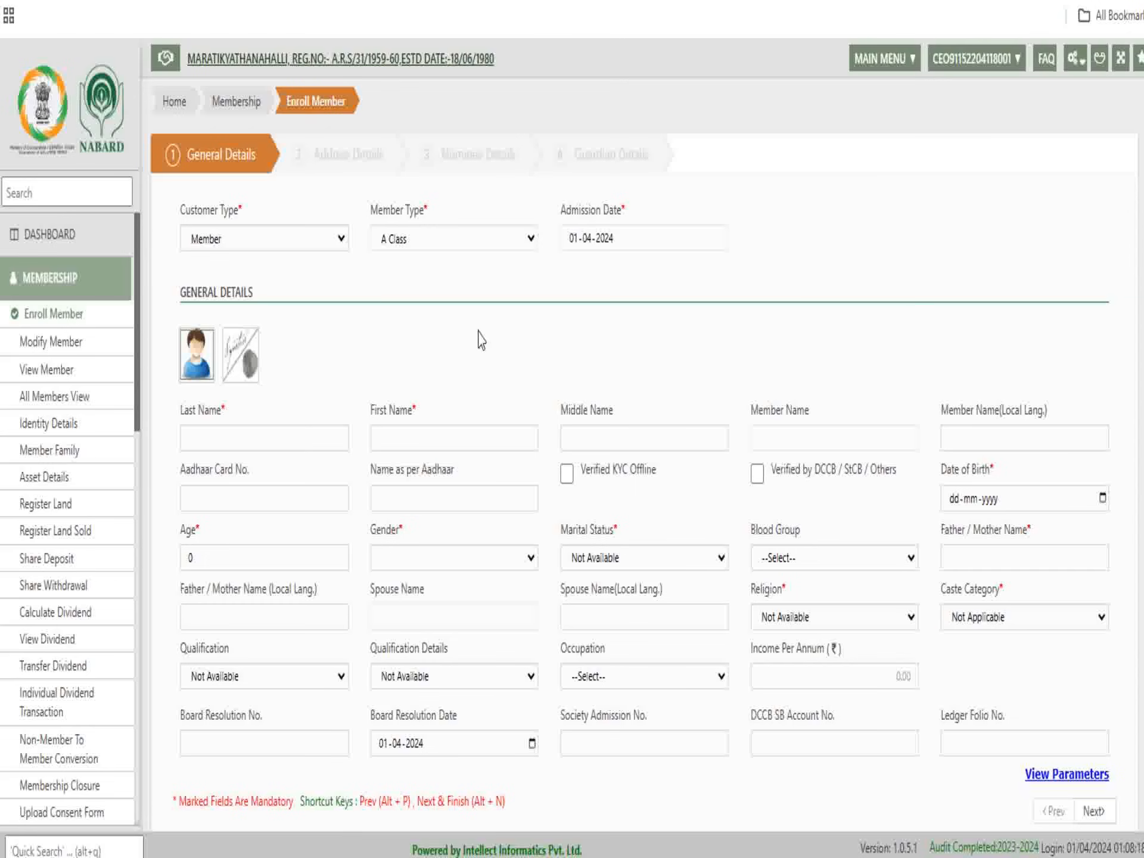
{"action": "left_click", "coordinate": [240, 354]}
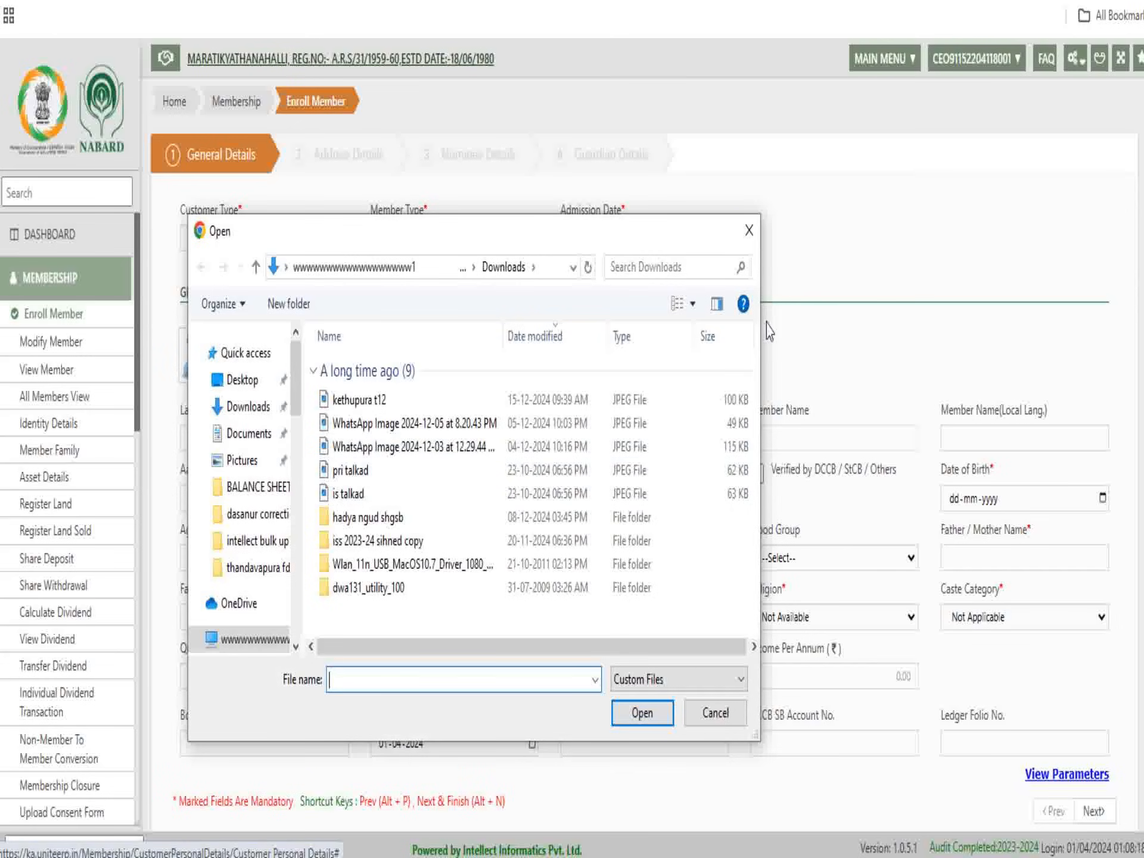
{"action": "left_click", "coordinate": [748, 230]}
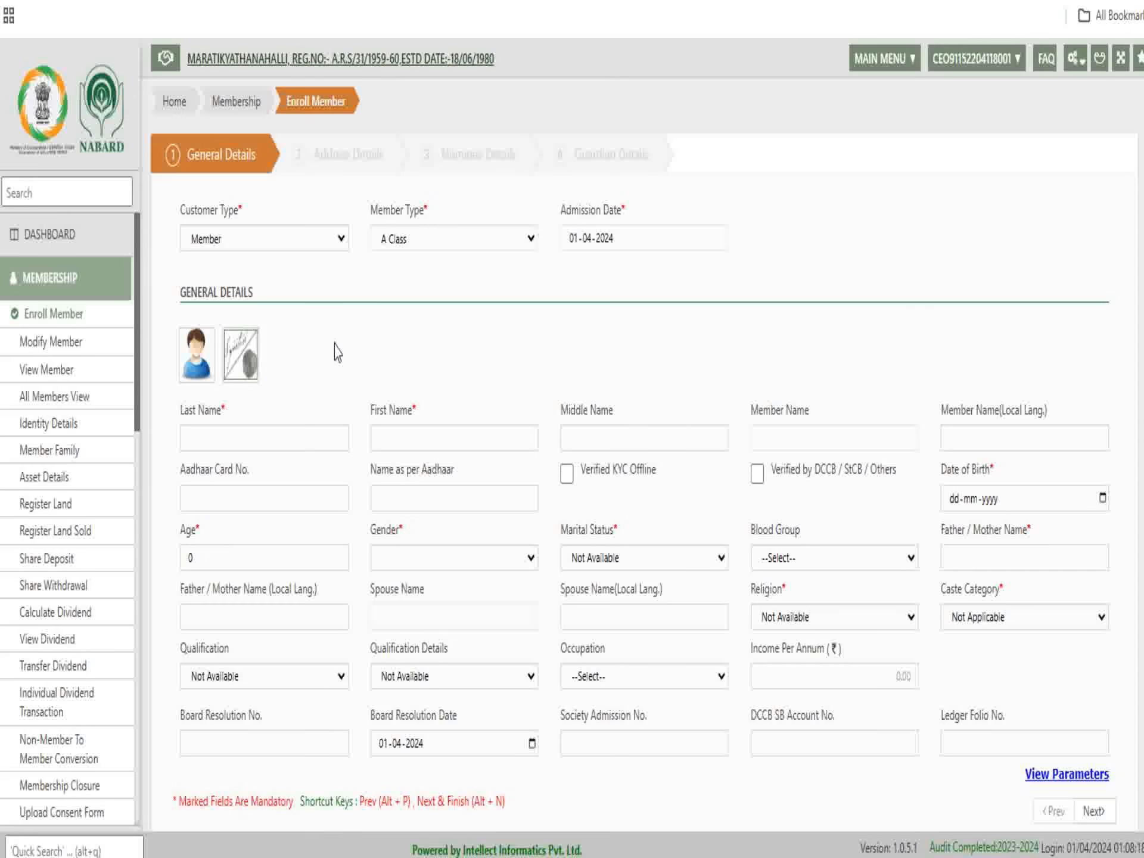
- Enter the new member's names and personal details, with Verified KYC Offline ticked, gender Male, marital status Married and blood group O+
{"action": "left_click", "coordinate": [244, 435]}
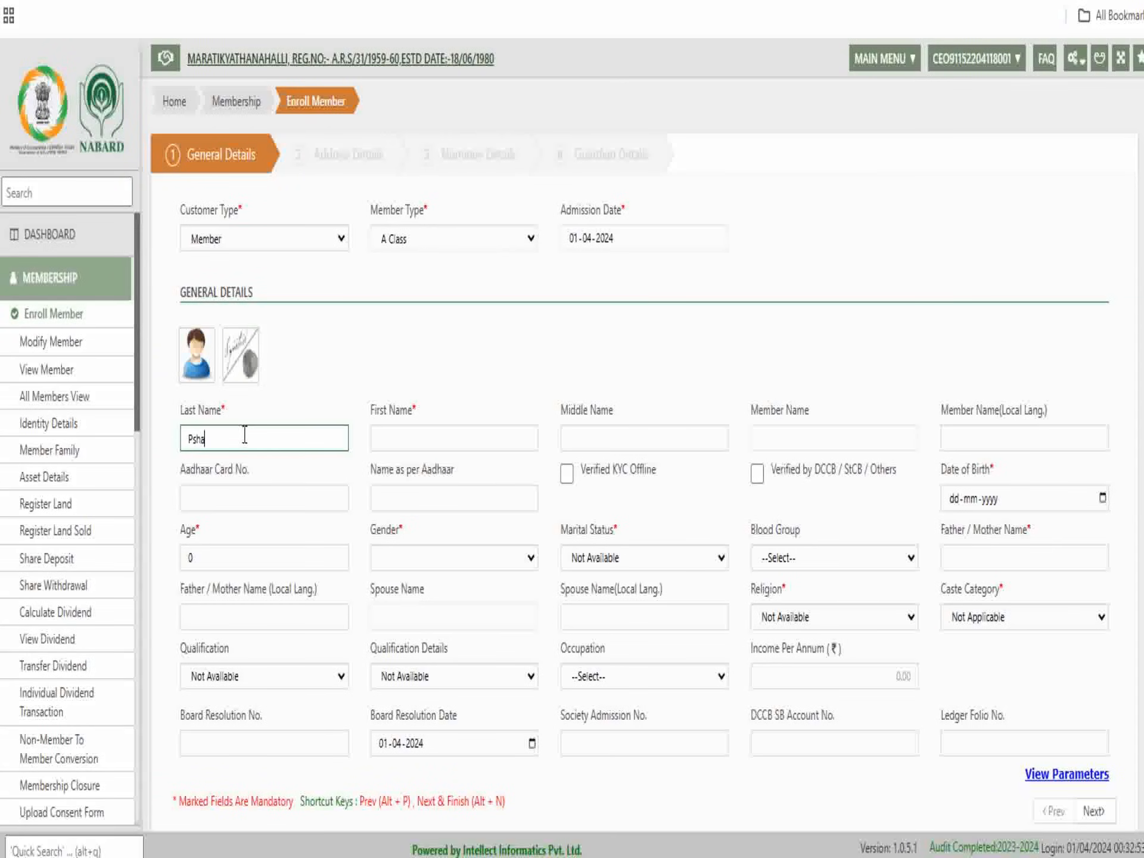
{"action": "left_click", "coordinate": [411, 435]}
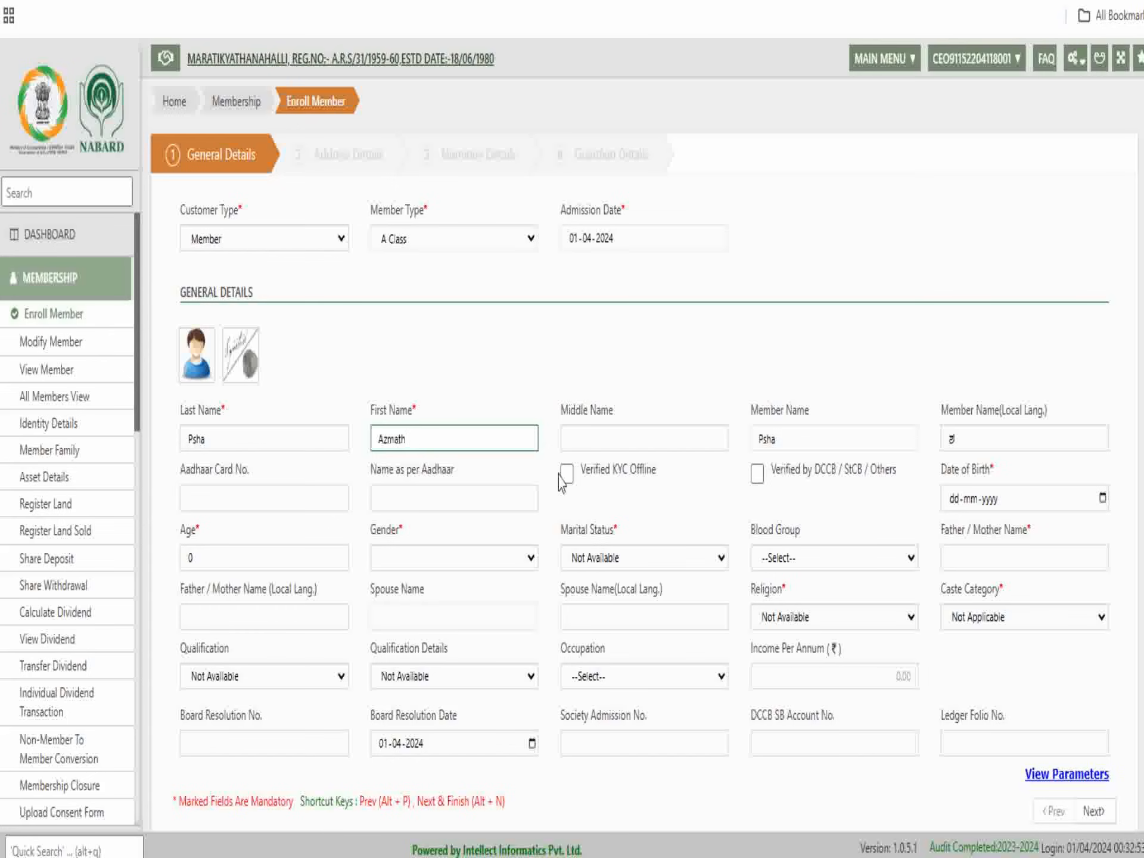
{"action": "key", "text": "Tab"}
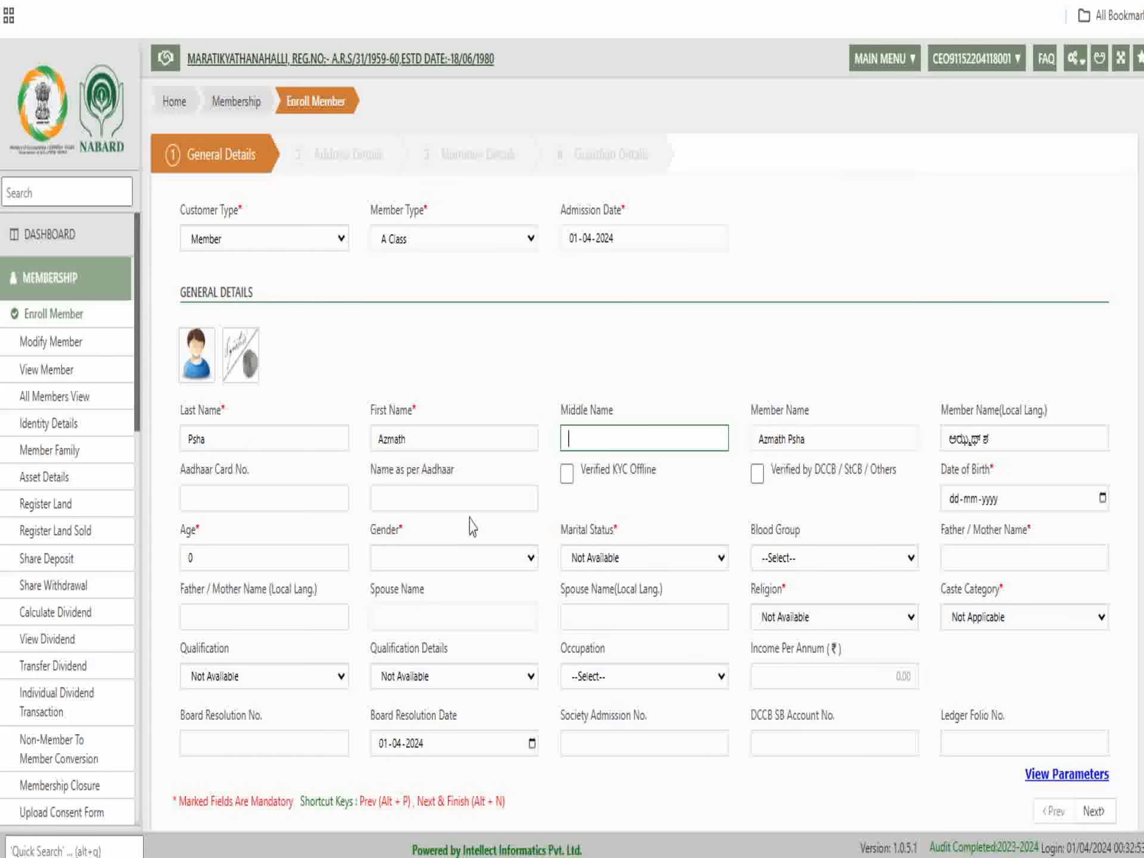
{"action": "key", "text": "Tab"}
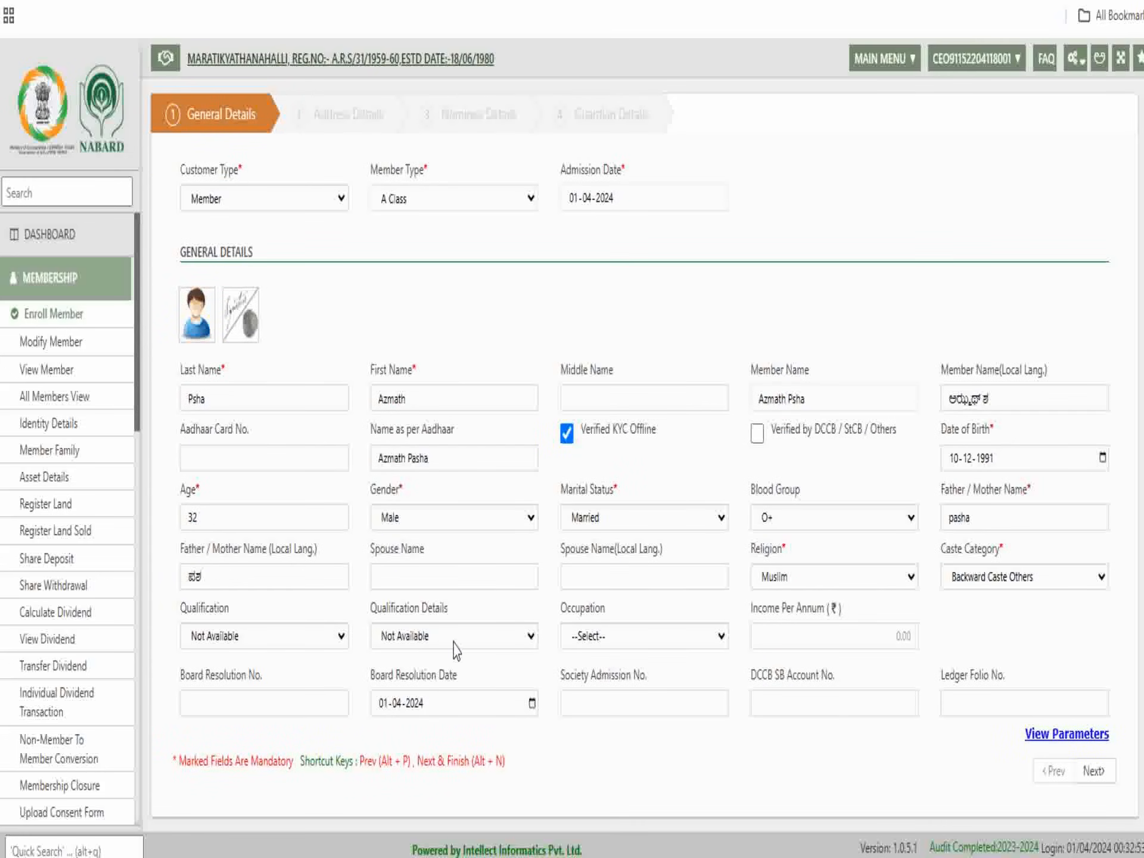
- Set the qualification to Post Graduate, choose the qualification details, and advance to Address Details
{"action": "left_click", "coordinate": [250, 636]}
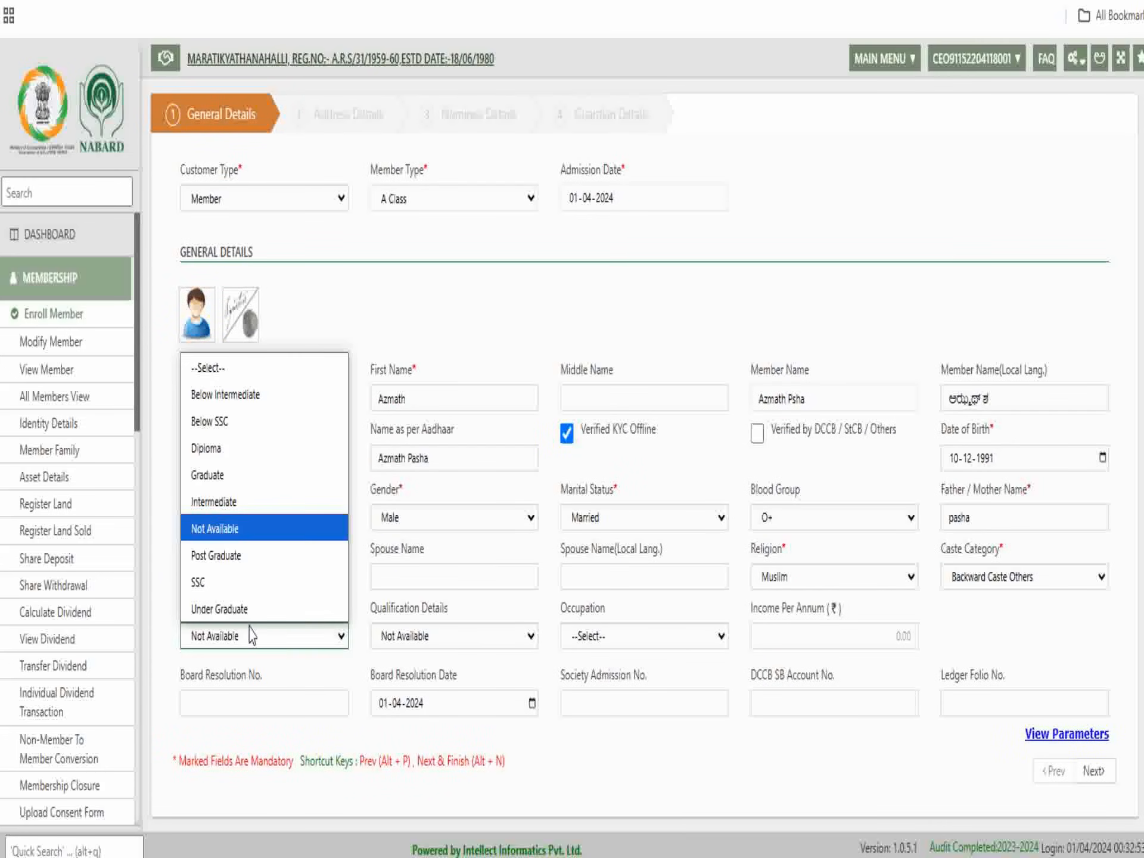
{"action": "left_click", "coordinate": [219, 555]}
{"action": "left_click", "coordinate": [444, 637]}
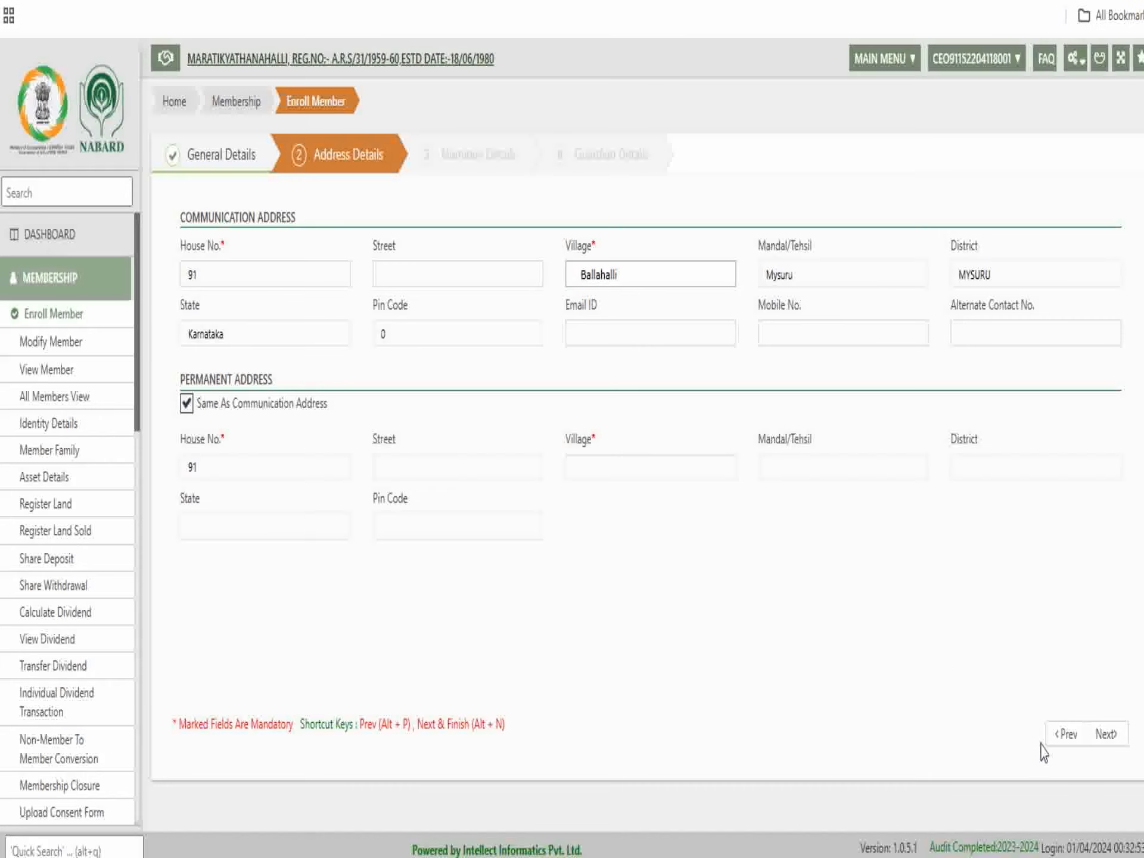
- Complete the address details with the permanent address same as the communication address, and advance to Nominee Details
{"action": "left_click", "coordinate": [1105, 738]}
{"action": "left_click", "coordinate": [565, 480]}
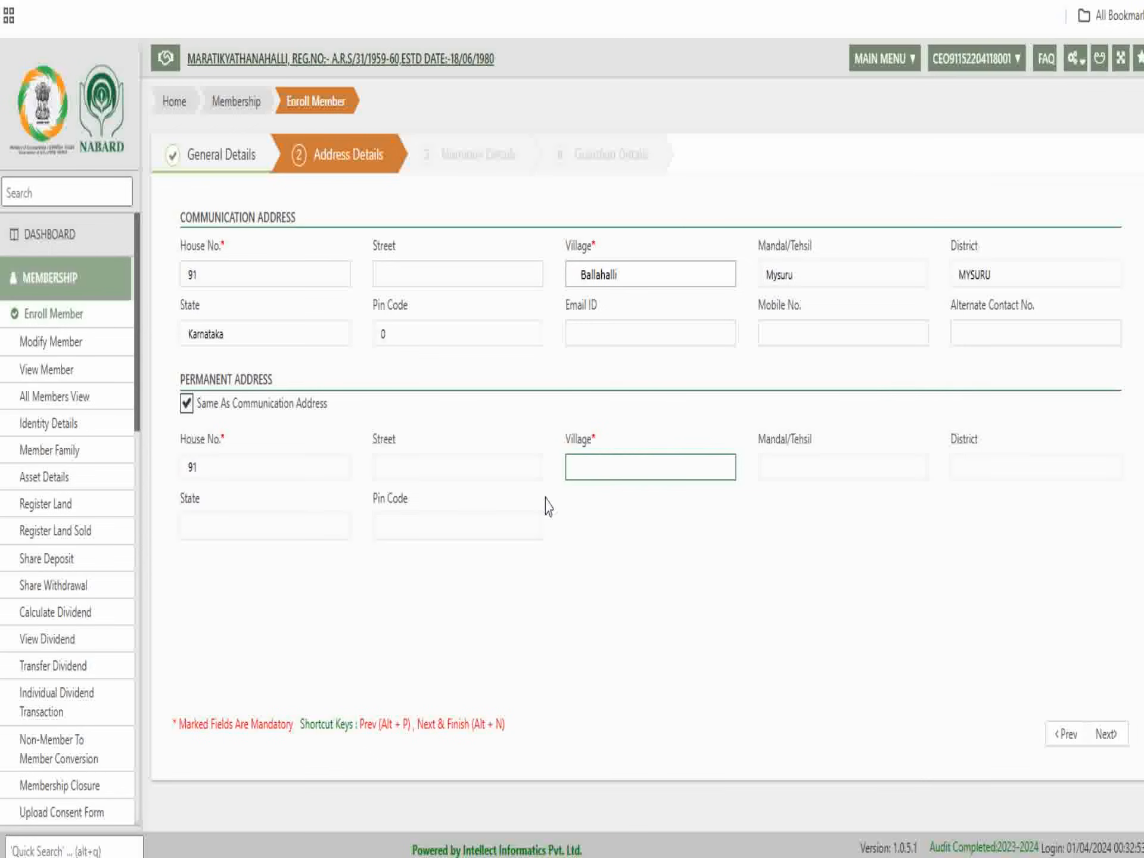
{"action": "left_click", "coordinate": [505, 524]}
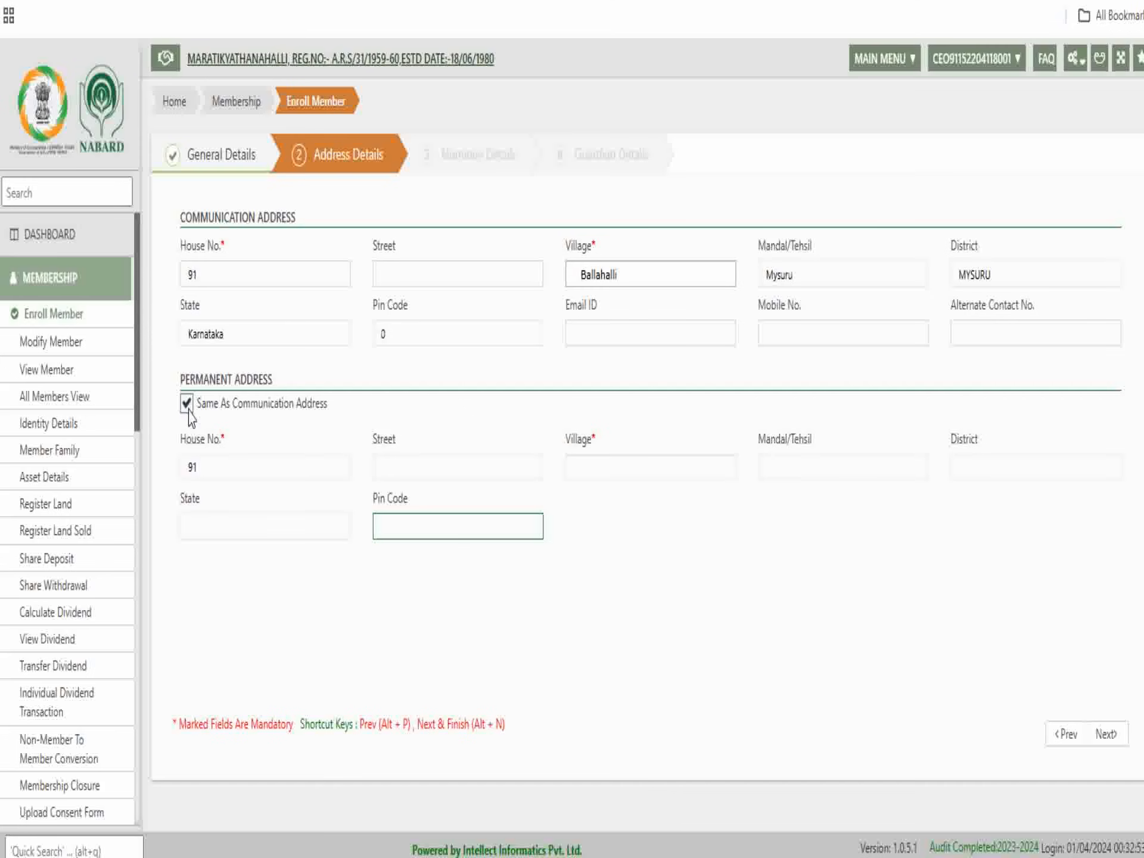
{"action": "key", "text": "alt+n"}
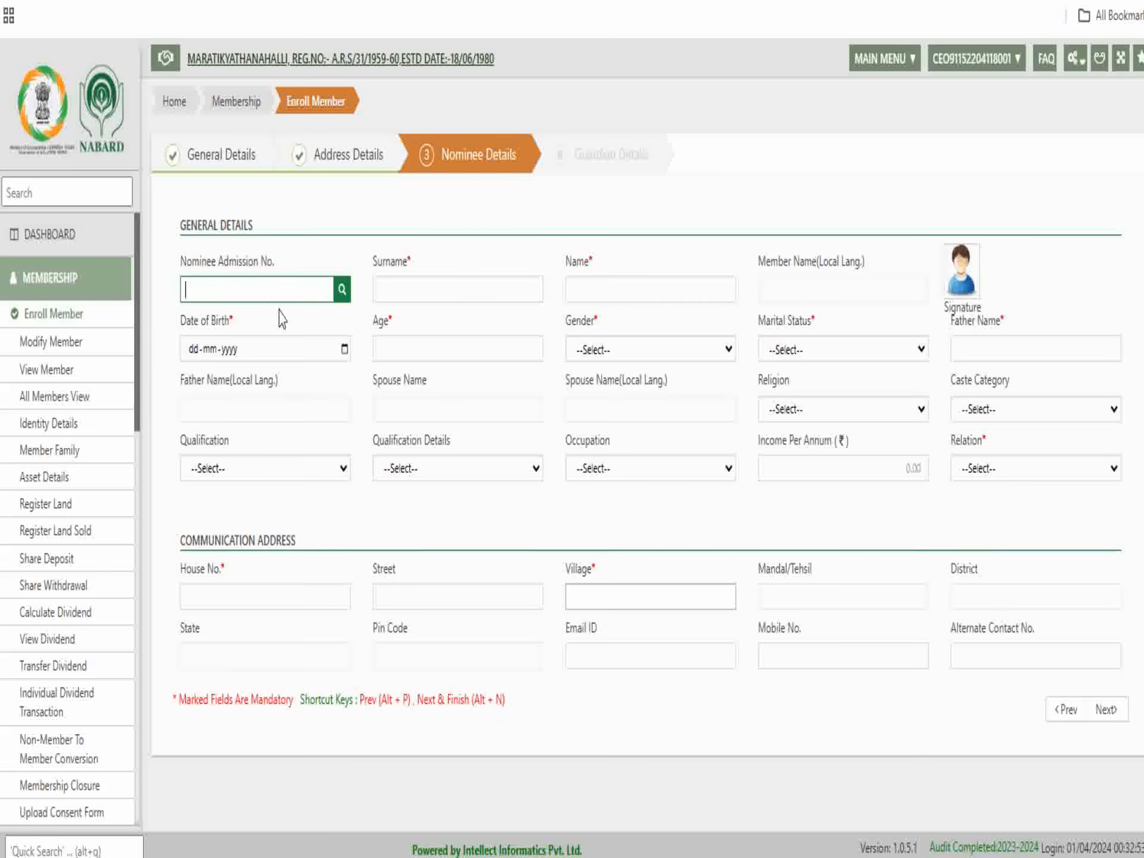
- Finish enrolling the member without entering nominee or guardian details, and decline the Aadhaar Consent Form
{"action": "left_click", "coordinate": [341, 290]}
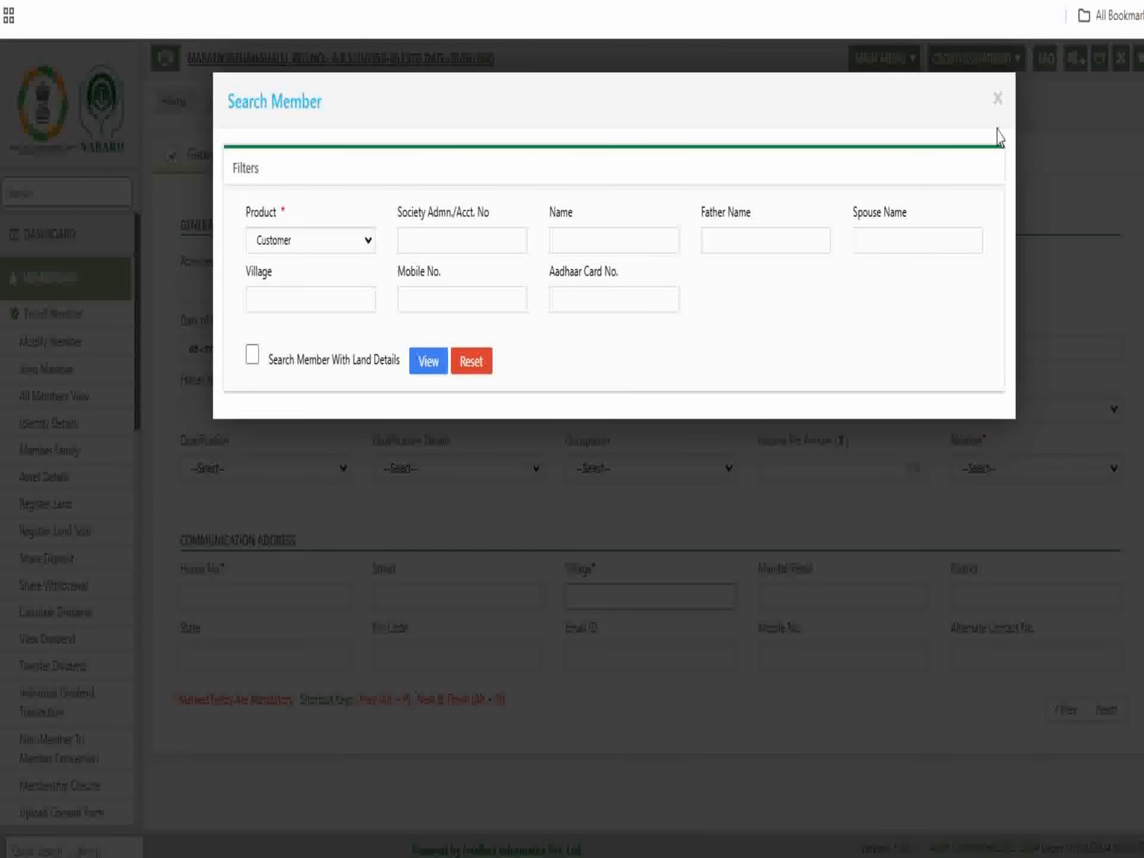
{"action": "left_click", "coordinate": [997, 98]}
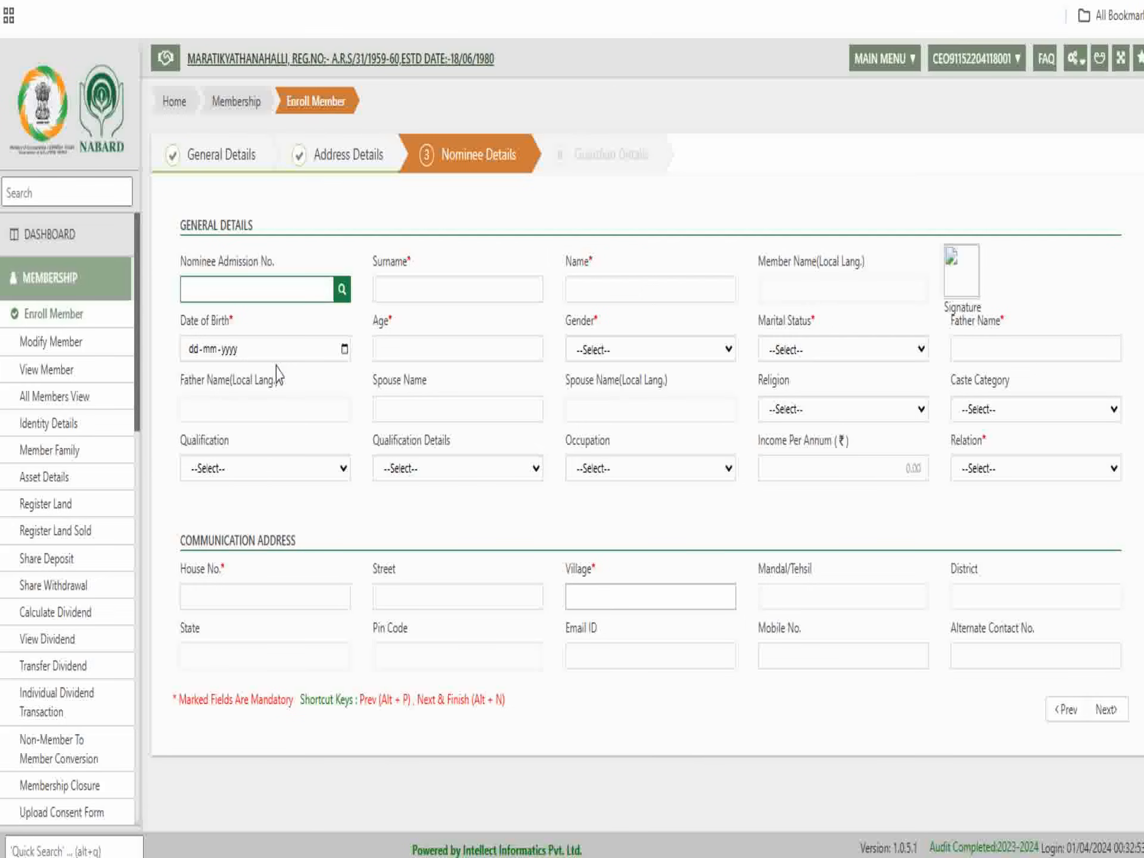
{"action": "key", "text": "alt+n"}
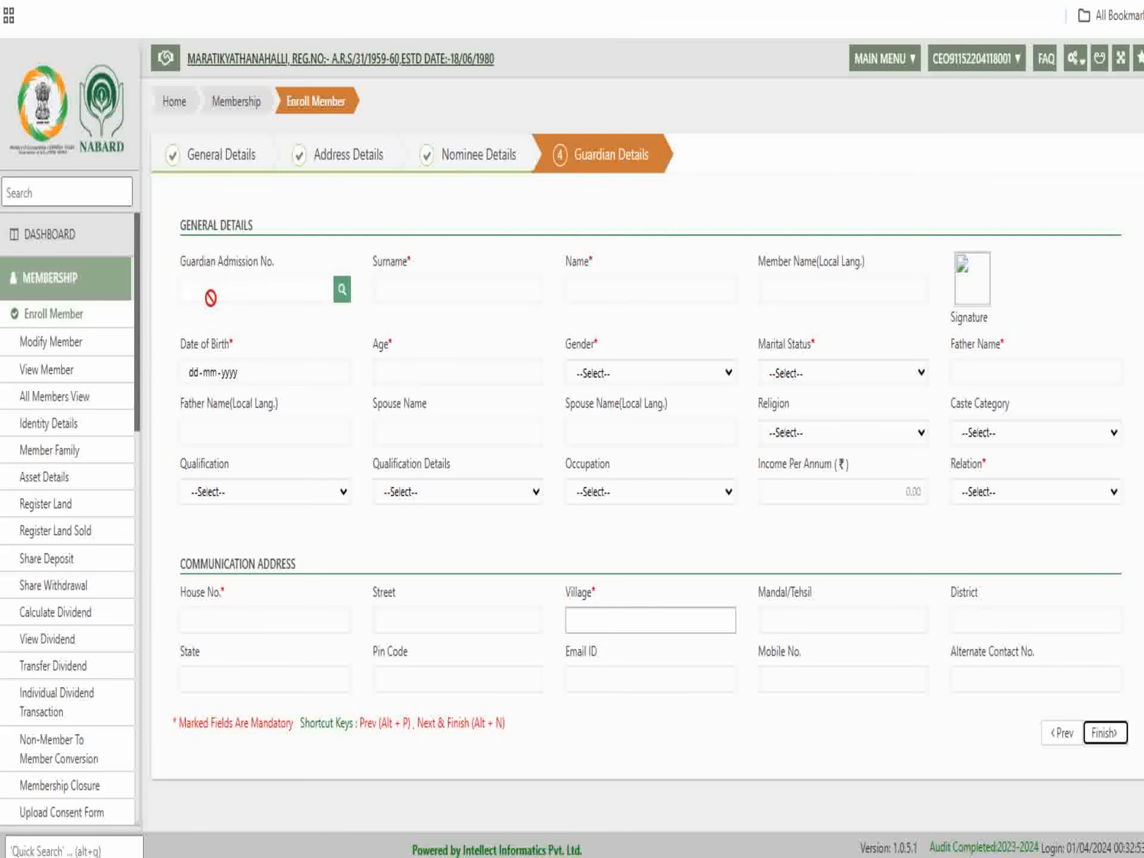
{"action": "left_click", "coordinate": [1110, 734]}
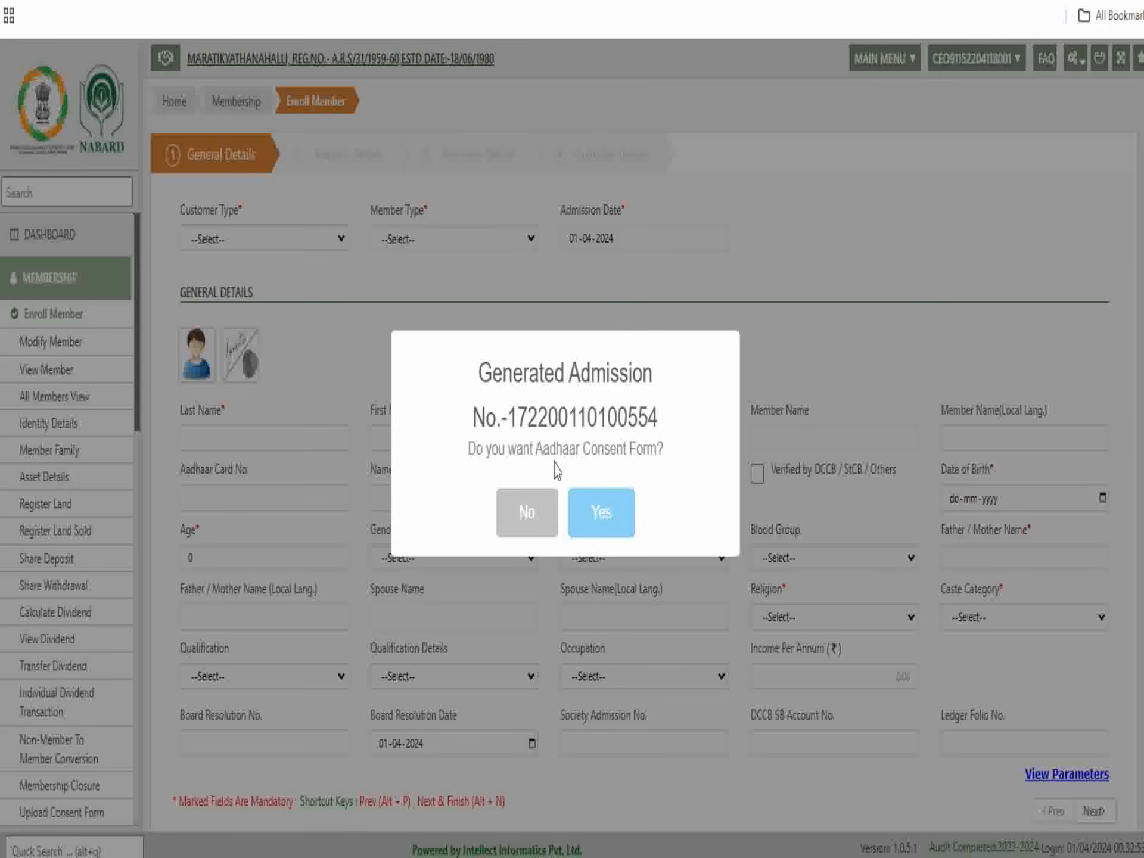
{"action": "left_click", "coordinate": [527, 512]}
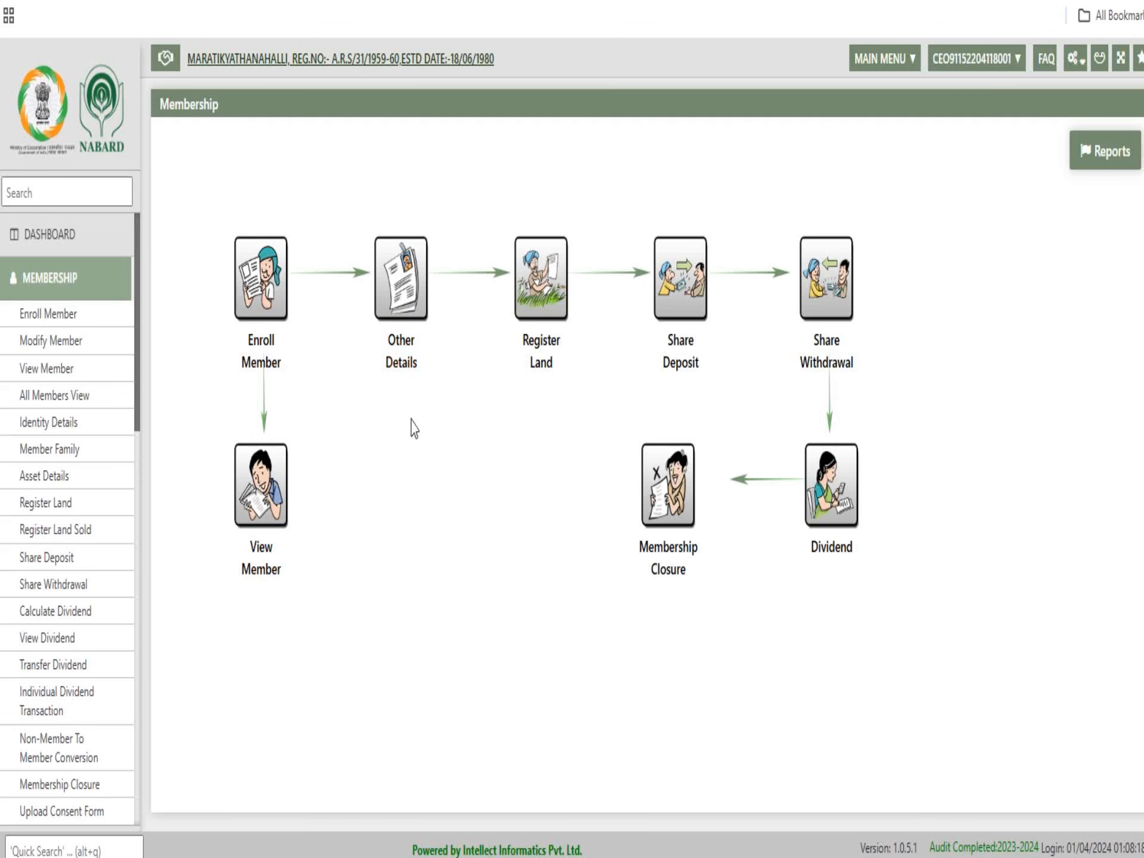
- Start a Share Deposit for the newly enrolled member by admission number, with activity type Deposit and voucher type Cash
{"action": "left_click", "coordinate": [407, 341]}
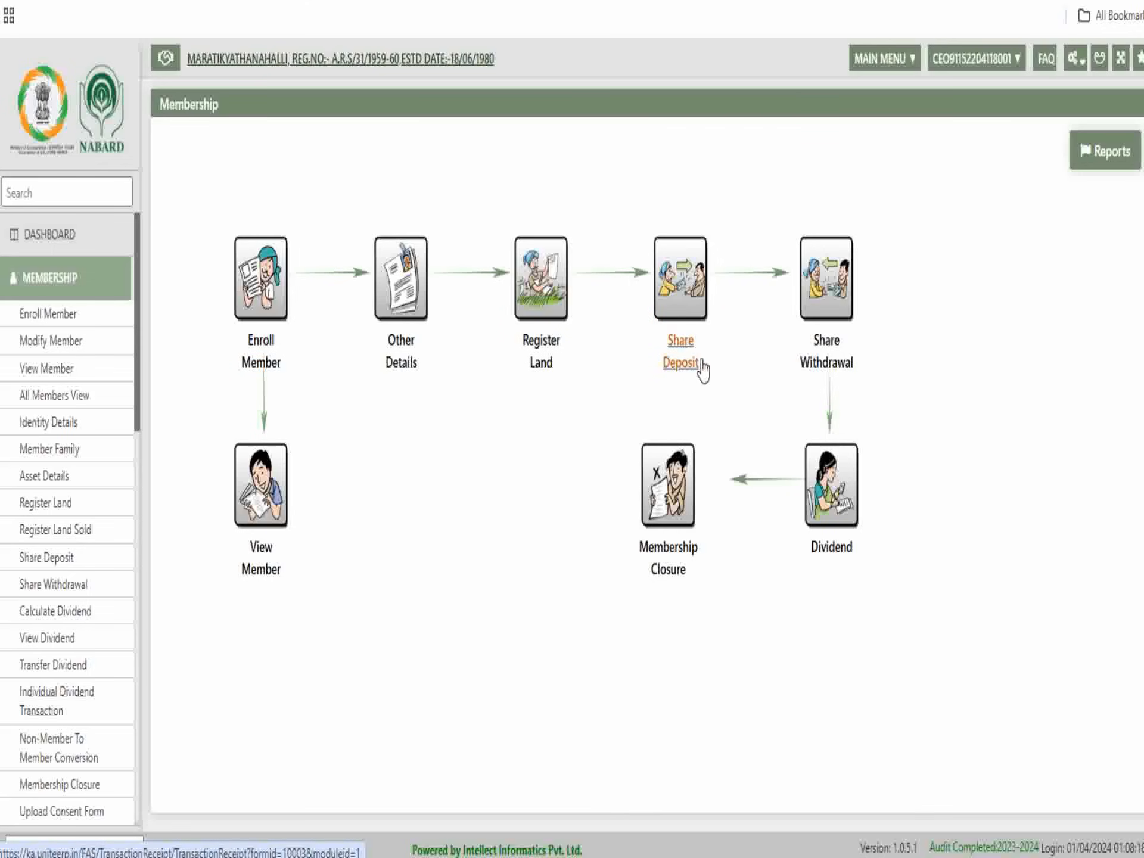
{"action": "left_click", "coordinate": [679, 371]}
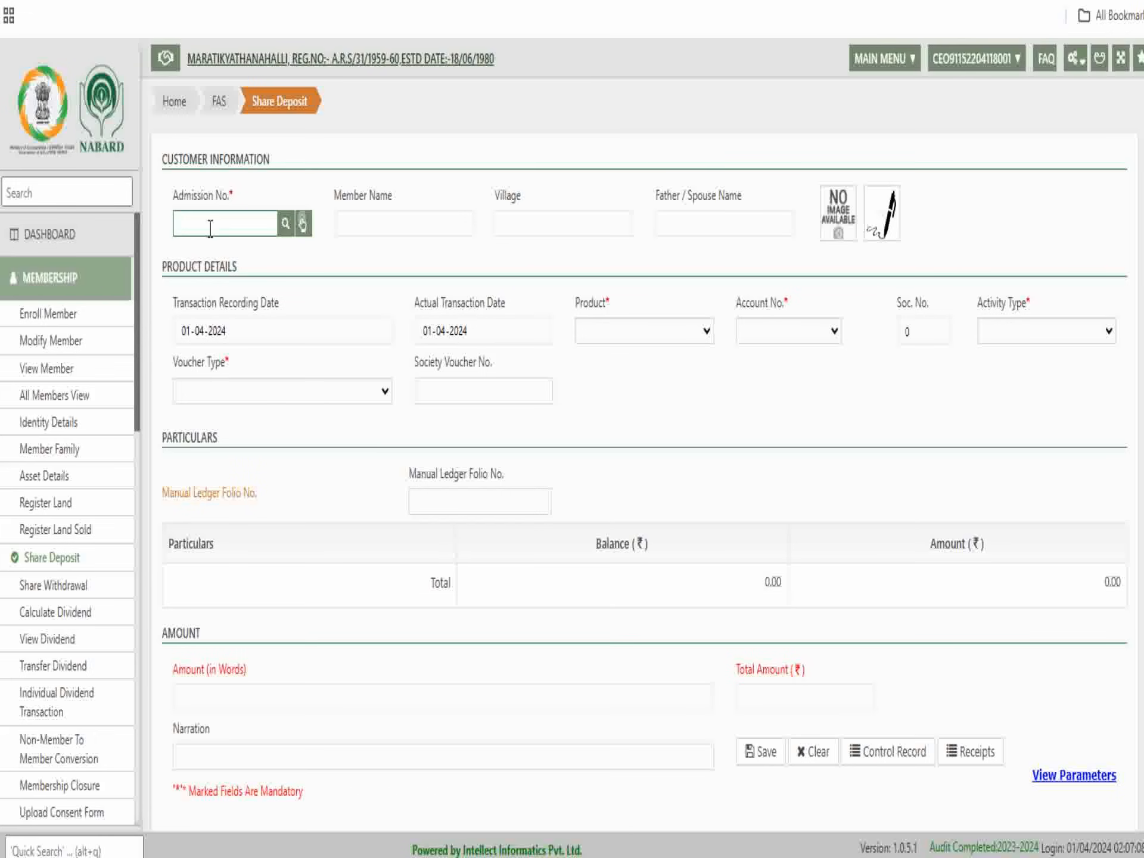
{"action": "type", "text": "0100554"}
{"action": "key", "text": "Return"}
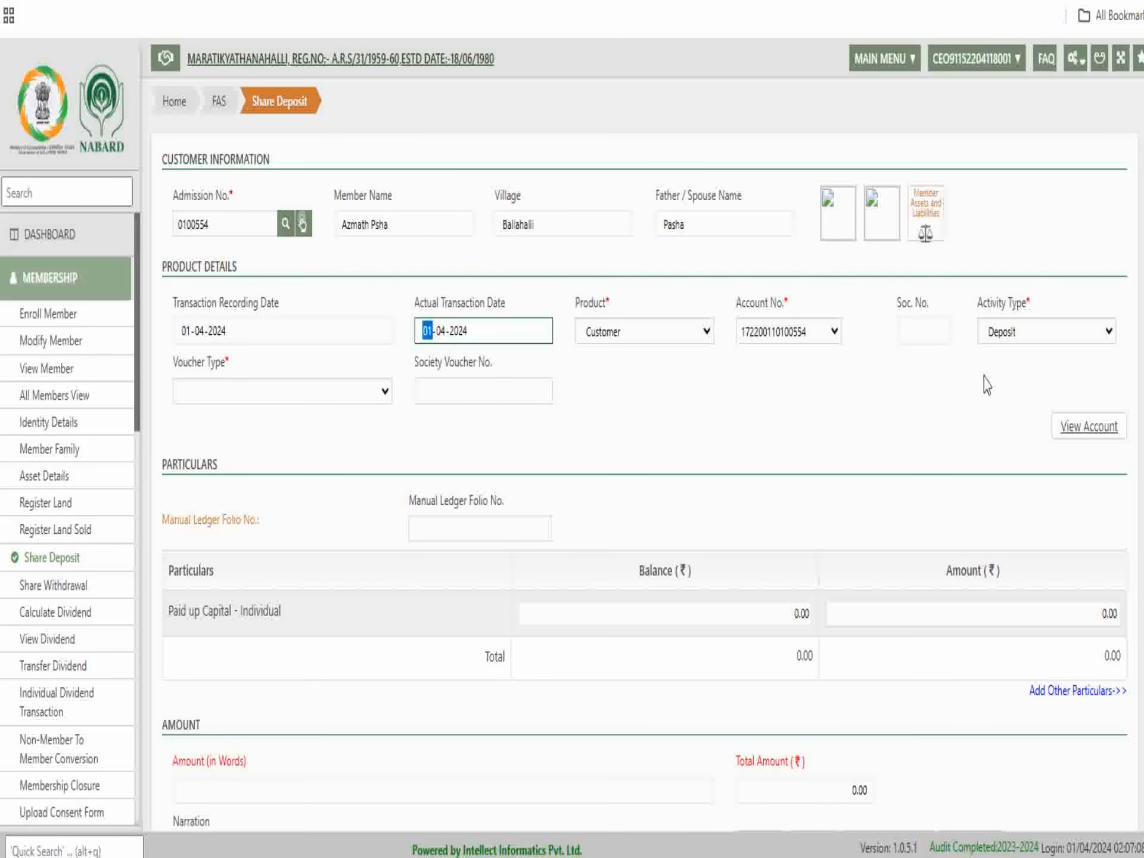
{"action": "left_click", "coordinate": [1010, 337]}
{"action": "left_click", "coordinate": [1007, 356]}
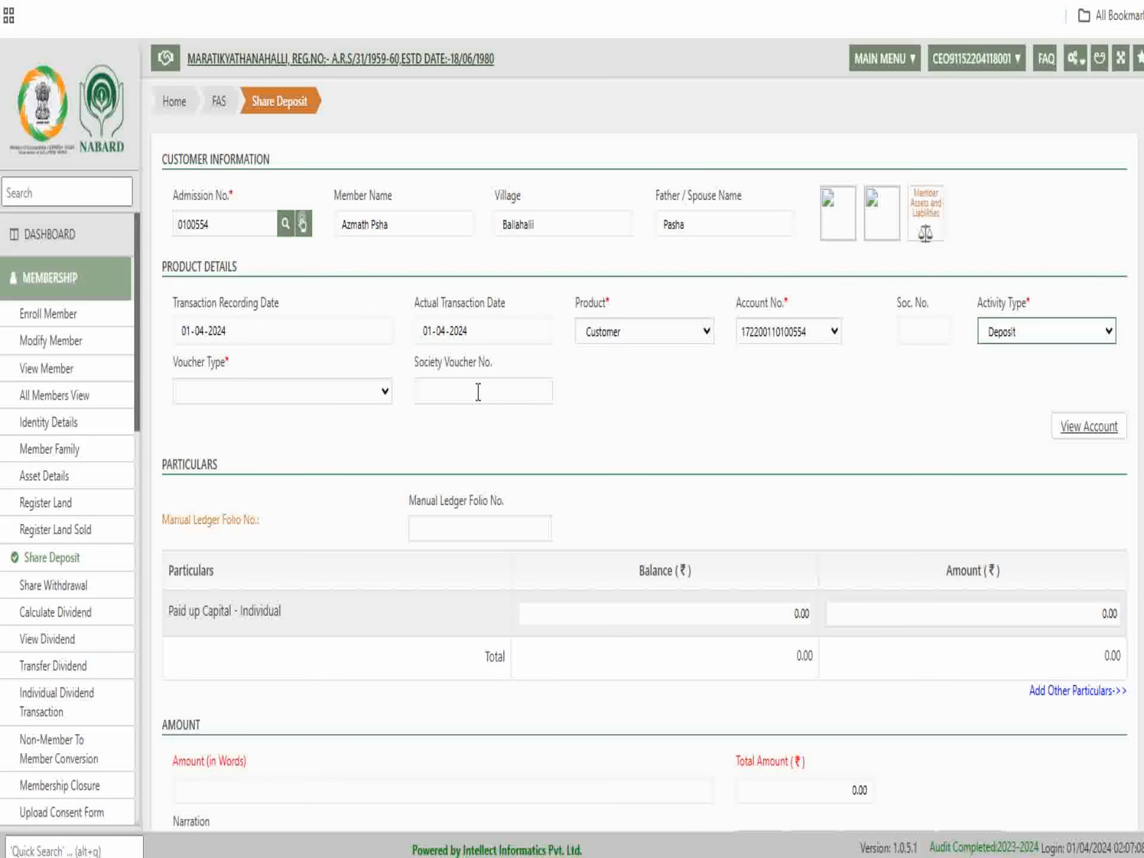
{"action": "left_click", "coordinate": [319, 400]}
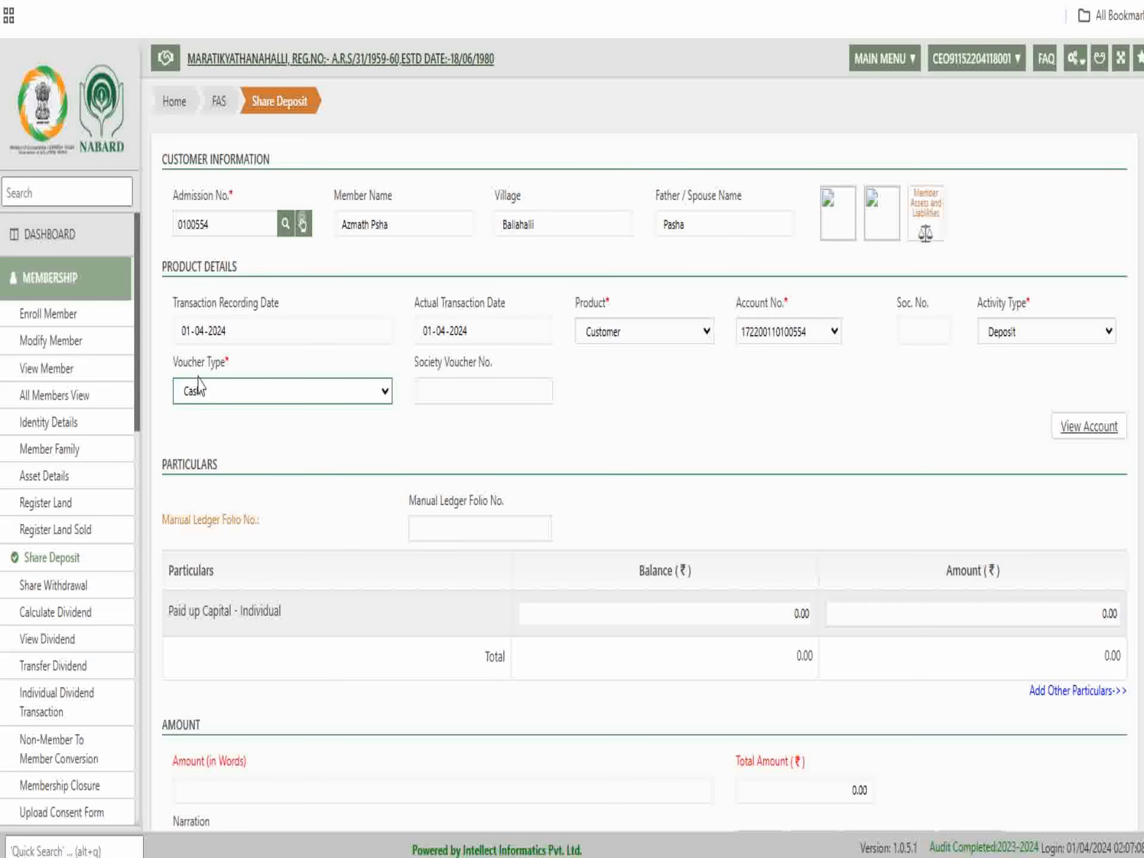
{"action": "left_click", "coordinate": [490, 391]}
{"action": "left_click", "coordinate": [773, 409]}
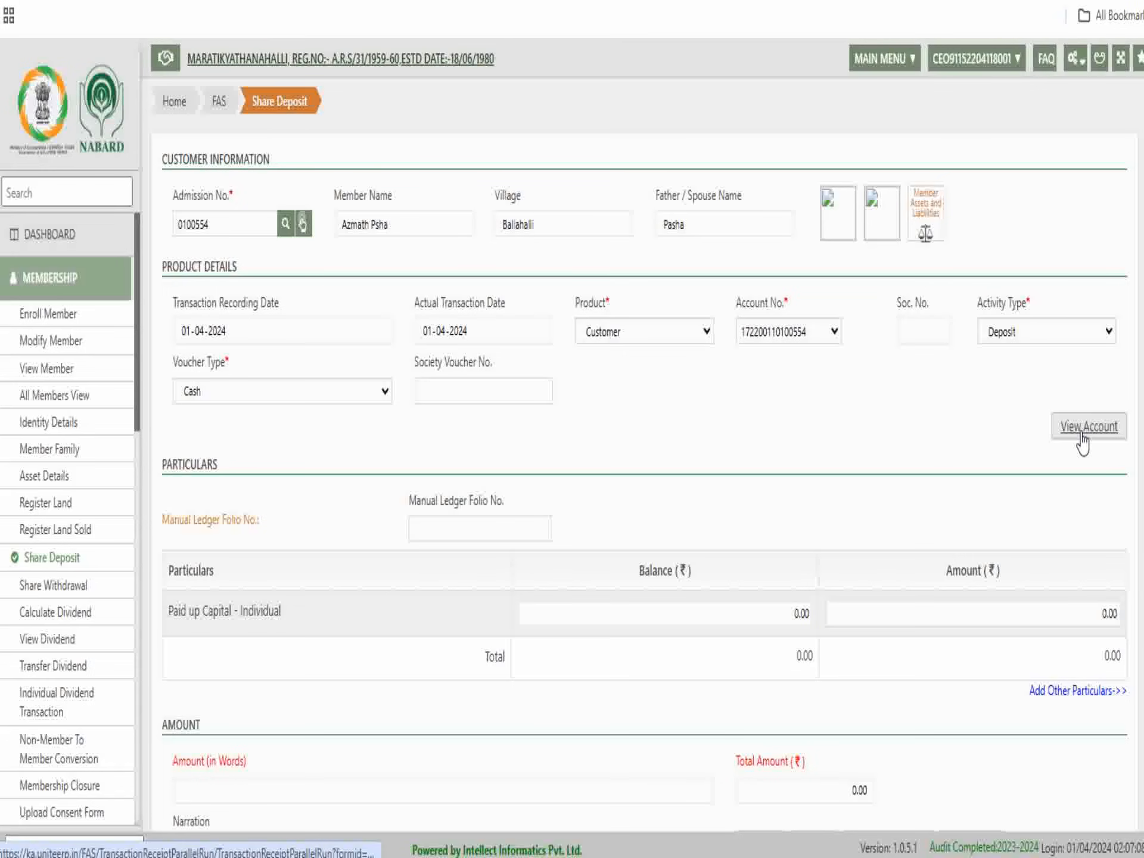
- Set the Paid up Capital - Individual deposit amount to 1000
{"action": "scroll", "coordinate": [766, 454], "scroll_direction": "down", "scroll_amount": 2}
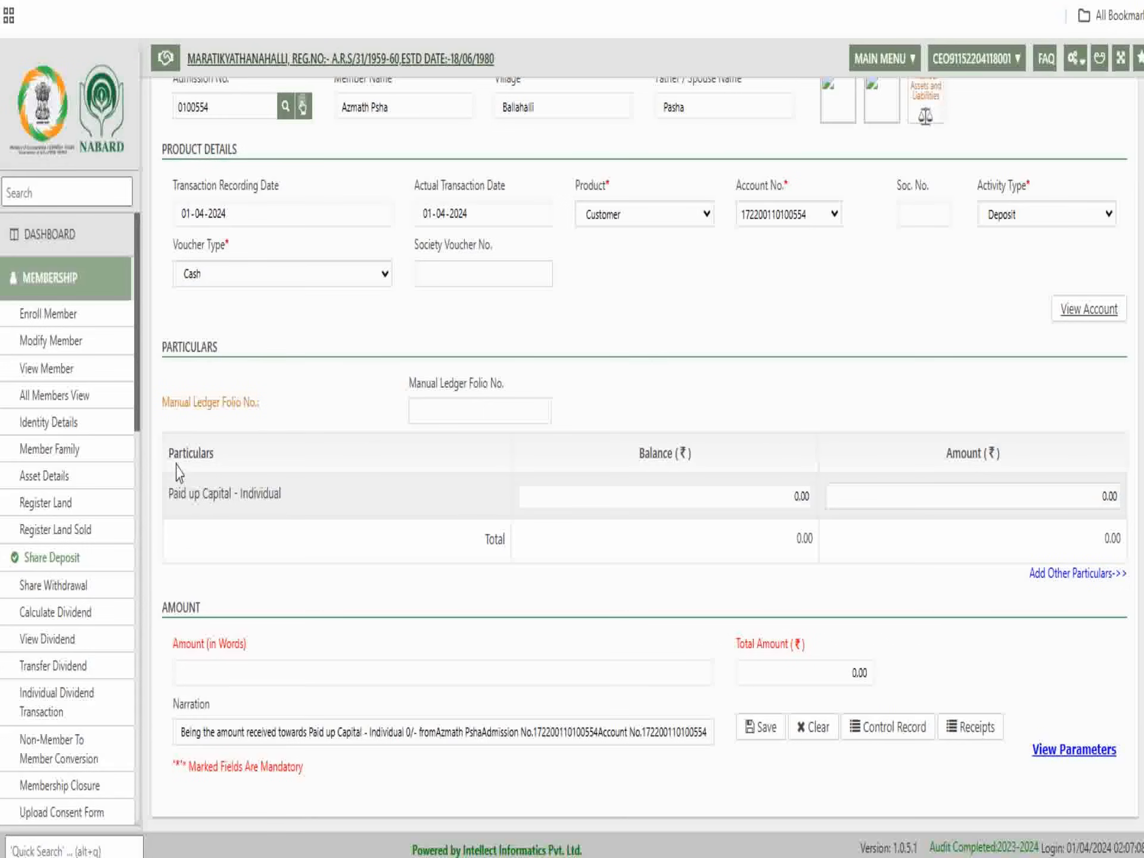
{"action": "left_click", "coordinate": [1024, 497]}
{"action": "left_click", "coordinate": [1044, 495]}
{"action": "type", "text": "10"}
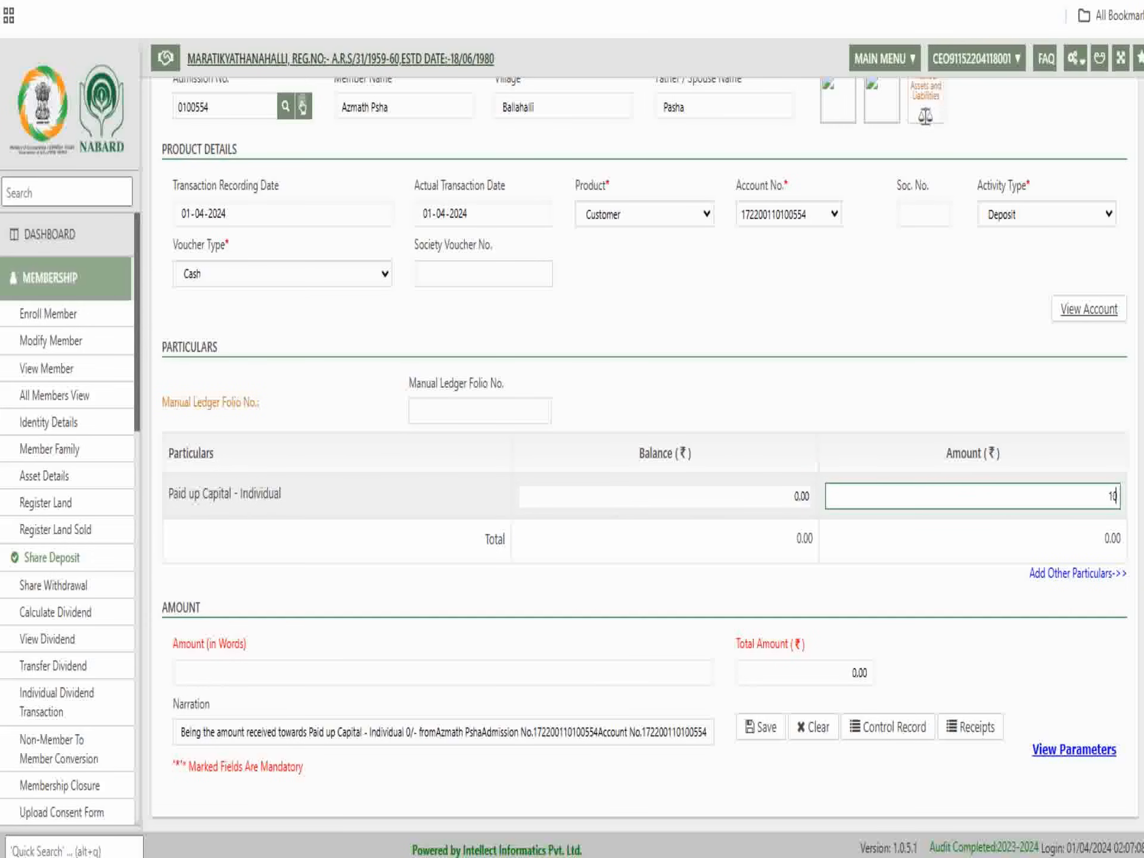
{"action": "left_click", "coordinate": [1129, 501]}
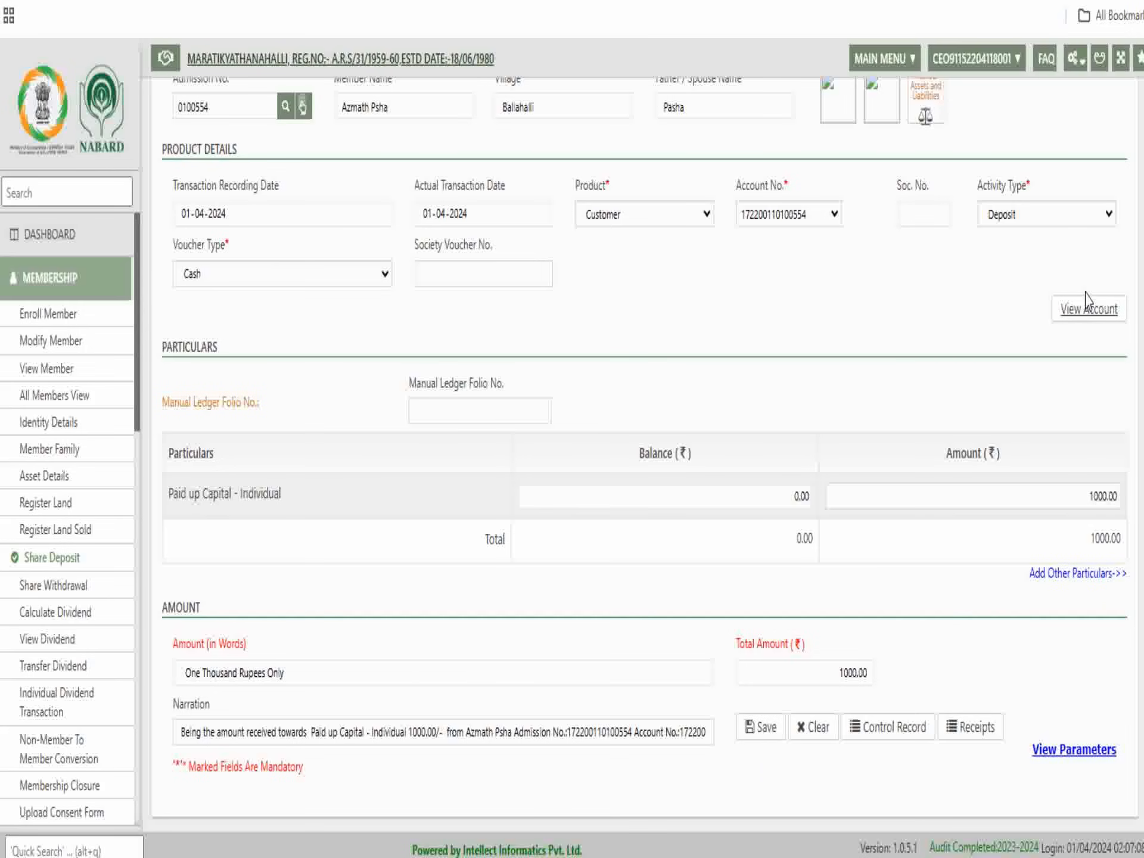
{"action": "left_click", "coordinate": [1081, 589]}
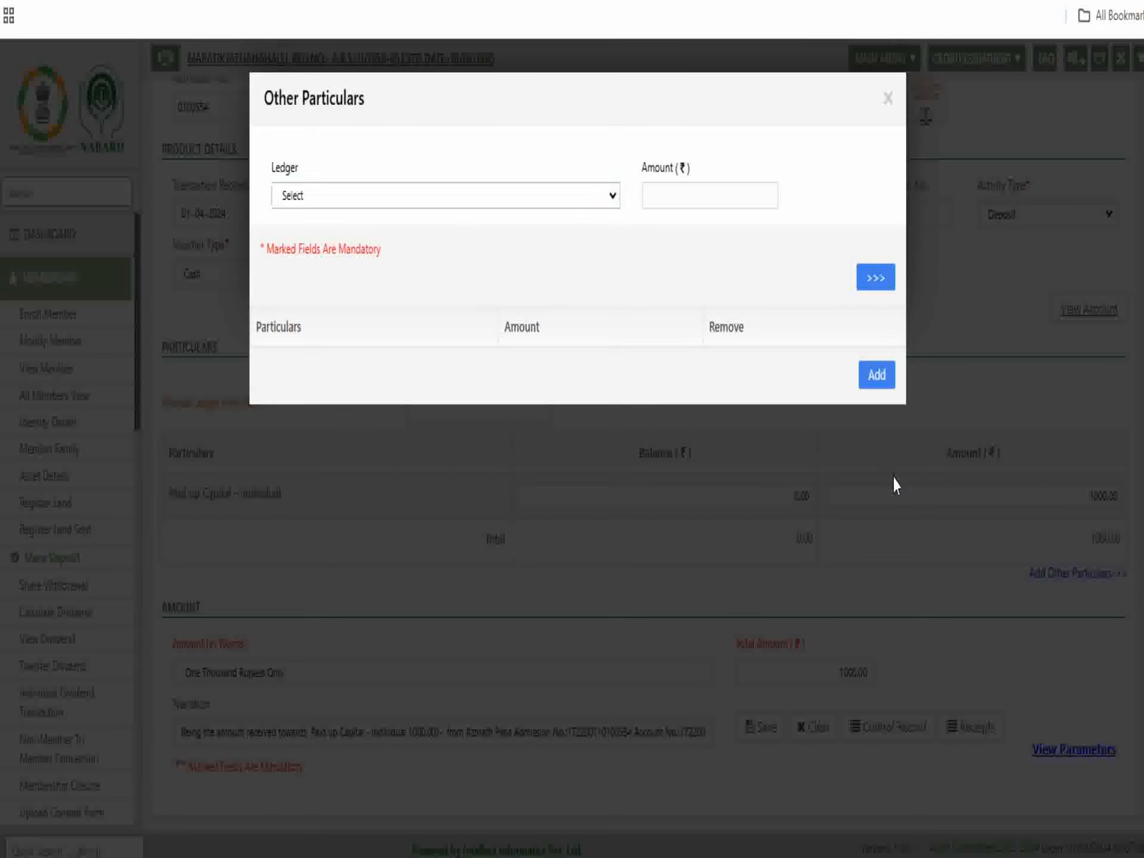
{"action": "left_click", "coordinate": [378, 203]}
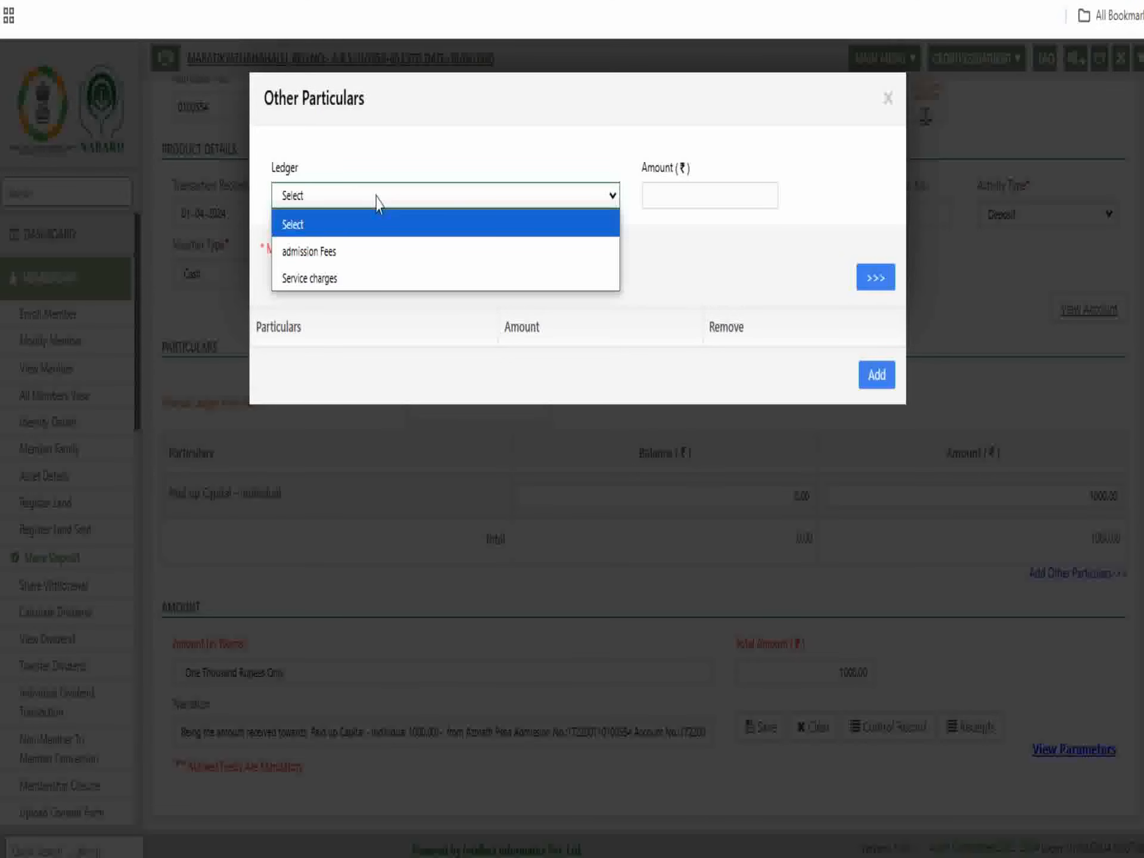
{"action": "left_click", "coordinate": [887, 97]}
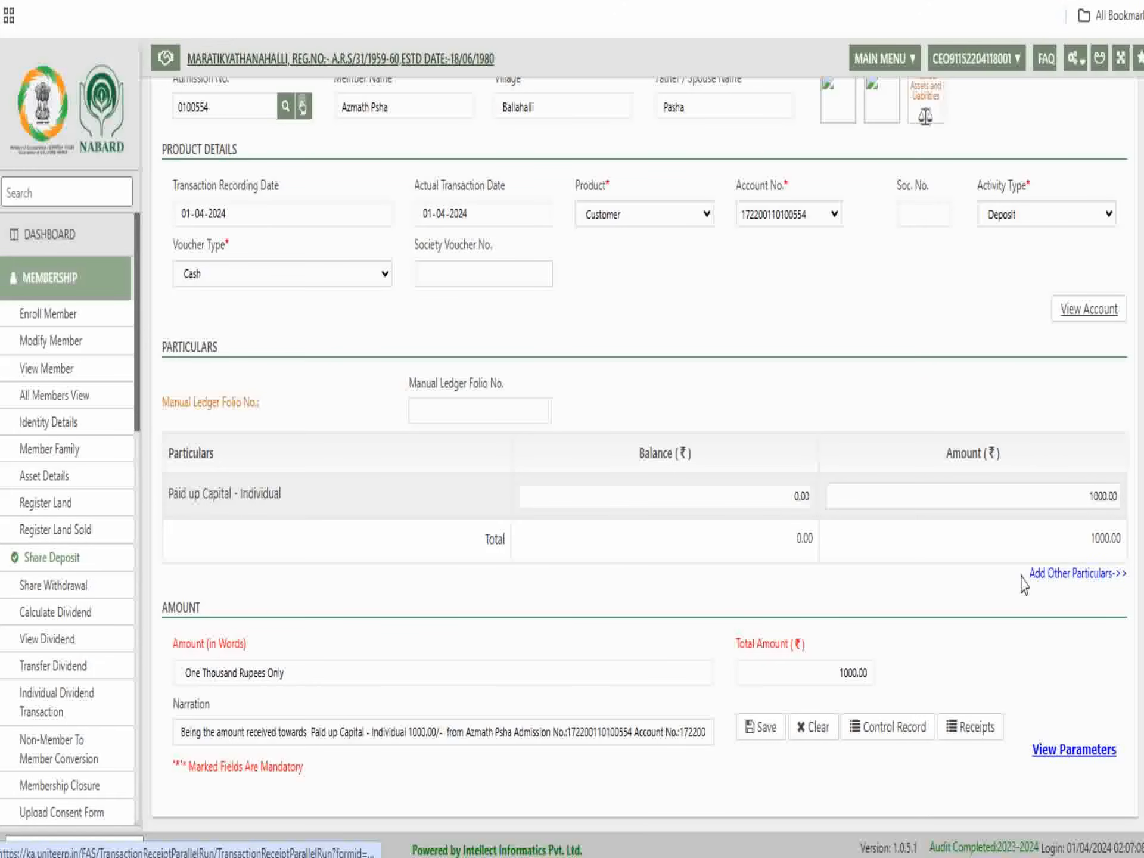
- List admission Fees of 100 under the share deposit's Other Particulars
{"action": "left_click", "coordinate": [1096, 573]}
{"action": "left_click", "coordinate": [361, 197]}
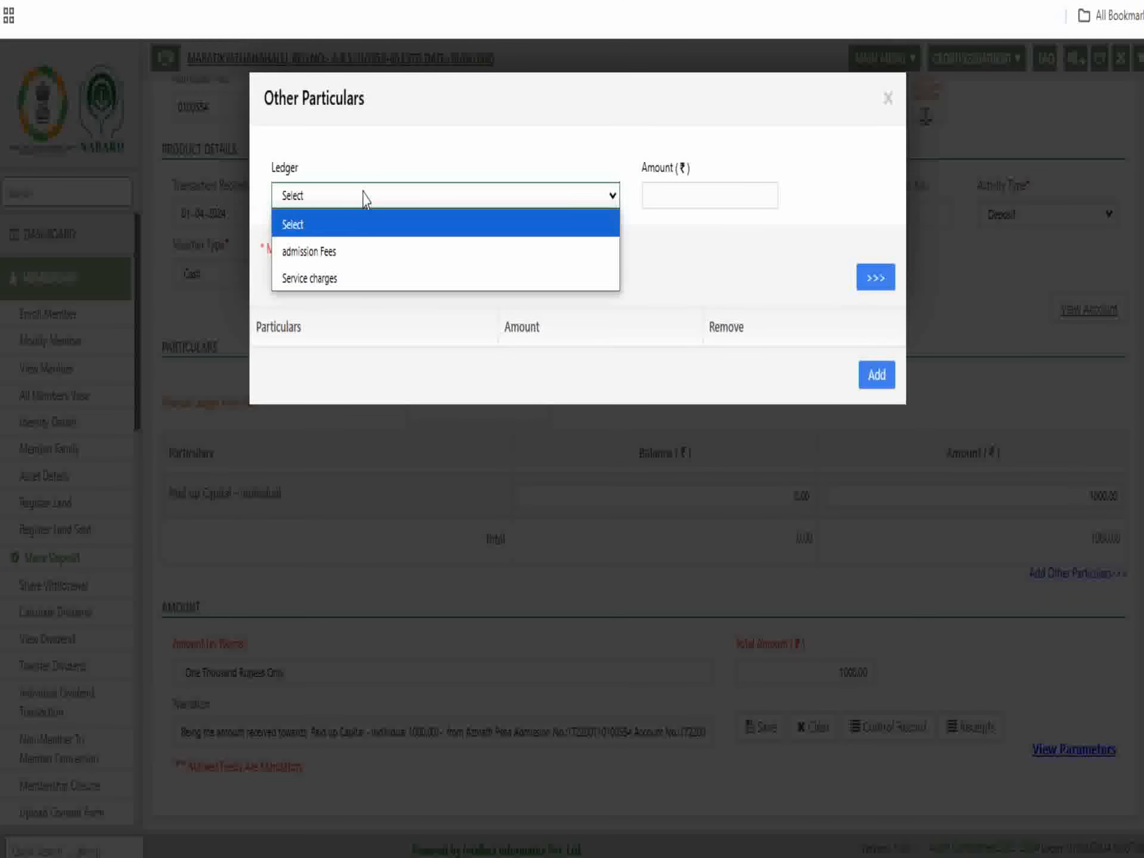
{"action": "left_click", "coordinate": [324, 255]}
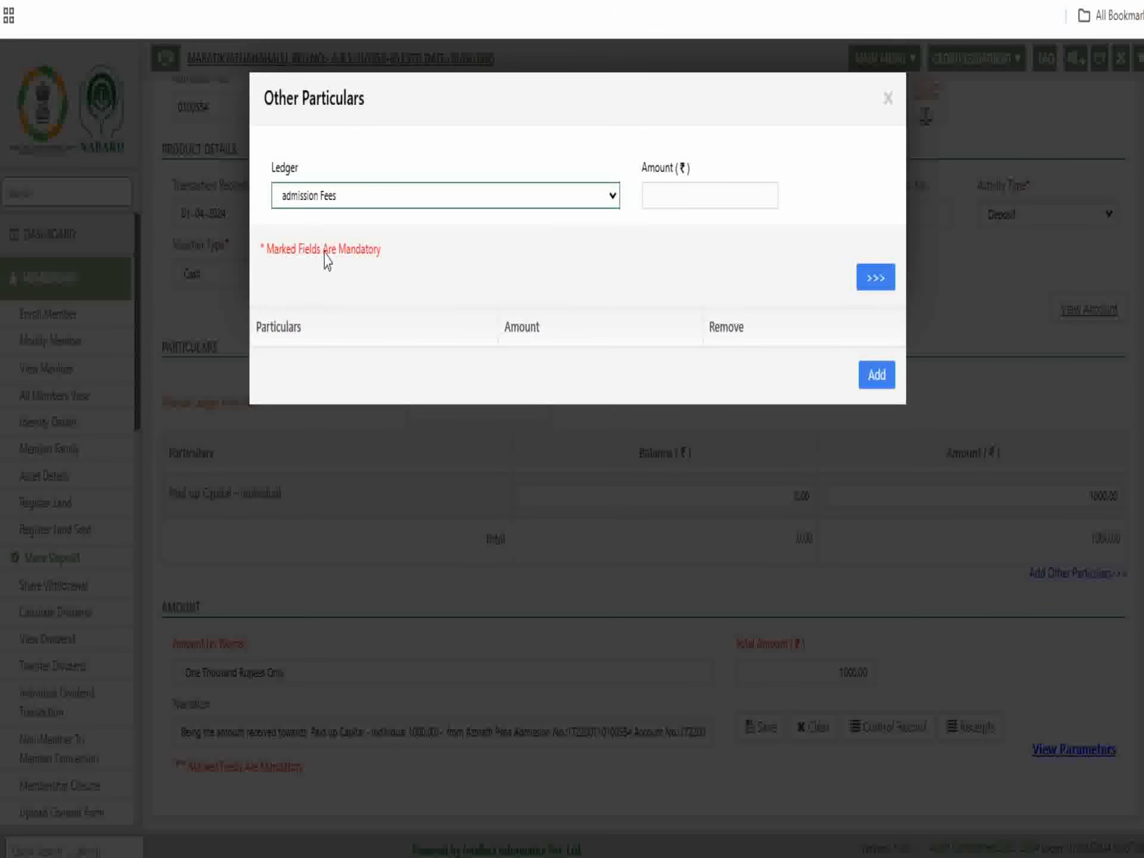
{"action": "left_click", "coordinate": [671, 197]}
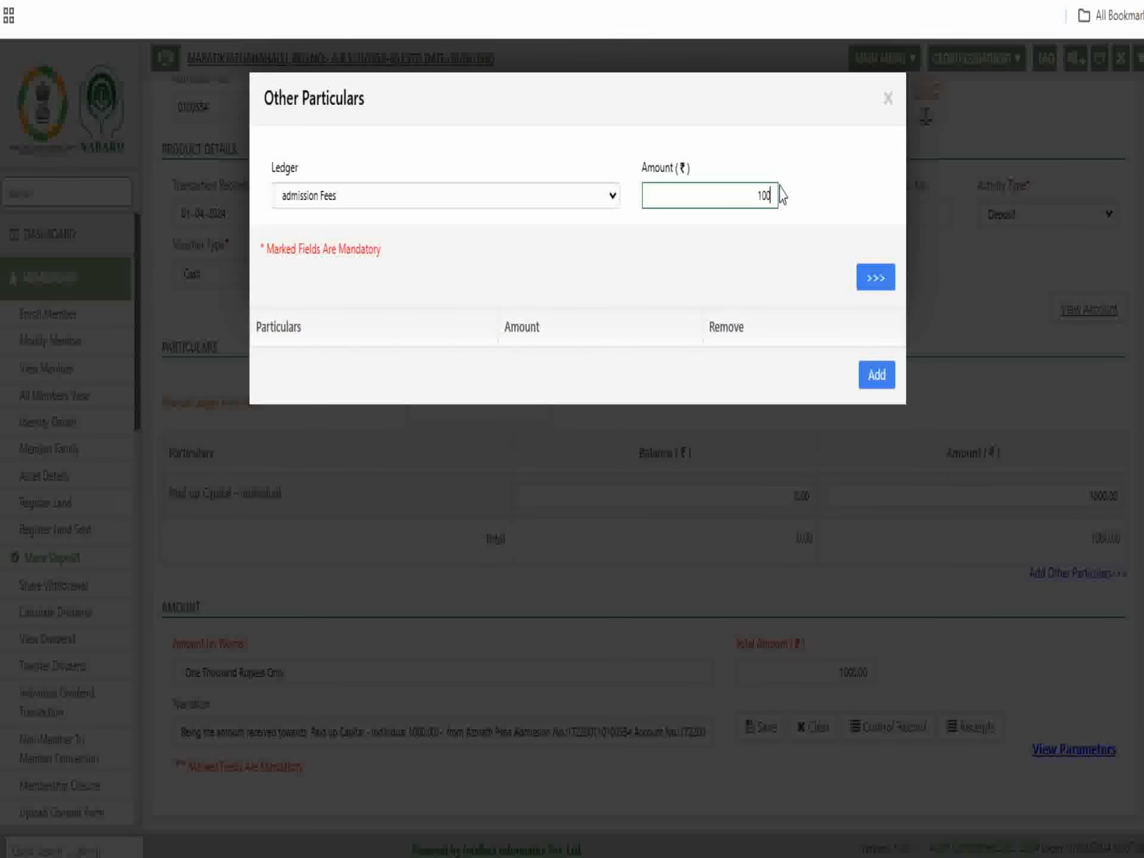
{"action": "left_click", "coordinate": [870, 299]}
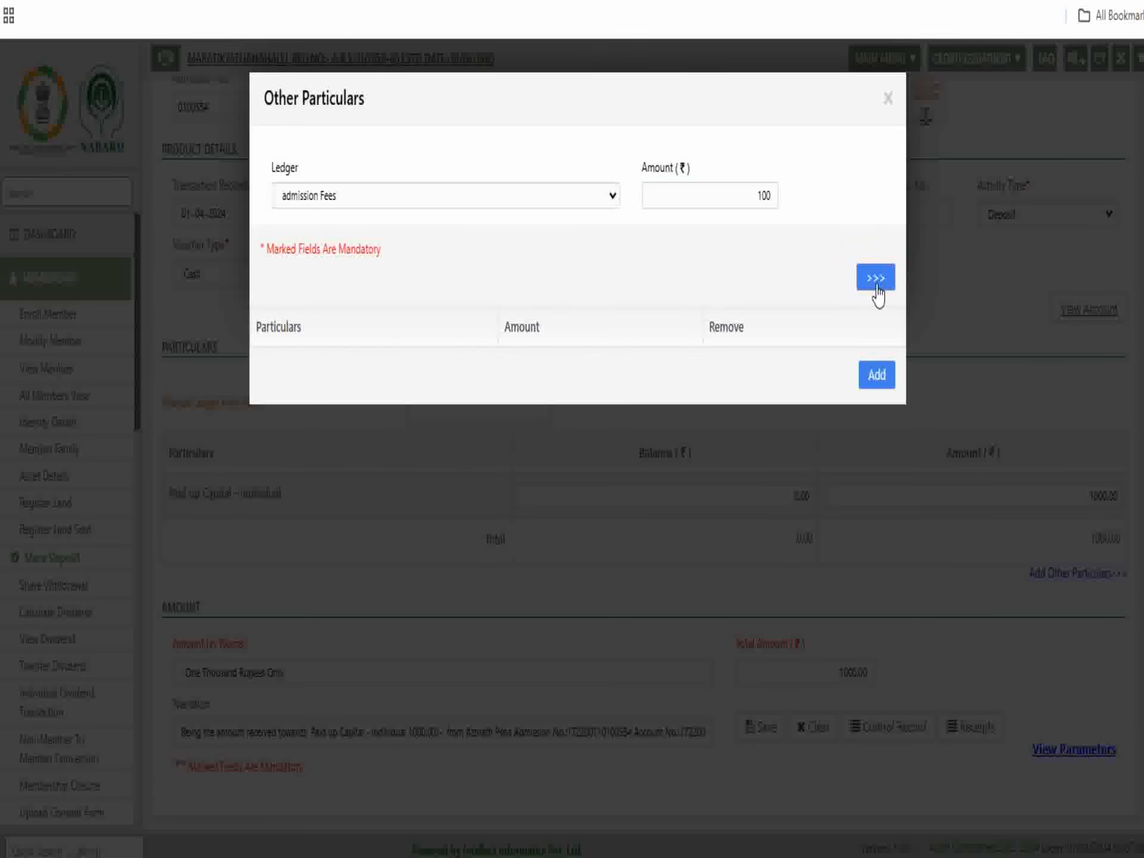
{"action": "left_click", "coordinate": [876, 277]}
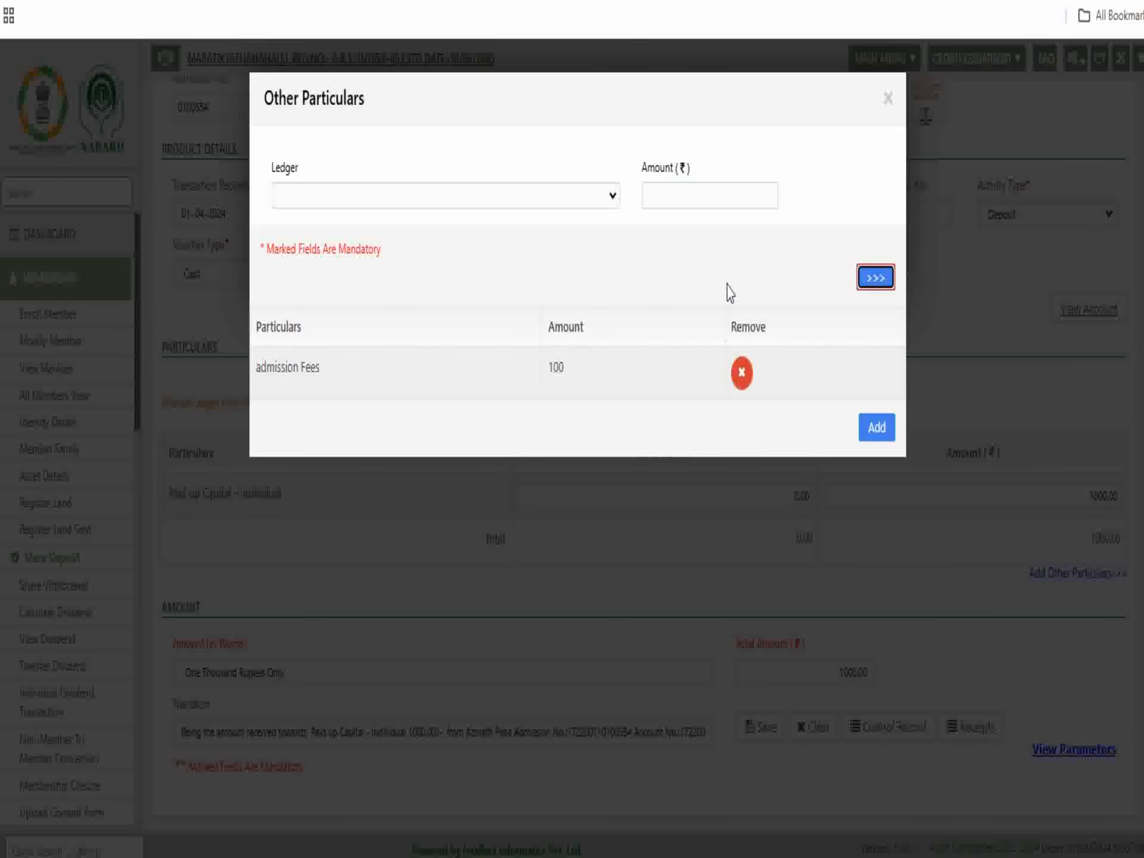
- List Service charges of 50 as well, and add the listed other particulars to the share deposit
{"action": "left_click", "coordinate": [544, 197]}
{"action": "left_click", "coordinate": [314, 277]}
{"action": "left_click", "coordinate": [701, 192]}
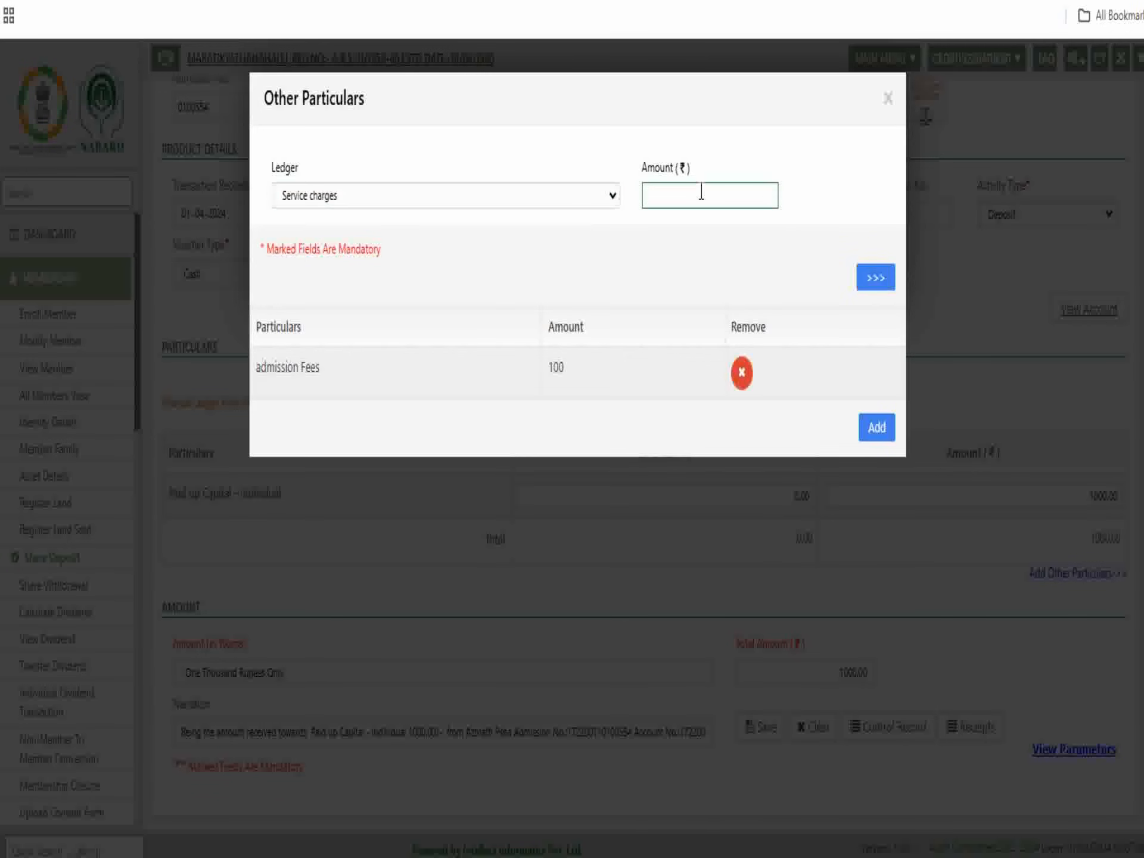
{"action": "left_click", "coordinate": [877, 280]}
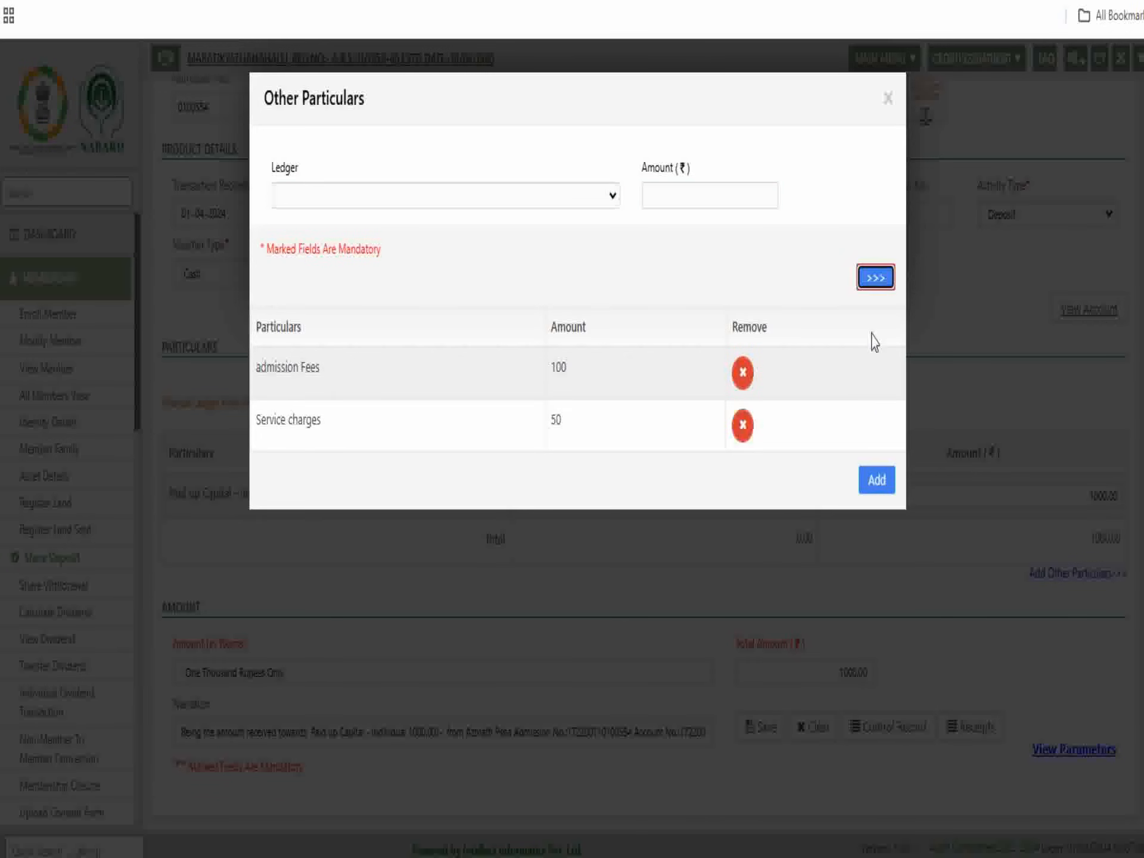
{"action": "left_click", "coordinate": [876, 480]}
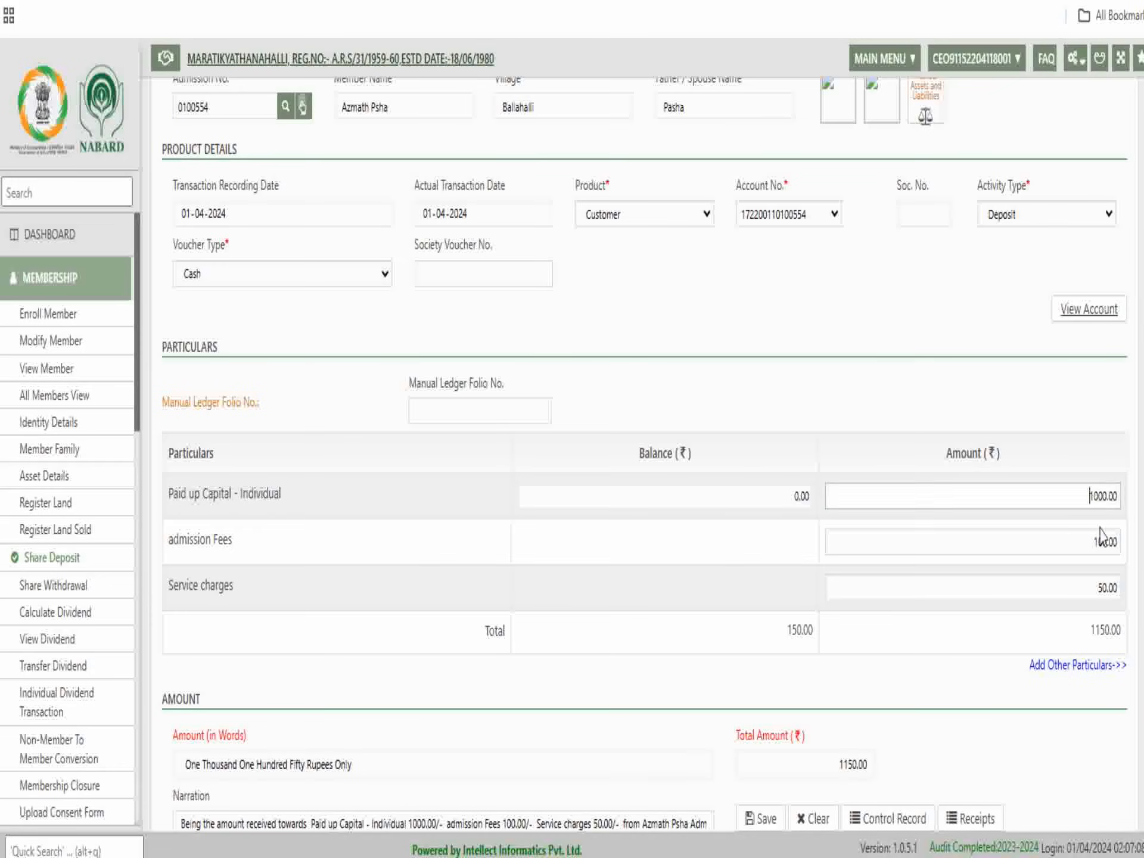
- Review the share deposit's fee and charge amounts, totals, narration and customer information
{"action": "left_click_drag", "start_coordinate": [1094, 542], "coordinate": [1127, 551]}
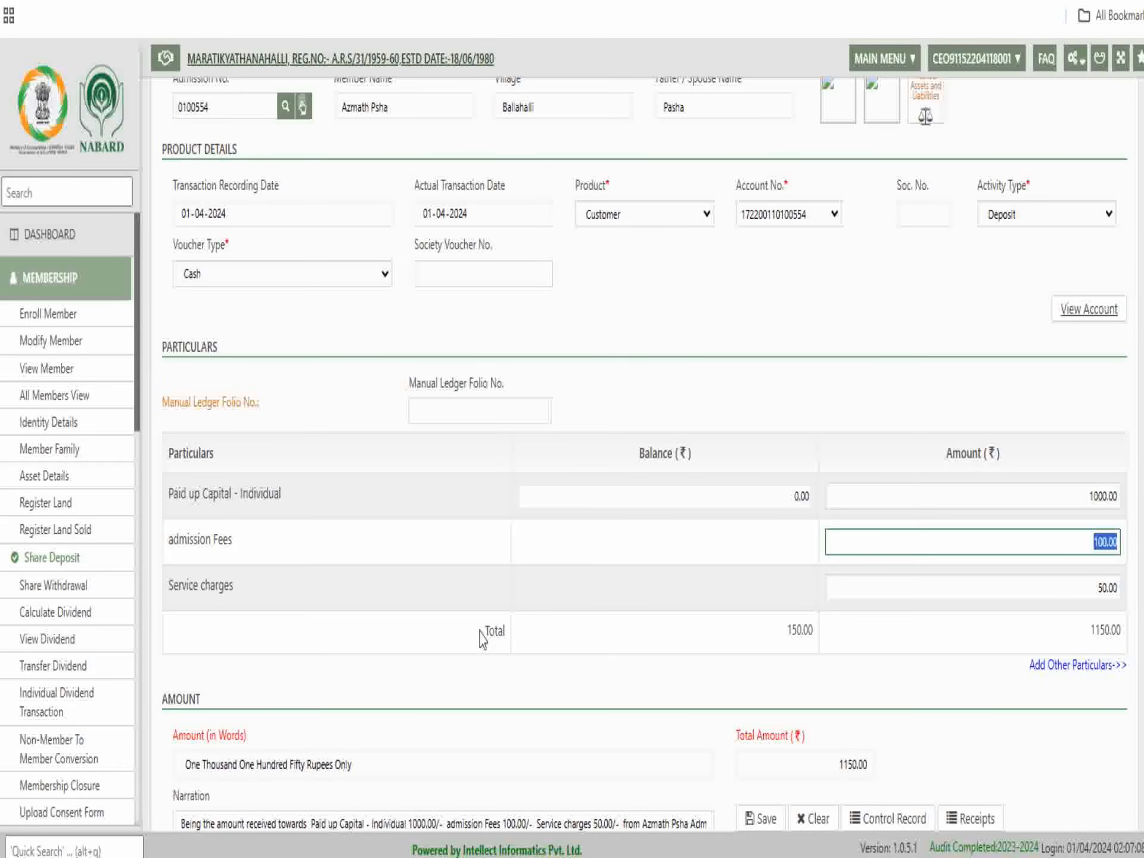
{"action": "left_click", "coordinate": [1077, 590]}
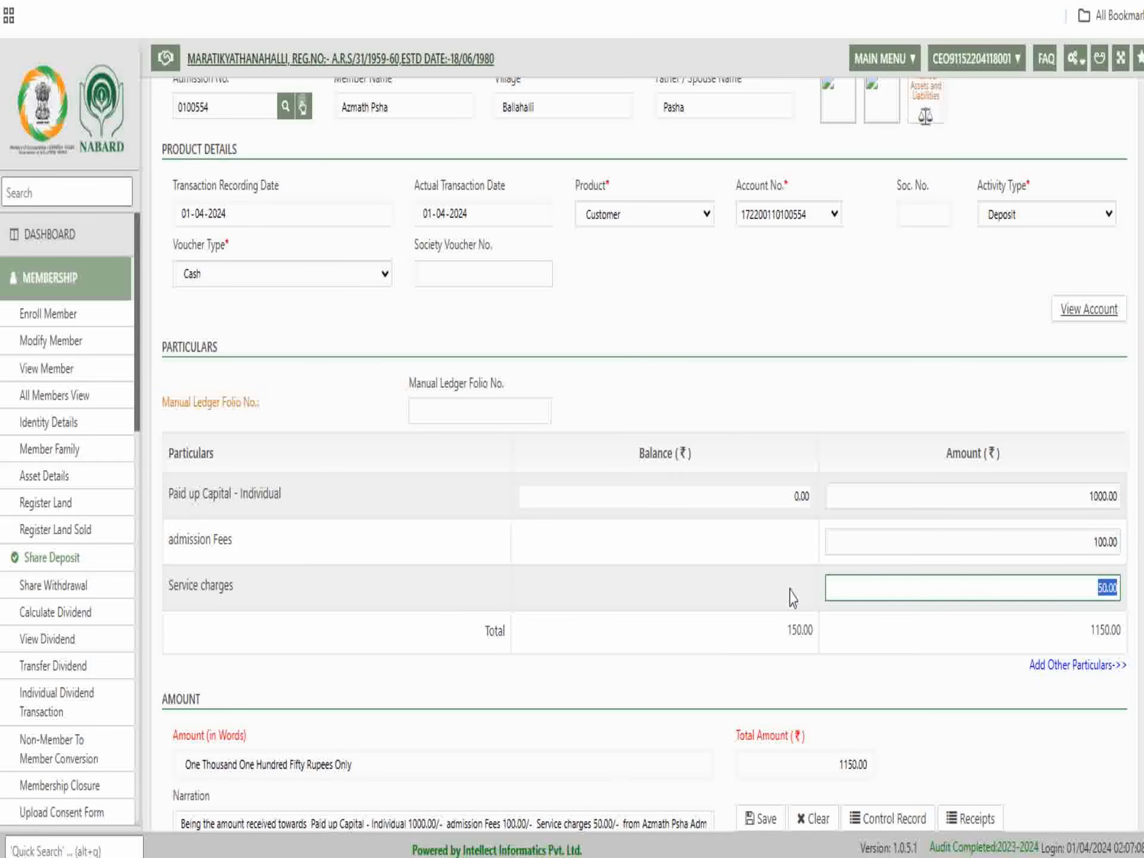
{"action": "left_click", "coordinate": [802, 652]}
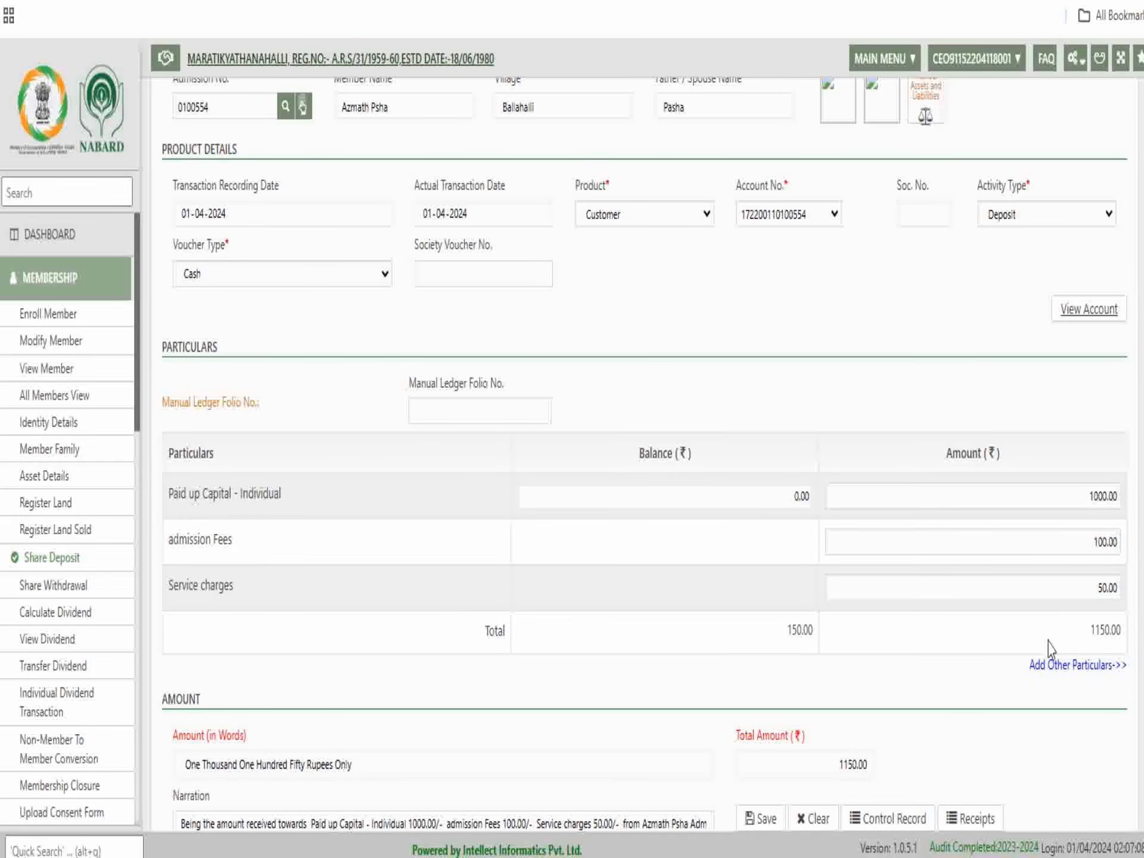
{"action": "scroll", "coordinate": [1048, 646], "scroll_direction": "down", "scroll_amount": 2}
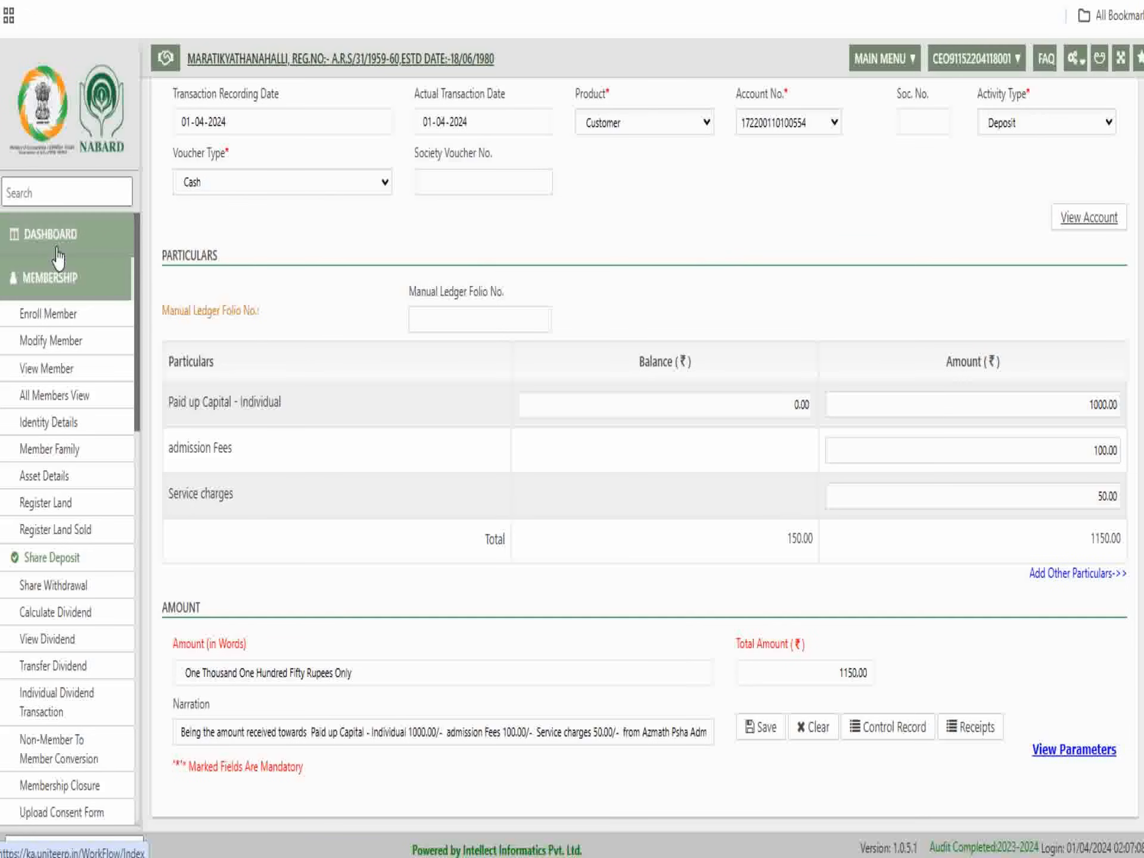
{"action": "scroll", "coordinate": [709, 465], "scroll_direction": "up", "scroll_amount": 3}
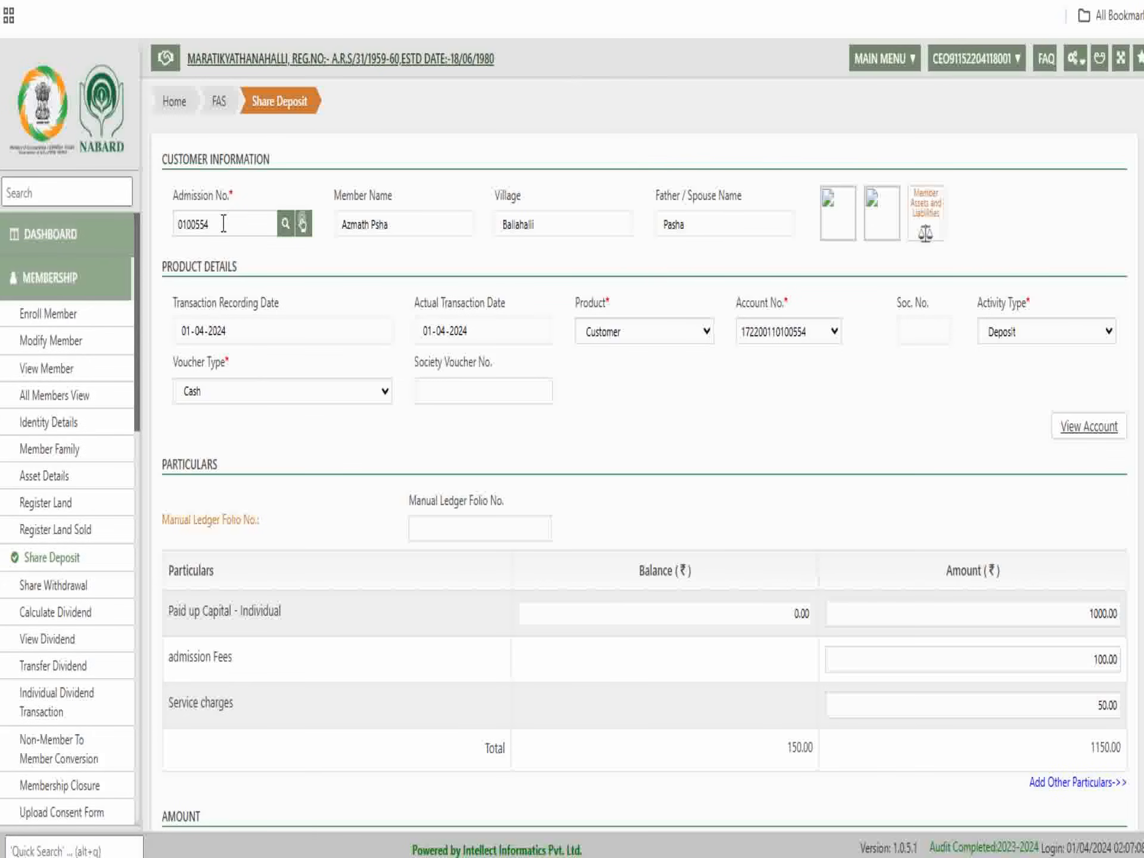
{"action": "scroll", "coordinate": [980, 569], "scroll_direction": "down", "scroll_amount": 3}
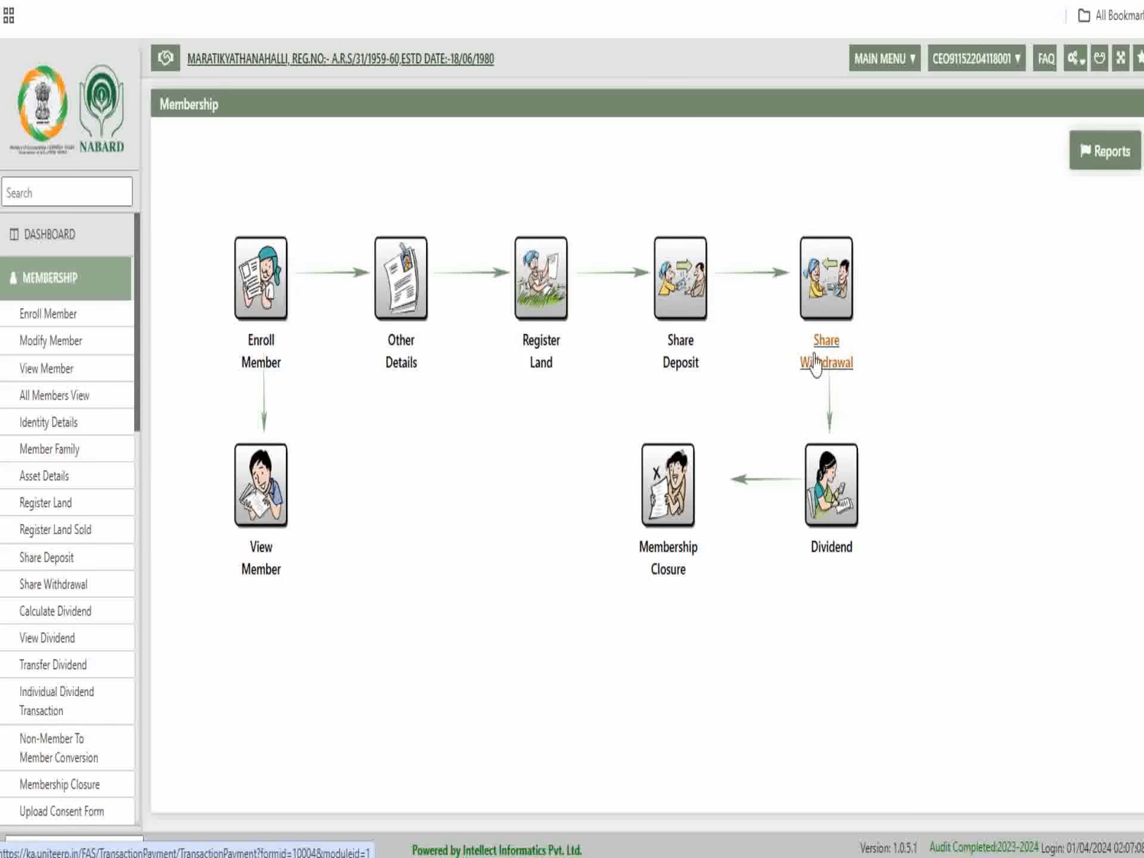
- Open Share Withdrawal, search the customers by name, and load the first matching member
{"action": "left_click", "coordinate": [723, 290]}
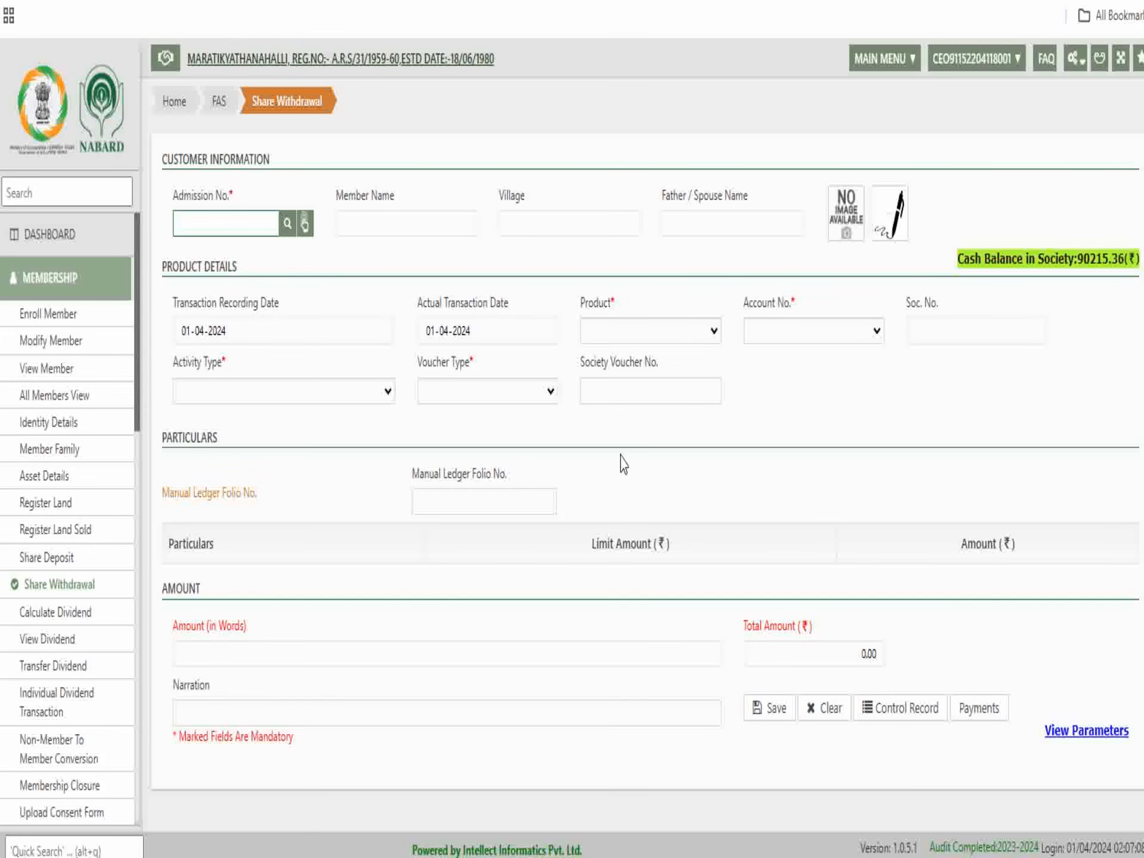
{"action": "left_click", "coordinate": [286, 226]}
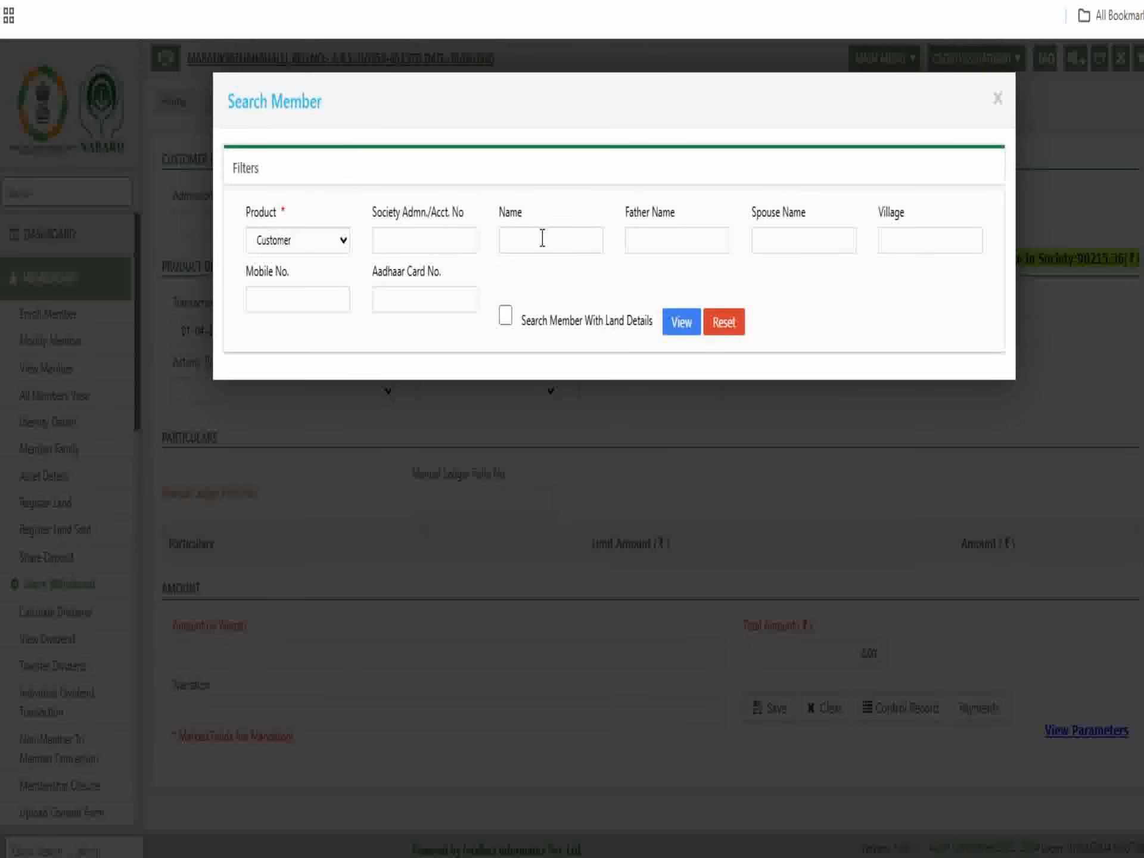
{"action": "left_click", "coordinate": [542, 238]}
{"action": "type", "text": "ram"}
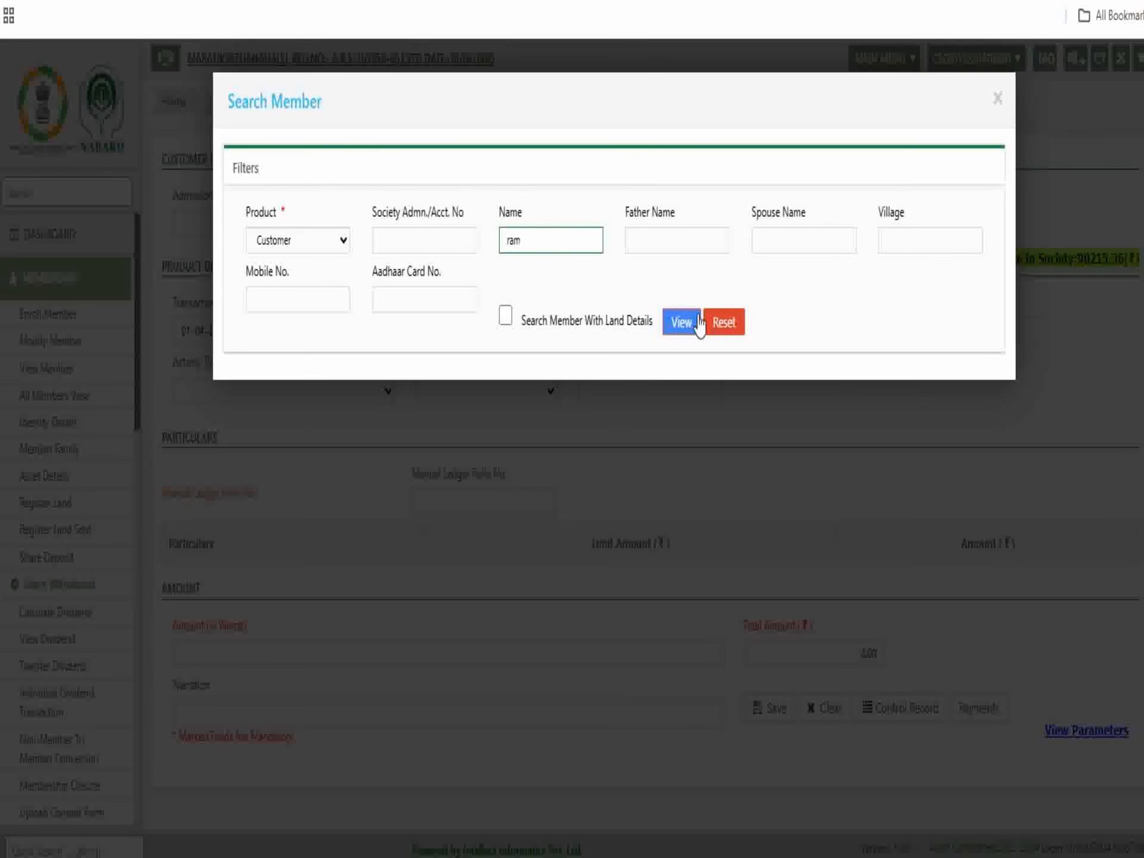
{"action": "left_click", "coordinate": [679, 321]}
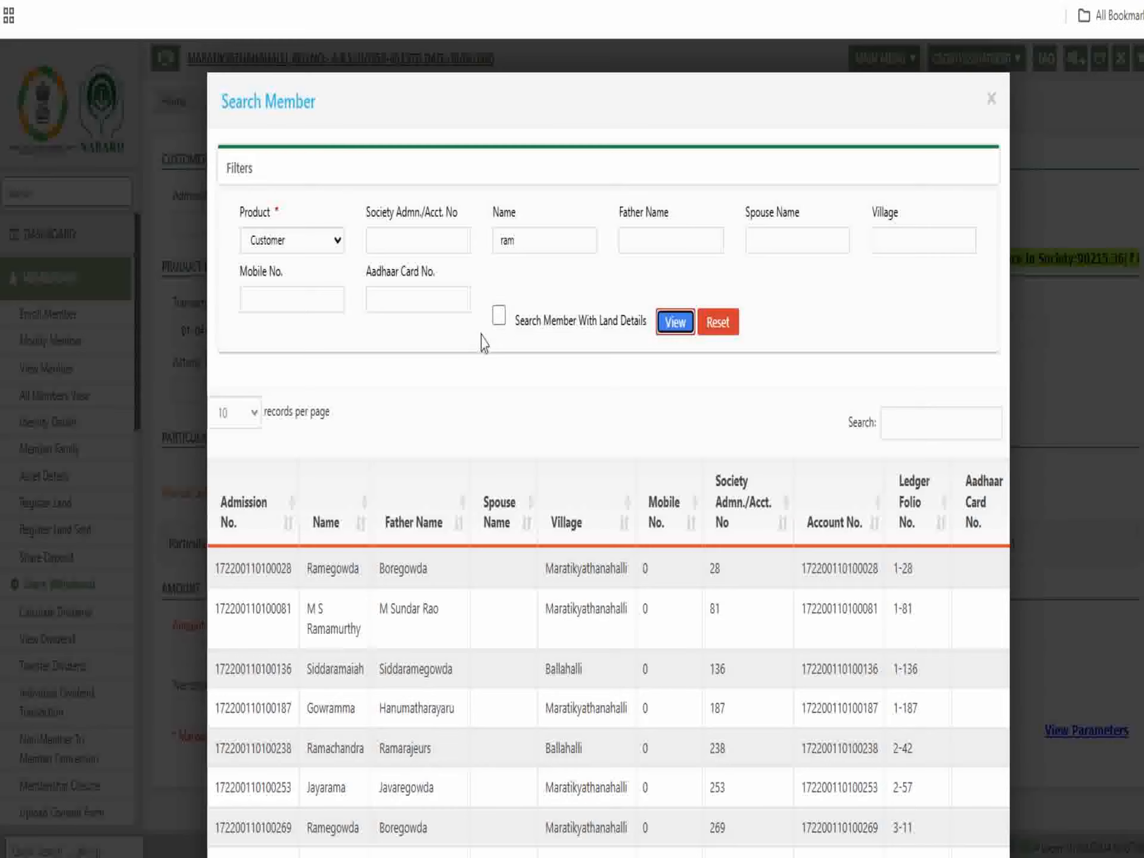
{"action": "left_click", "coordinate": [337, 569]}
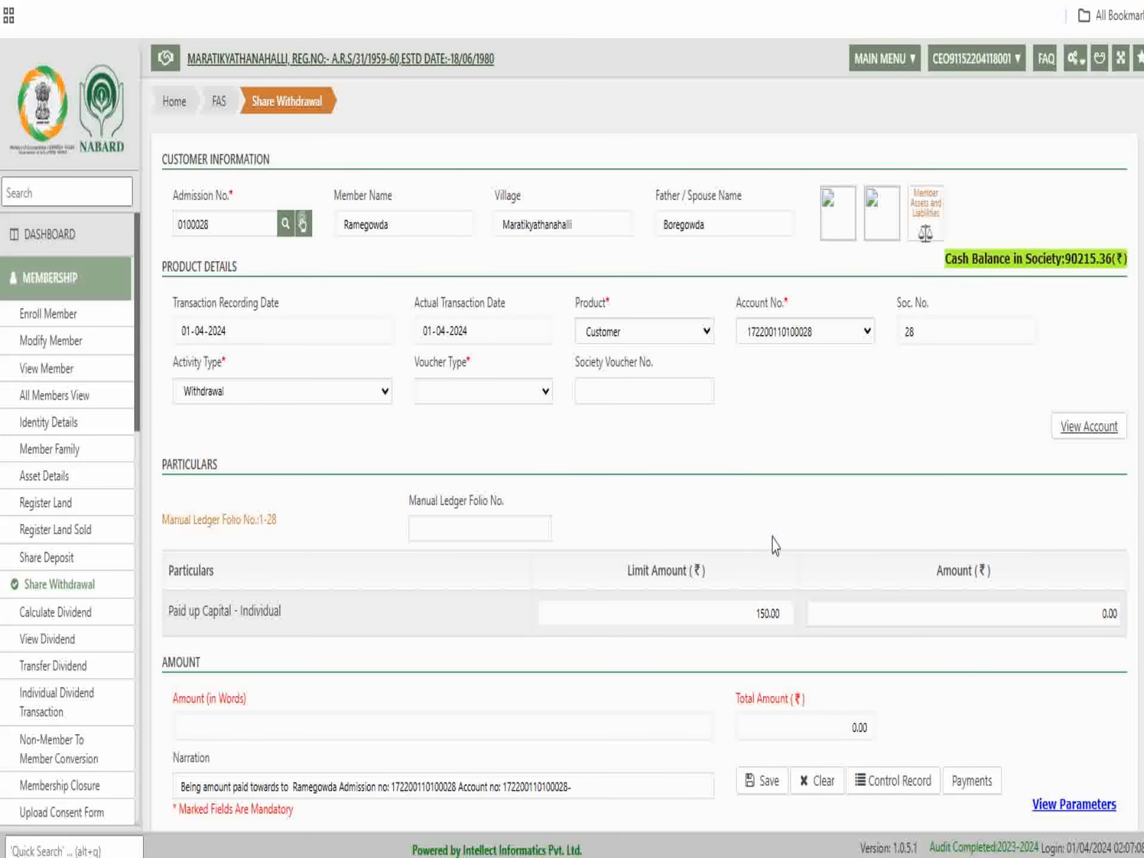
- Set the Paid up Capital - Individual withdrawal amount to 150
{"action": "scroll", "coordinate": [731, 532], "scroll_direction": "down", "scroll_amount": 1}
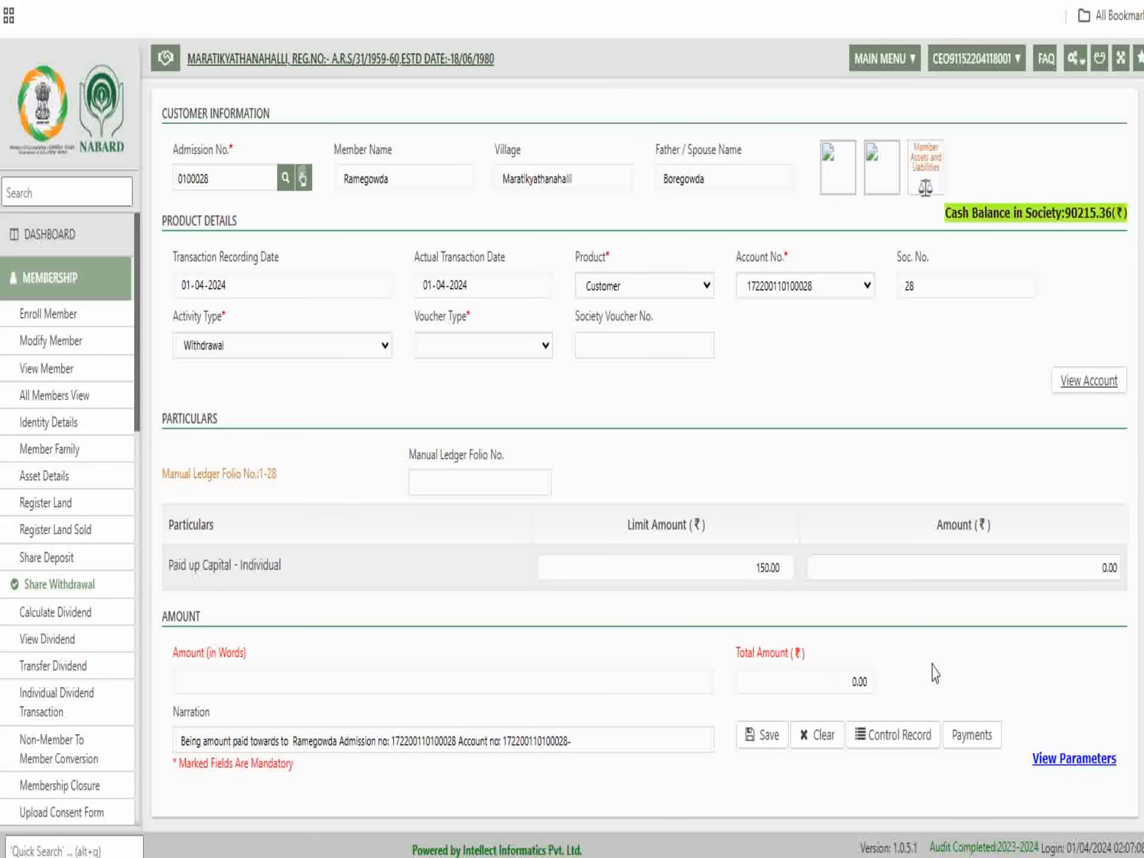
{"action": "left_click", "coordinate": [1081, 569]}
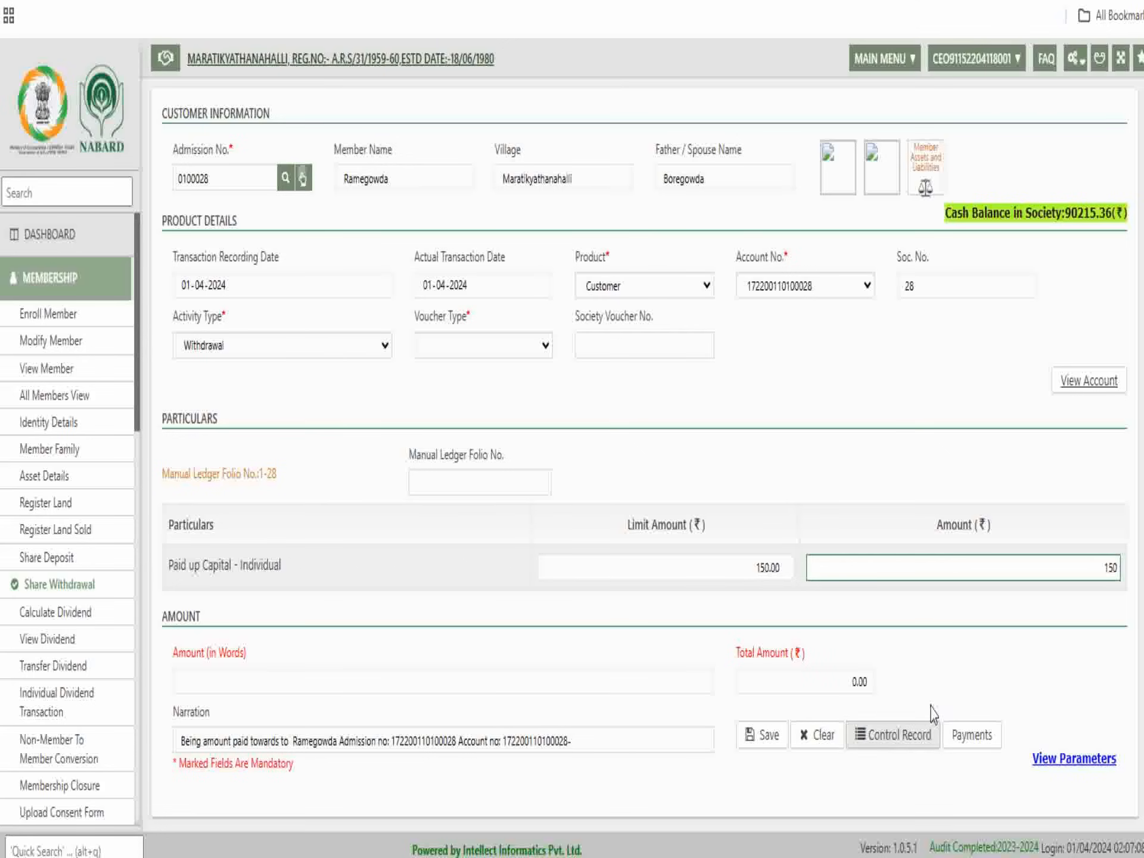
{"action": "key", "text": "Tab"}
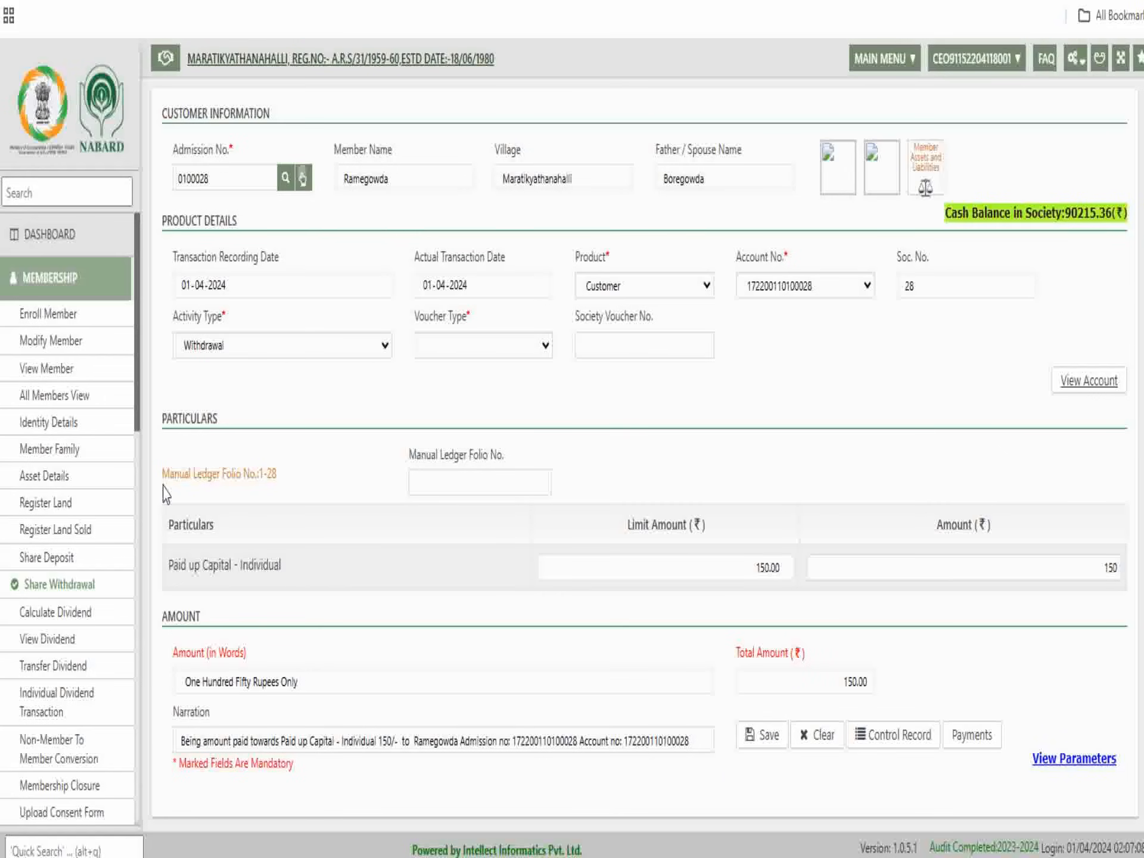